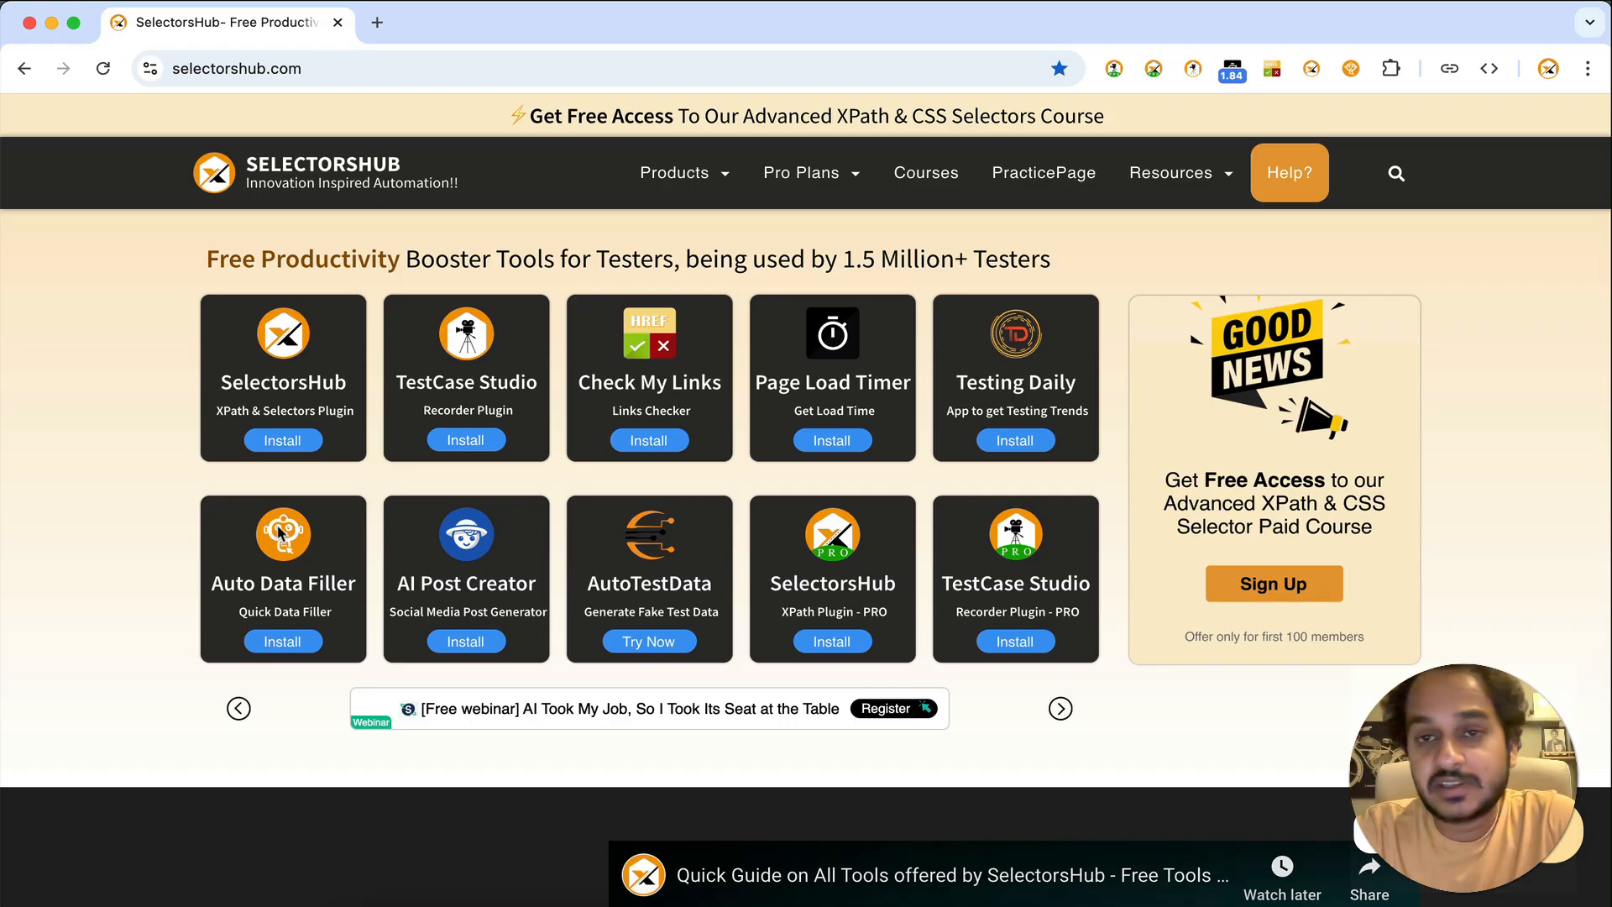
Open the Auto Data Filler product page and examine the filler's data categories offered for the site search field.
{"action": "left_click", "coordinate": [279, 531]}
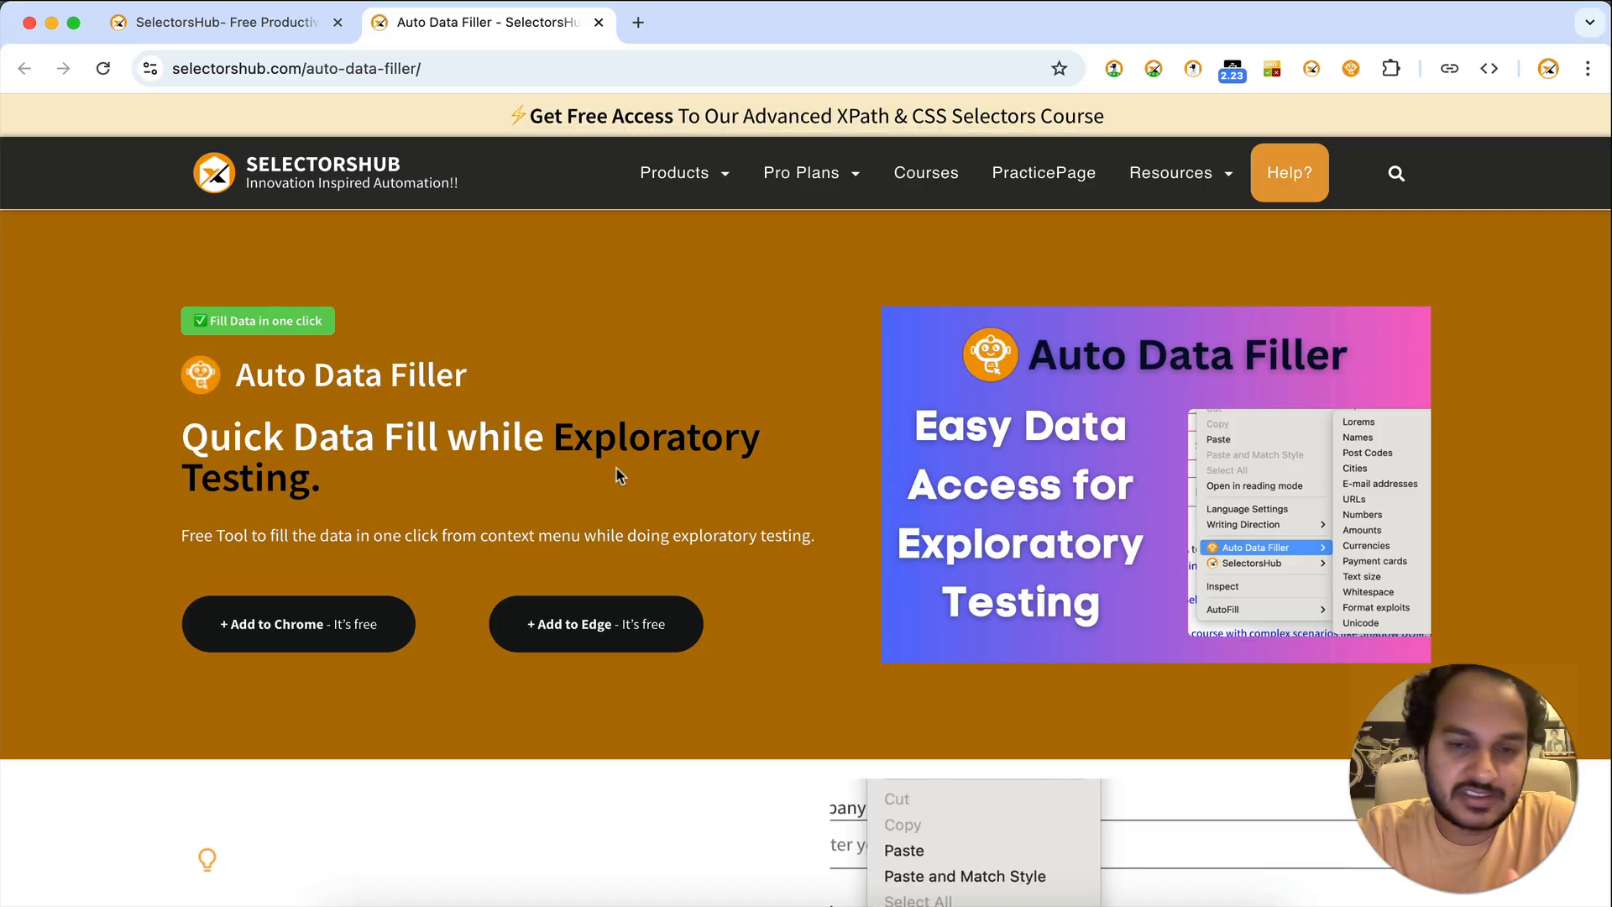
{"action": "left_click", "coordinate": [1396, 173]}
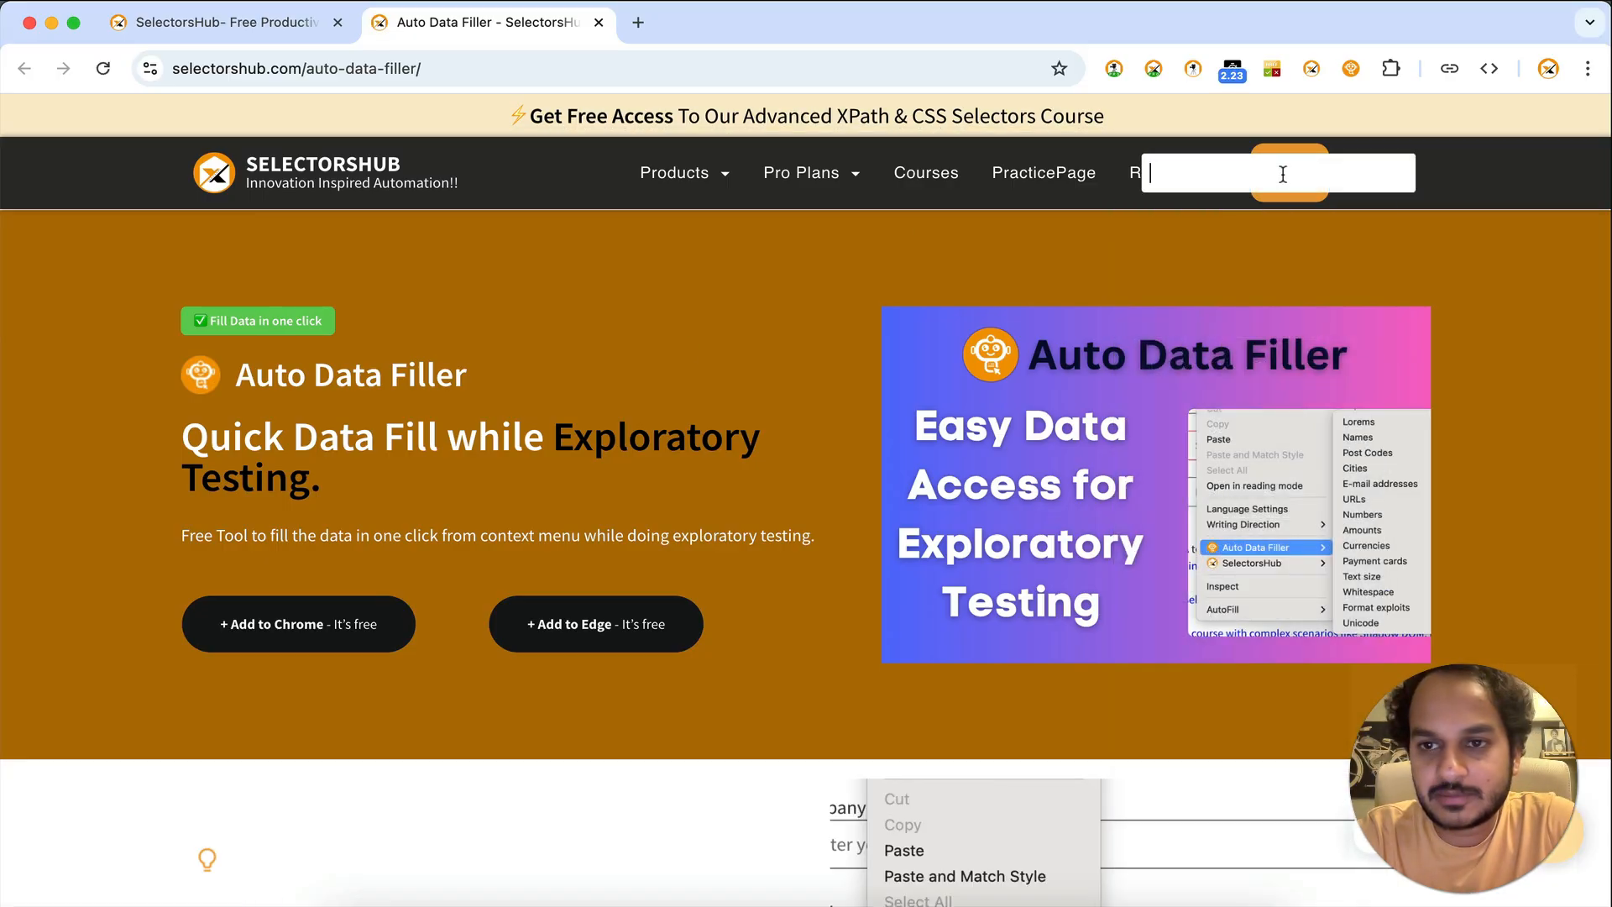
{"action": "right_click", "coordinate": [1244, 177]}
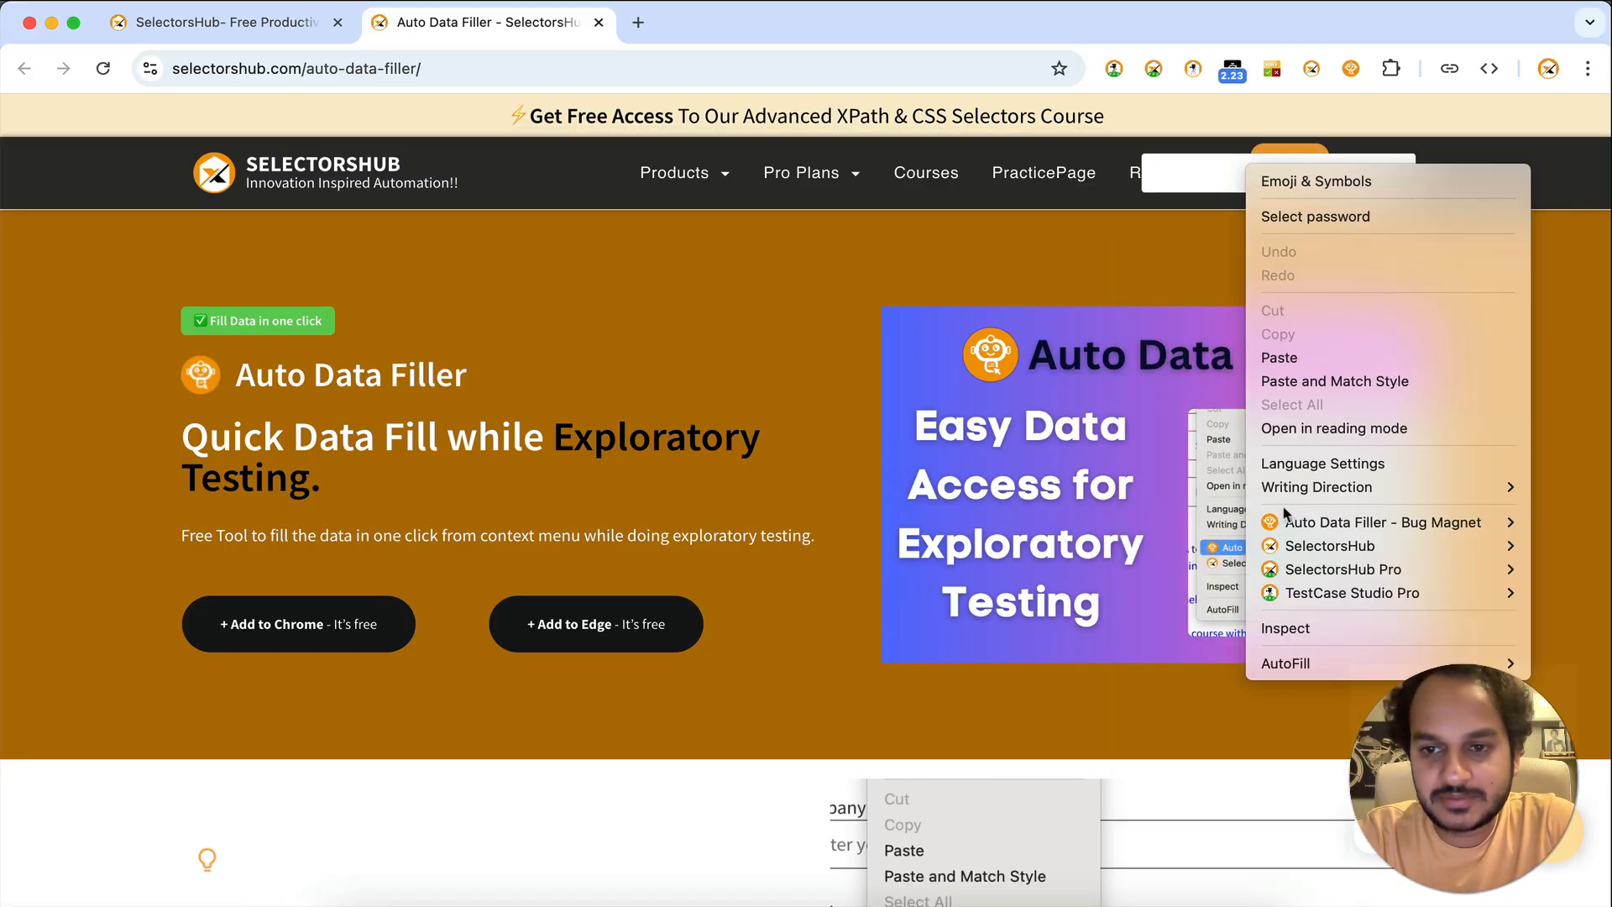
{"action": "mouse_move", "coordinate": [1286, 519]}
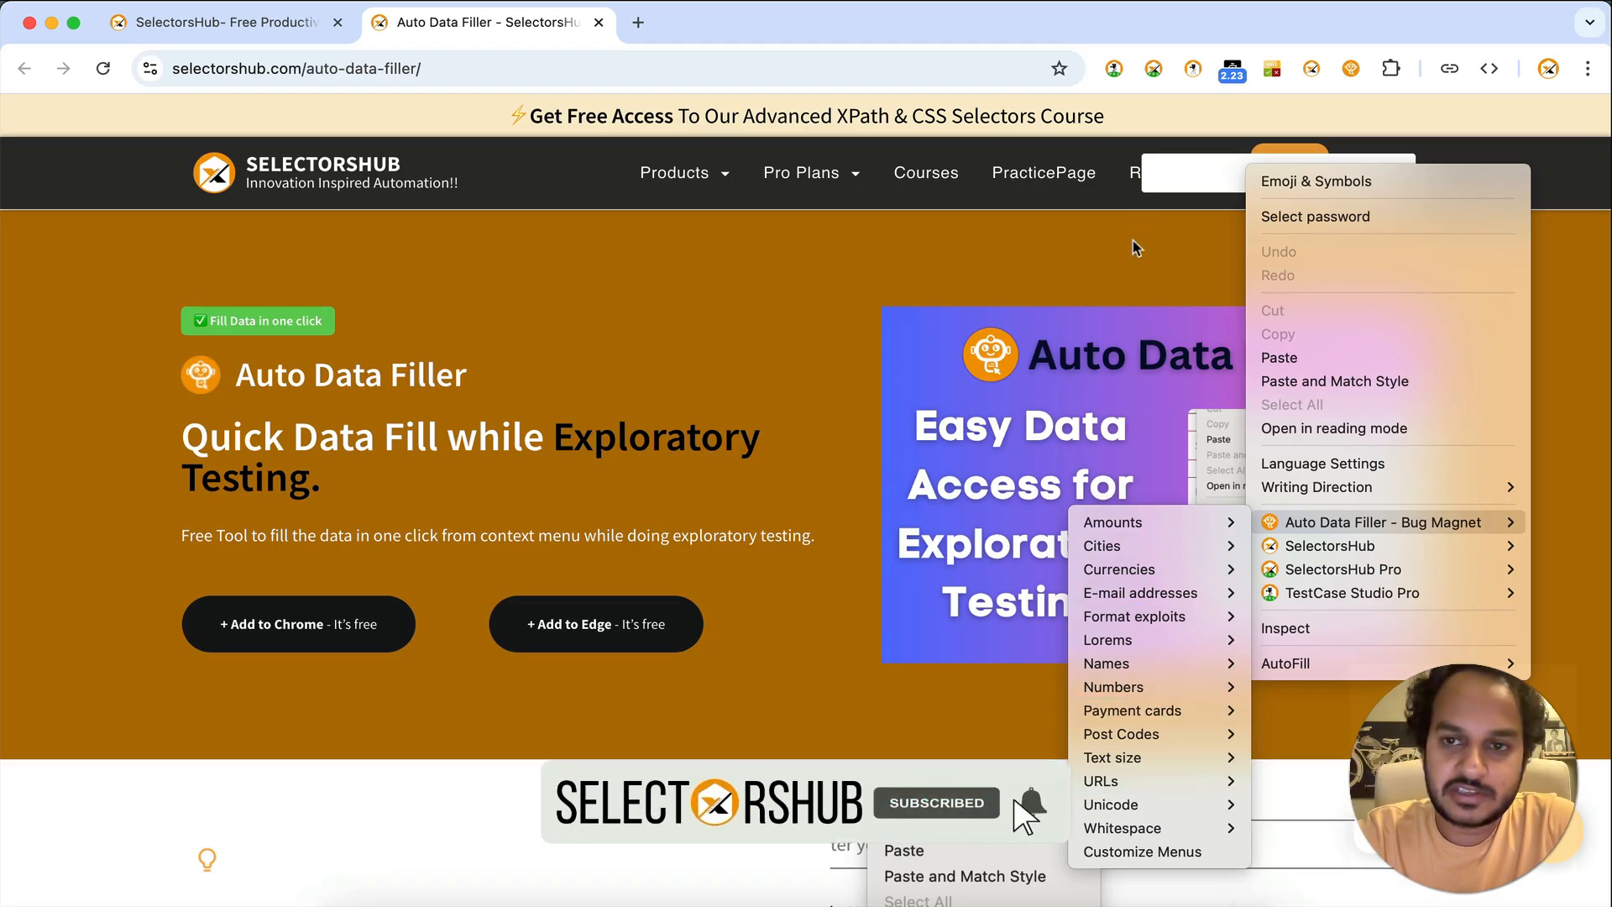
{"action": "mouse_move", "coordinate": [1164, 549]}
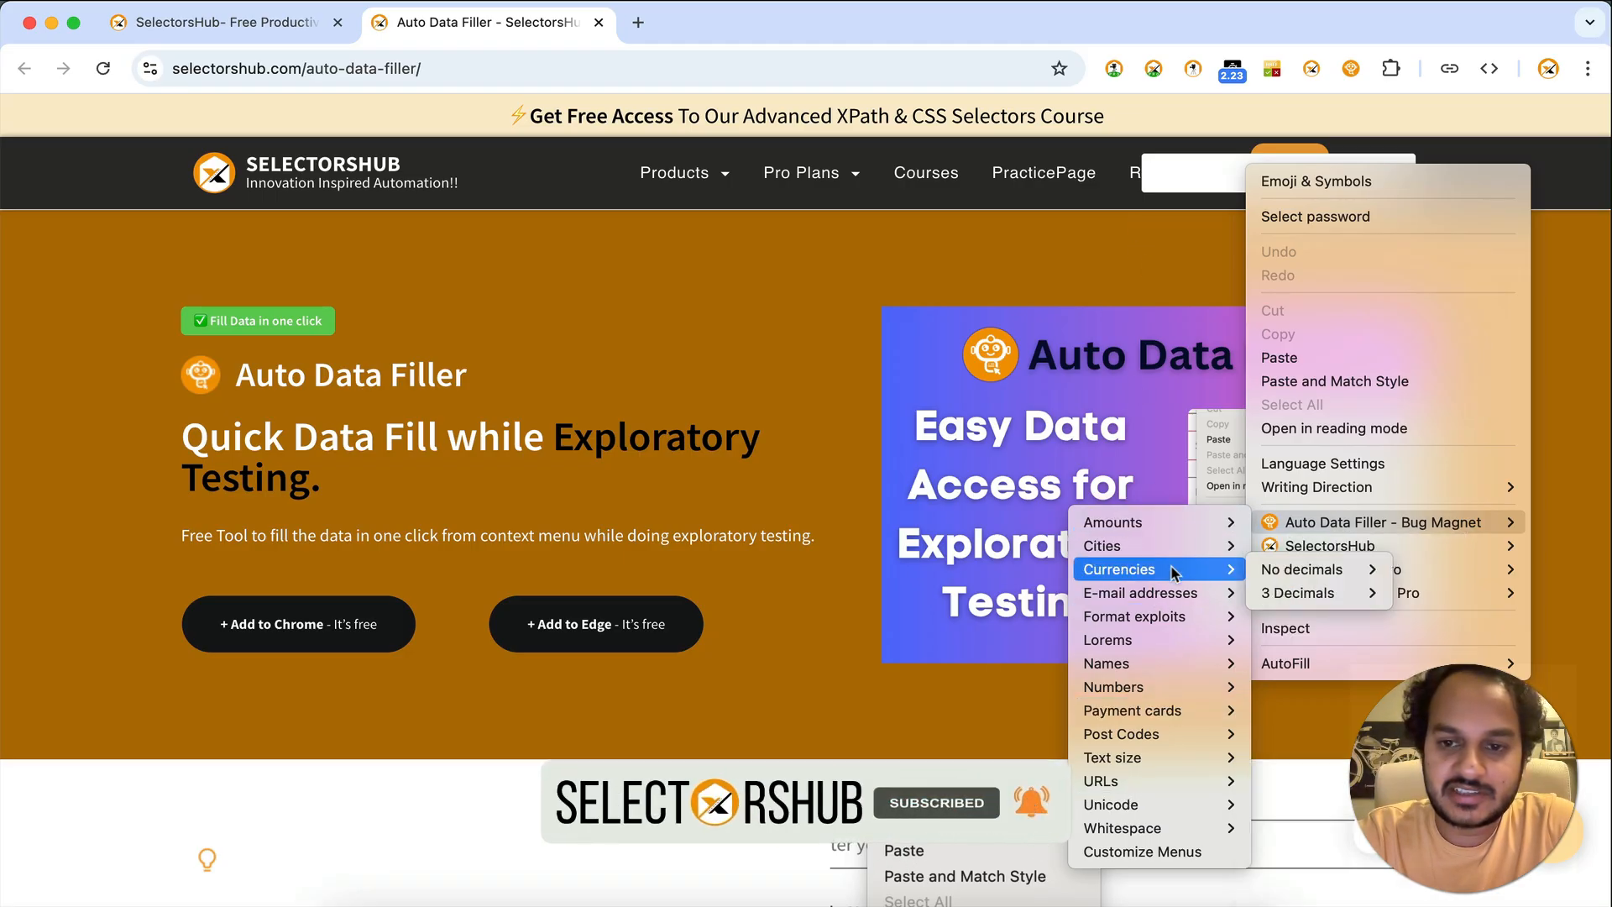
{"action": "left_click", "coordinate": [738, 338]}
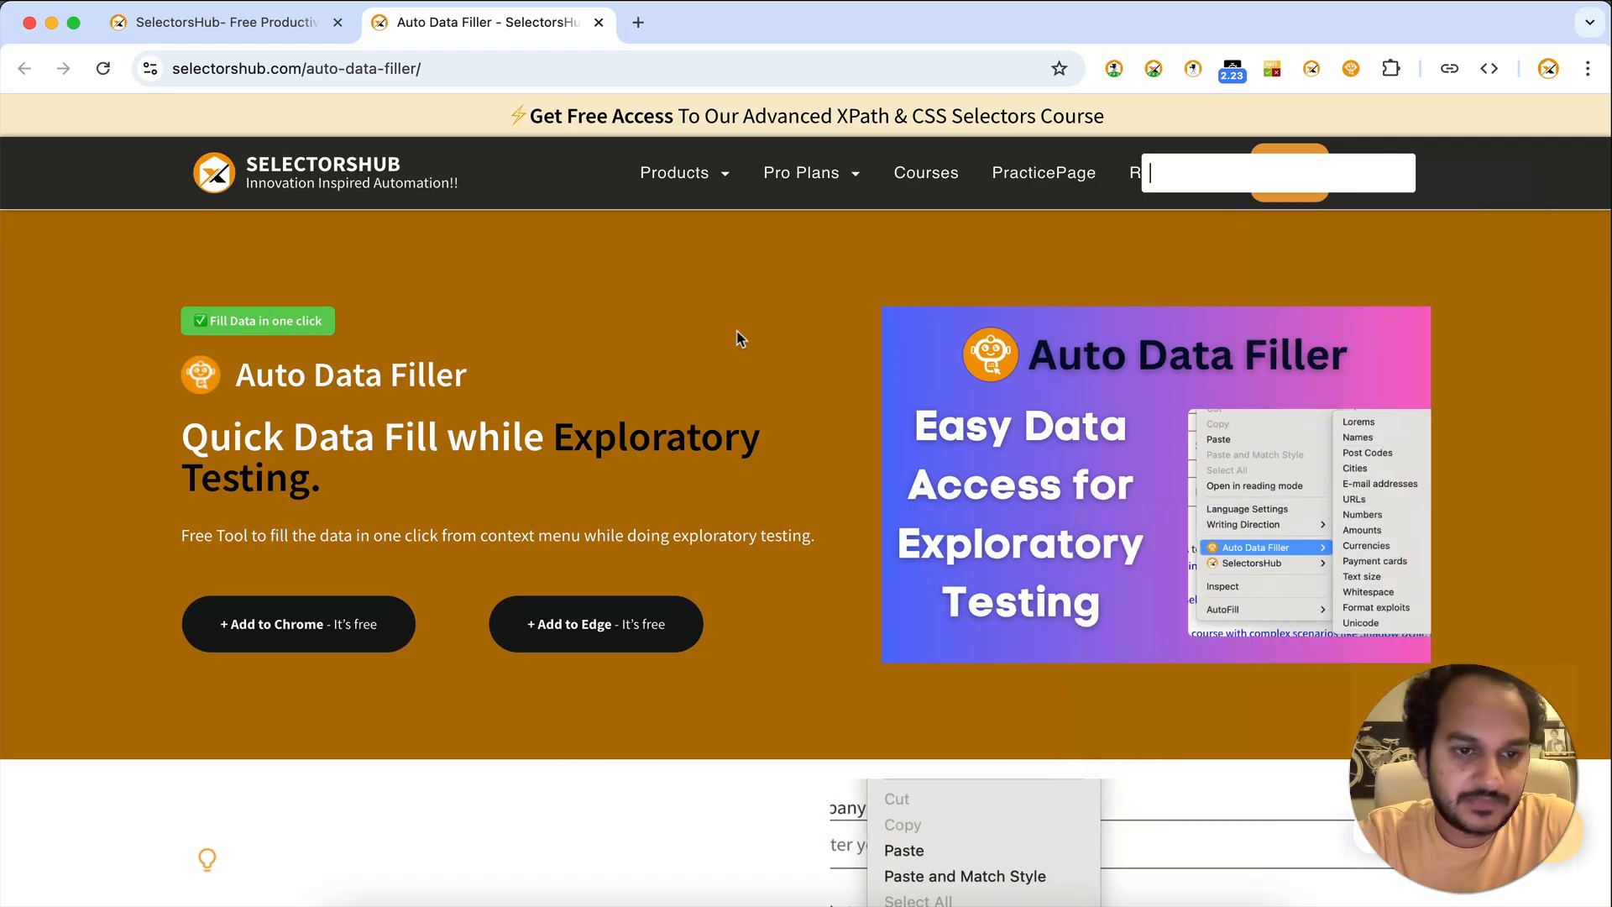
Open the practice page and browse the Auto Data Filler's simple valid e-mail address samples from the Mobile Number field.
{"action": "left_click", "coordinate": [1074, 193]}
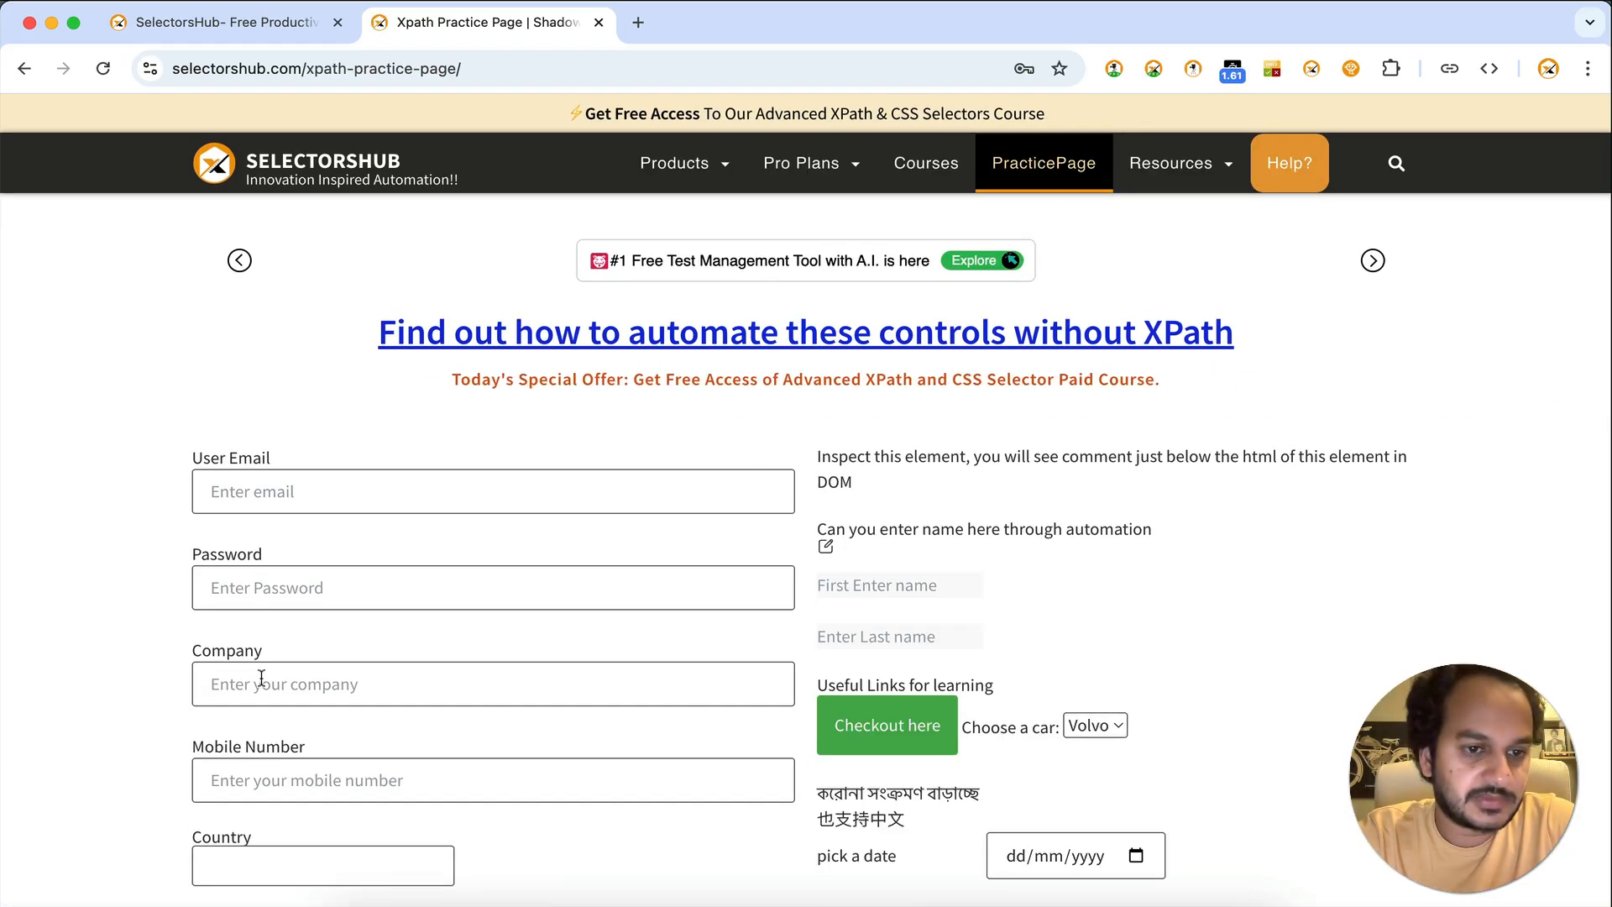
{"action": "scroll", "coordinate": [262, 685], "scroll_direction": "down", "scroll_amount": 5}
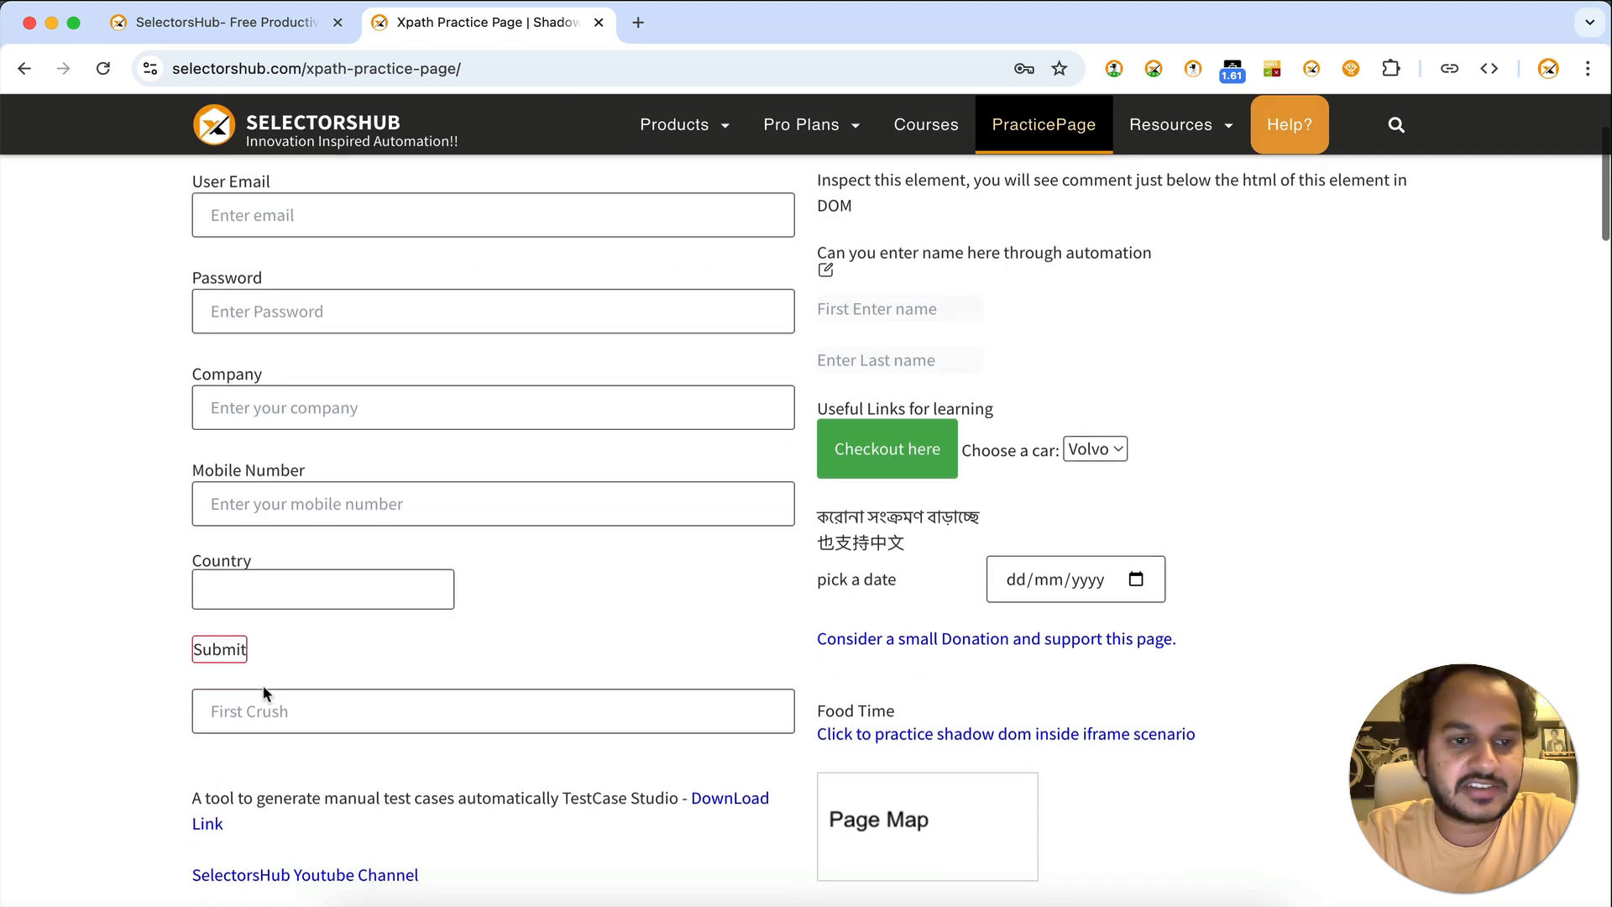
{"action": "right_click", "coordinate": [236, 504]}
{"action": "mouse_move", "coordinate": [374, 754]}
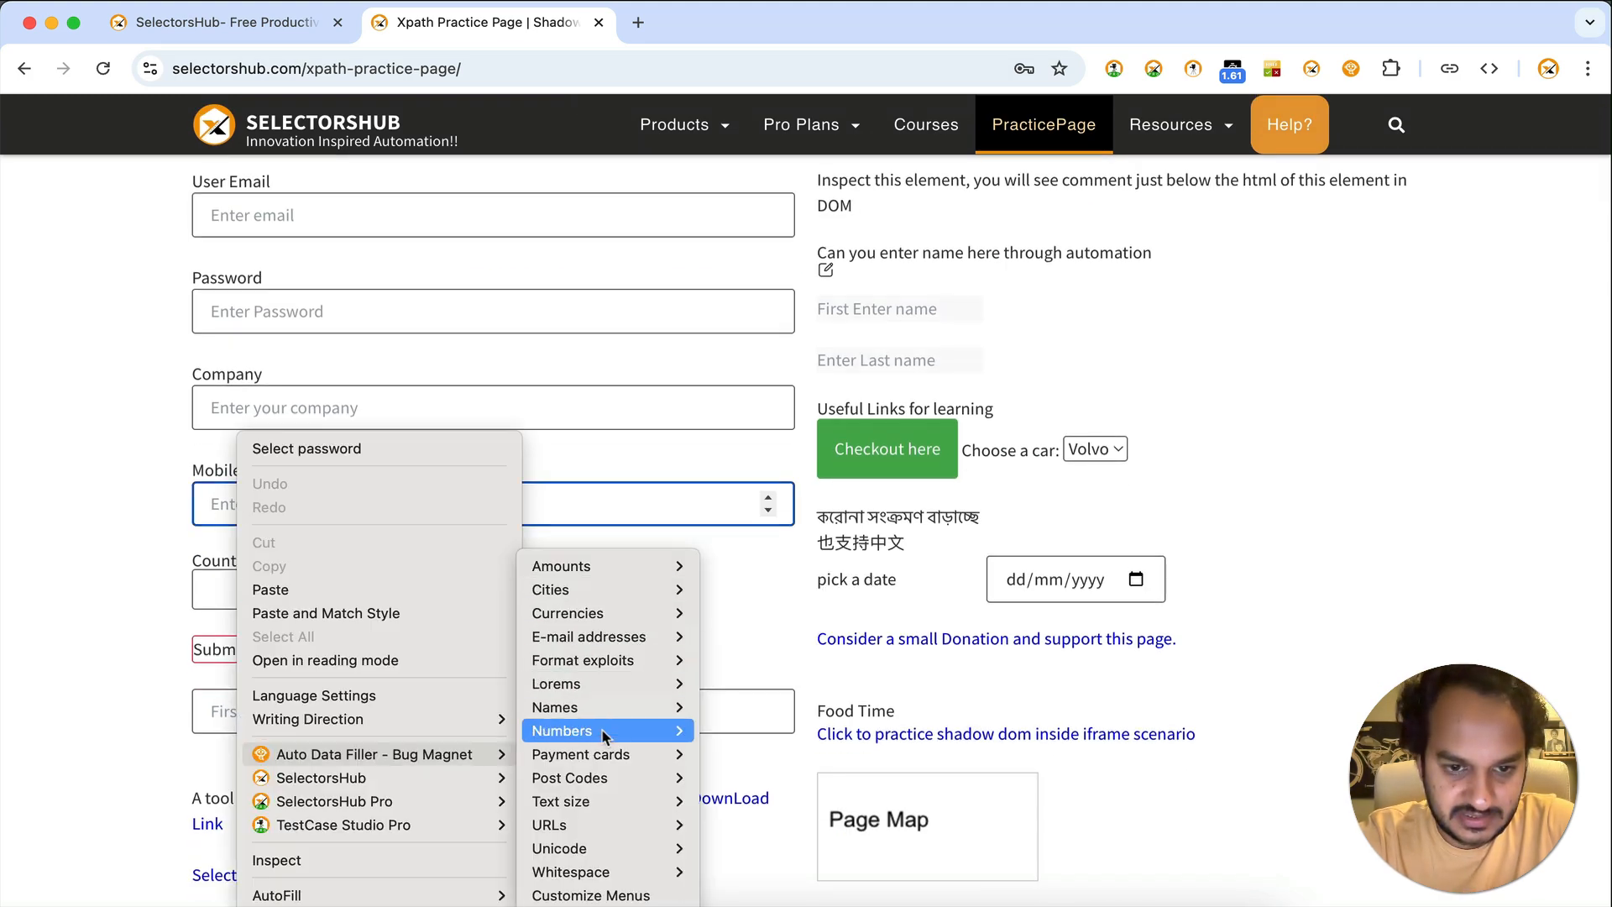
{"action": "mouse_move", "coordinate": [626, 625]}
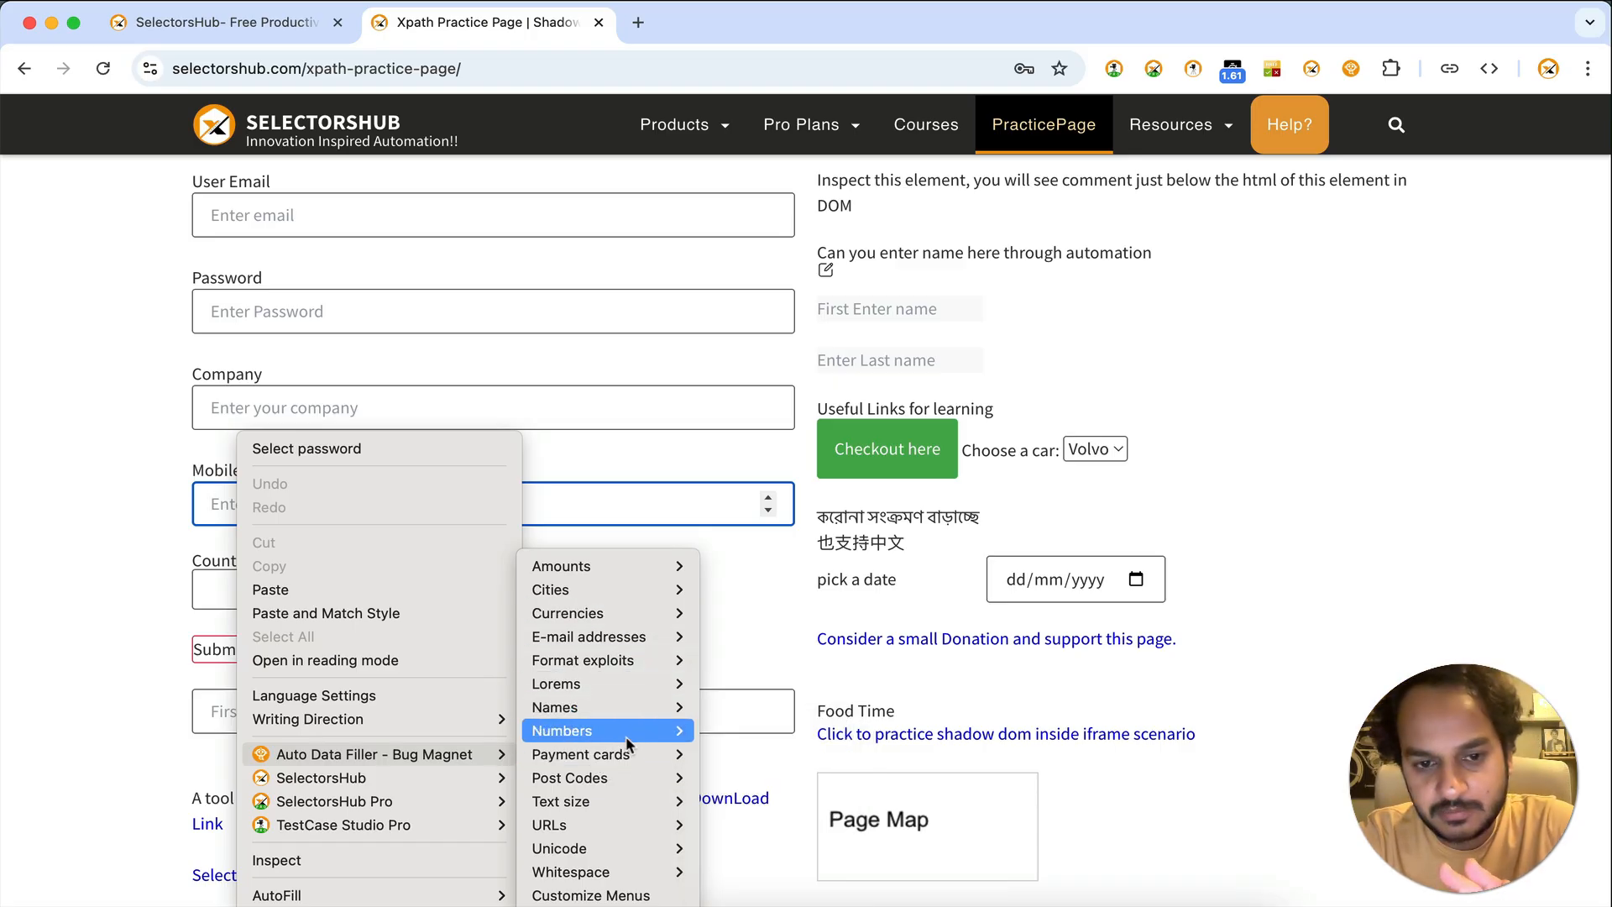
{"action": "mouse_move", "coordinate": [629, 734]}
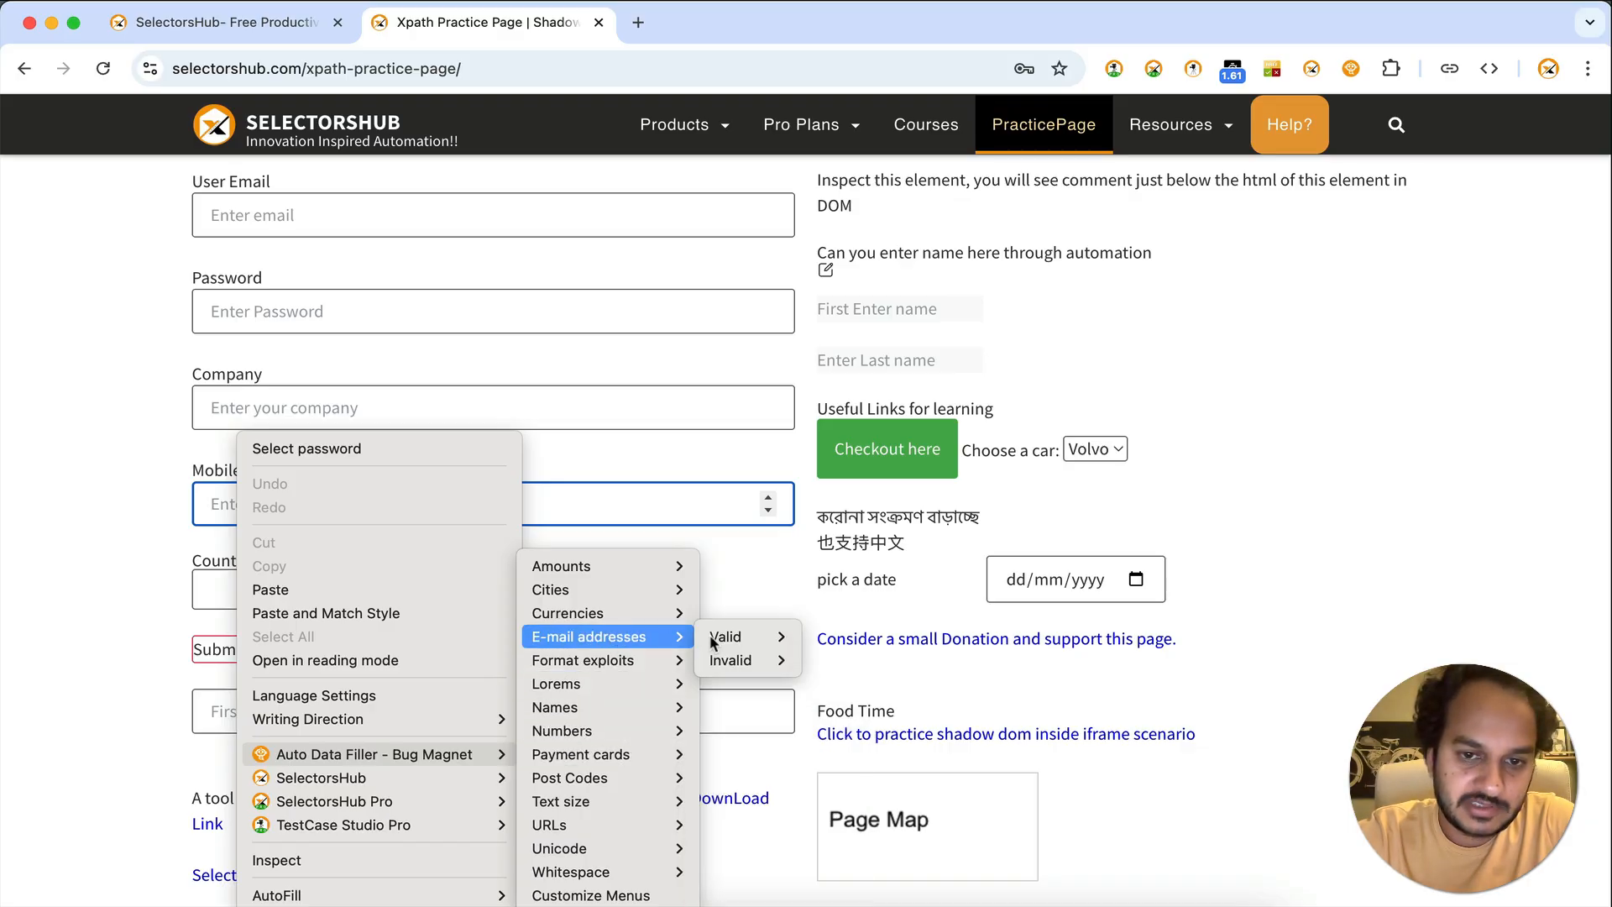
{"action": "mouse_move", "coordinate": [768, 643]}
{"action": "mouse_move", "coordinate": [1075, 542]}
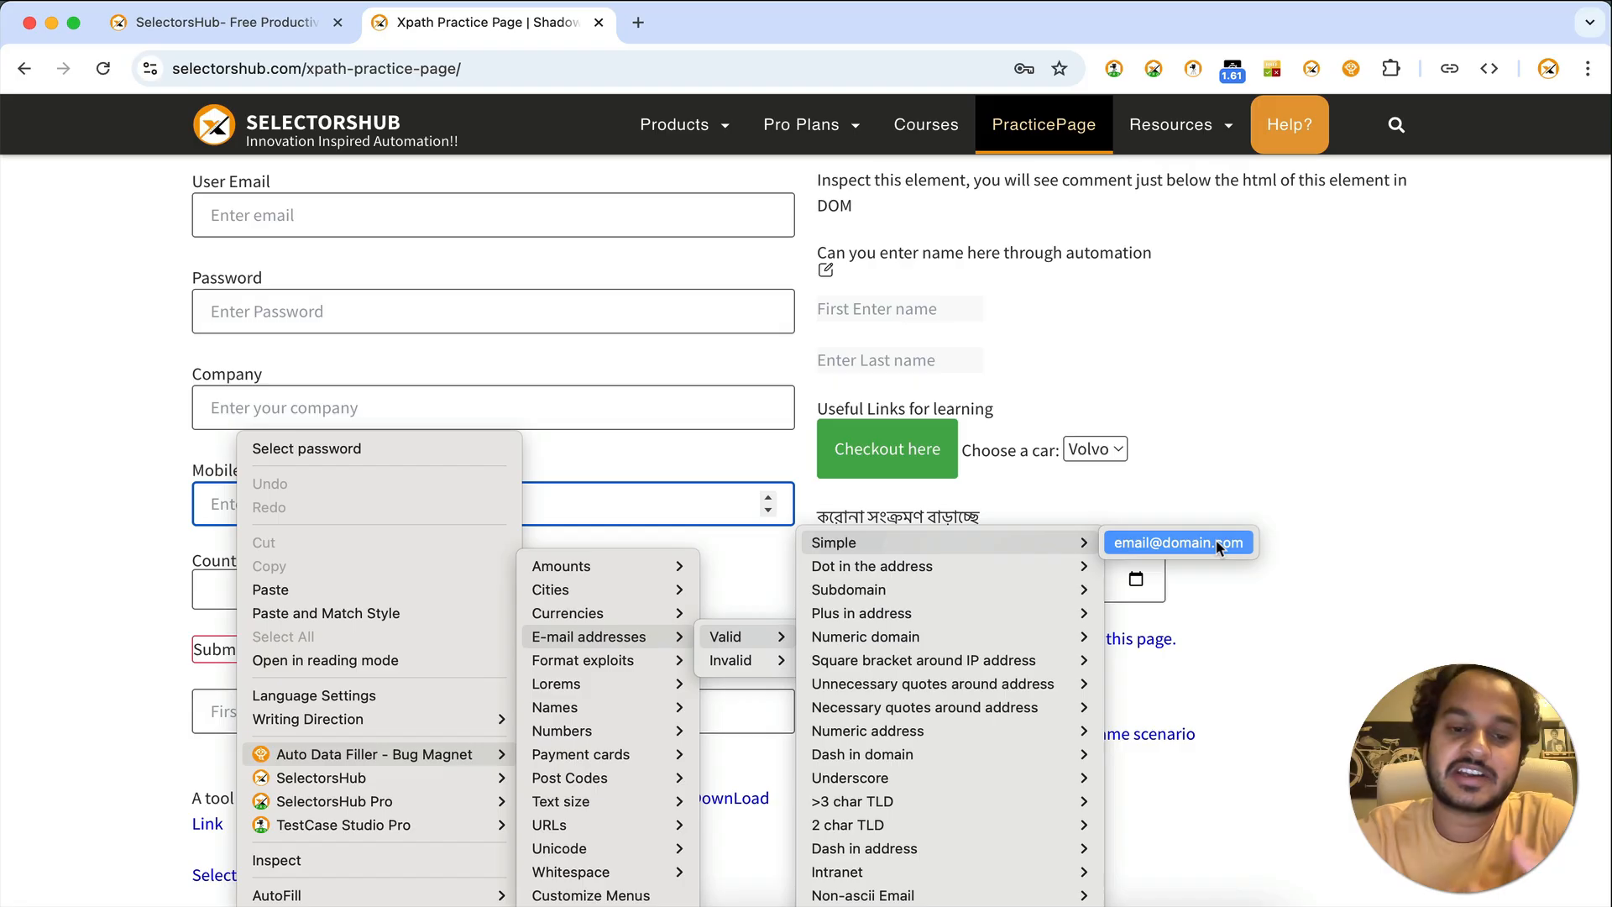
{"action": "left_click", "coordinate": [1351, 459]}
Browse the Auto Data Filler's payment card types, including Visa, for the Card Number field of the Payment Details form.
{"action": "scroll", "coordinate": [1351, 458], "scroll_direction": "down", "scroll_amount": 20}
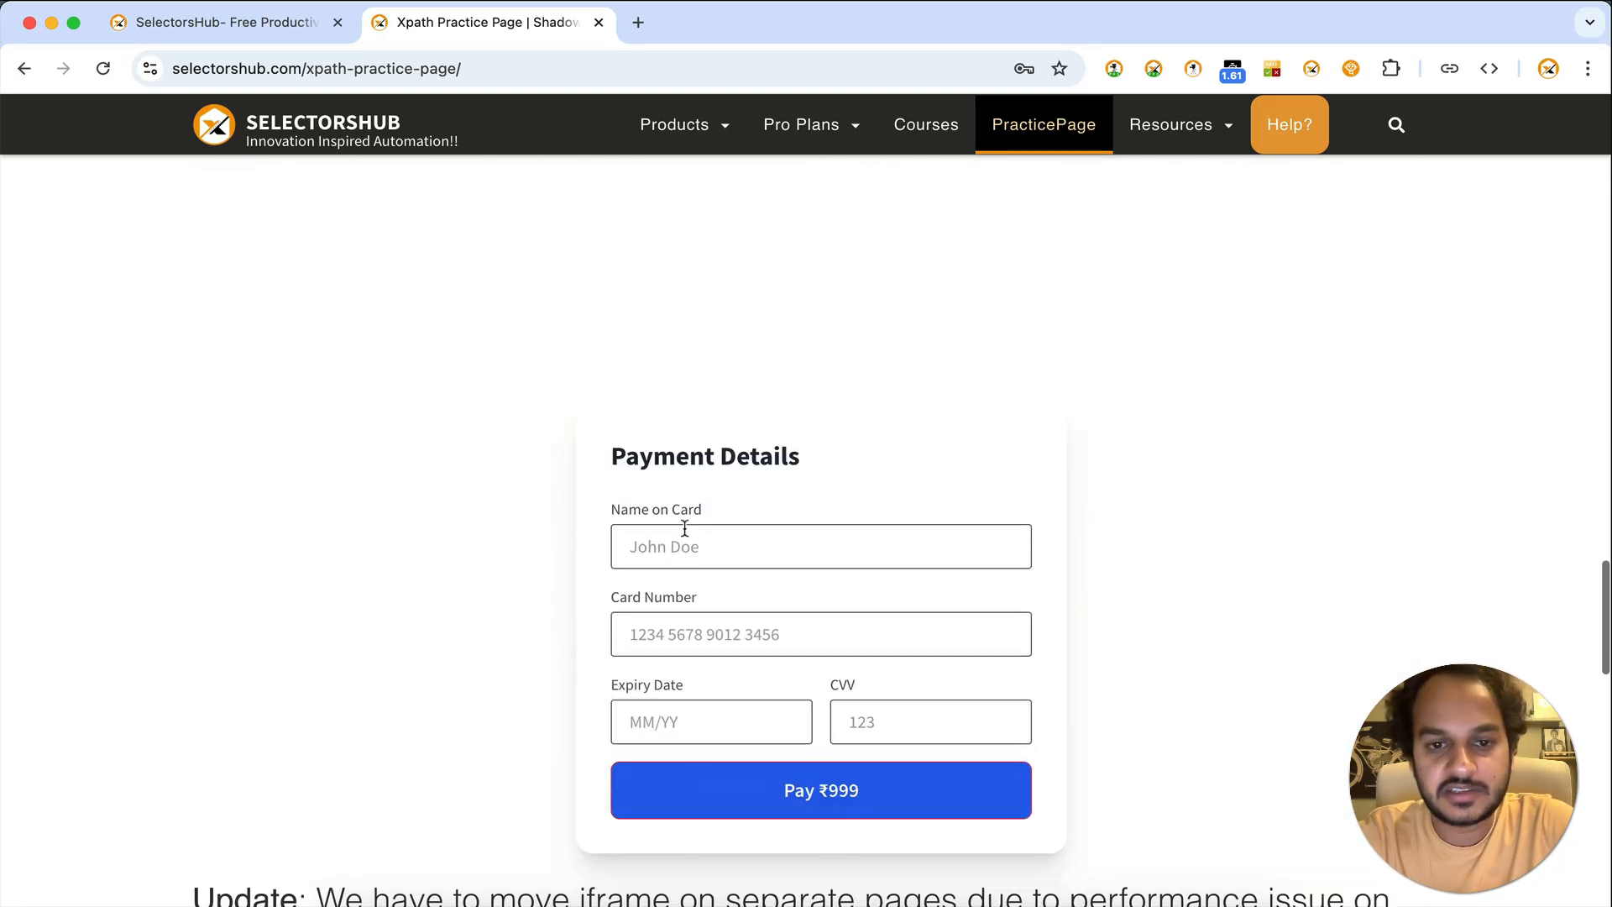
{"action": "right_click", "coordinate": [693, 643]}
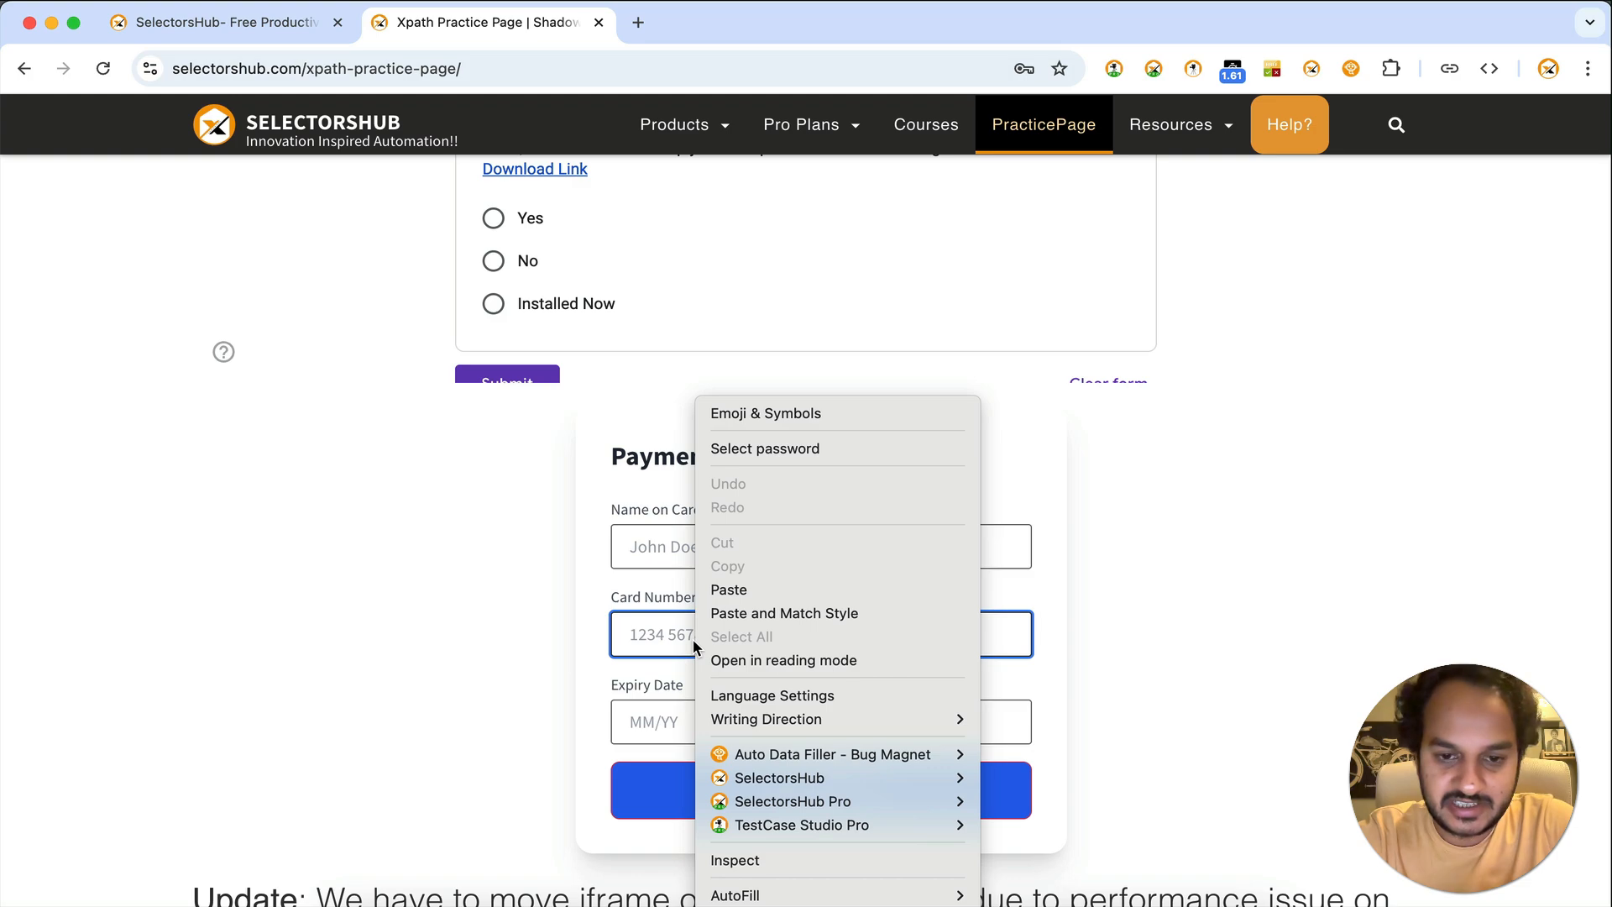
{"action": "mouse_move", "coordinate": [820, 762]}
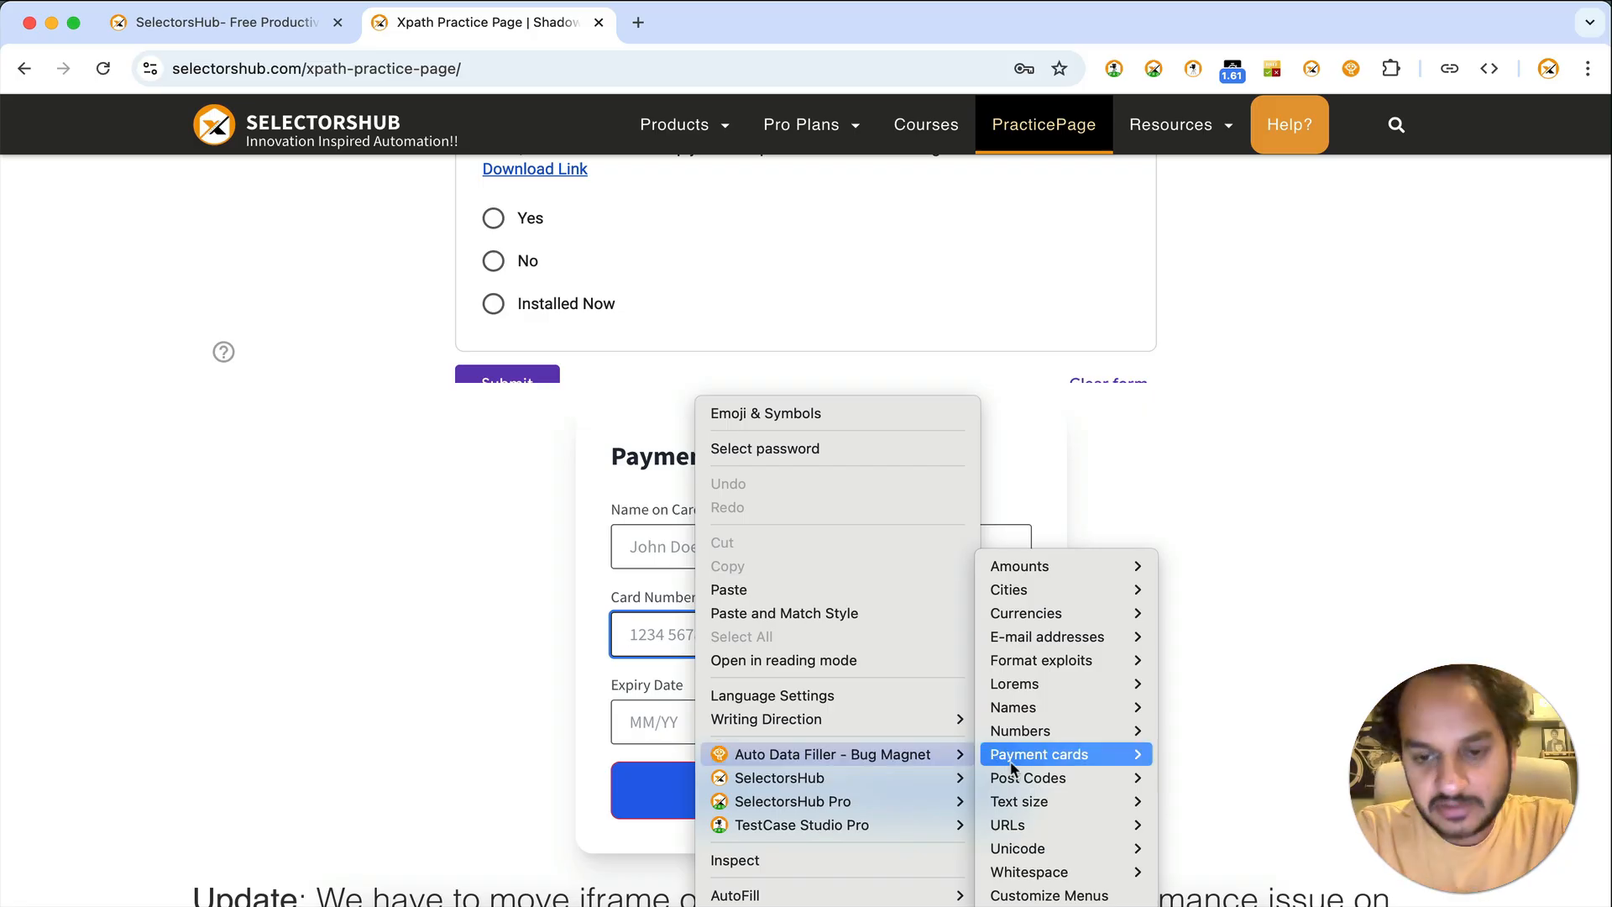
{"action": "mouse_move", "coordinate": [921, 761]}
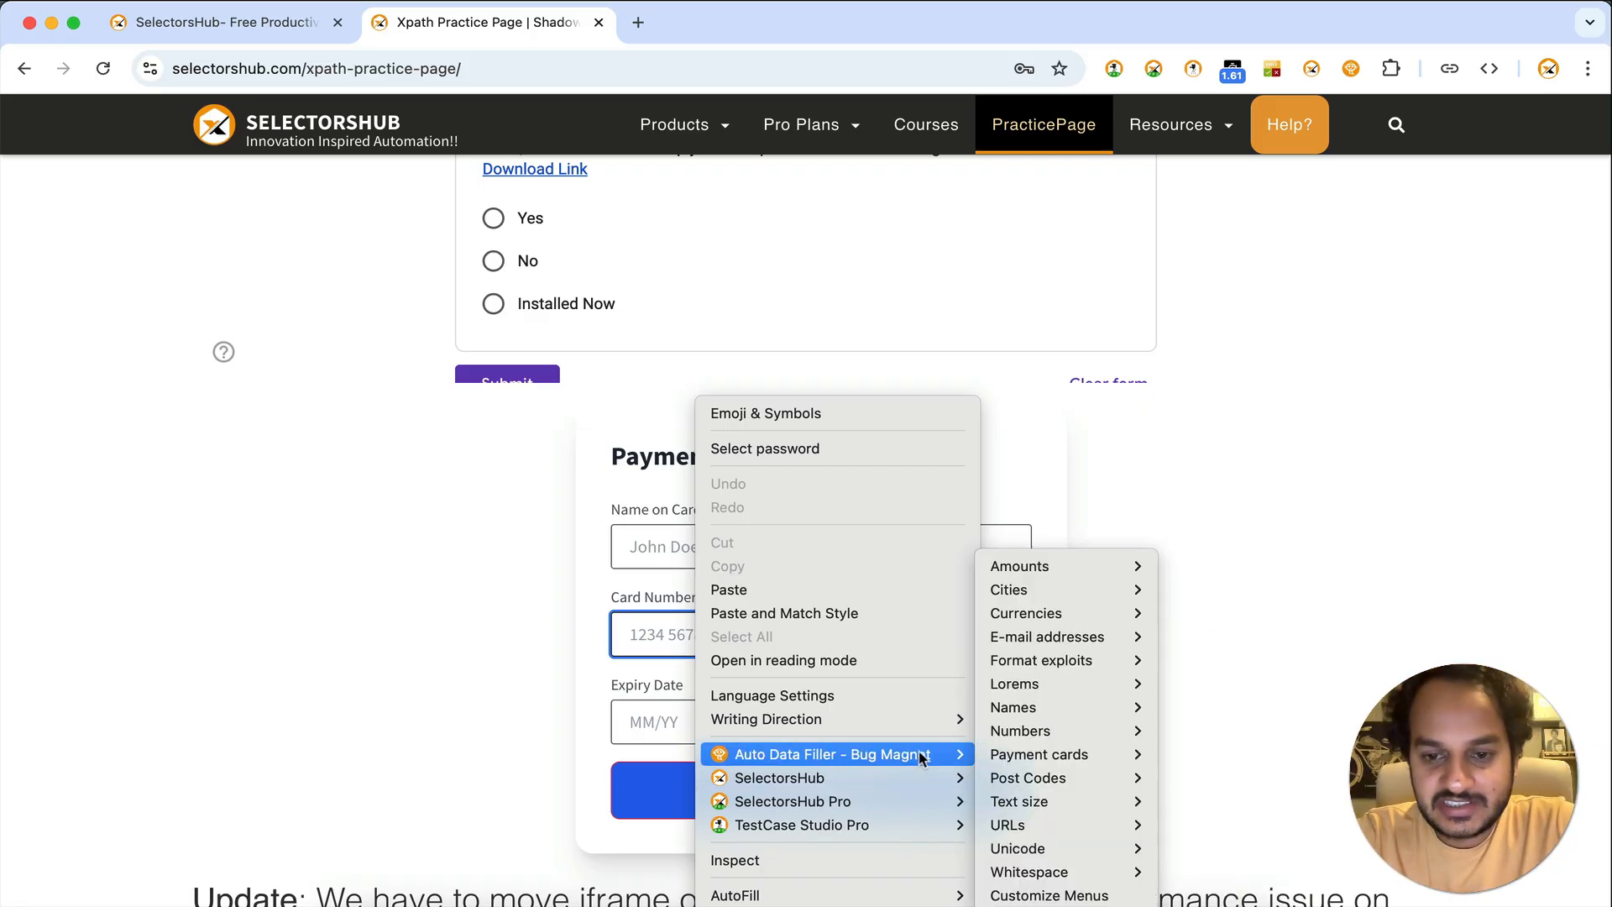
{"action": "mouse_move", "coordinate": [1071, 856]}
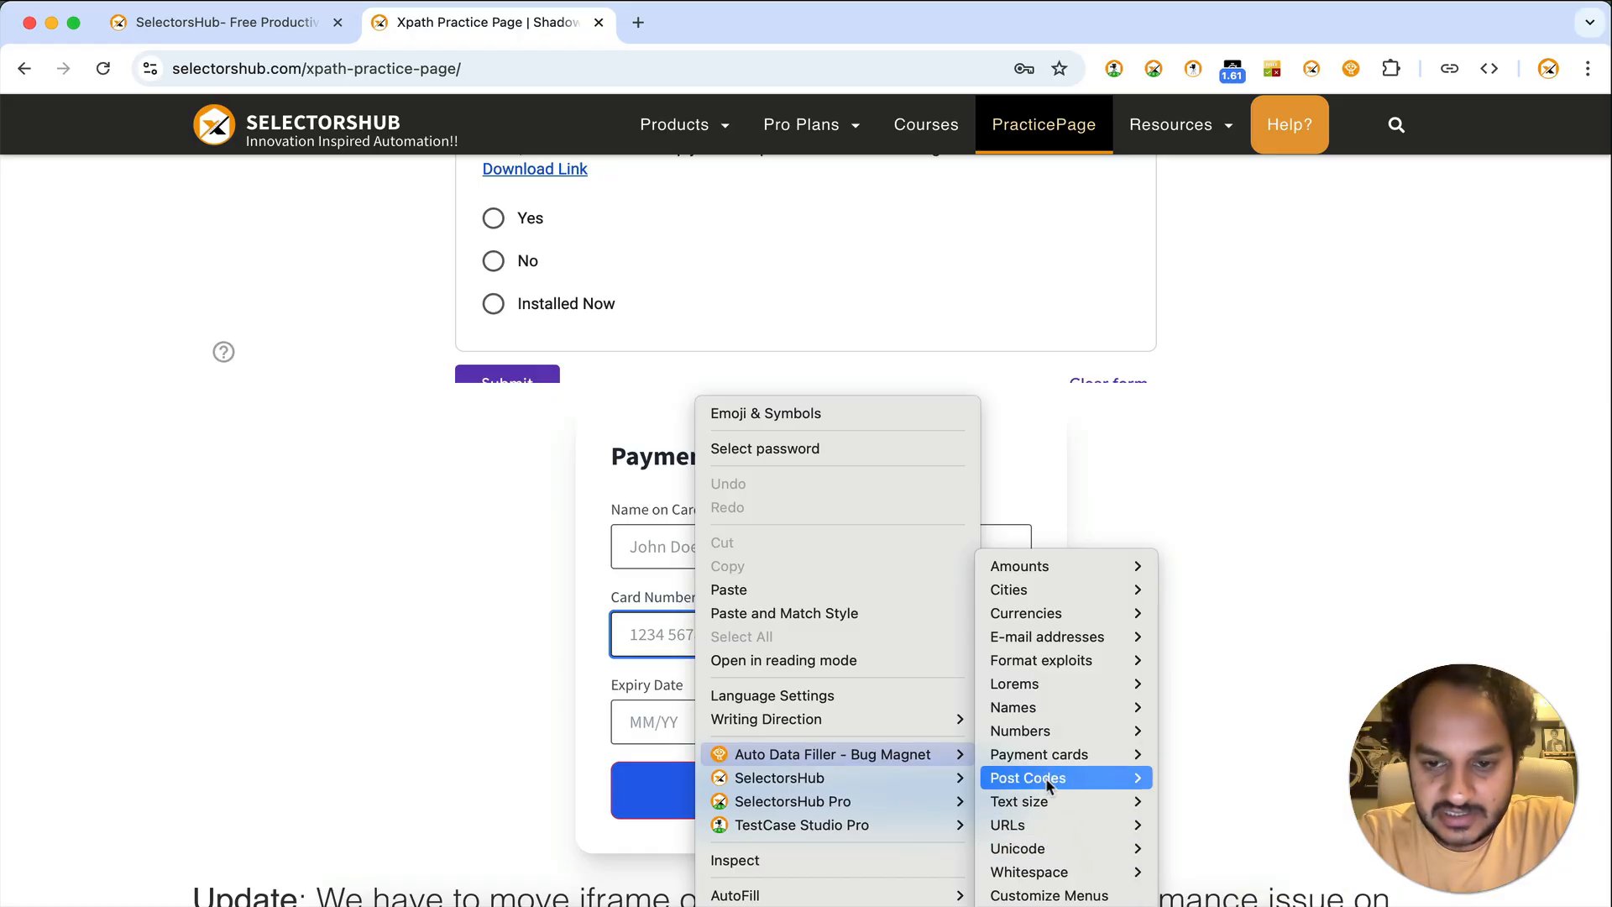
{"action": "mouse_move", "coordinate": [1058, 755]}
{"action": "mouse_move", "coordinate": [1290, 876]}
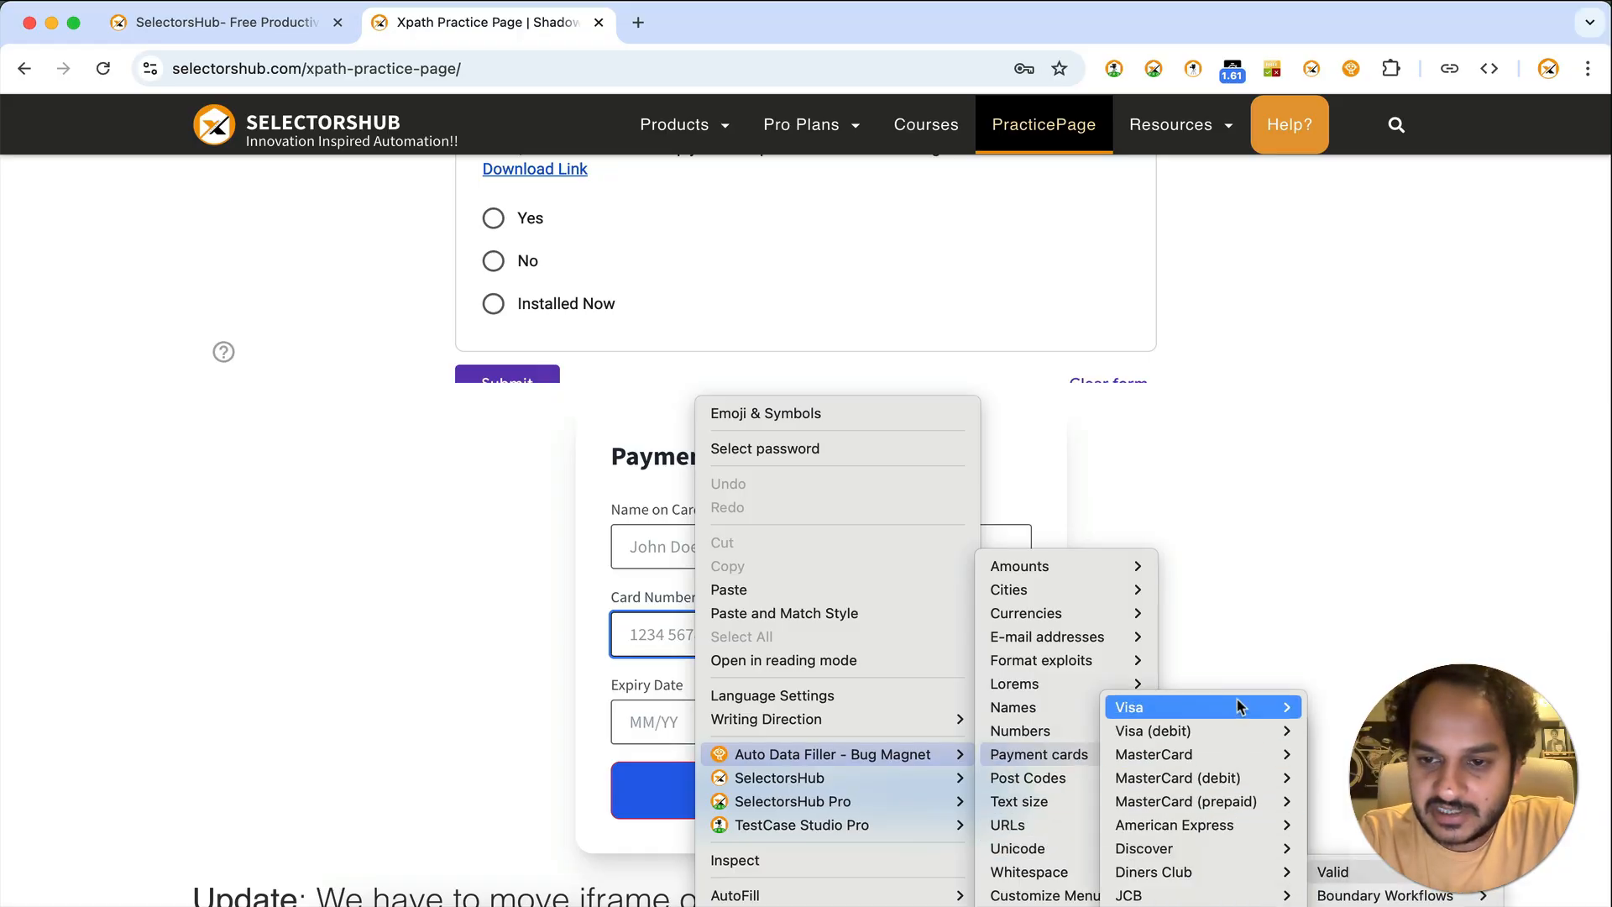
{"action": "mouse_move", "coordinate": [1241, 706]}
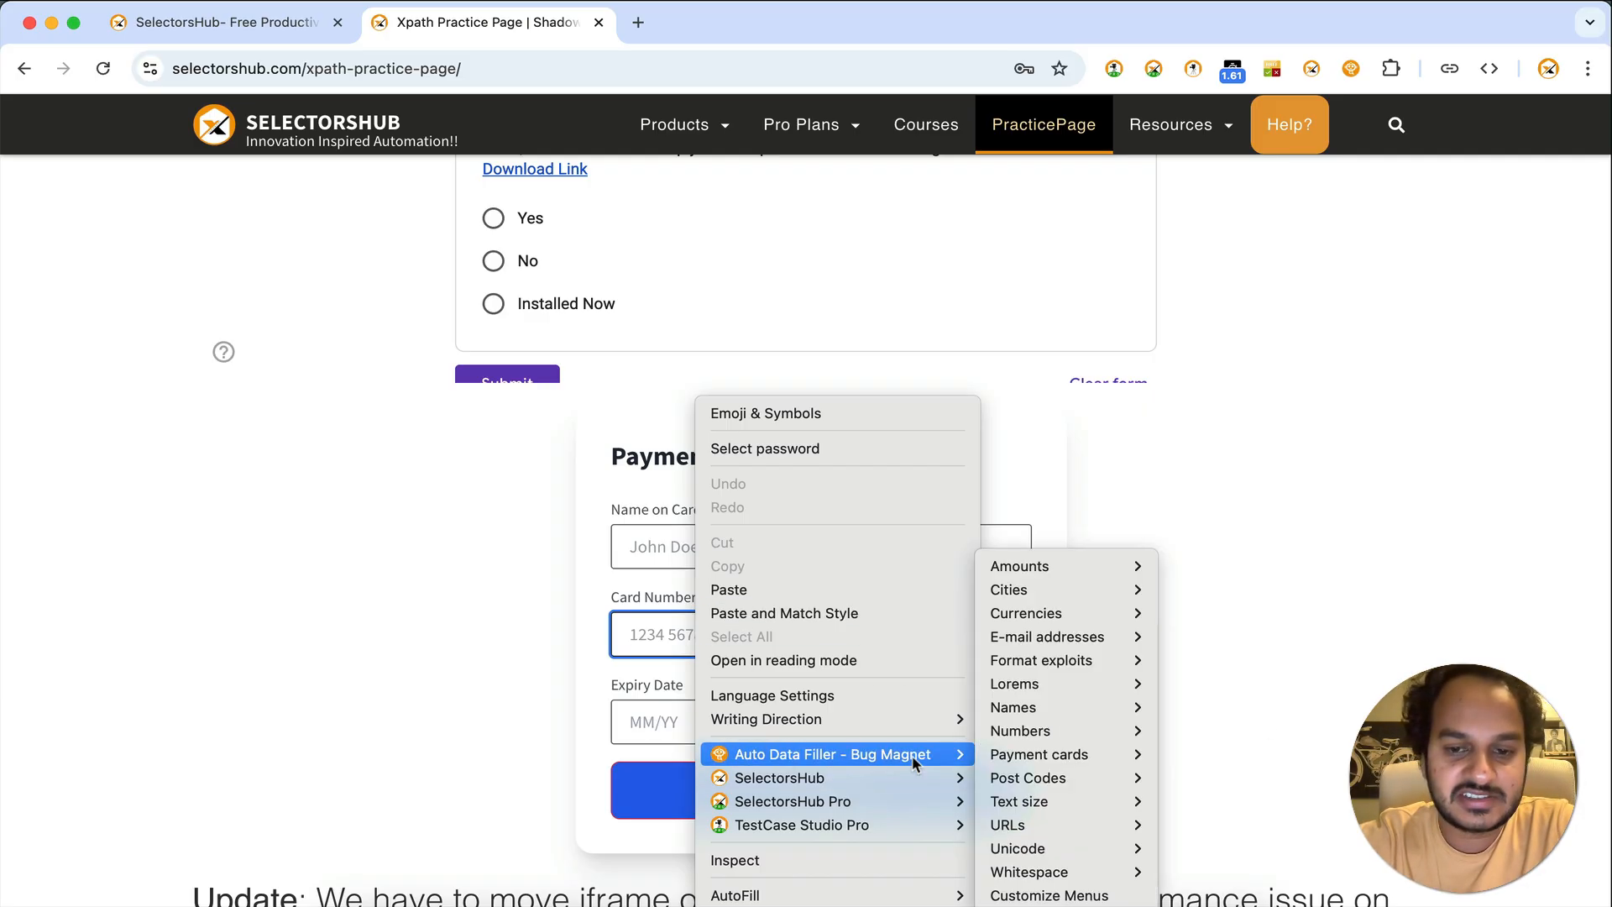
{"action": "left_click", "coordinate": [1187, 560]}
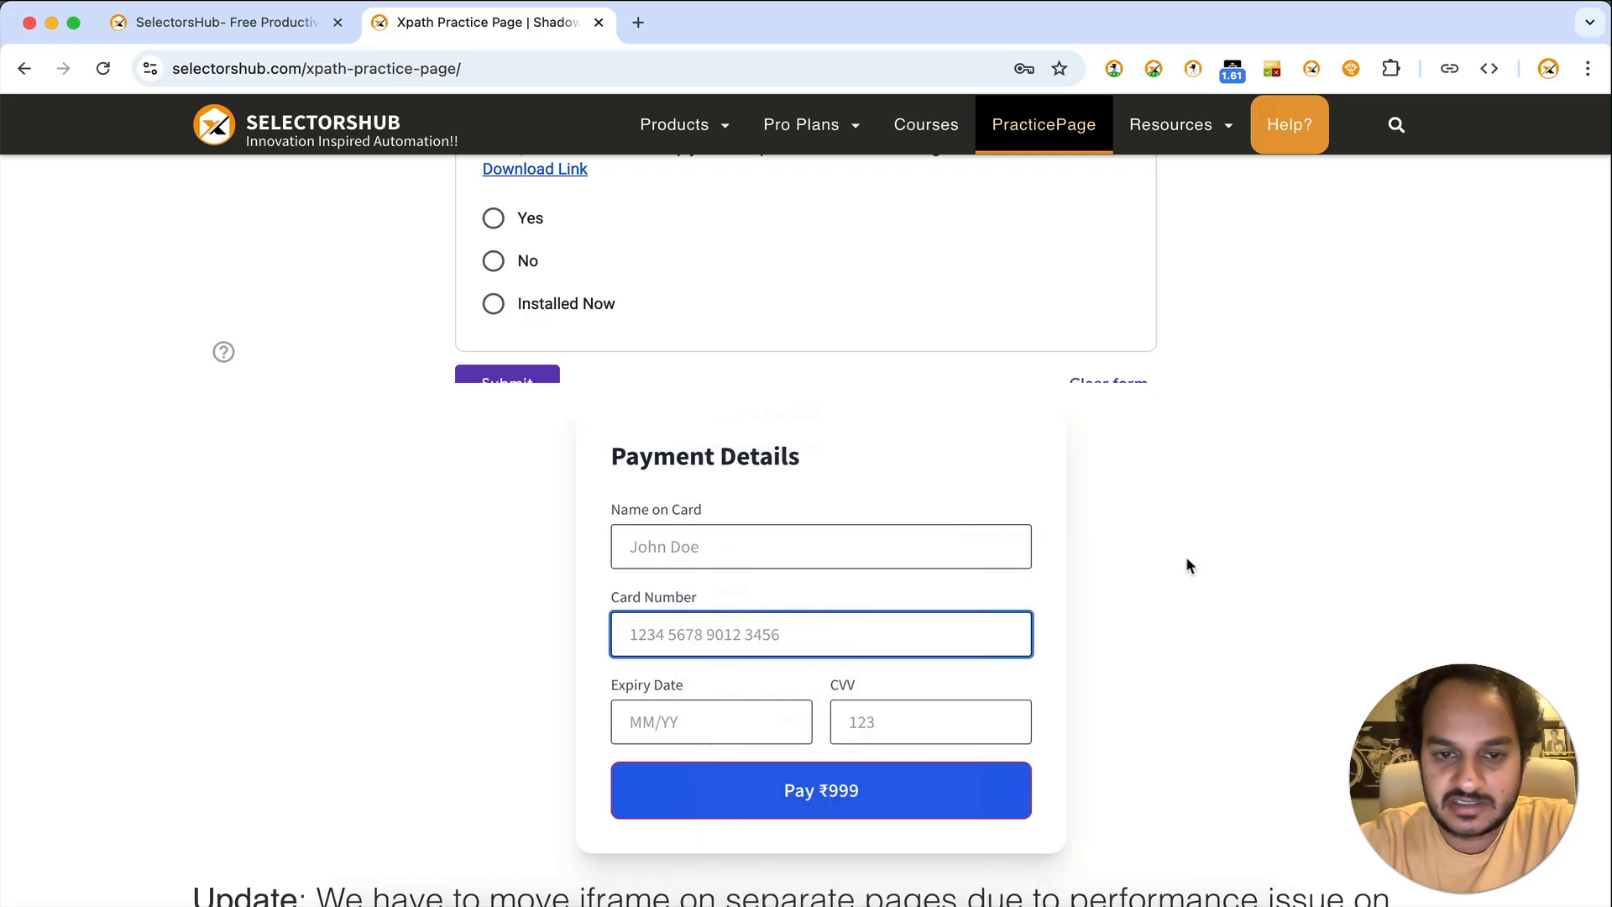
Open the Auto Data Filler's Customize Menus page, review the default context menus and open the Amounts menu for editing.
{"action": "right_click", "coordinate": [676, 539]}
{"action": "mouse_move", "coordinate": [801, 756]}
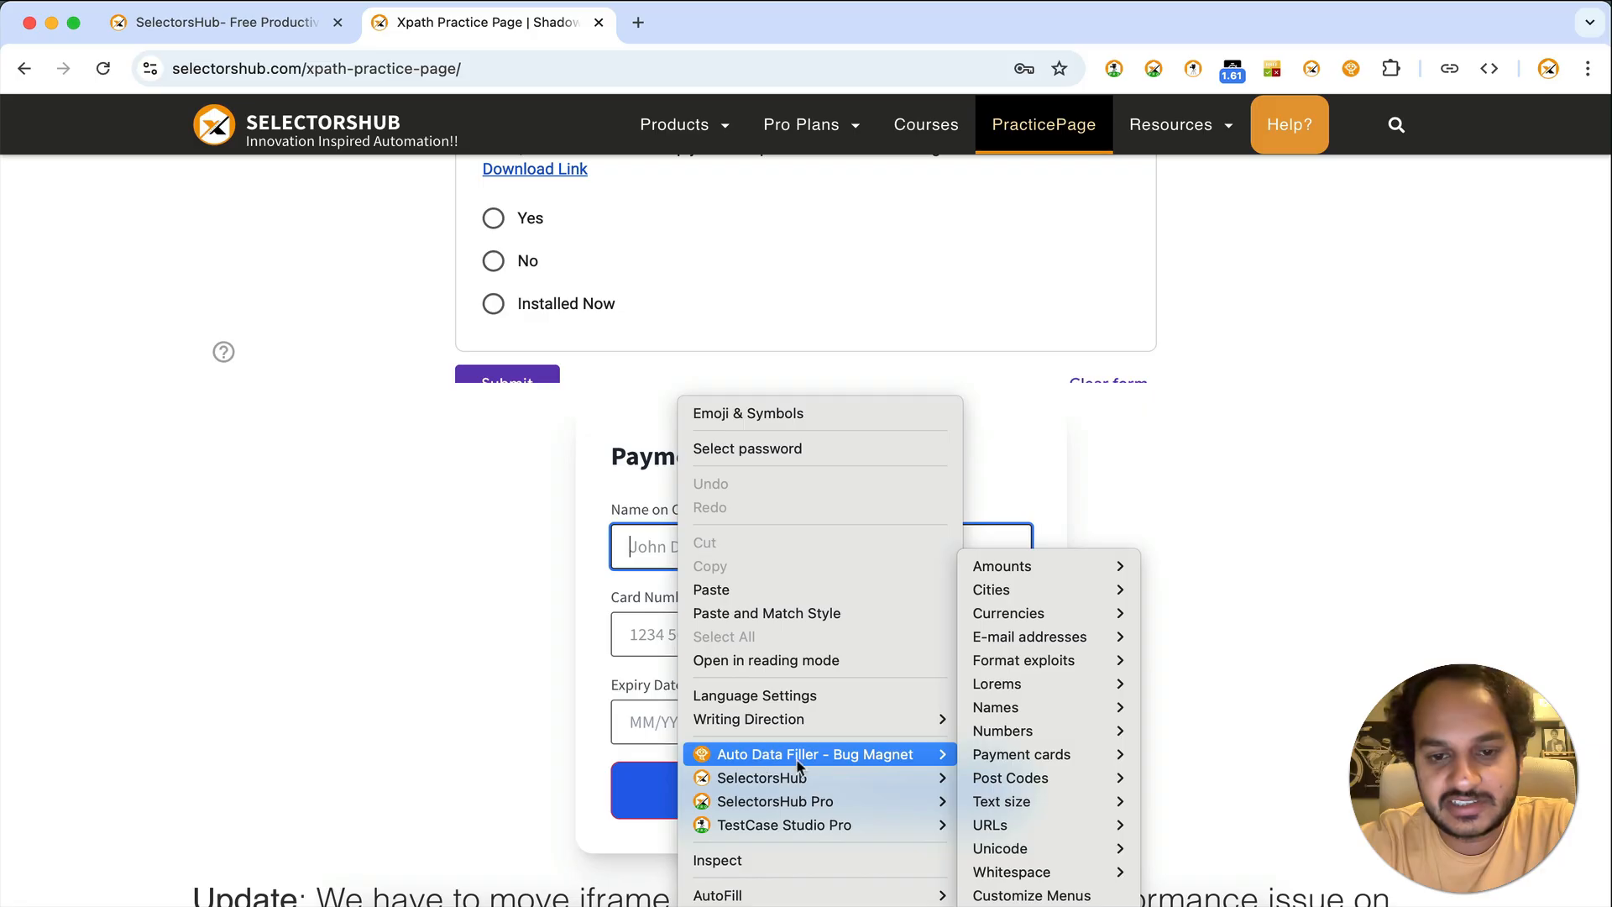
{"action": "left_click", "coordinate": [1028, 896]}
{"action": "scroll", "coordinate": [514, 423], "scroll_direction": "down", "scroll_amount": 7}
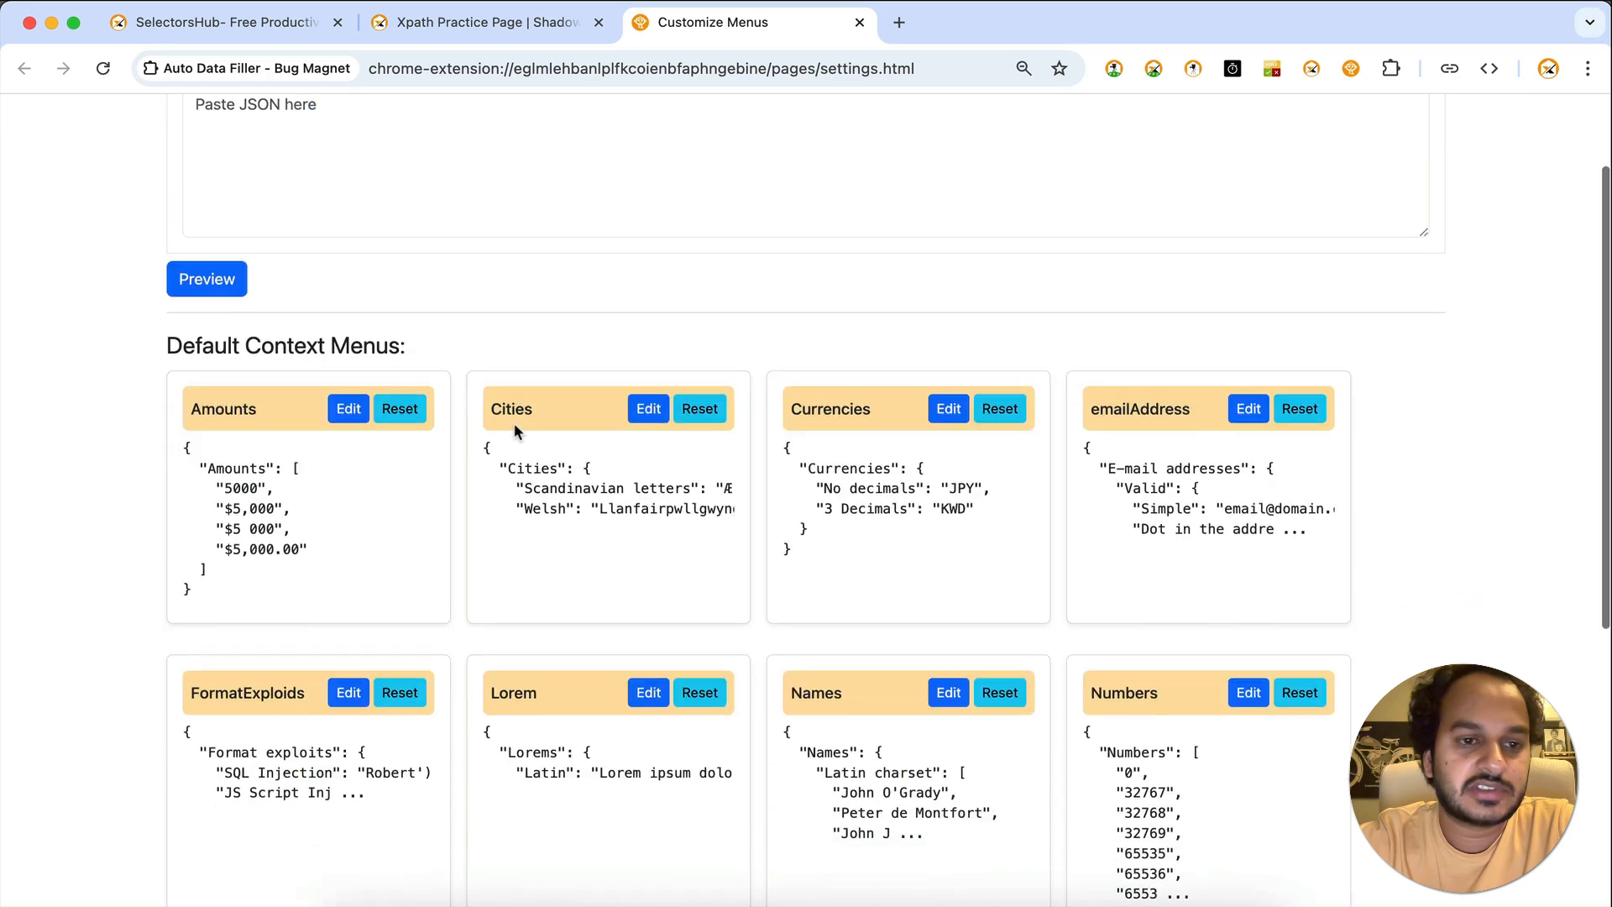
{"action": "scroll", "coordinate": [513, 432], "scroll_direction": "up", "scroll_amount": 7}
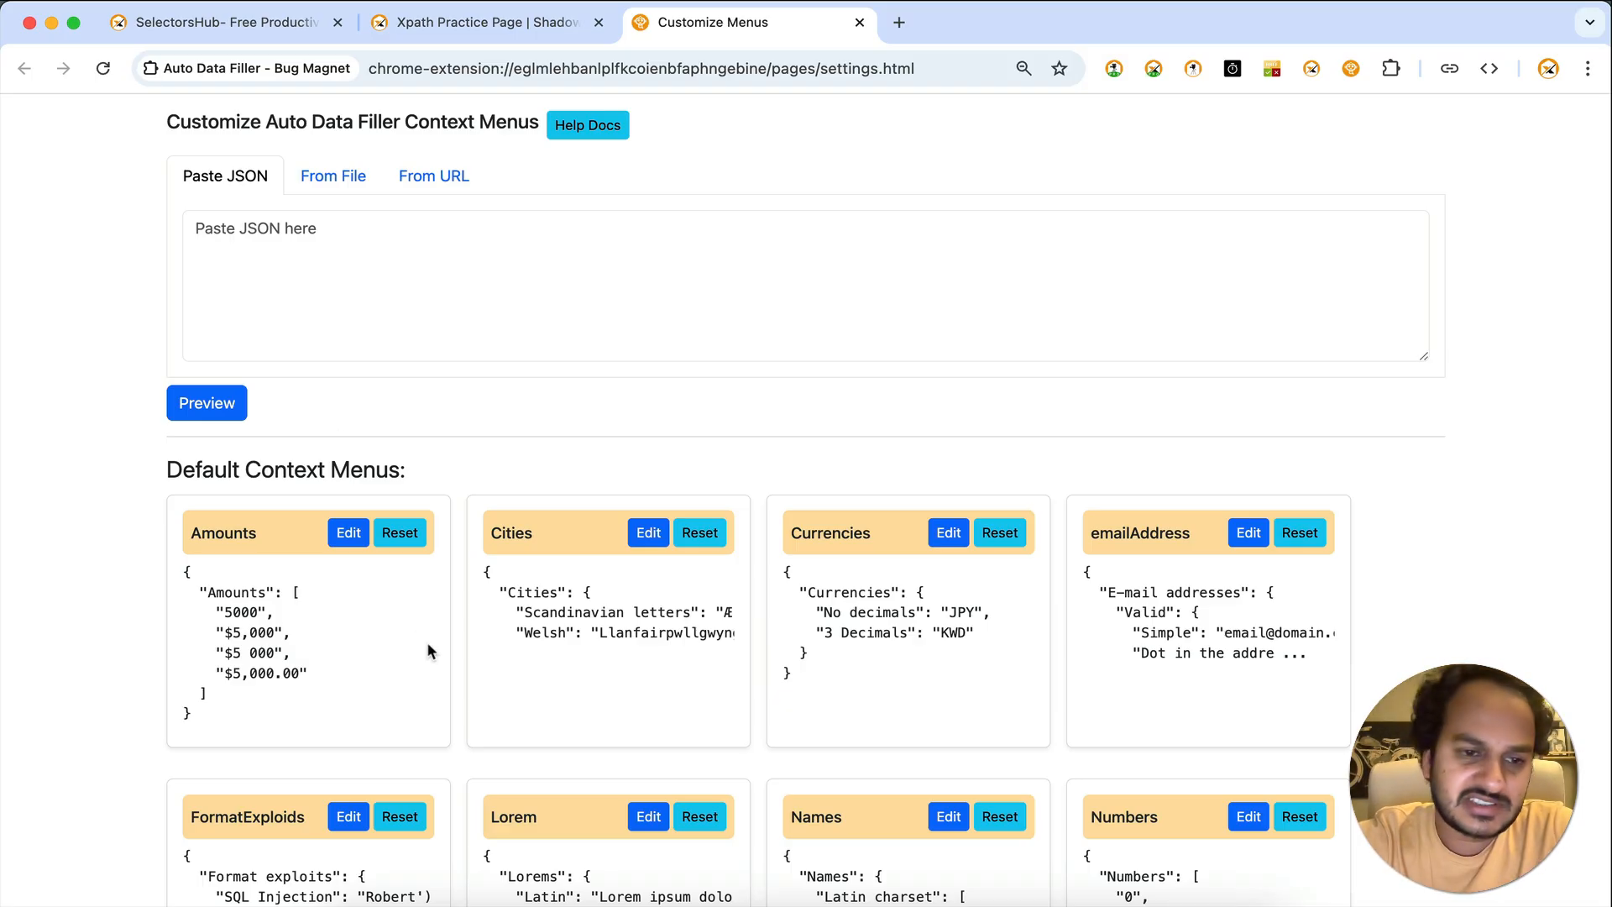
{"action": "scroll", "coordinate": [427, 641], "scroll_direction": "down", "scroll_amount": 1}
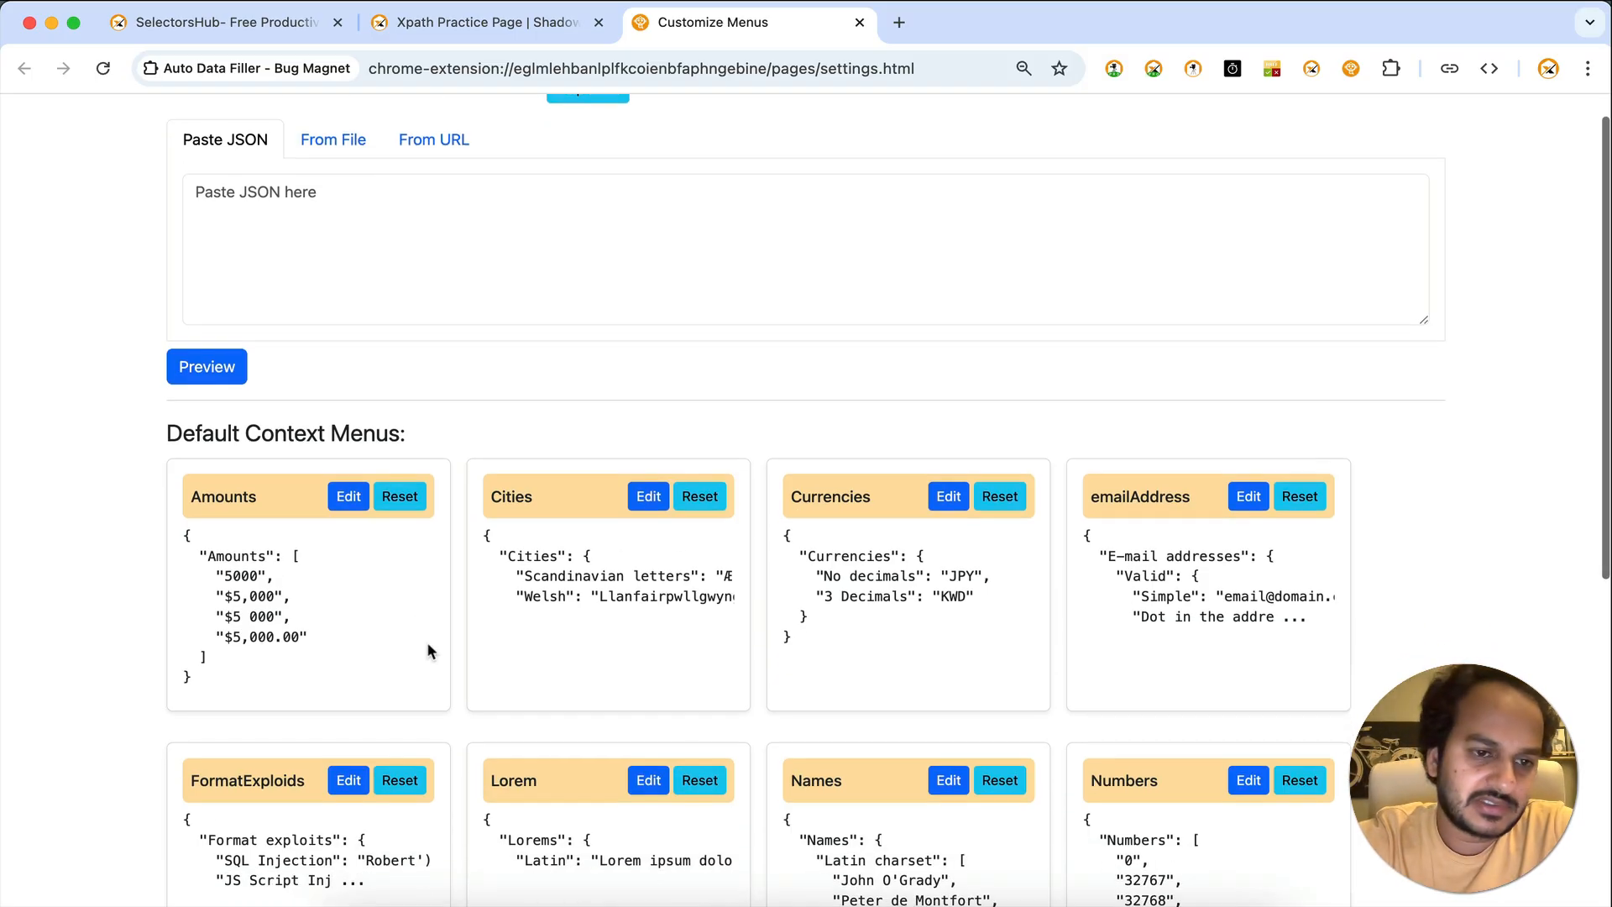
{"action": "left_click", "coordinate": [349, 496]}
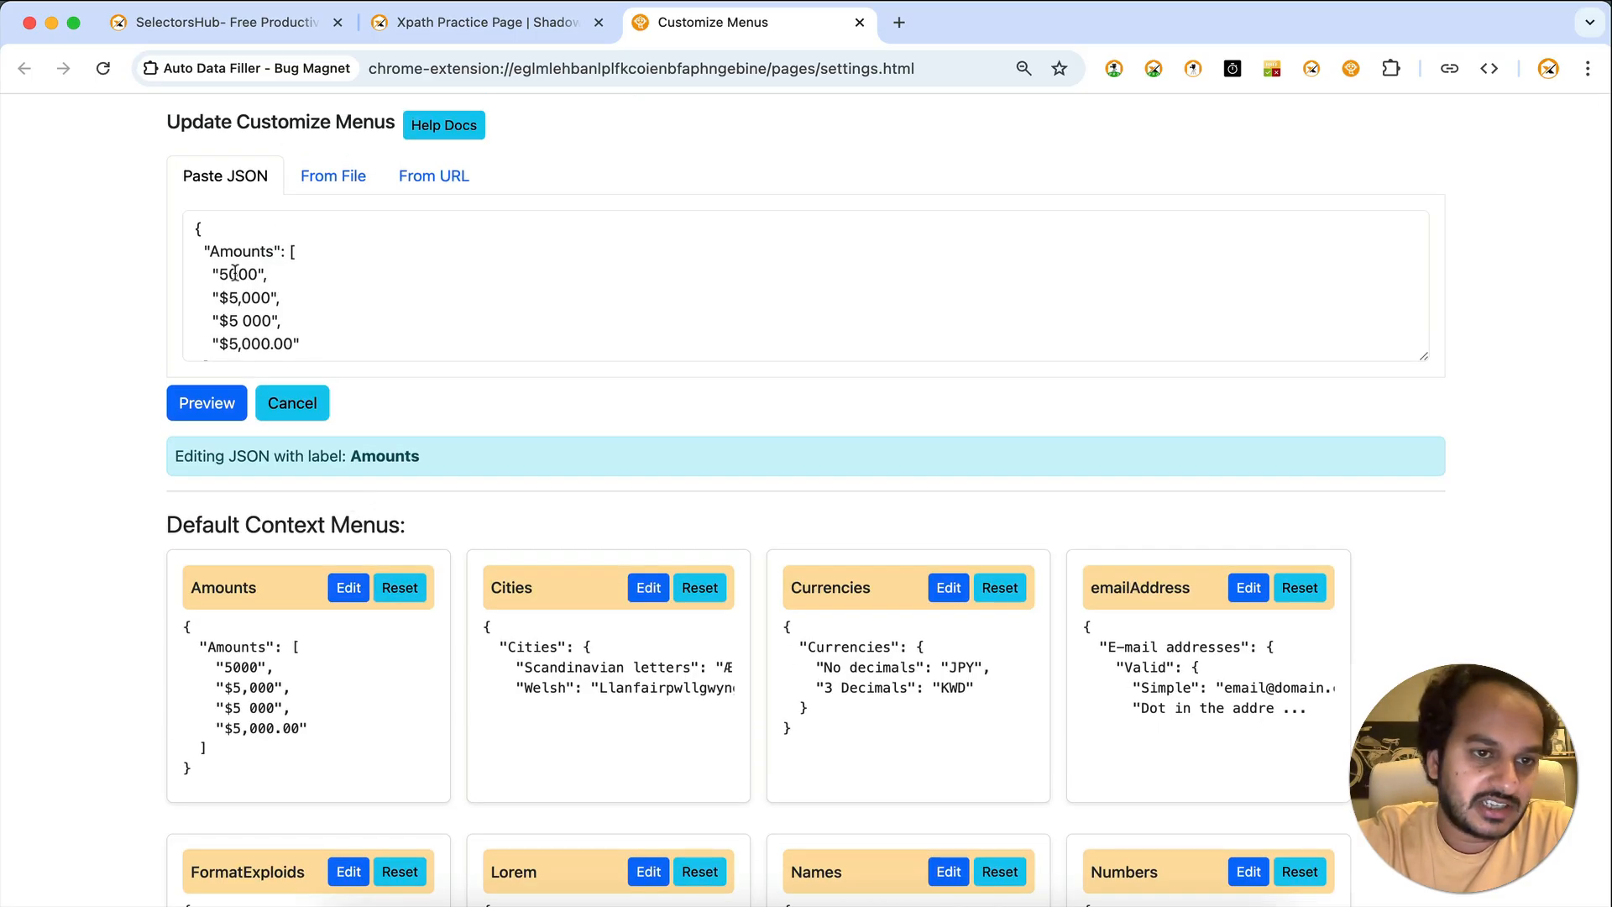
Check the Amounts values the Auto Data Filler offers for the practice page's Mobile Number field.
{"action": "left_click", "coordinate": [485, 25]}
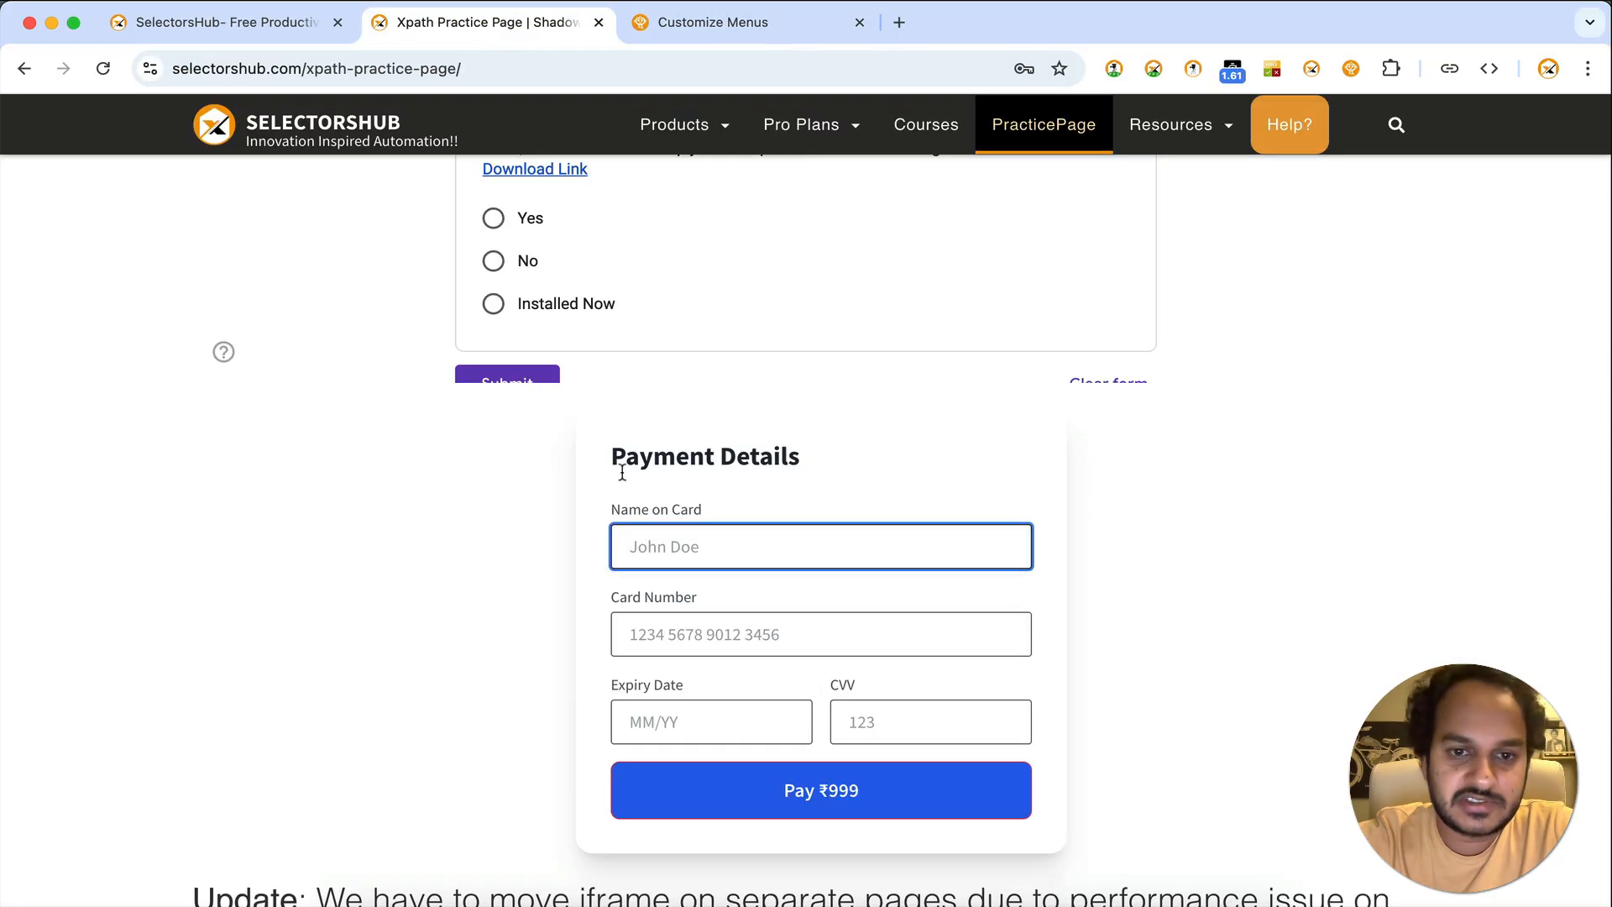
{"action": "scroll", "coordinate": [679, 565], "scroll_direction": "up", "scroll_amount": 20}
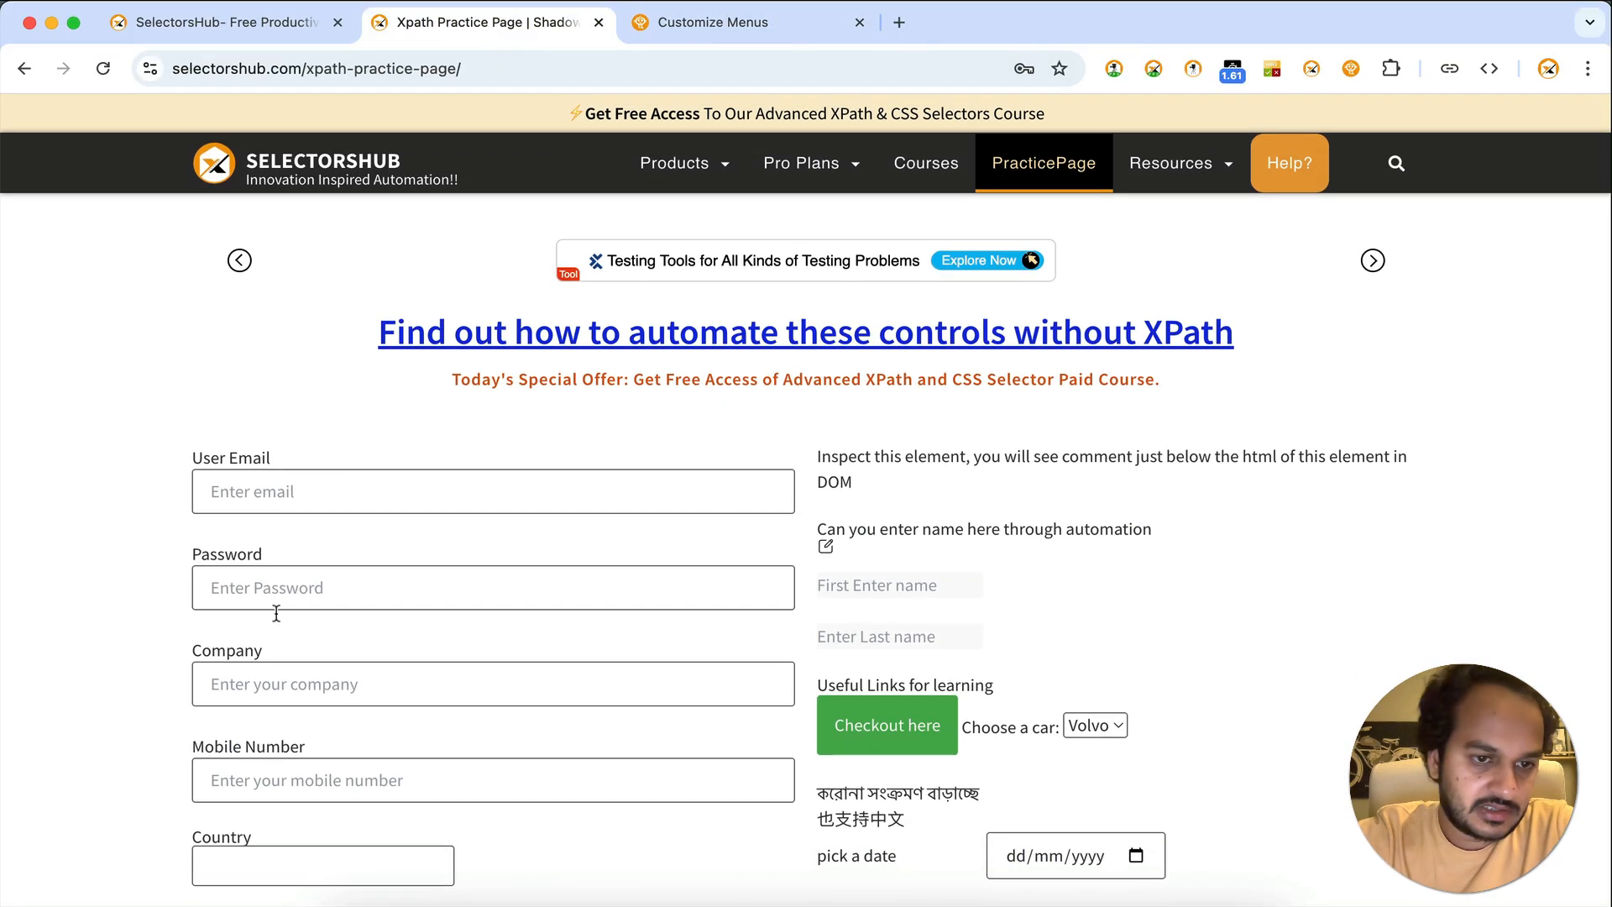
{"action": "right_click", "coordinate": [265, 767]}
{"action": "mouse_move", "coordinate": [470, 754]}
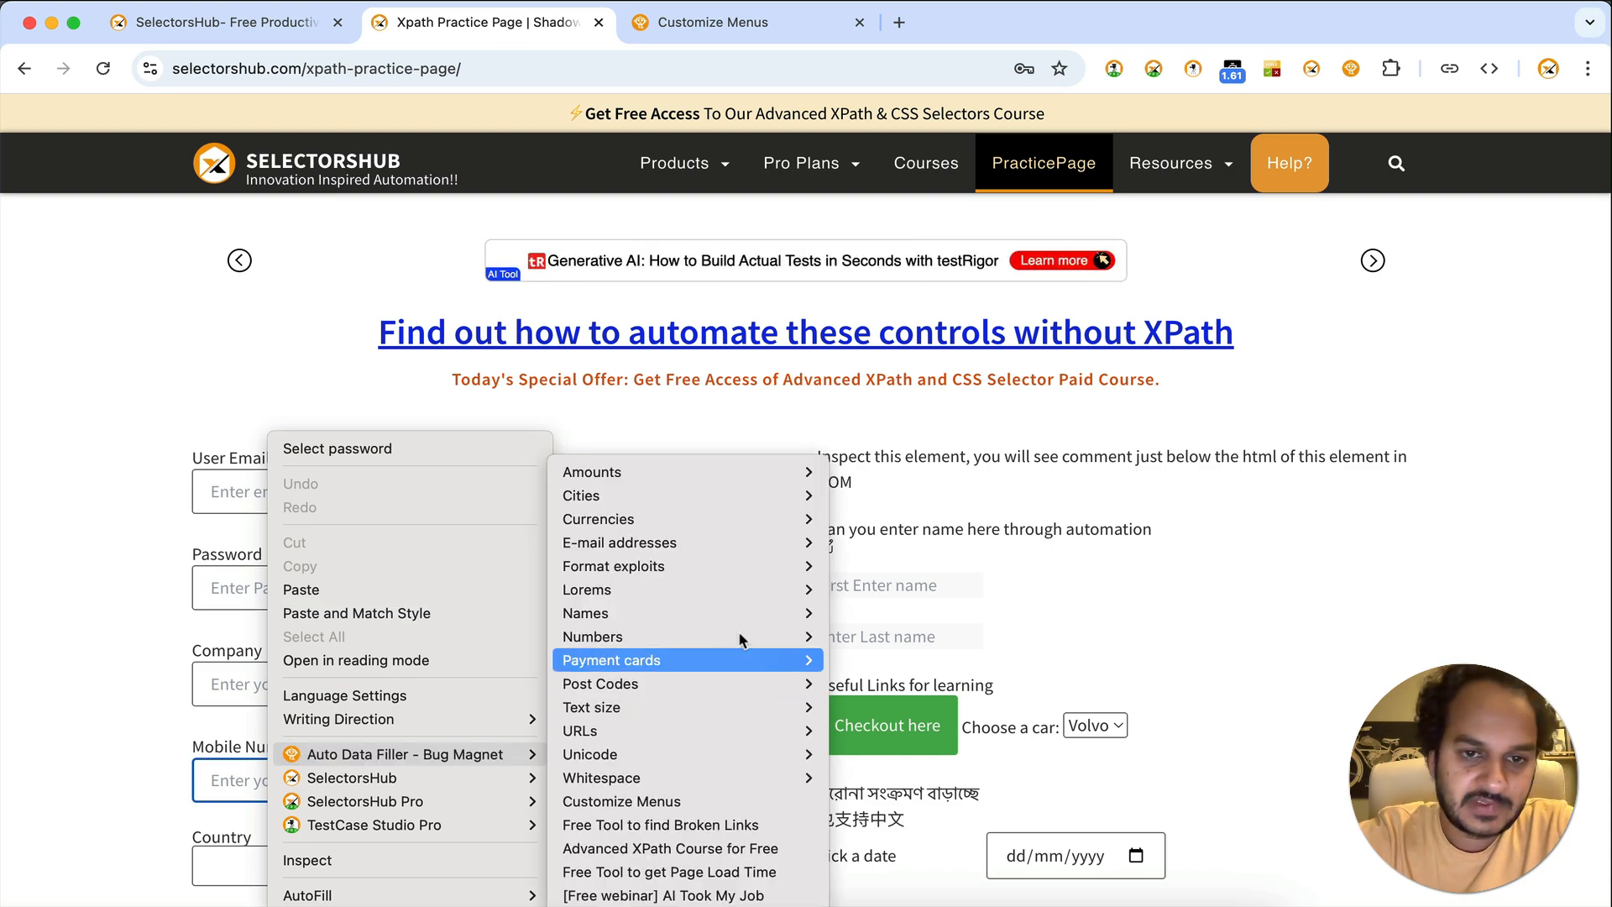
{"action": "mouse_move", "coordinate": [756, 475]}
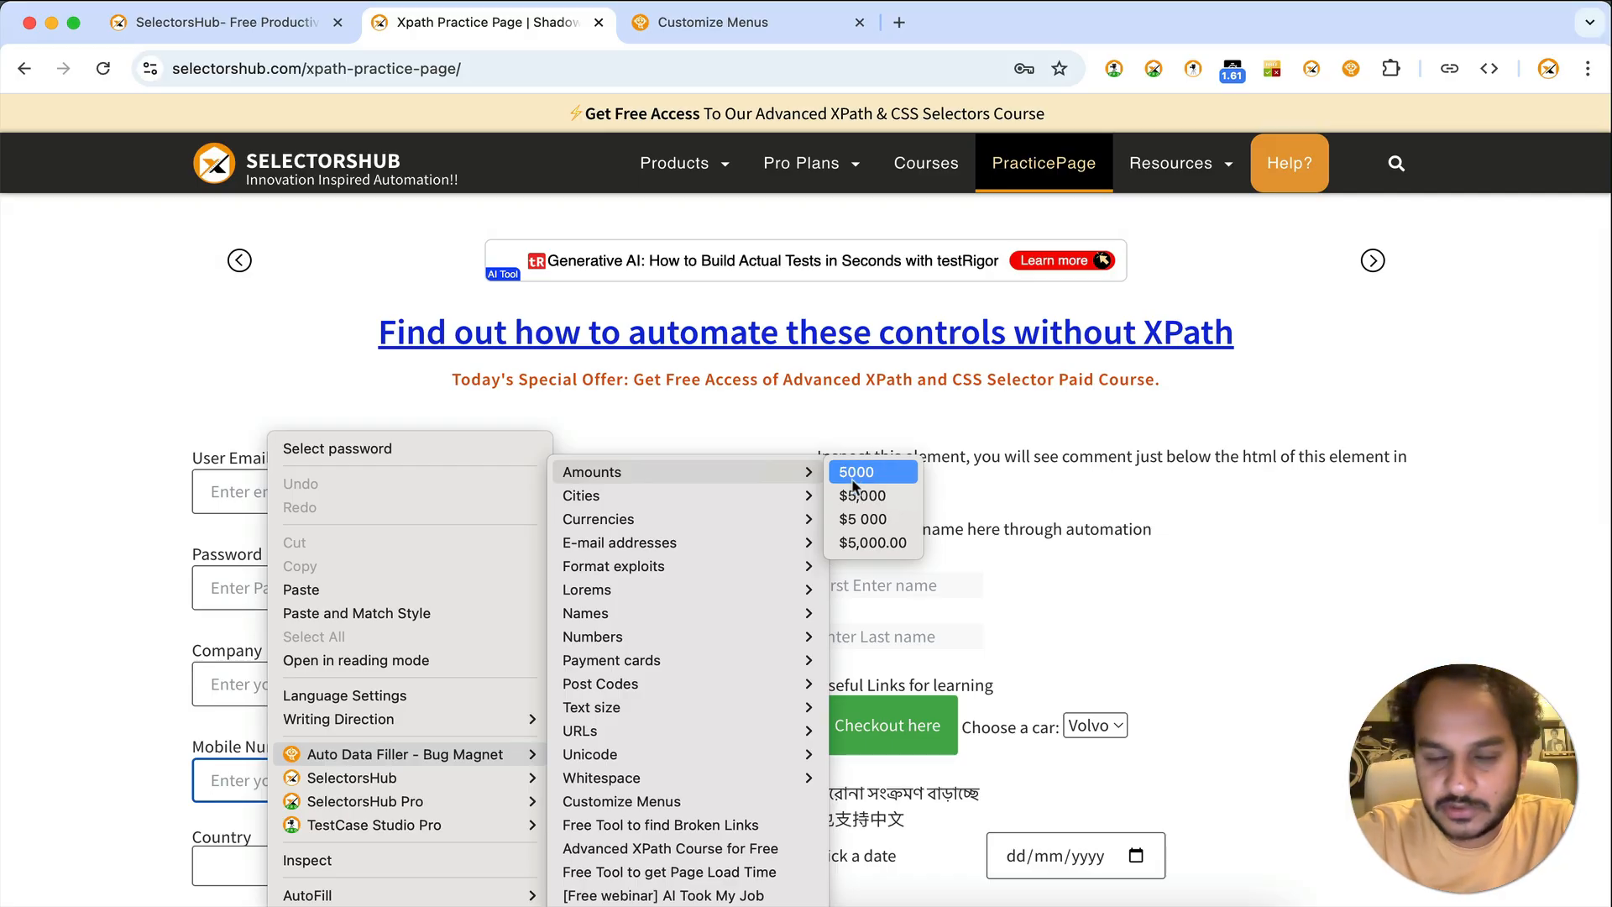
{"action": "left_click", "coordinate": [763, 23]}
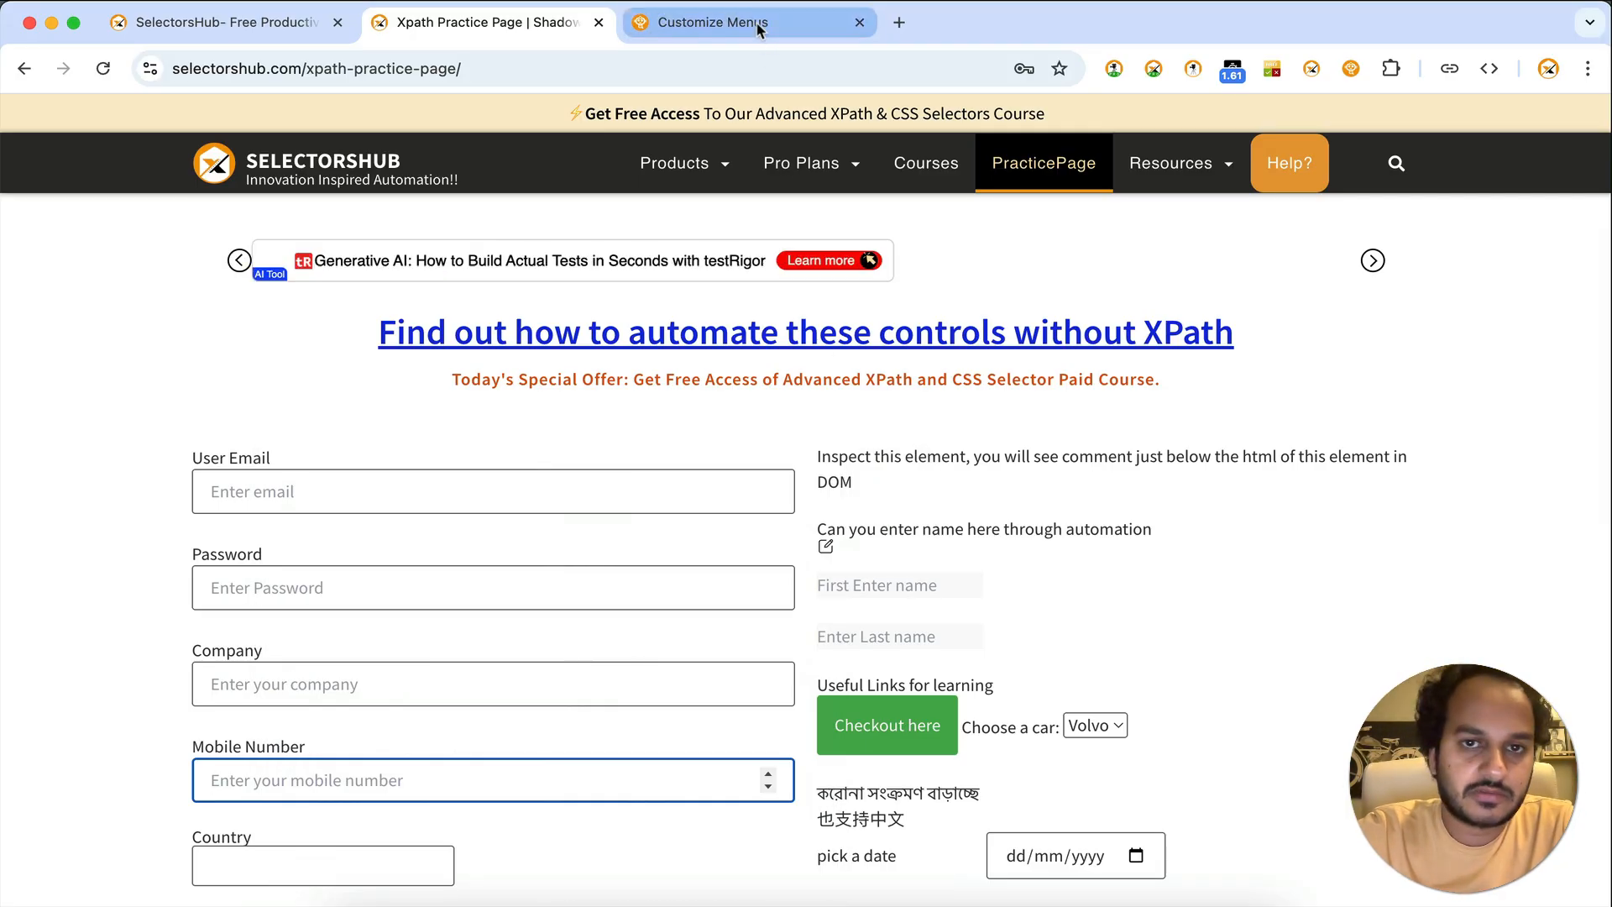
Change the first entry of the Amounts JSON on the Customize Menus page to "INR 5000", preview it and save.
{"action": "left_click", "coordinate": [760, 20]}
{"action": "left_click", "coordinate": [217, 275]}
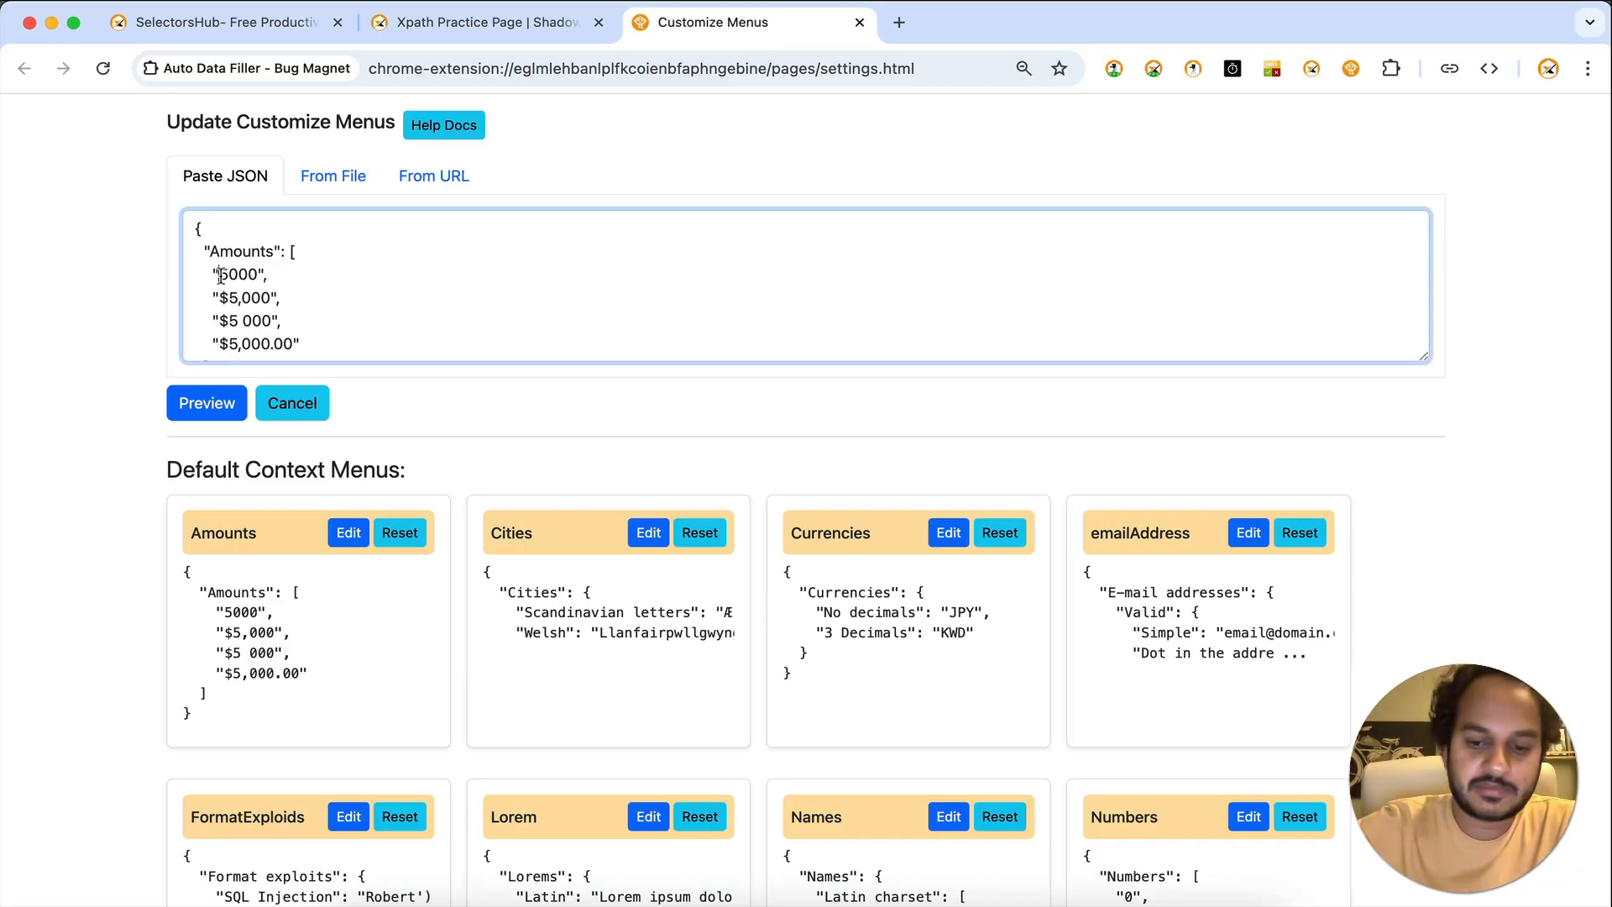
{"action": "type", "text": "INR"}
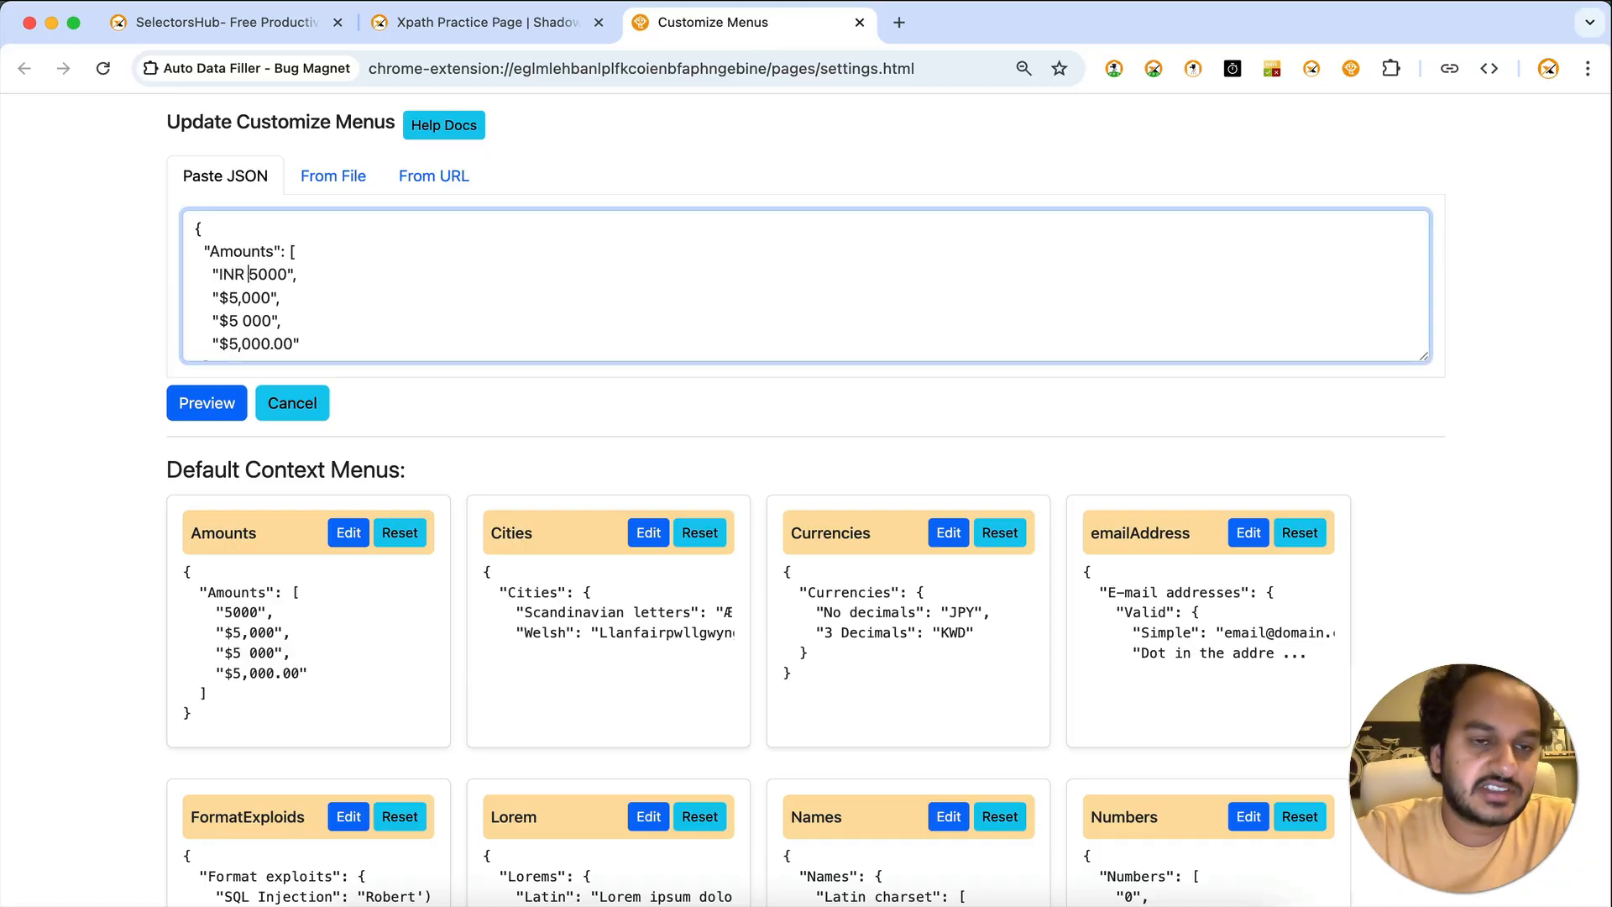
{"action": "left_click", "coordinate": [211, 408]}
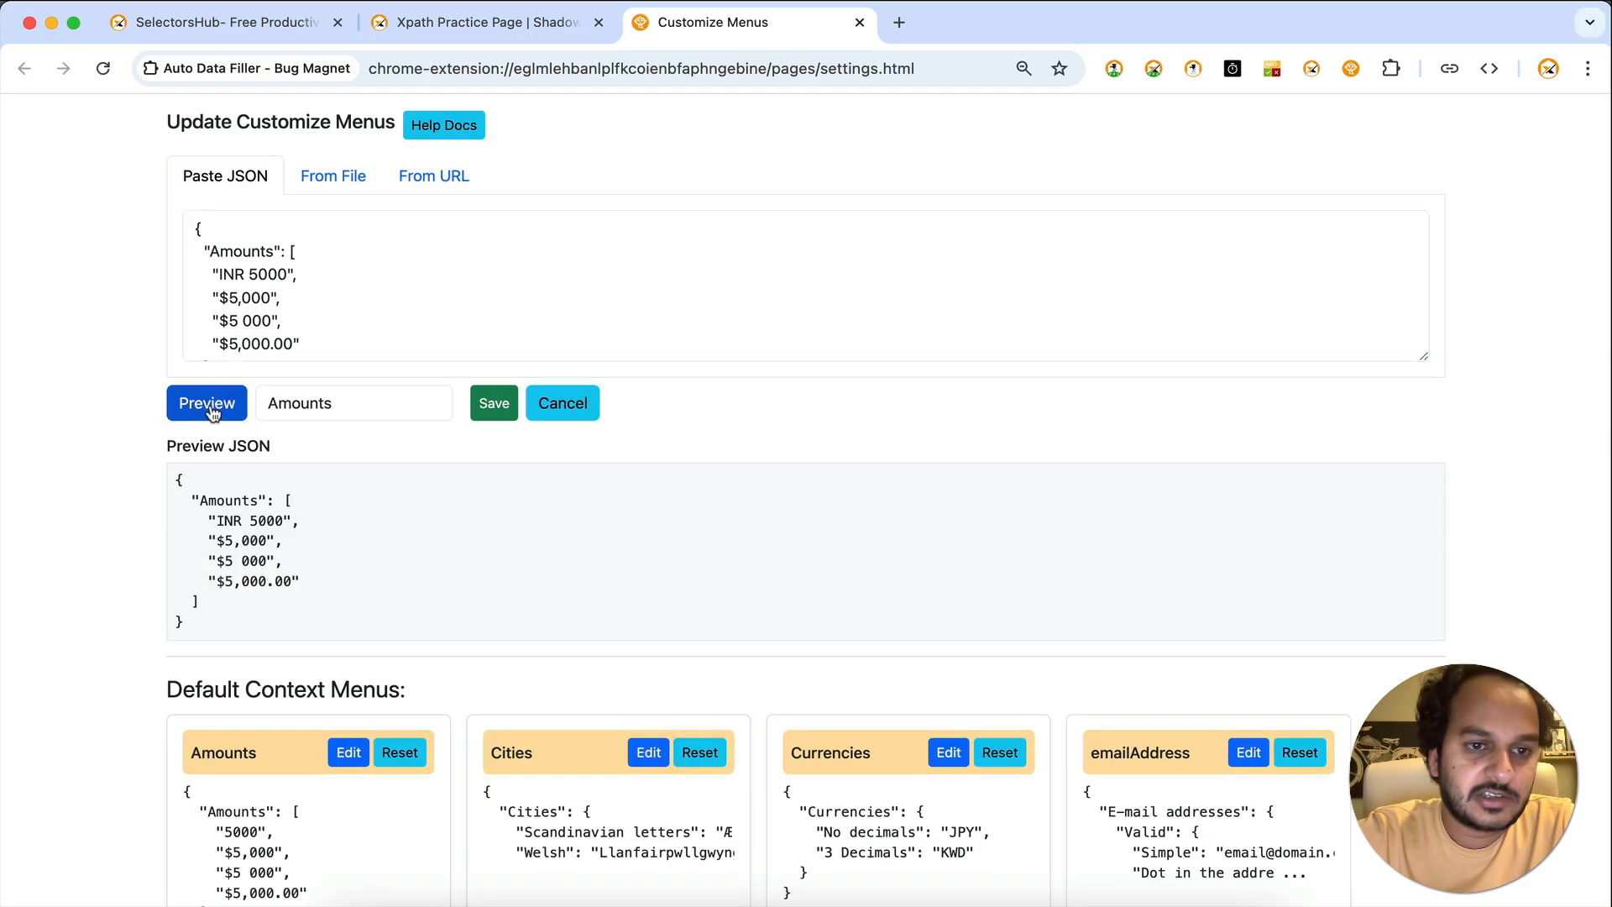
{"action": "left_click", "coordinate": [493, 404]}
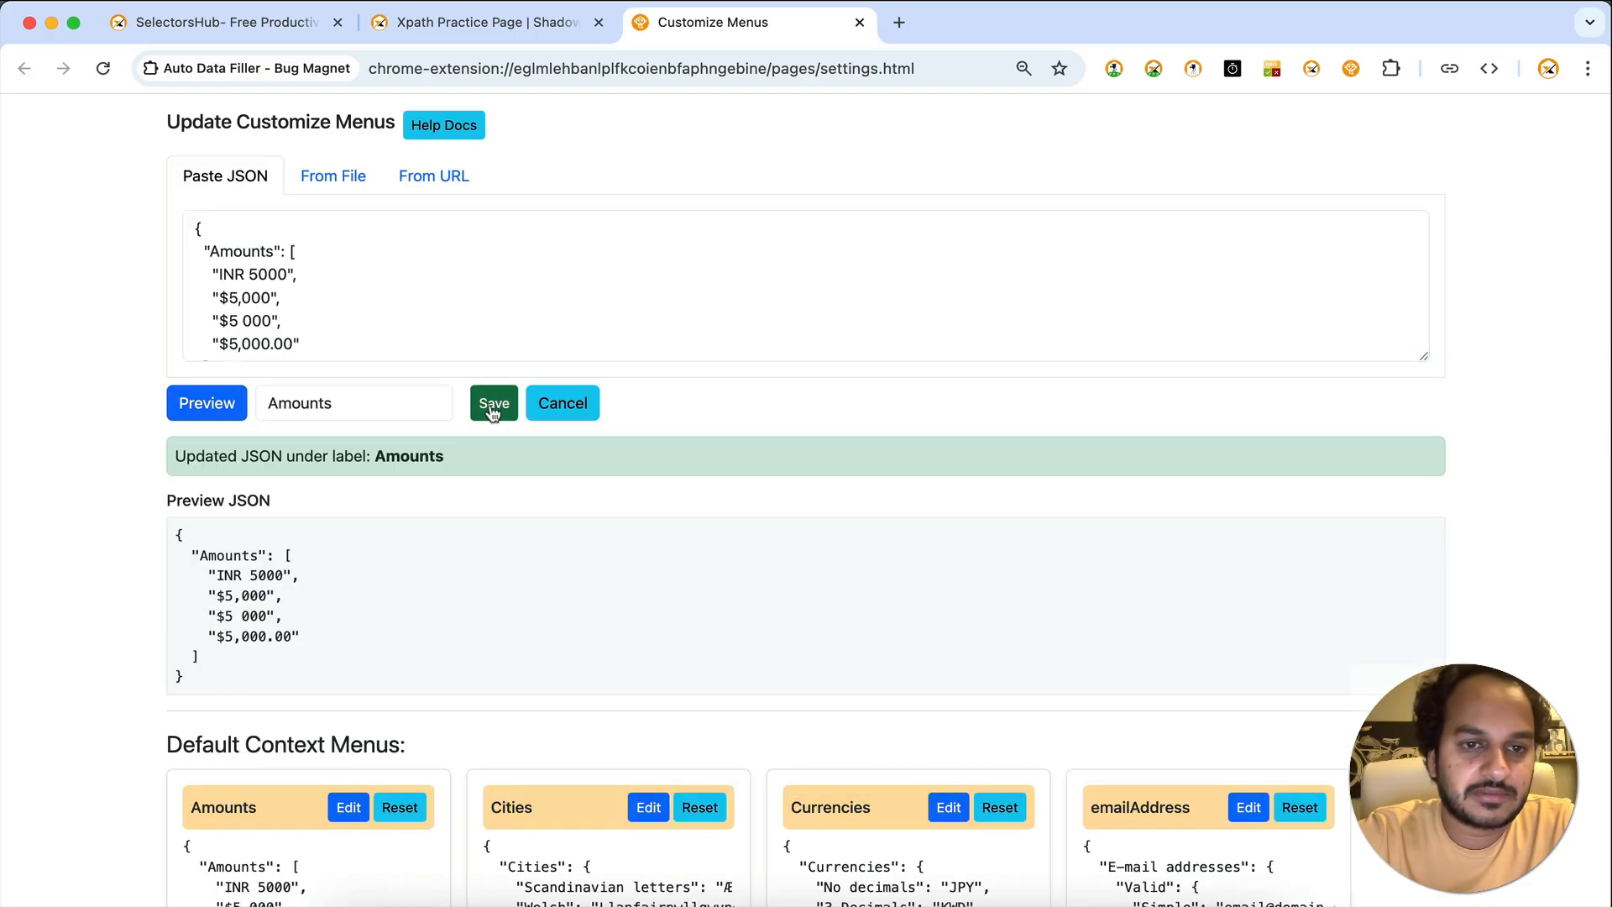
Try to fill the practice page's Mobile Number field with "INR 5000" from the Auto Data Filler's Amounts menu.
{"action": "left_click", "coordinate": [498, 25]}
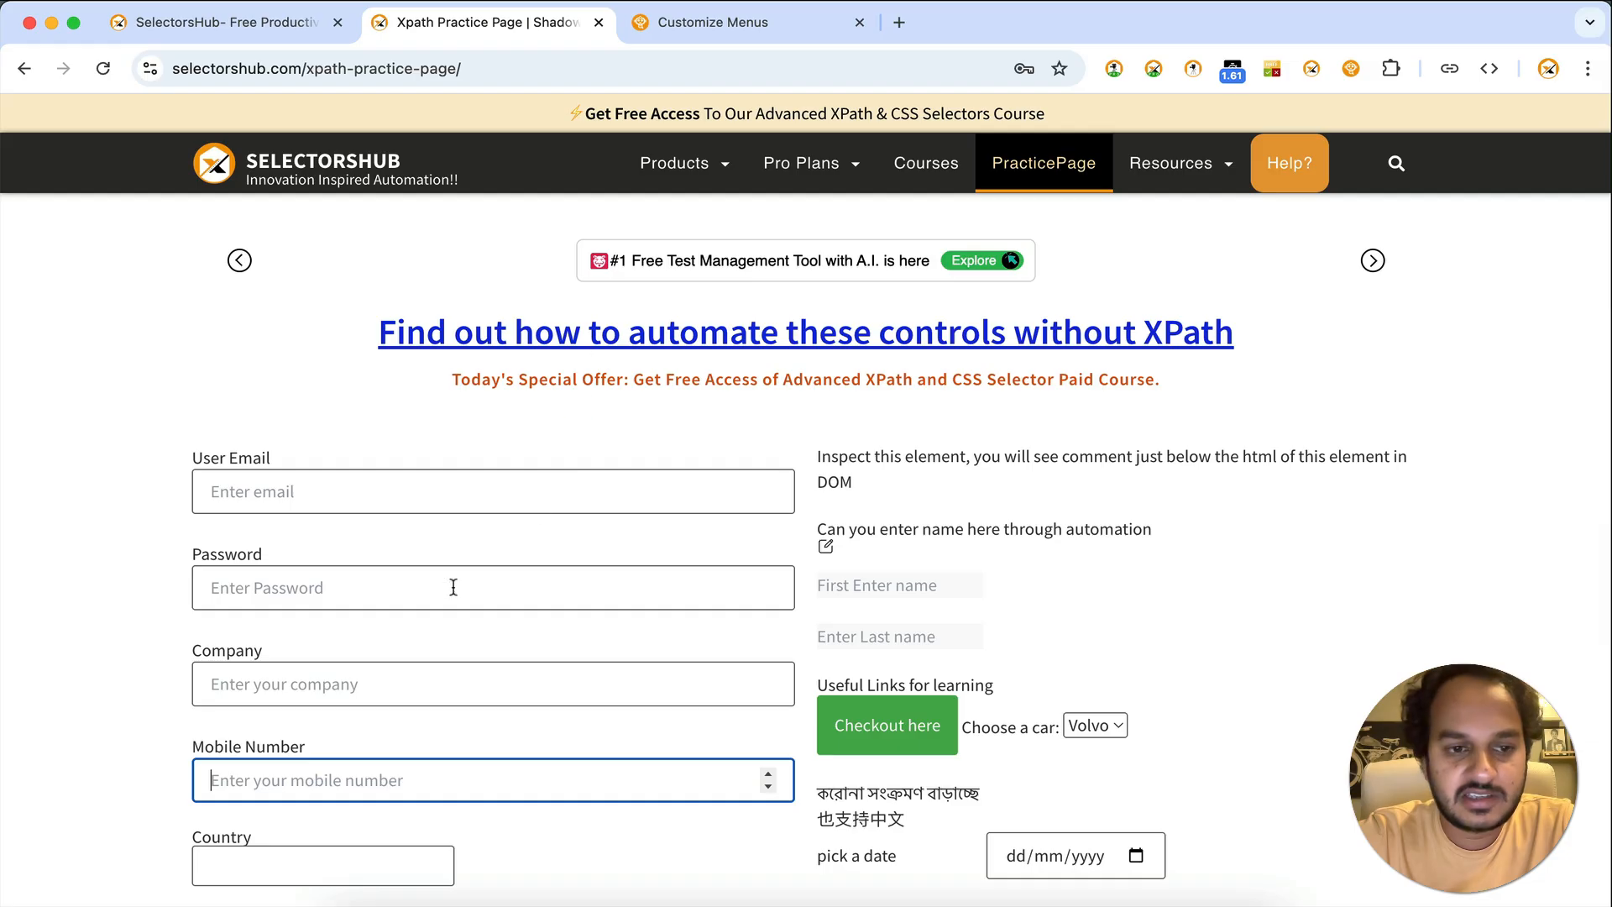
{"action": "right_click", "coordinate": [388, 774]}
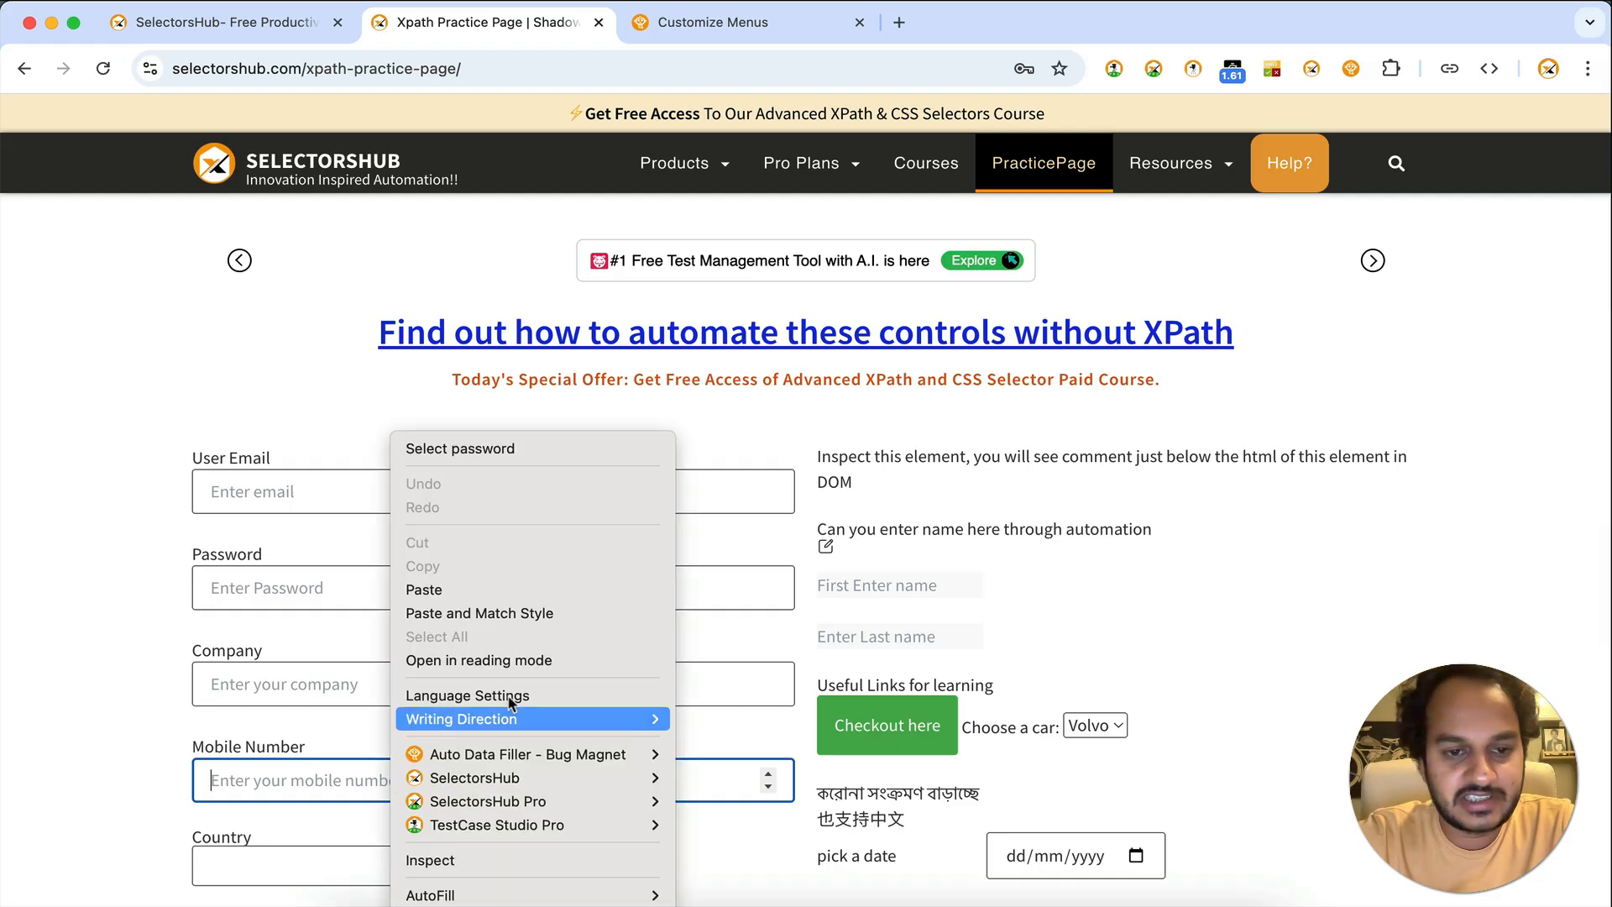
{"action": "mouse_move", "coordinate": [527, 754]}
{"action": "mouse_move", "coordinate": [849, 472]}
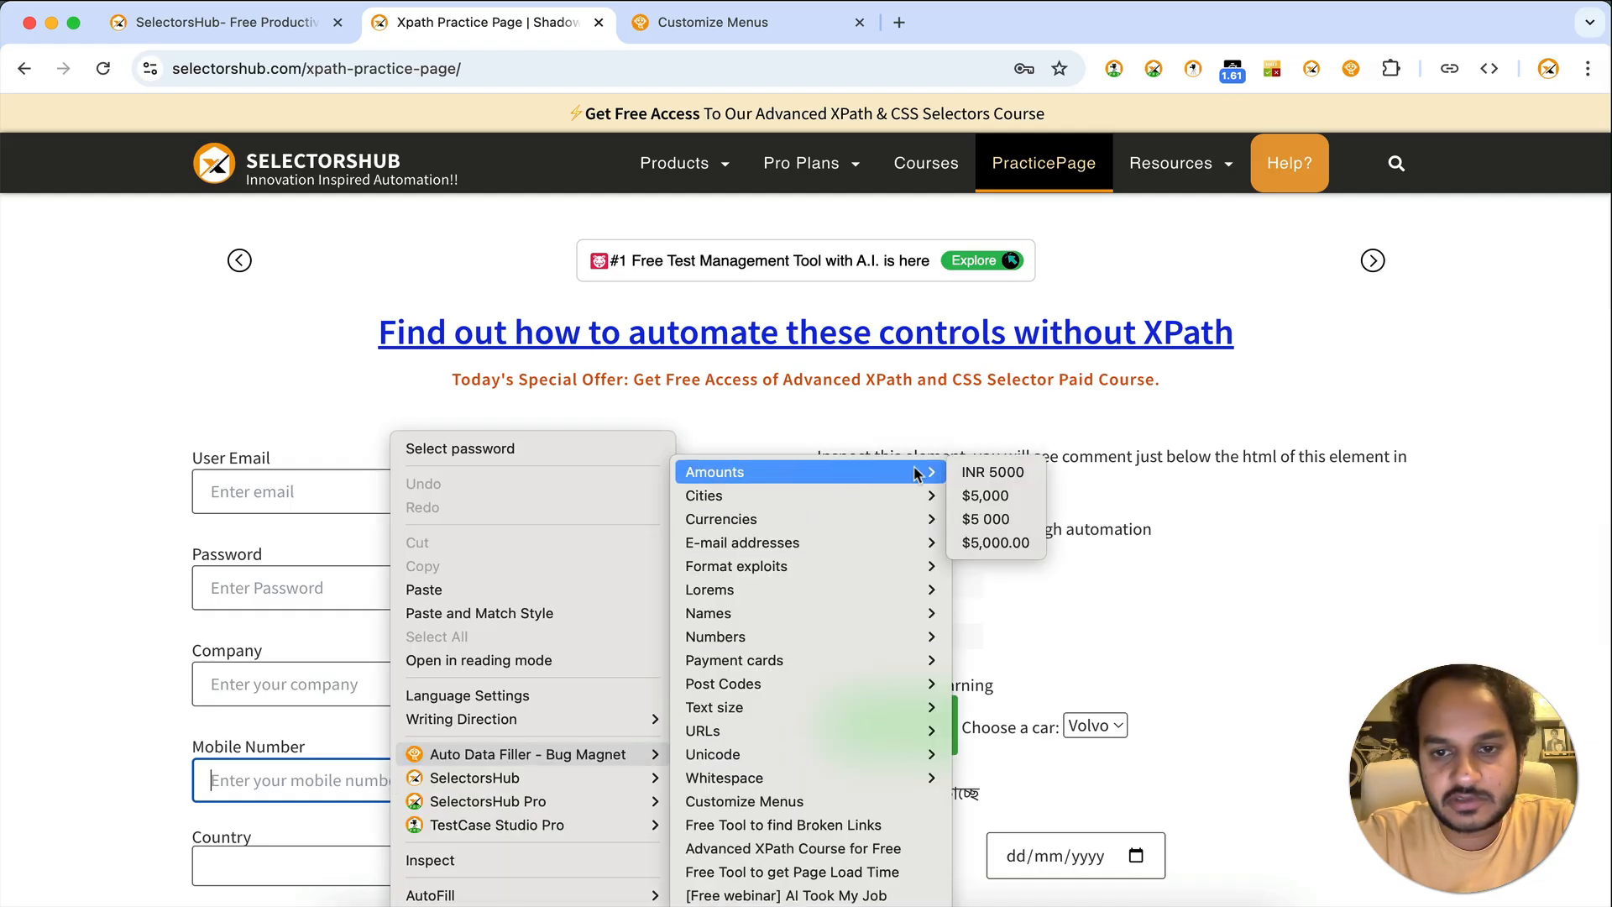
{"action": "left_click", "coordinate": [1018, 473]}
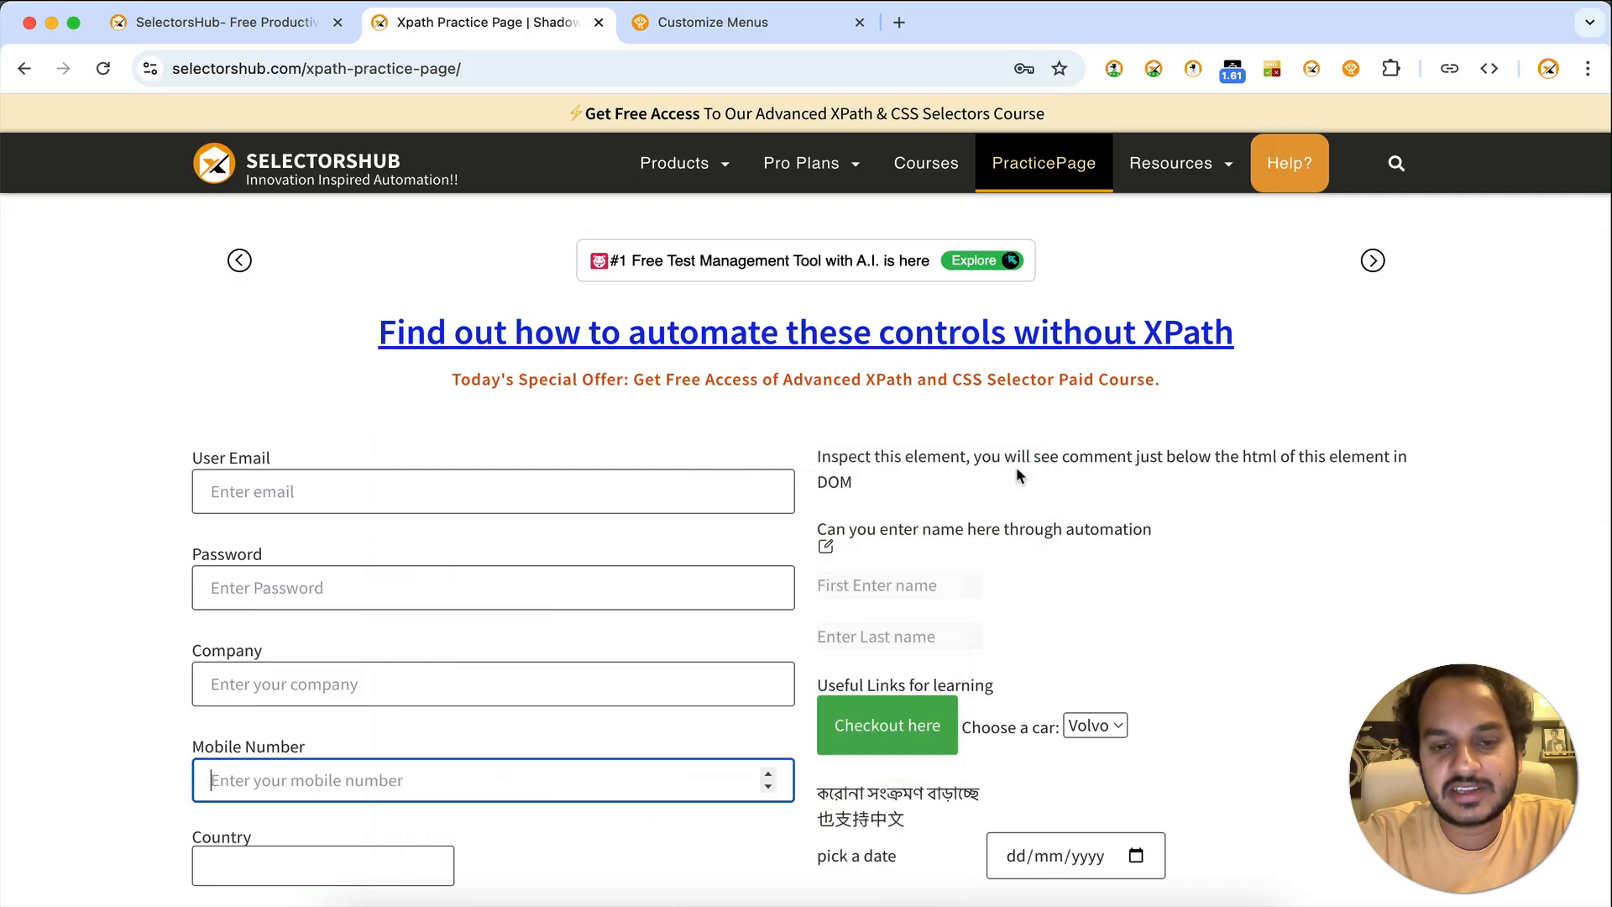
Fill the practice page's Country field with "INR 5000" from the Auto Data Filler's Amounts menu.
{"action": "scroll", "coordinate": [280, 463], "scroll_direction": "down", "scroll_amount": 5}
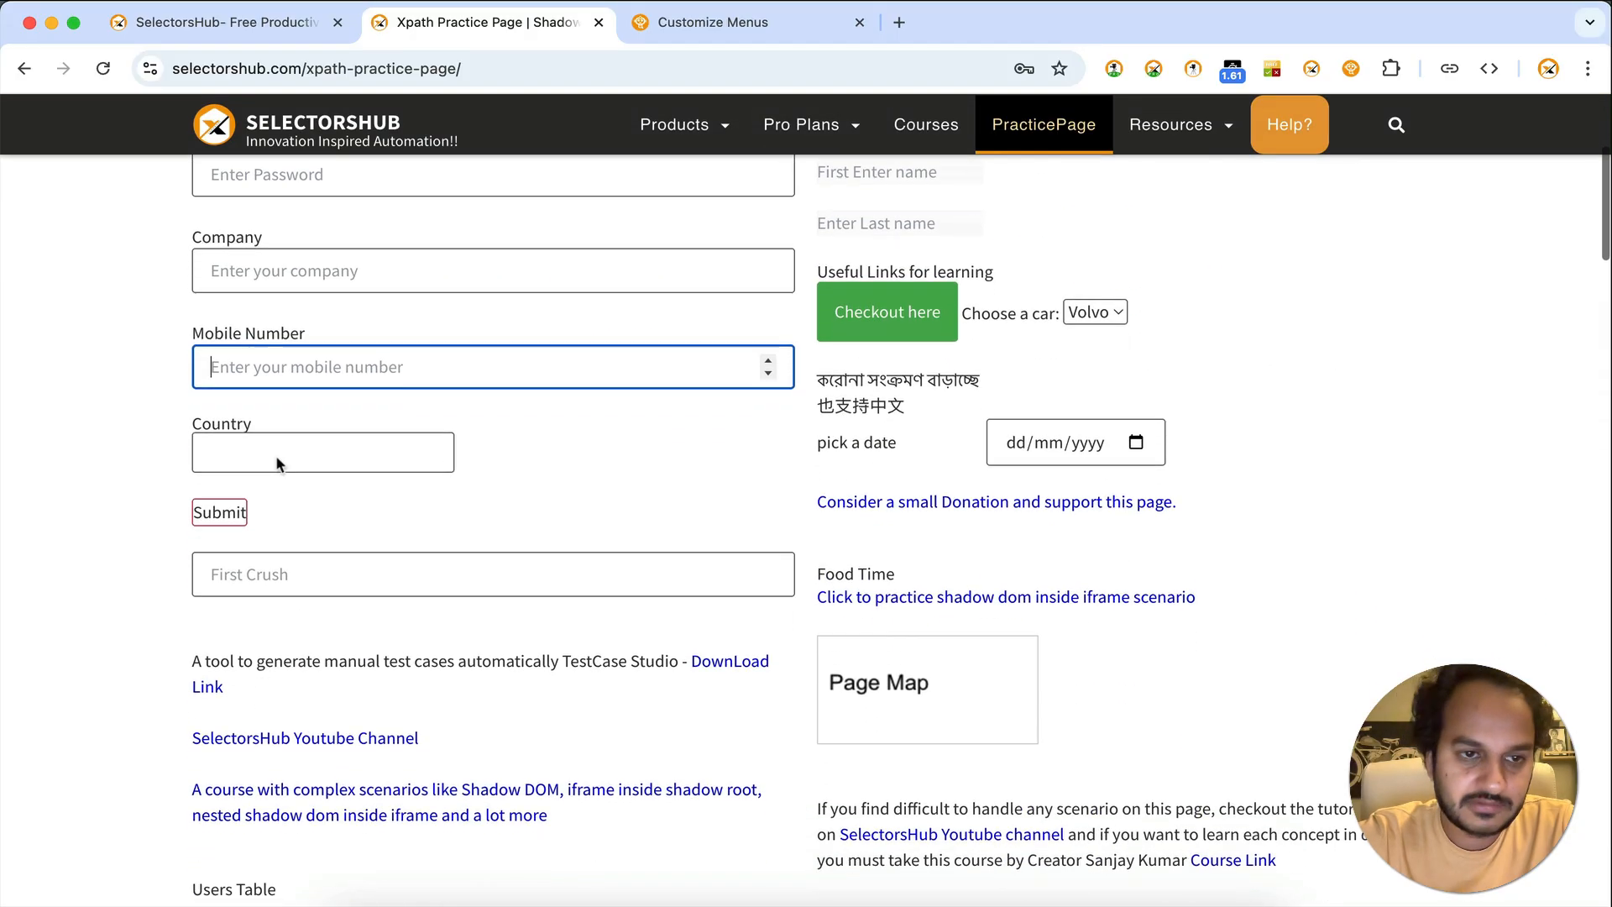
{"action": "right_click", "coordinate": [317, 459]}
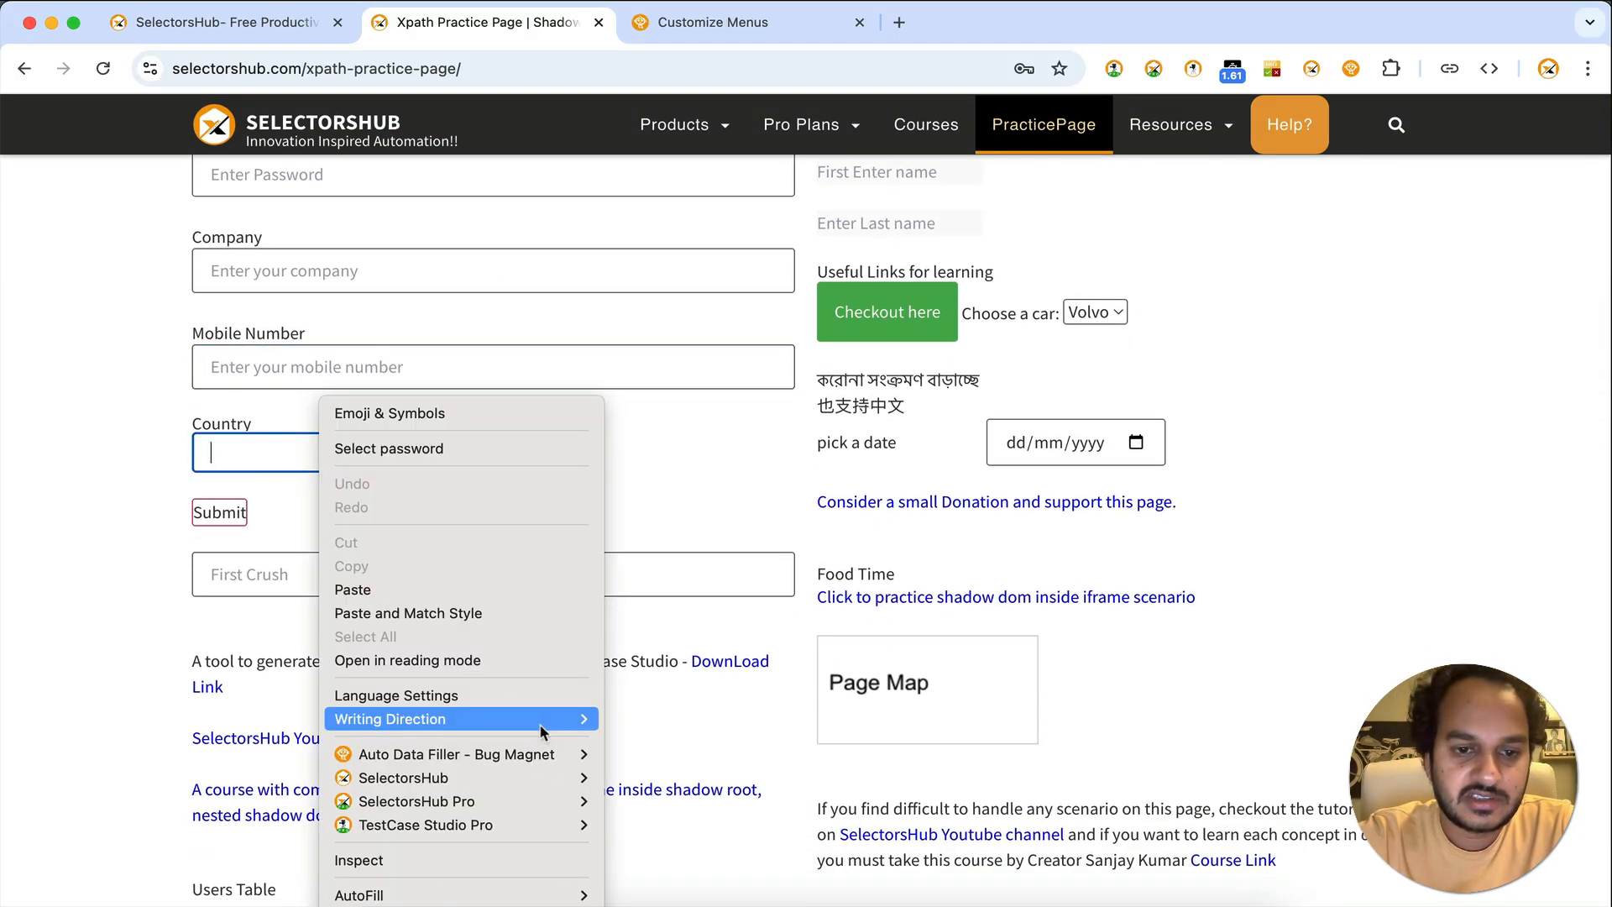
{"action": "mouse_move", "coordinate": [551, 752]}
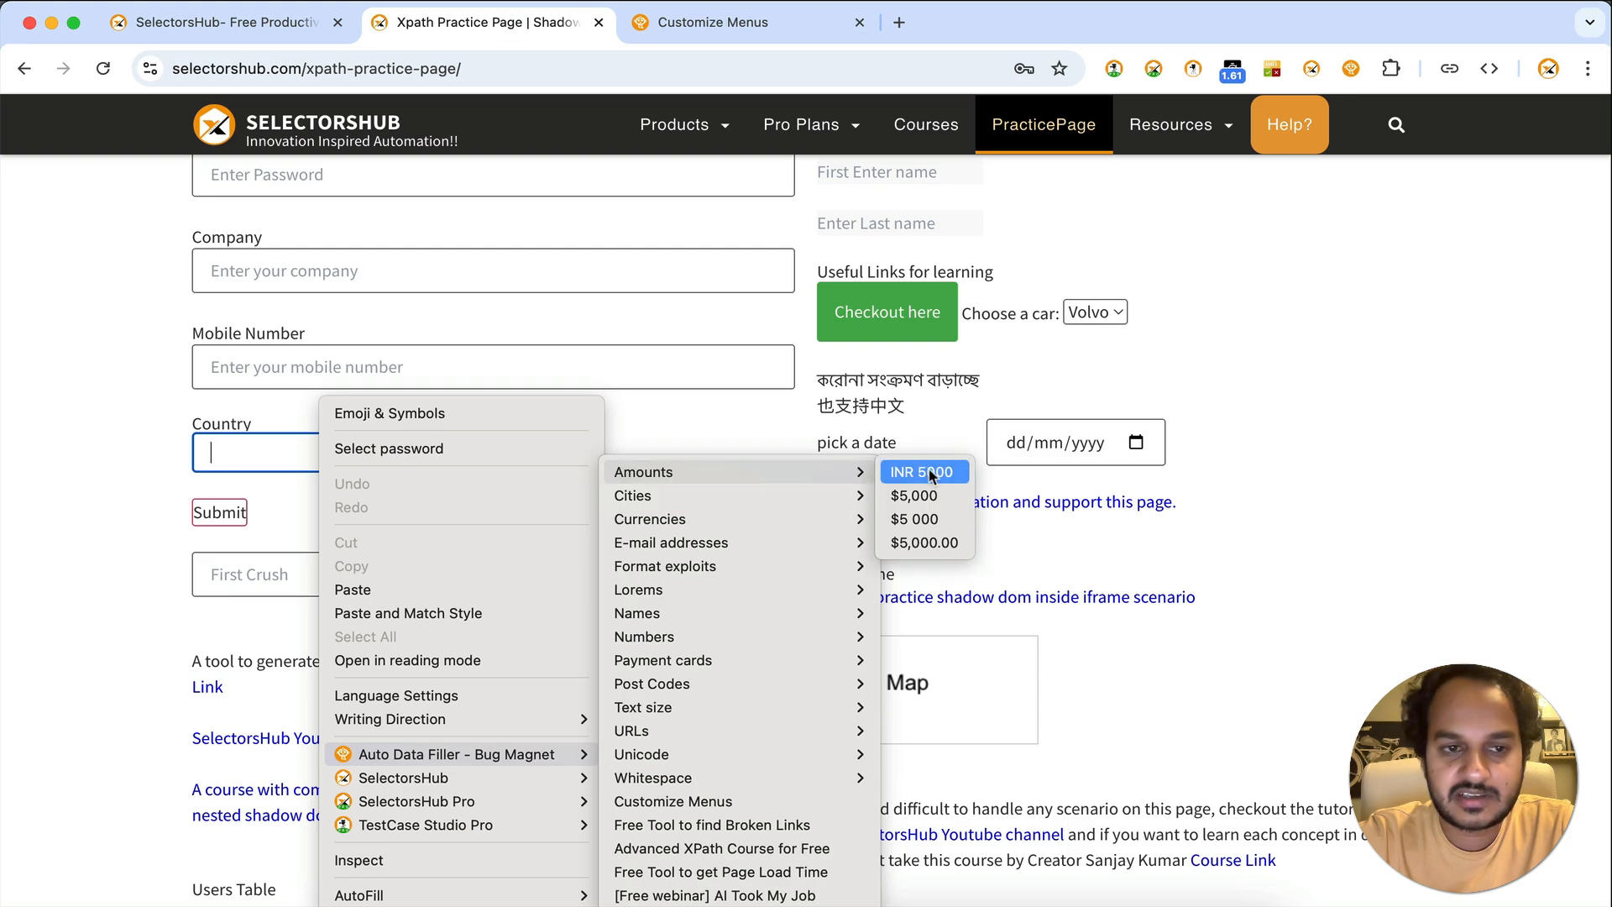
{"action": "left_click", "coordinate": [928, 467]}
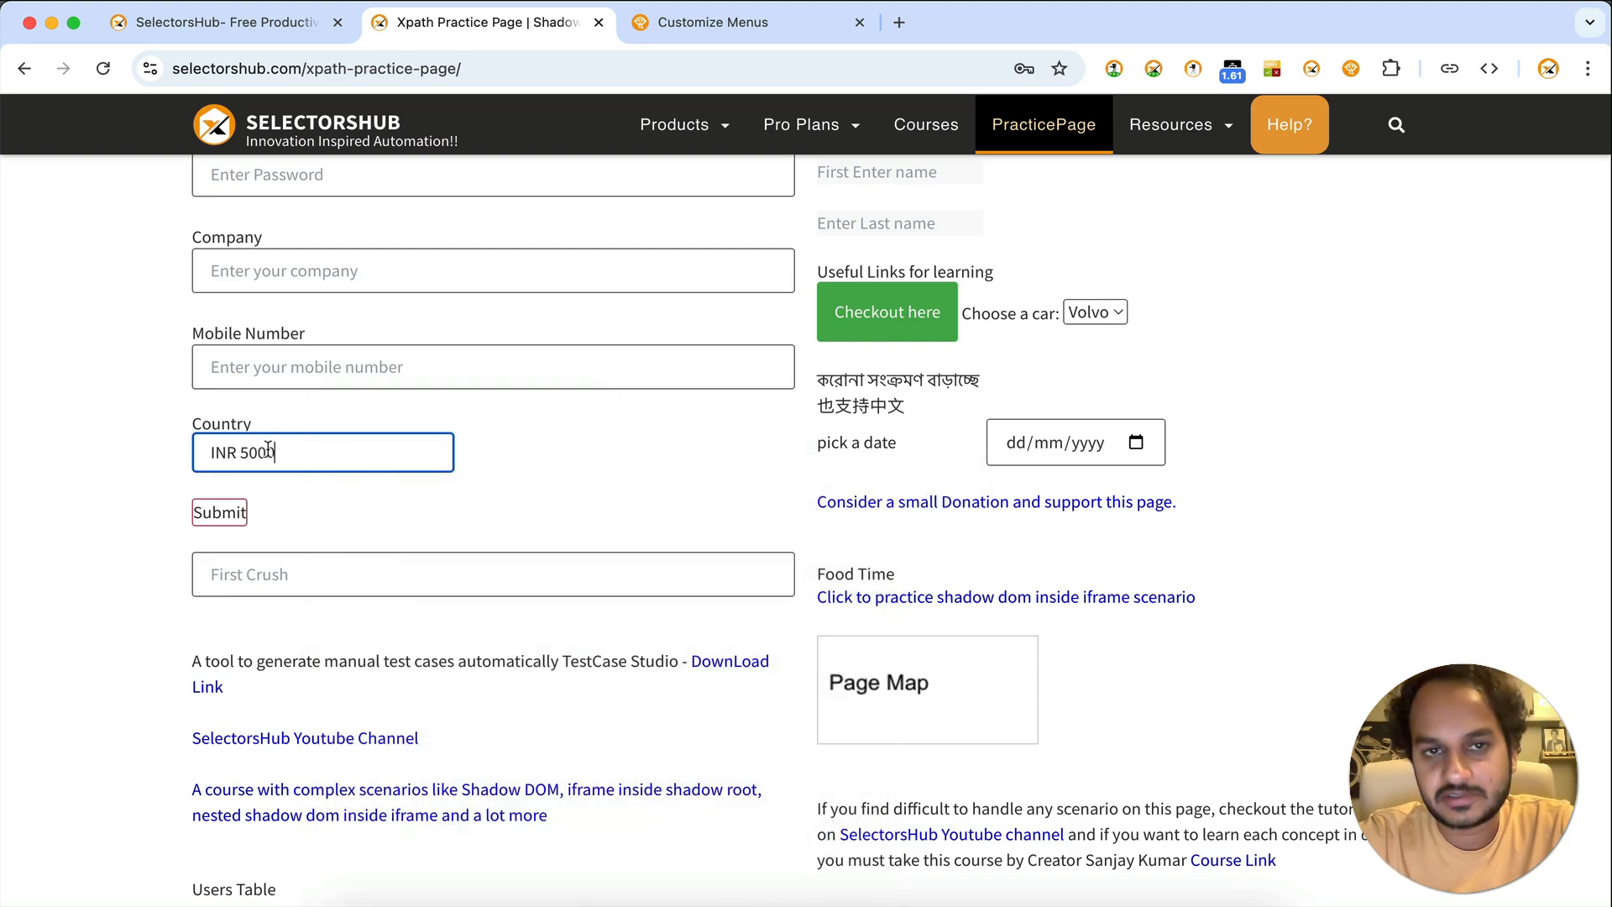
Compare the Amounts JSON on the Customize Menus page with the Amounts values offered for the practice page's Country field.
{"action": "left_click", "coordinate": [737, 27]}
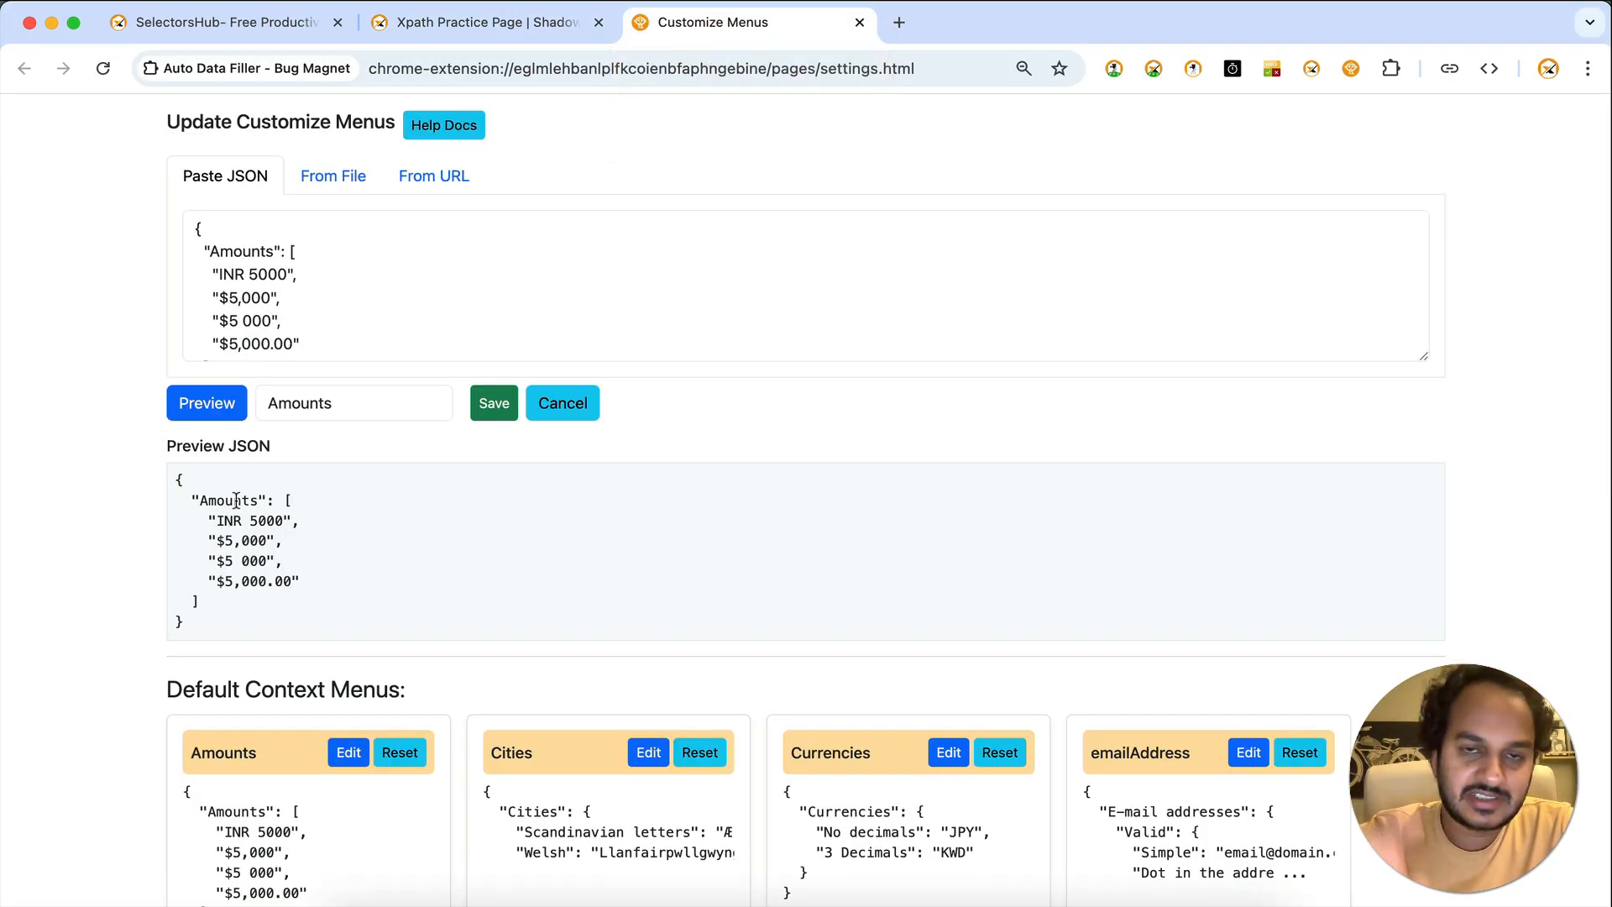
{"action": "left_click", "coordinate": [487, 23]}
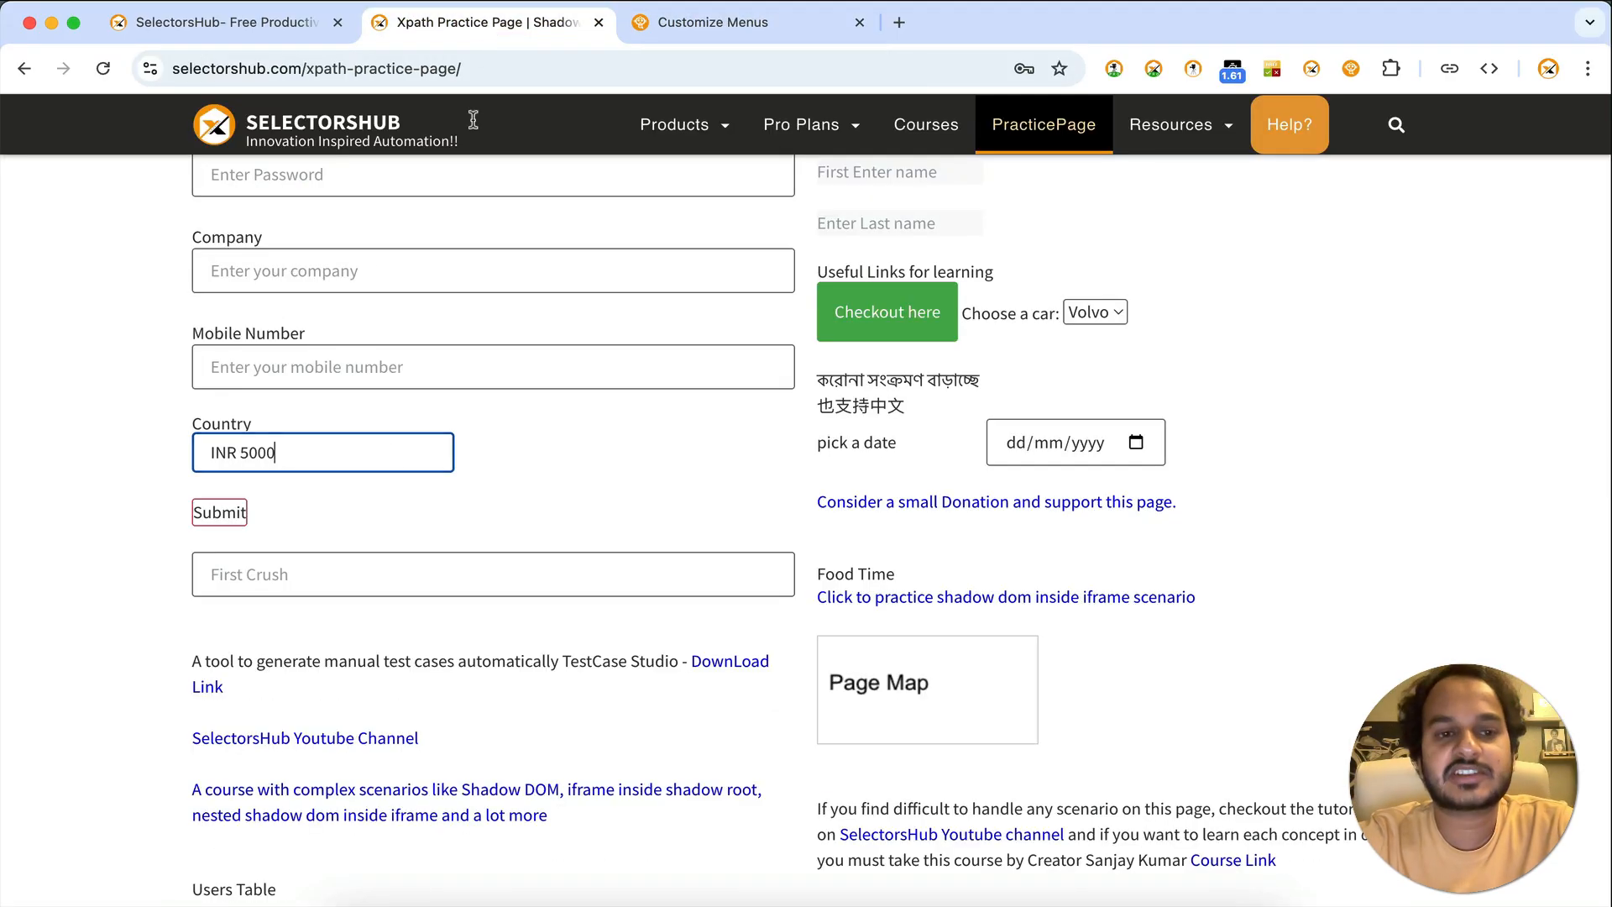
{"action": "right_click", "coordinate": [337, 457]}
{"action": "mouse_move", "coordinate": [485, 700]}
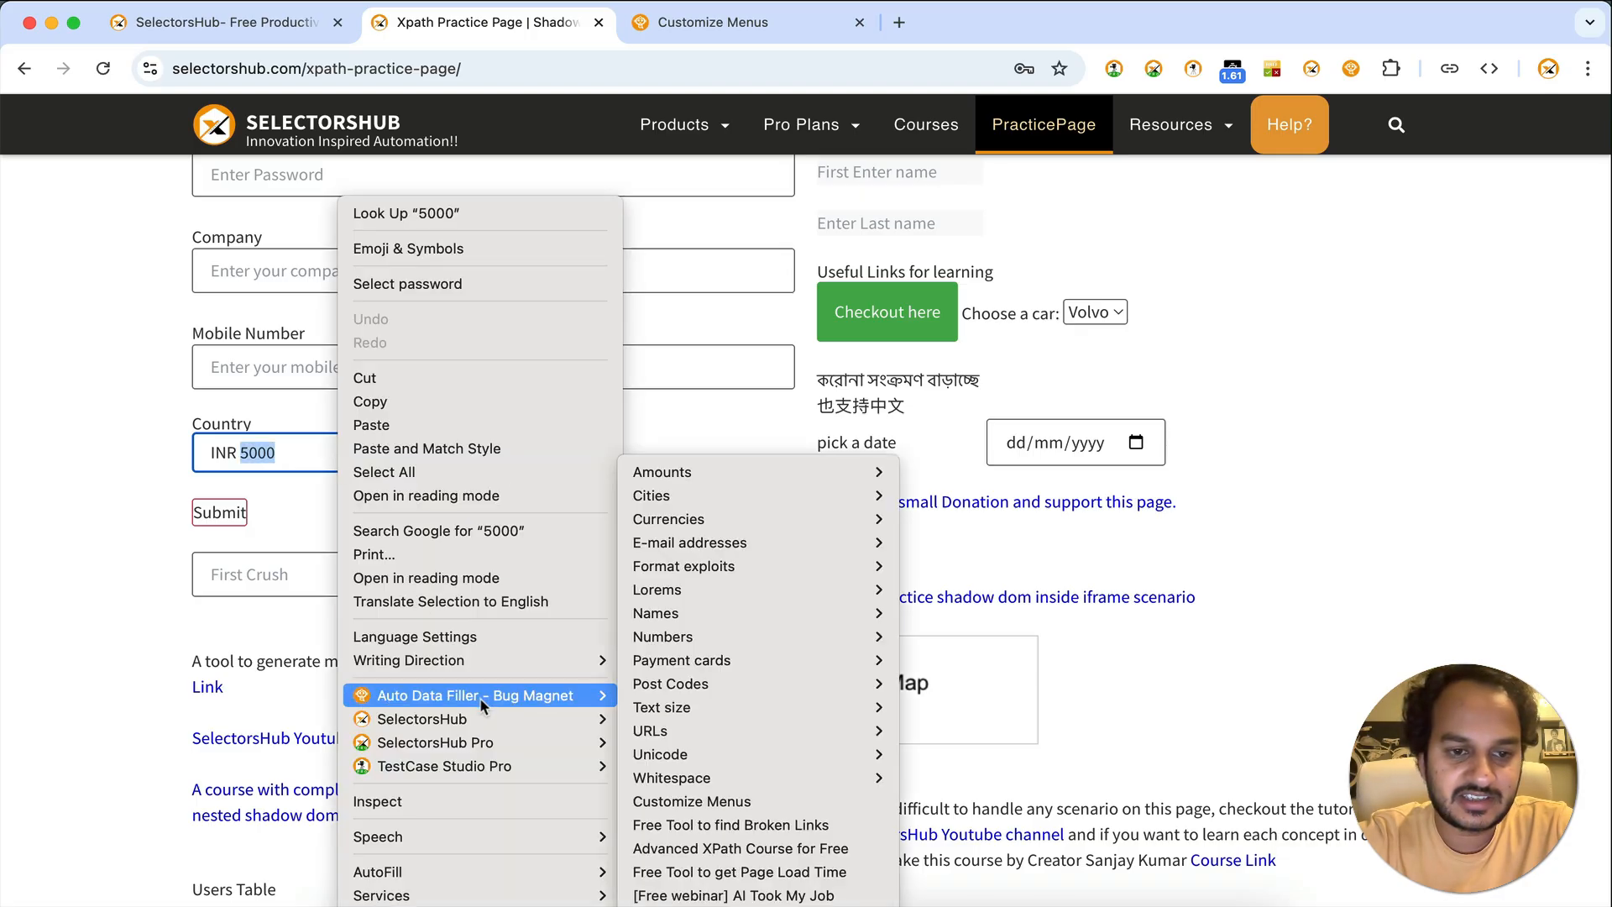
{"action": "mouse_move", "coordinate": [686, 481]}
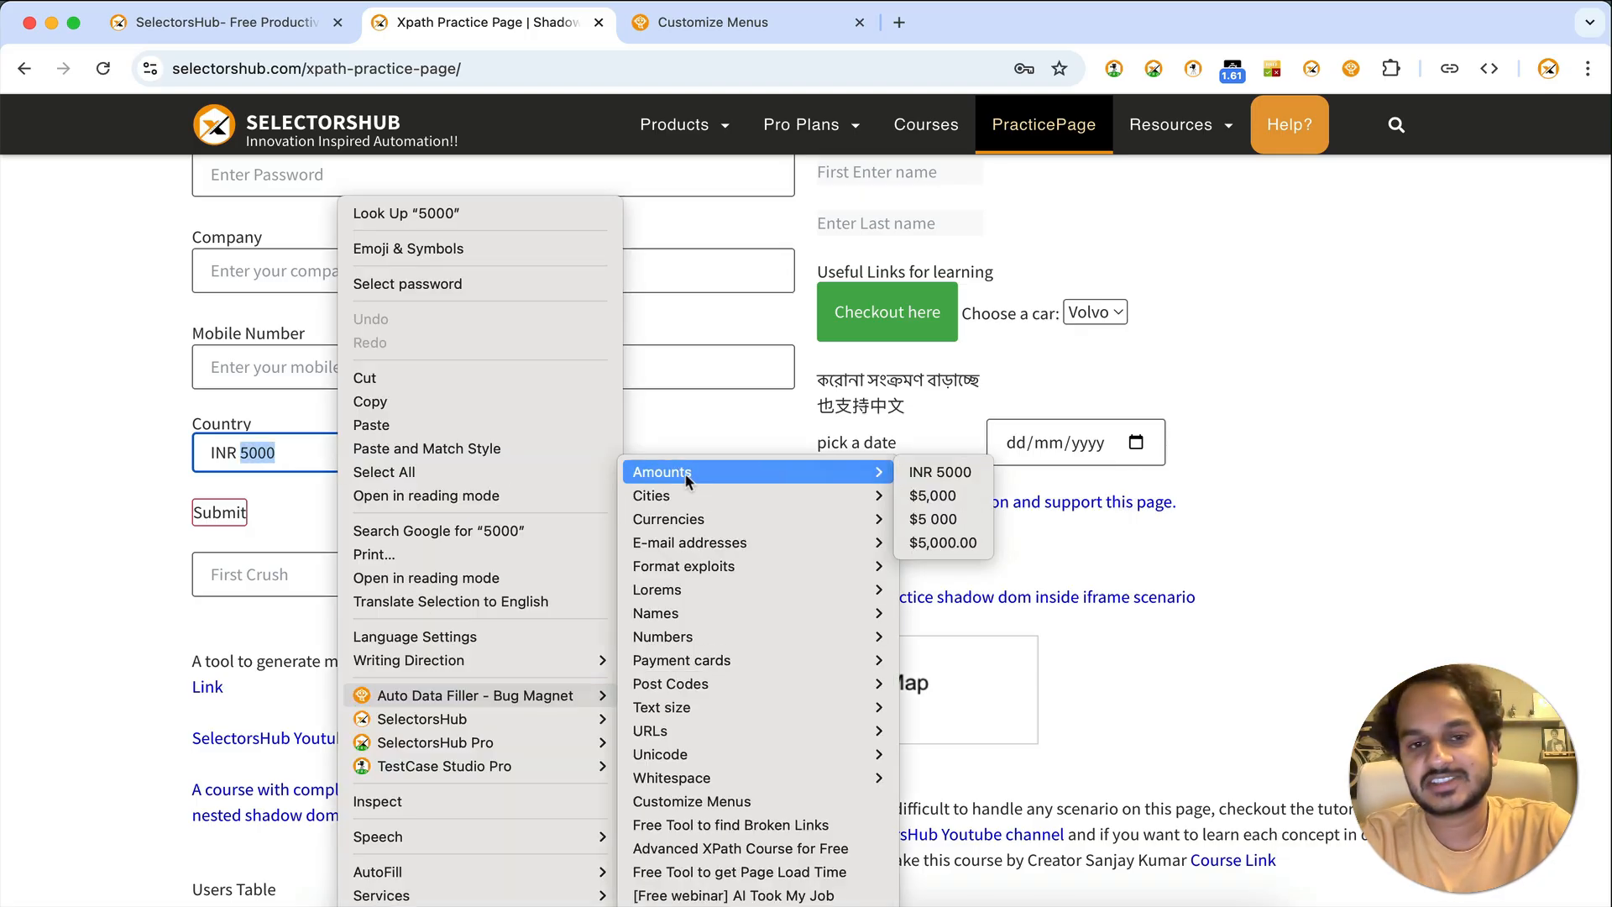
Reopen the Amounts menu for editing on the Customize Menus page, rename its JSON key to "Demo Amounts", preview it and save.
{"action": "left_click", "coordinate": [752, 20]}
{"action": "left_click", "coordinate": [751, 20]}
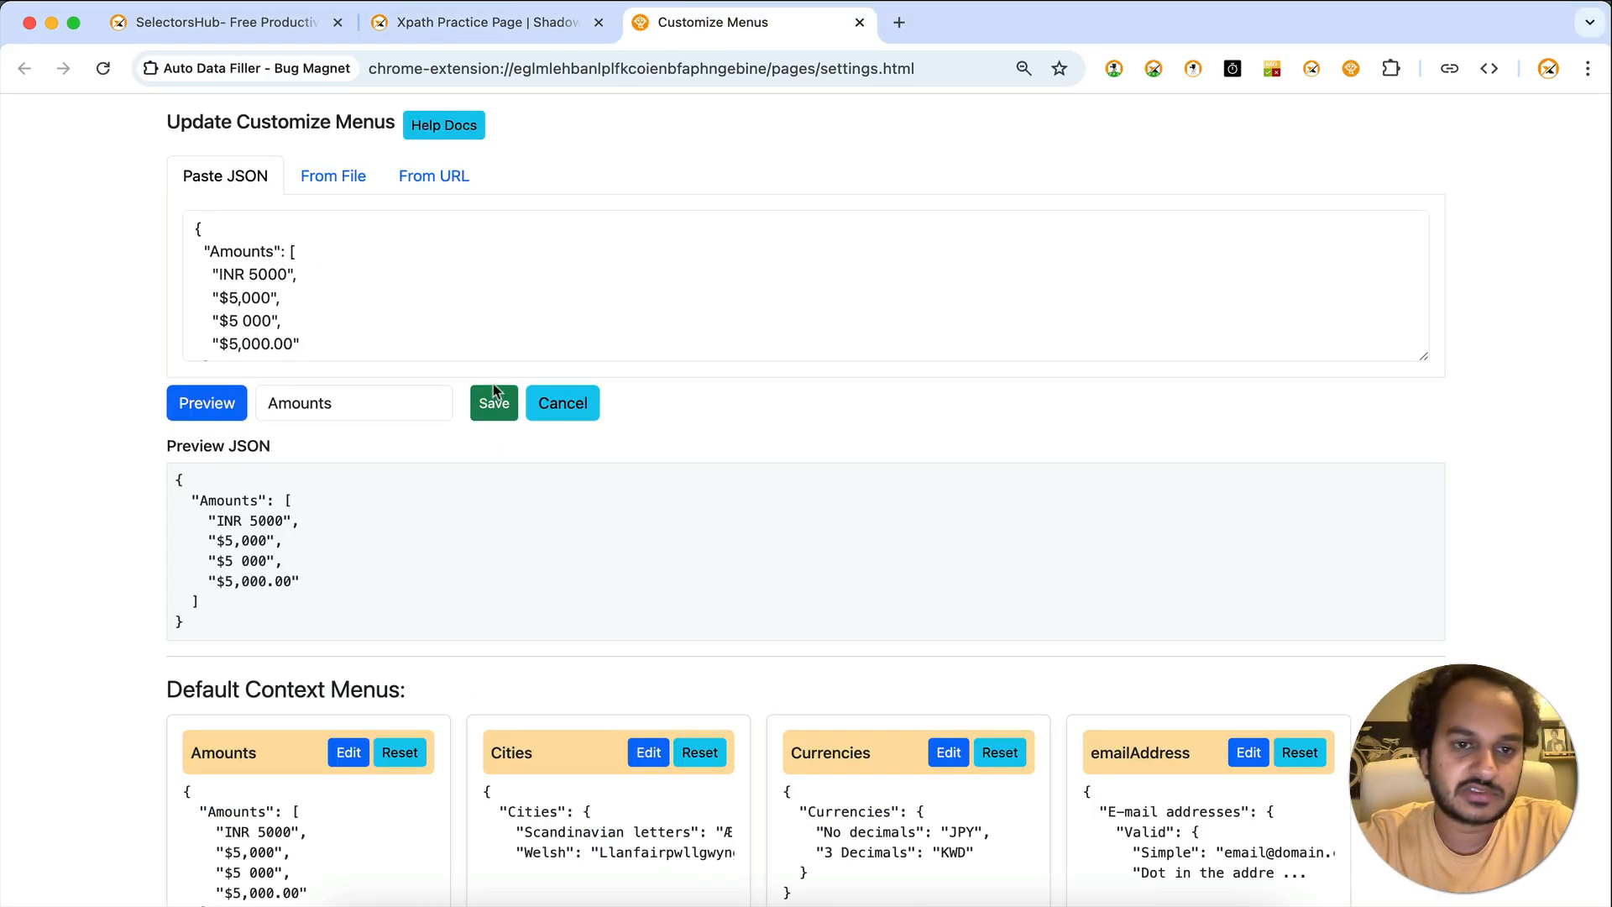
{"action": "left_click", "coordinate": [547, 404]}
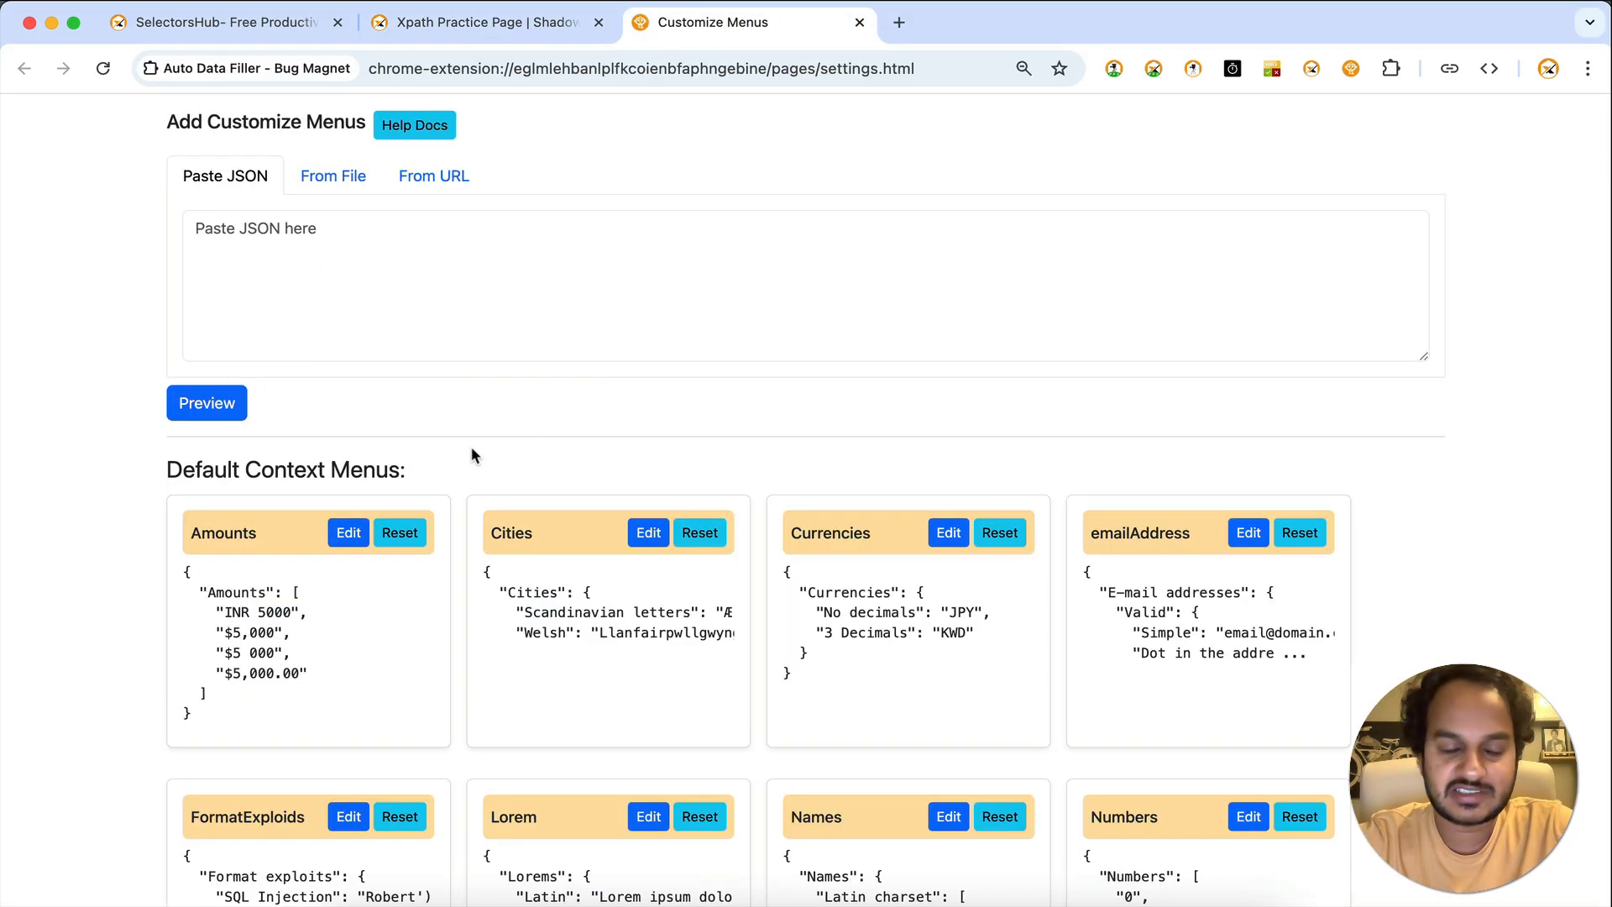
{"action": "left_click", "coordinate": [349, 532]}
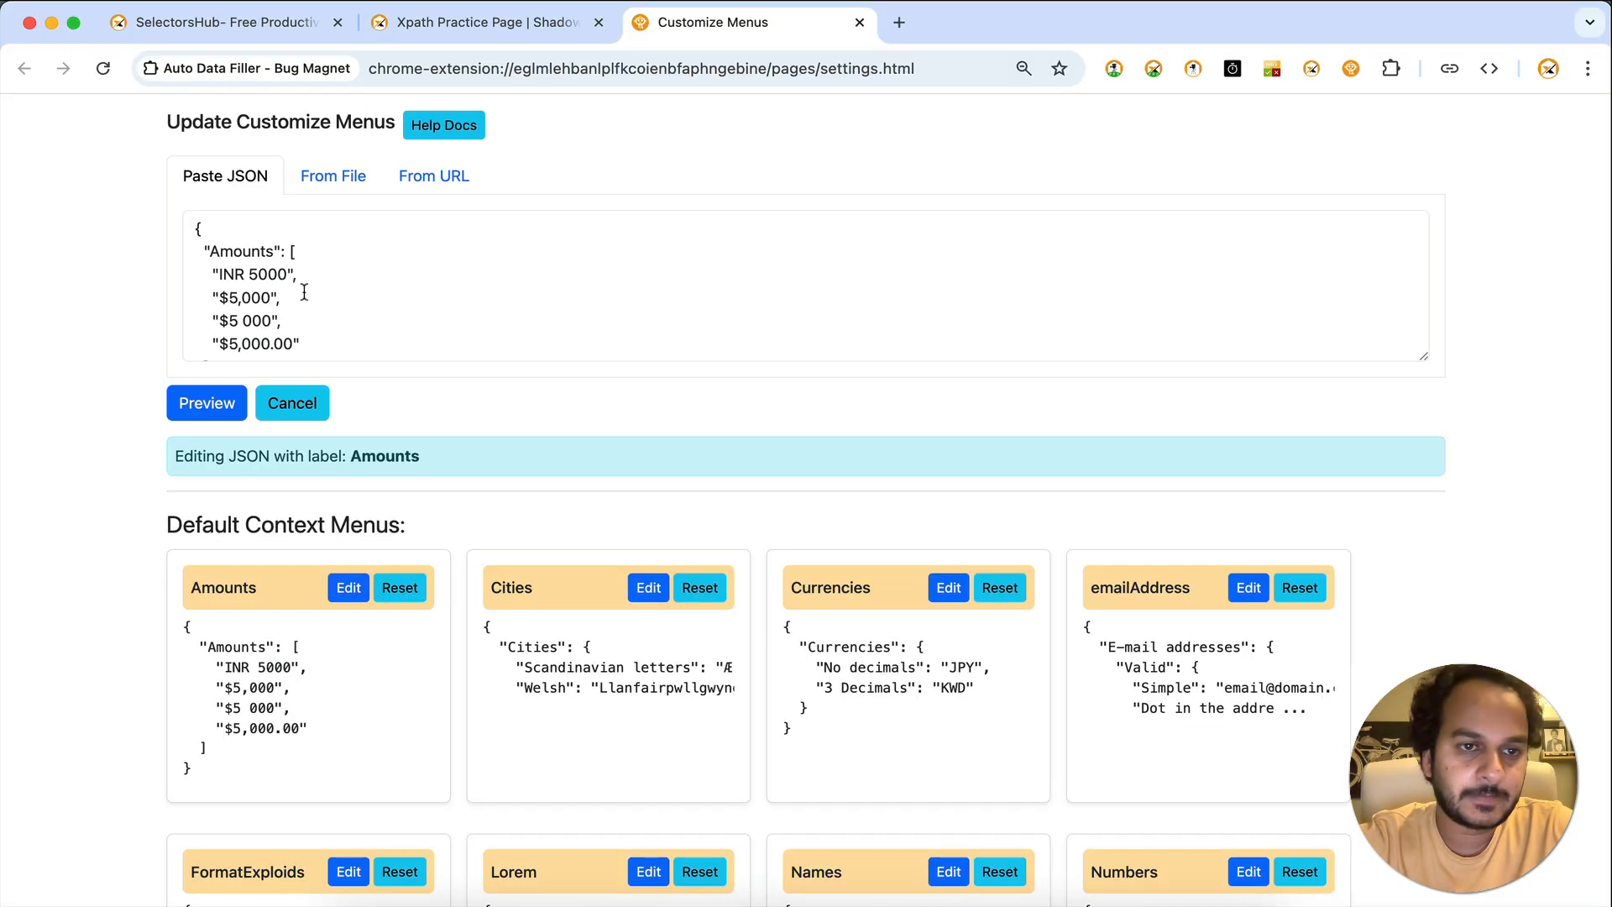
{"action": "left_click", "coordinate": [211, 250]}
{"action": "type", "text": "Demo"}
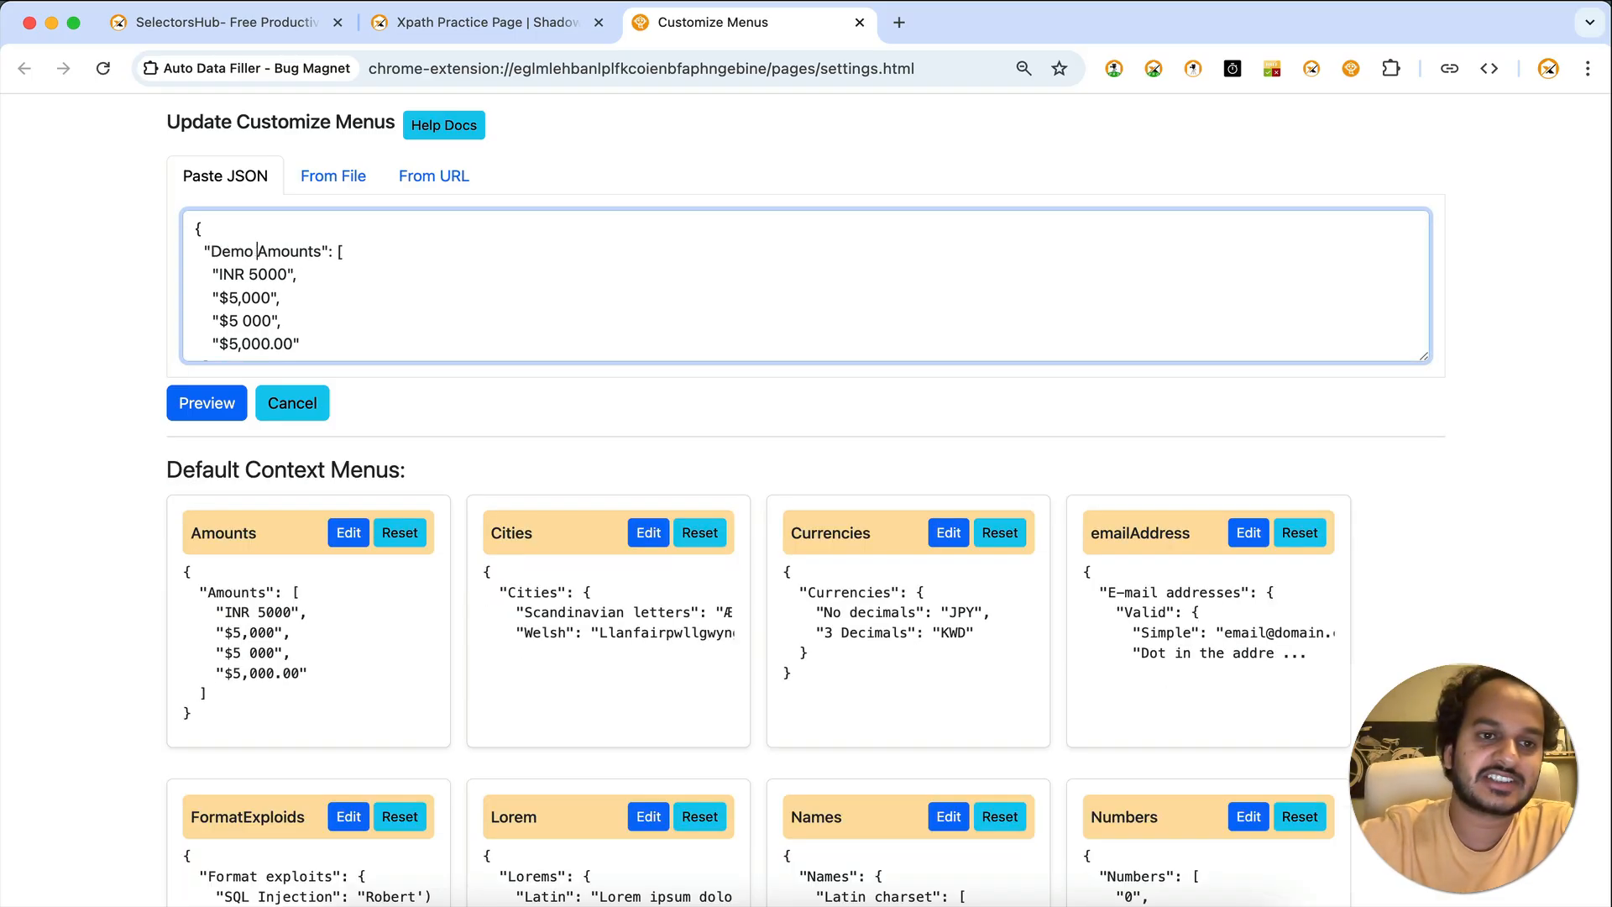
{"action": "left_click", "coordinate": [217, 404]}
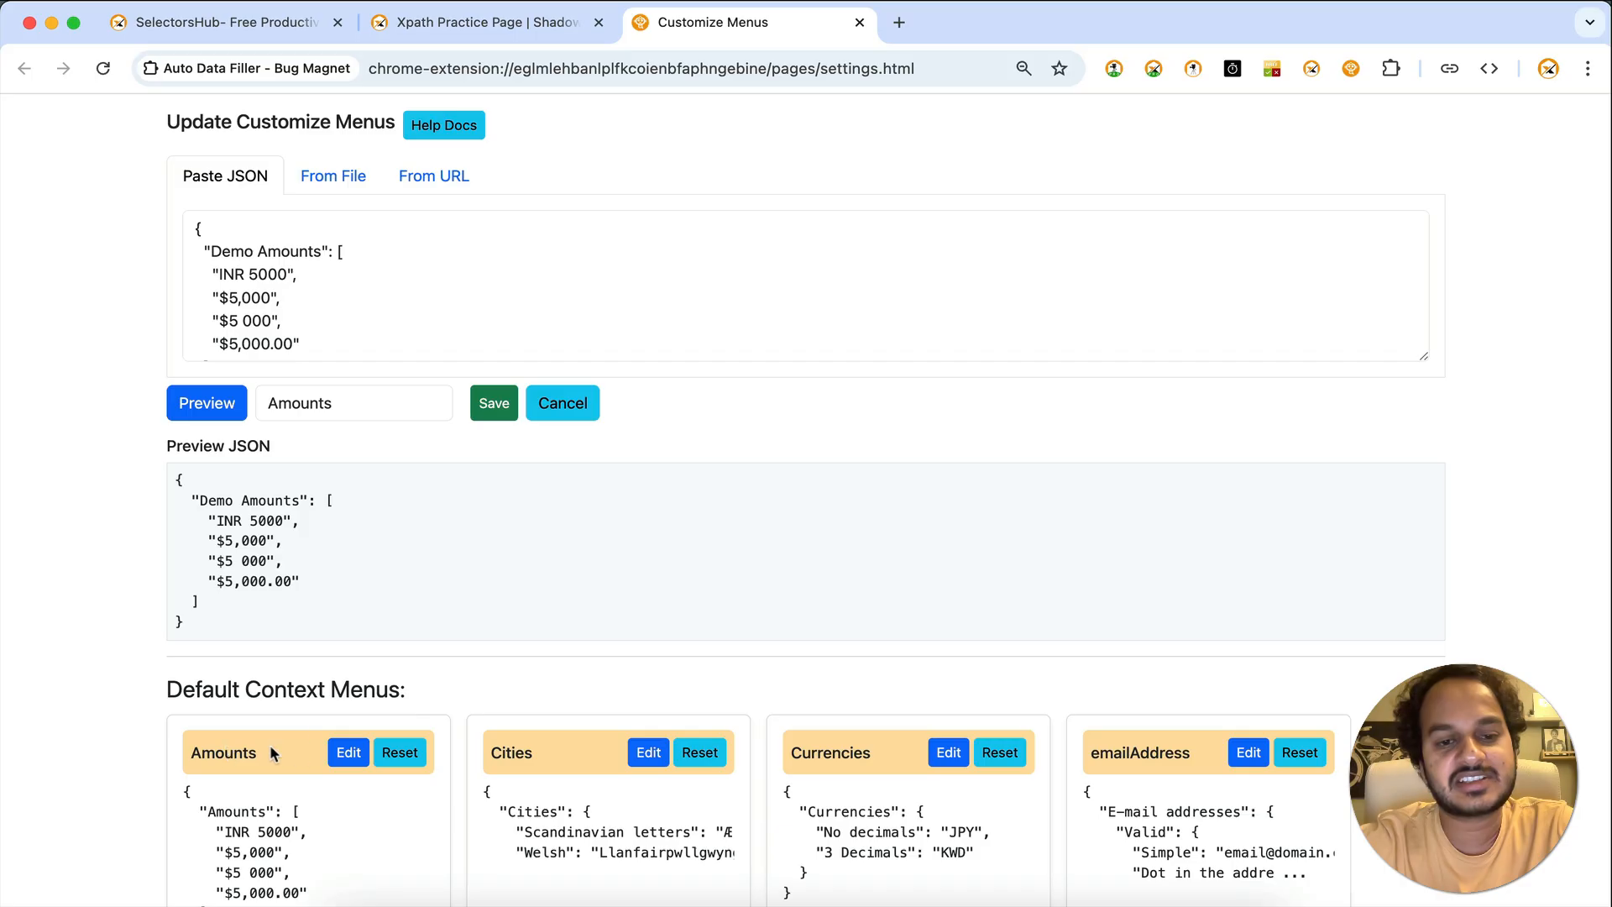
{"action": "left_click", "coordinate": [496, 406]}
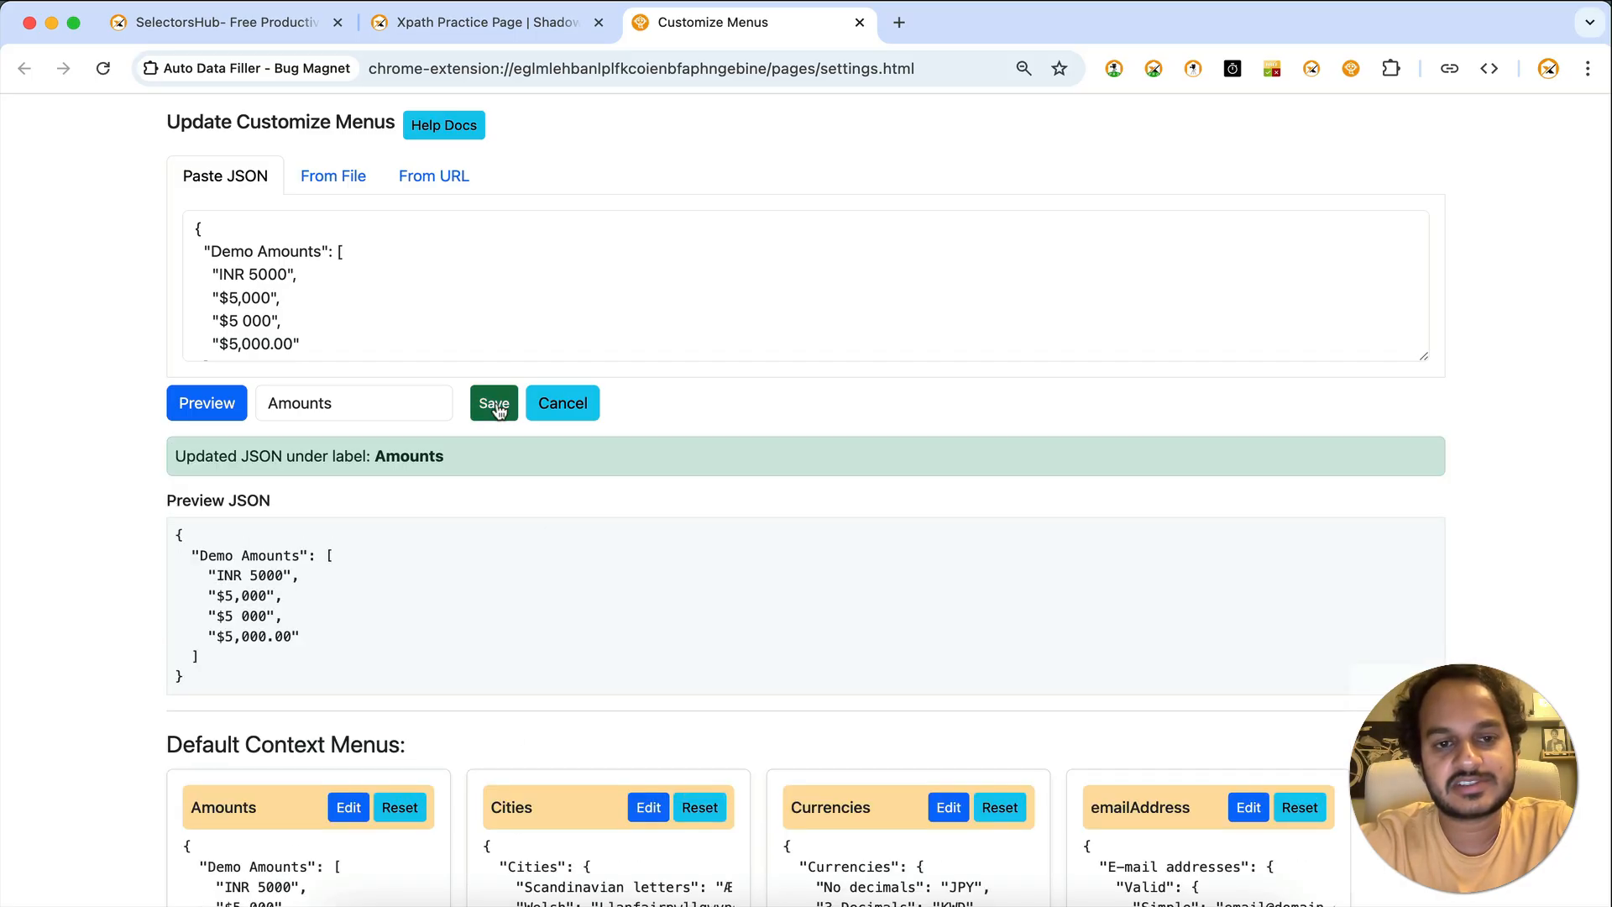
Clear the practice page's Country field and check the Auto Data Filler's Demo Amounts values for it.
{"action": "left_click", "coordinate": [521, 27]}
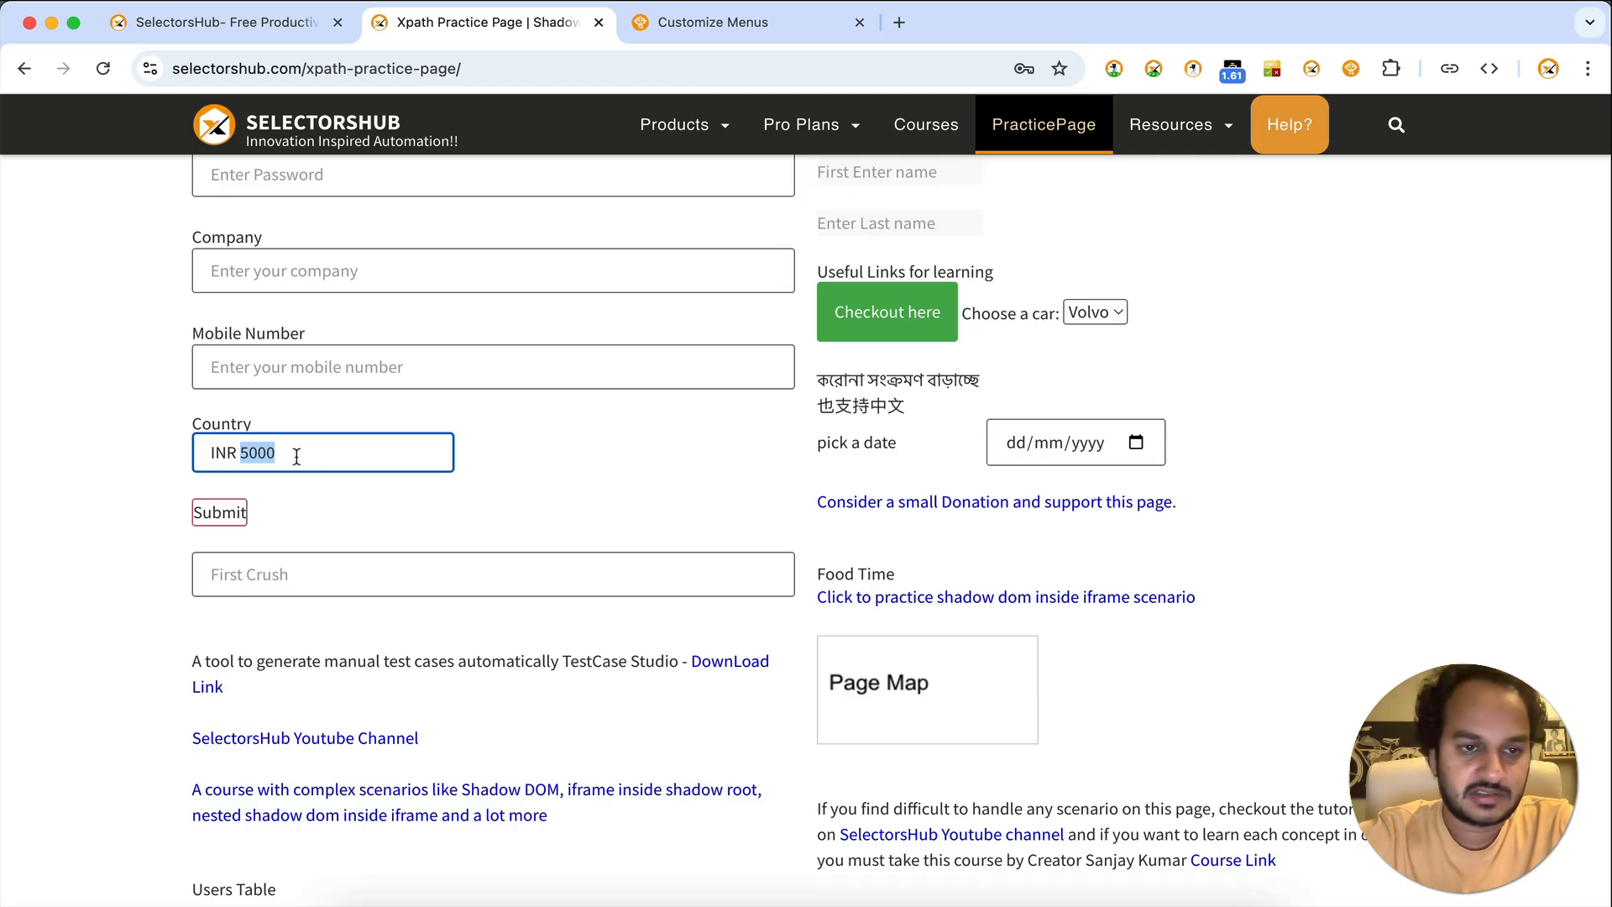
{"action": "key", "text": "super+a"}
{"action": "key", "text": "BackSpace"}
{"action": "right_click", "coordinate": [248, 454]}
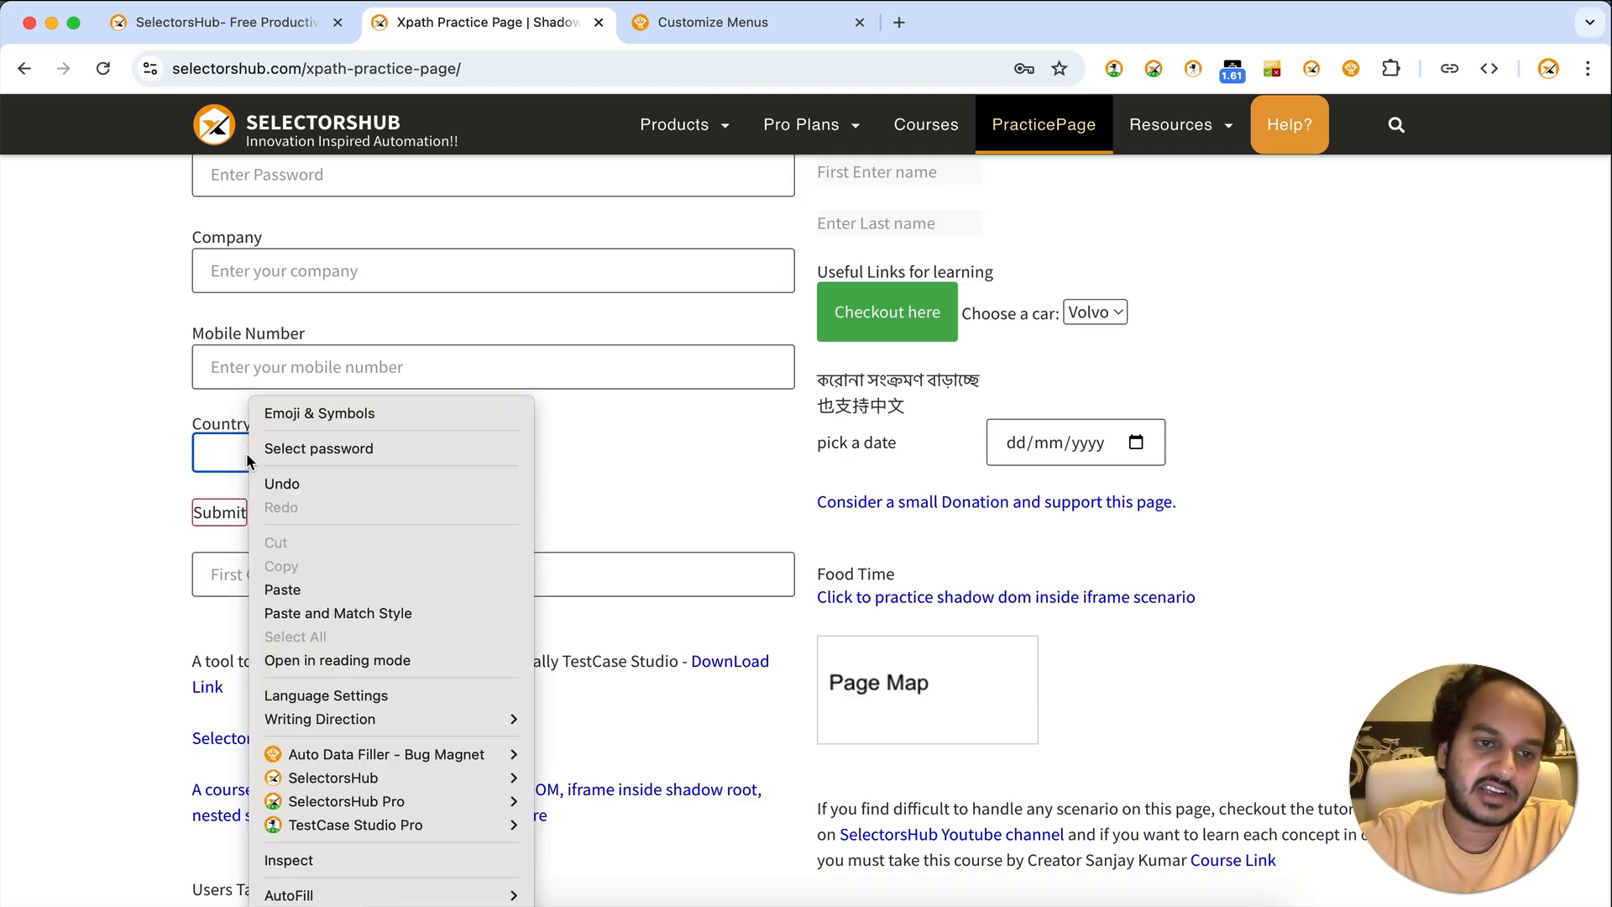
{"action": "mouse_move", "coordinate": [390, 756]}
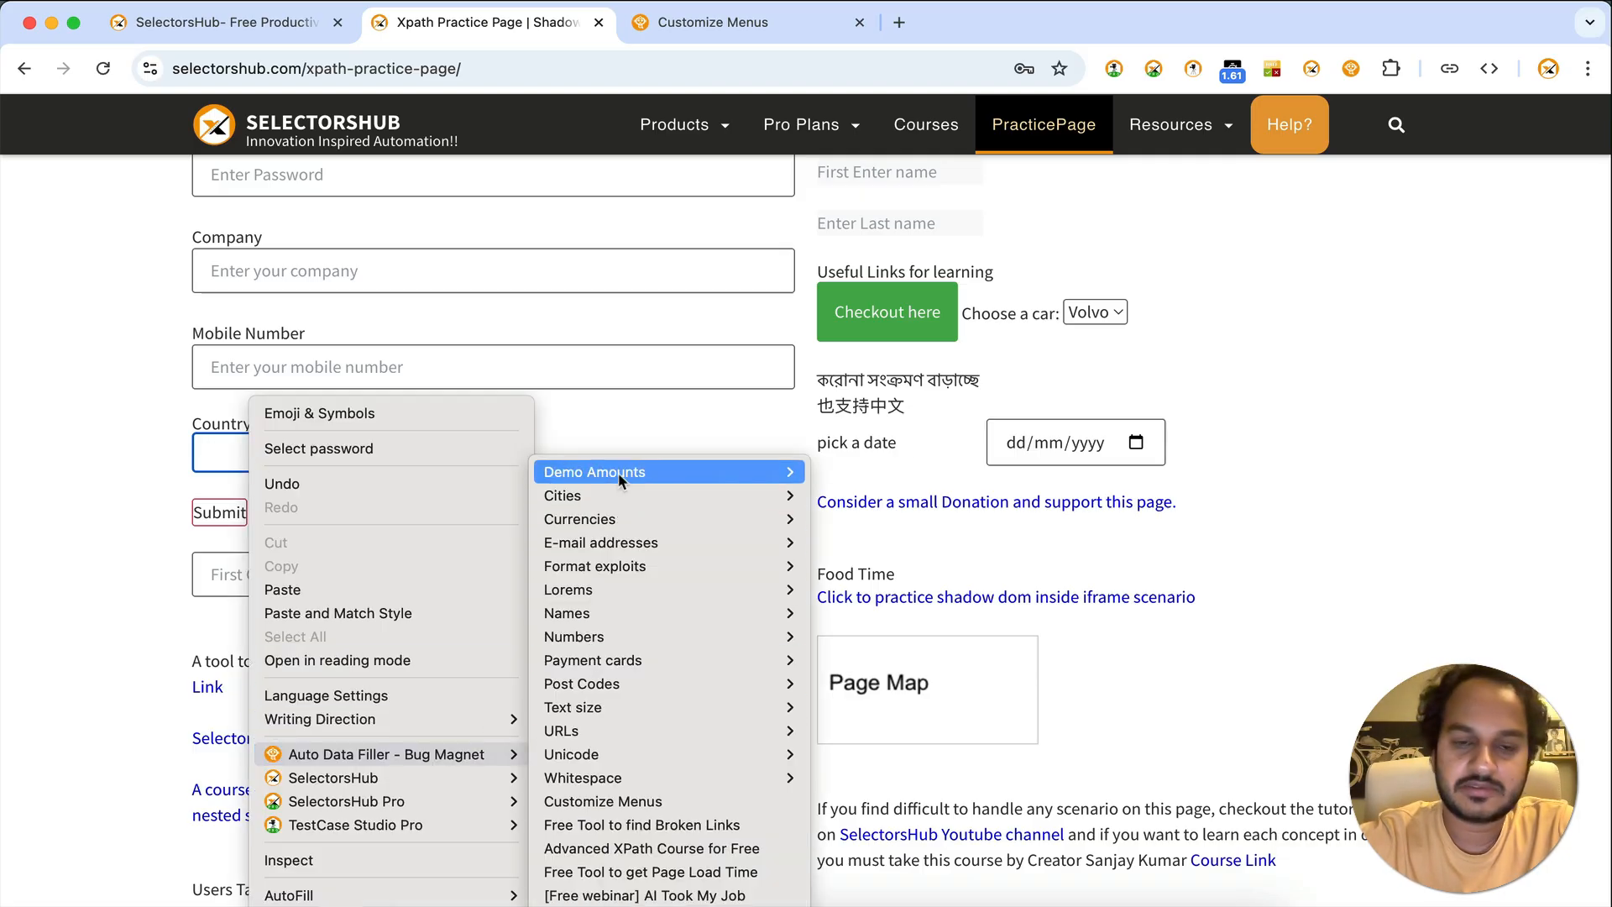
{"action": "mouse_move", "coordinate": [620, 472]}
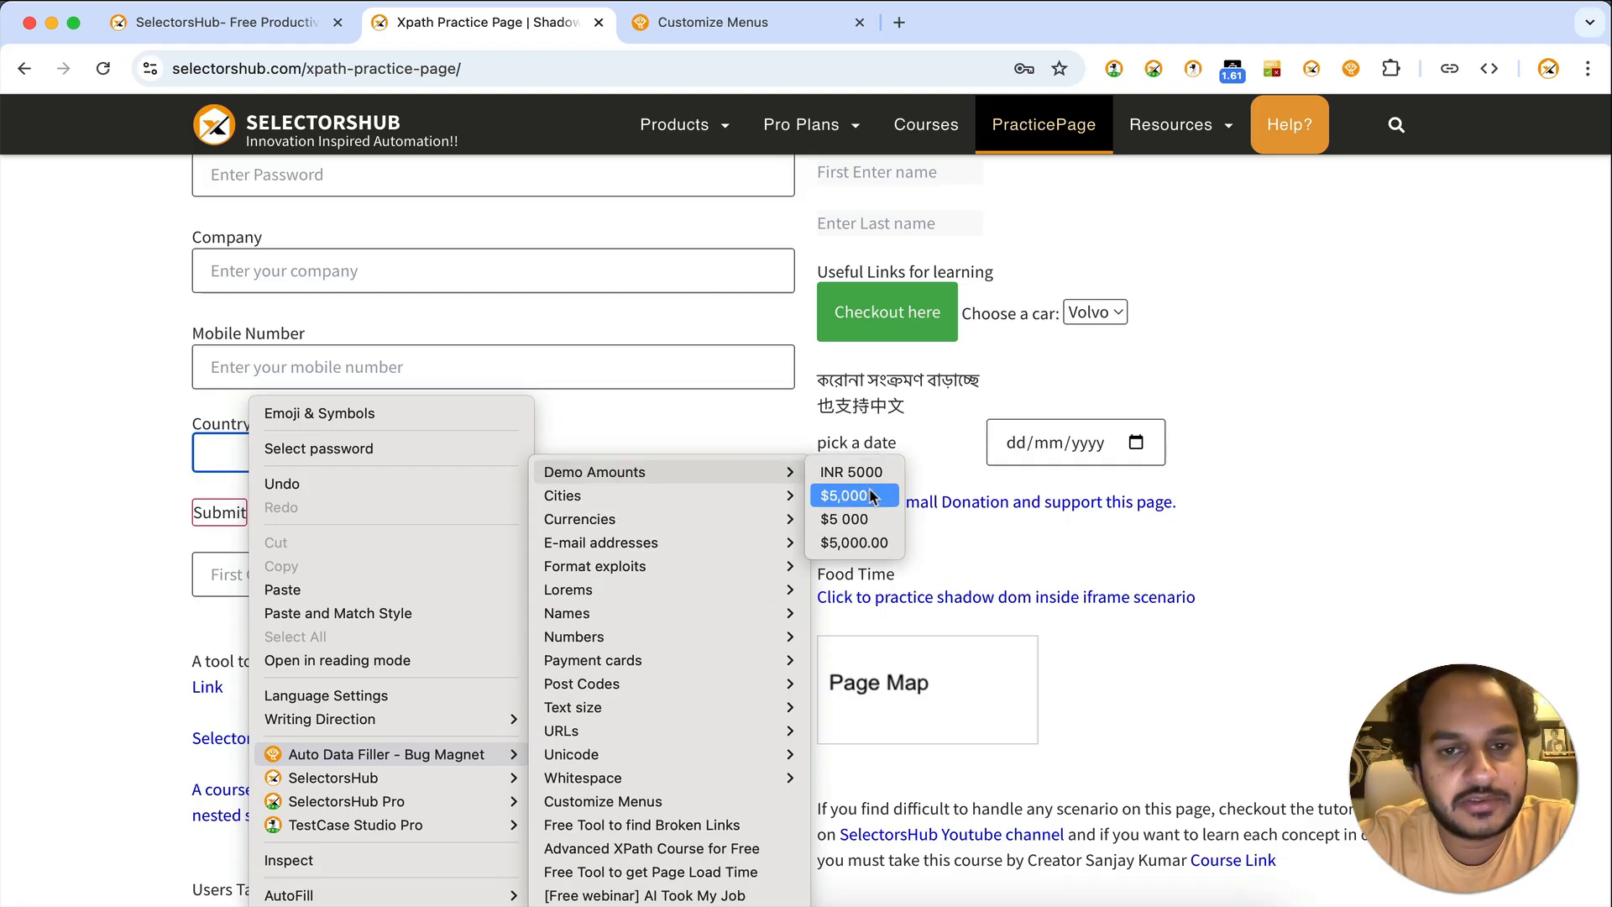
Close the Amounts edit on the Customize Menus page and rename the Numbers menu's JSON key to "Mobile Numbers".
{"action": "left_click", "coordinate": [729, 27]}
{"action": "left_click", "coordinate": [713, 25]}
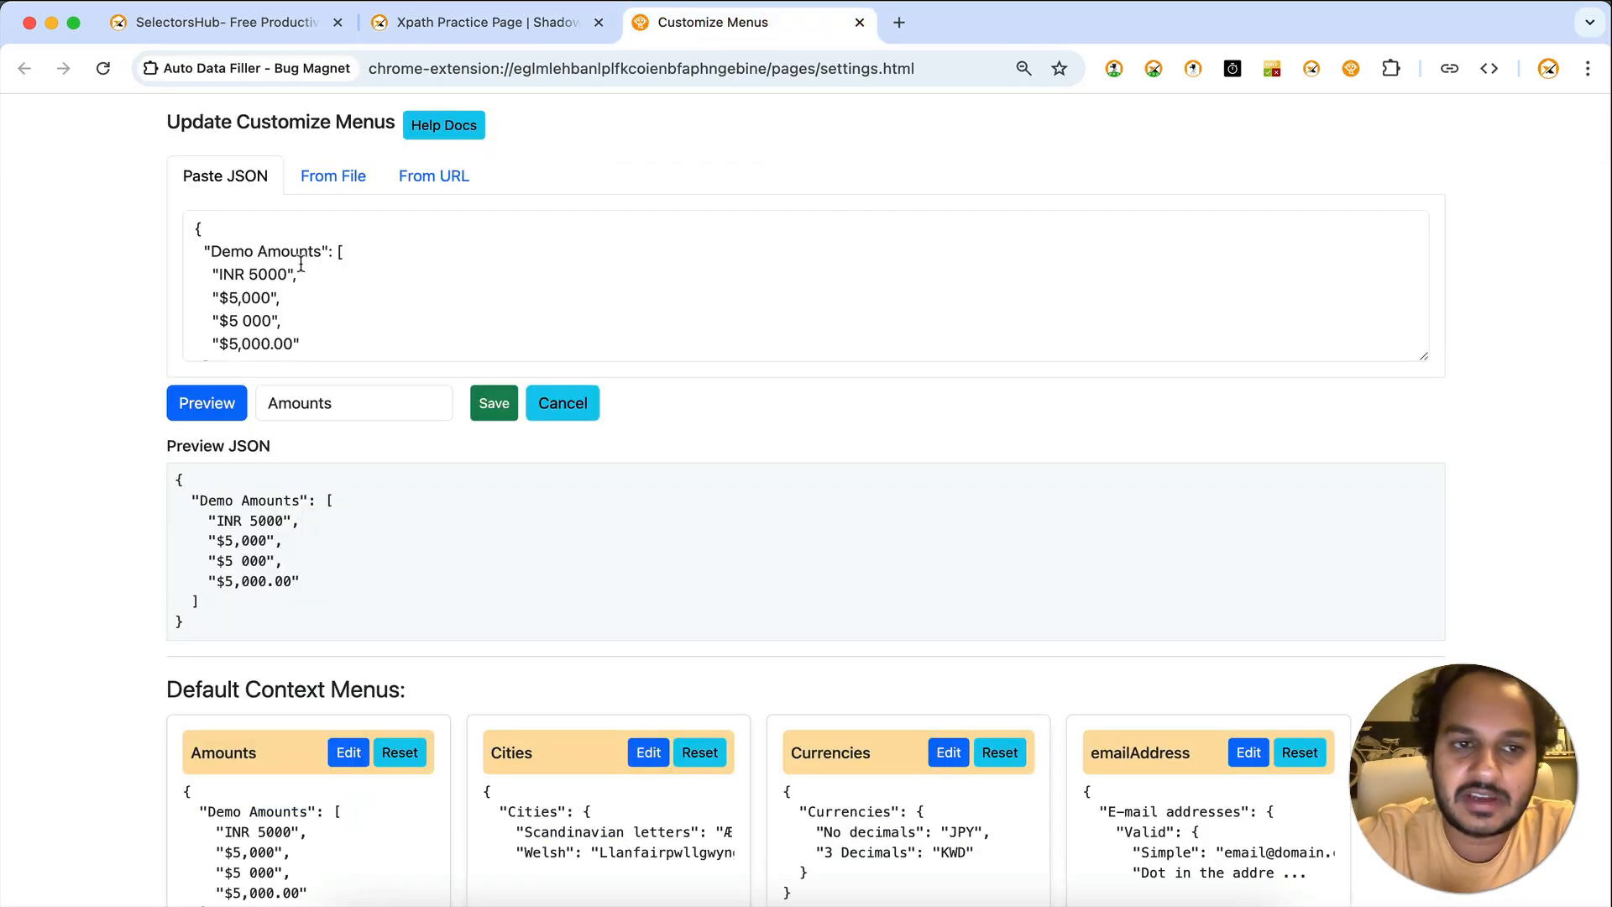
{"action": "left_click", "coordinate": [541, 394]}
{"action": "scroll", "coordinate": [541, 395], "scroll_direction": "down", "scroll_amount": 2}
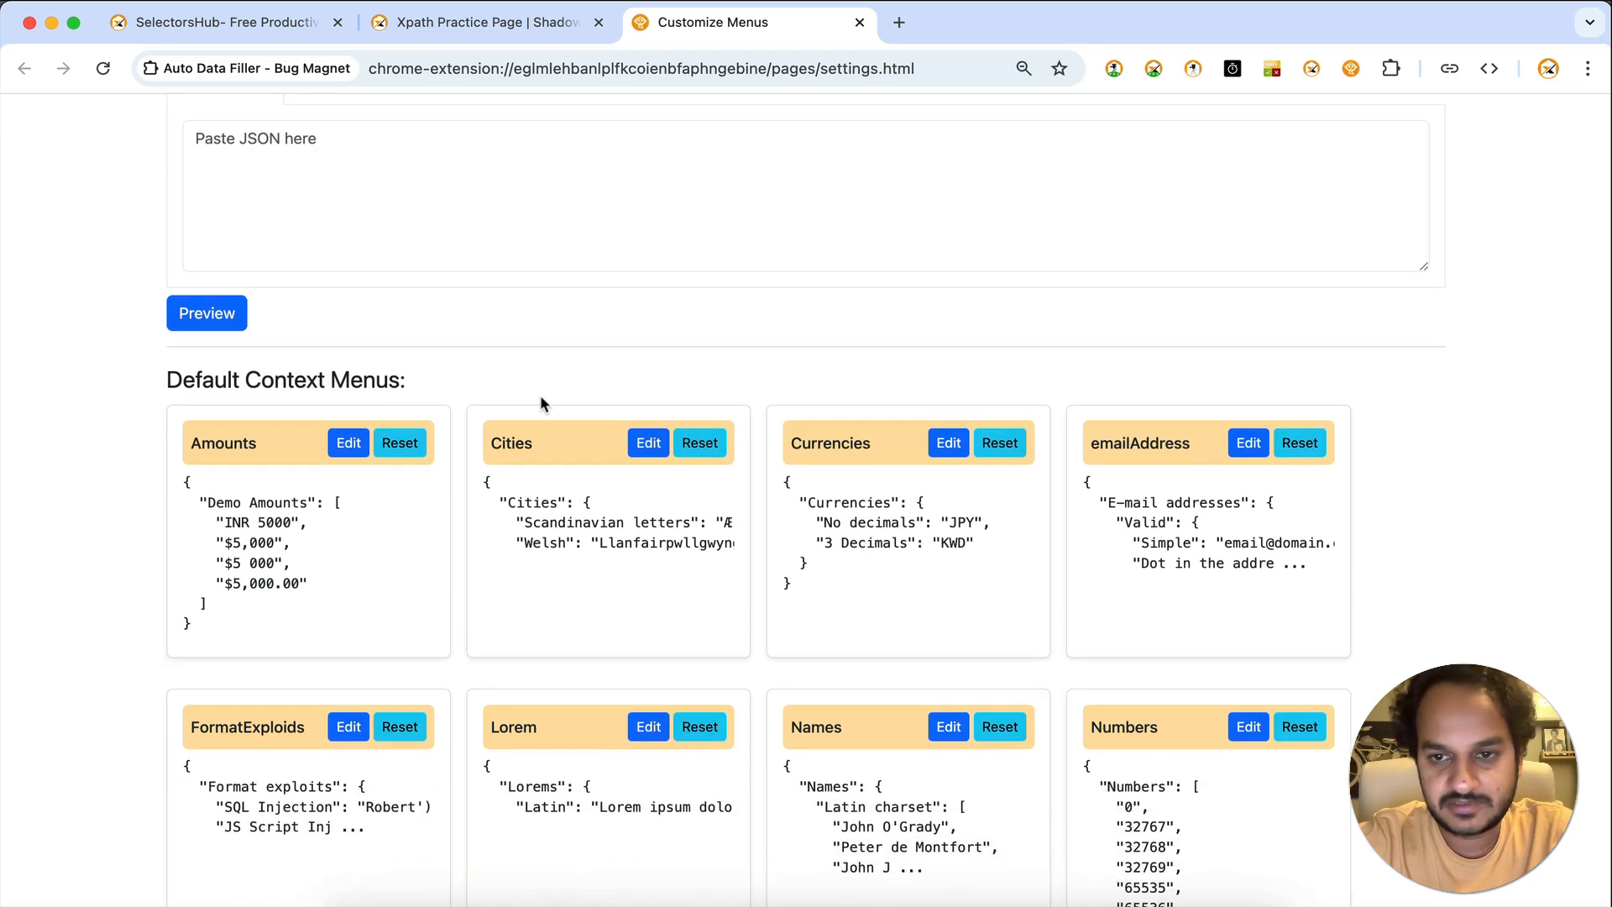
{"action": "scroll", "coordinate": [541, 404], "scroll_direction": "down", "scroll_amount": 6}
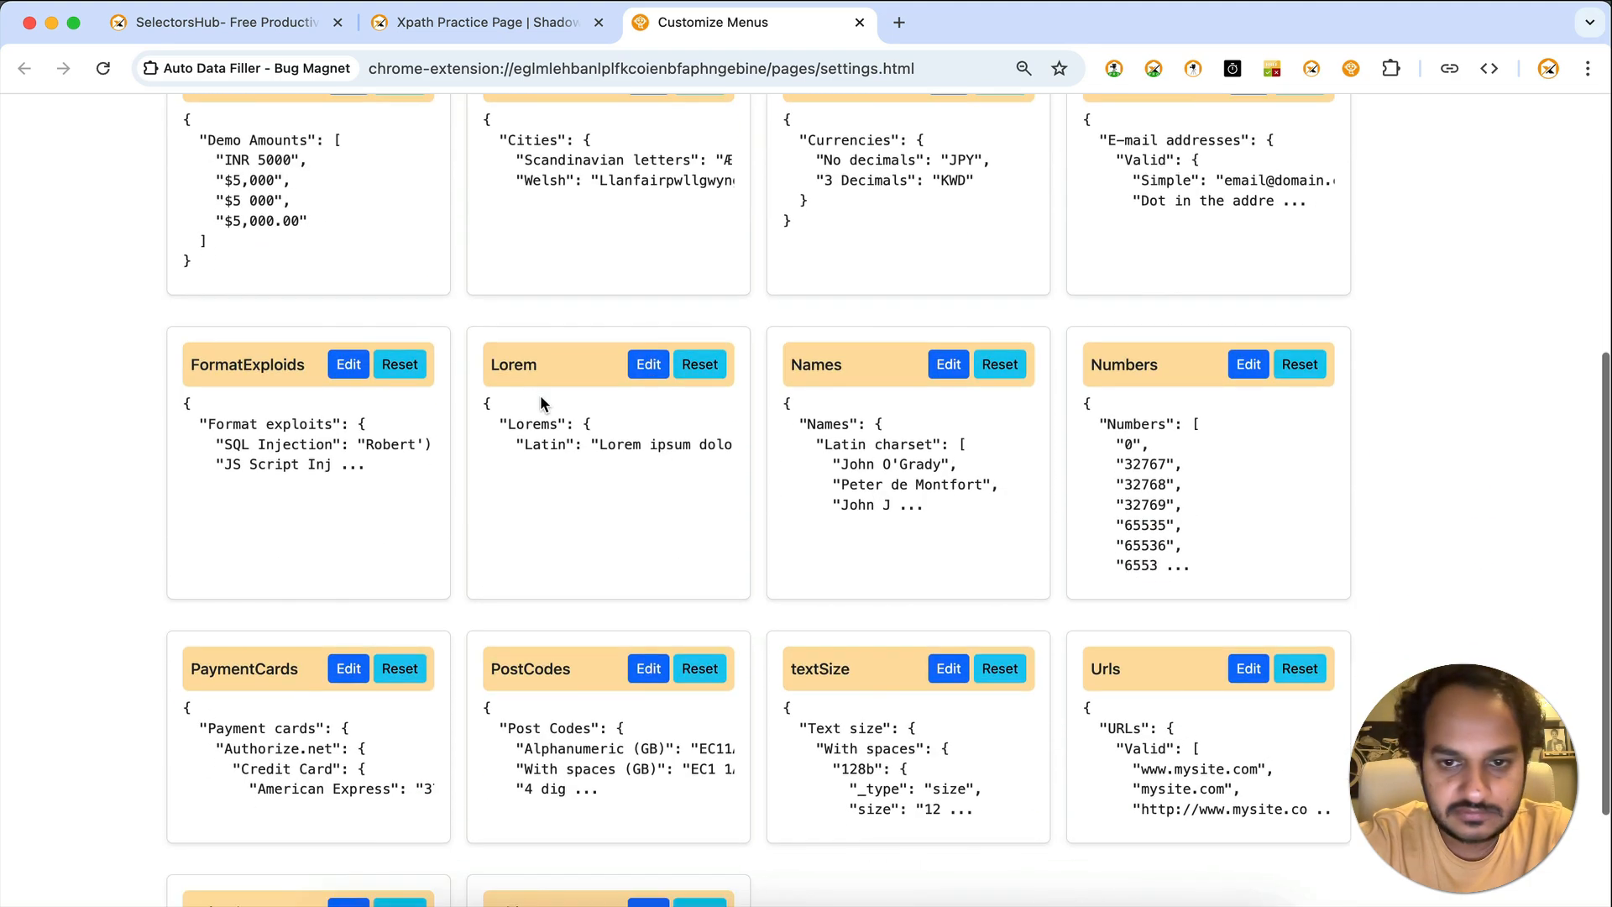
{"action": "left_click", "coordinate": [1247, 240]}
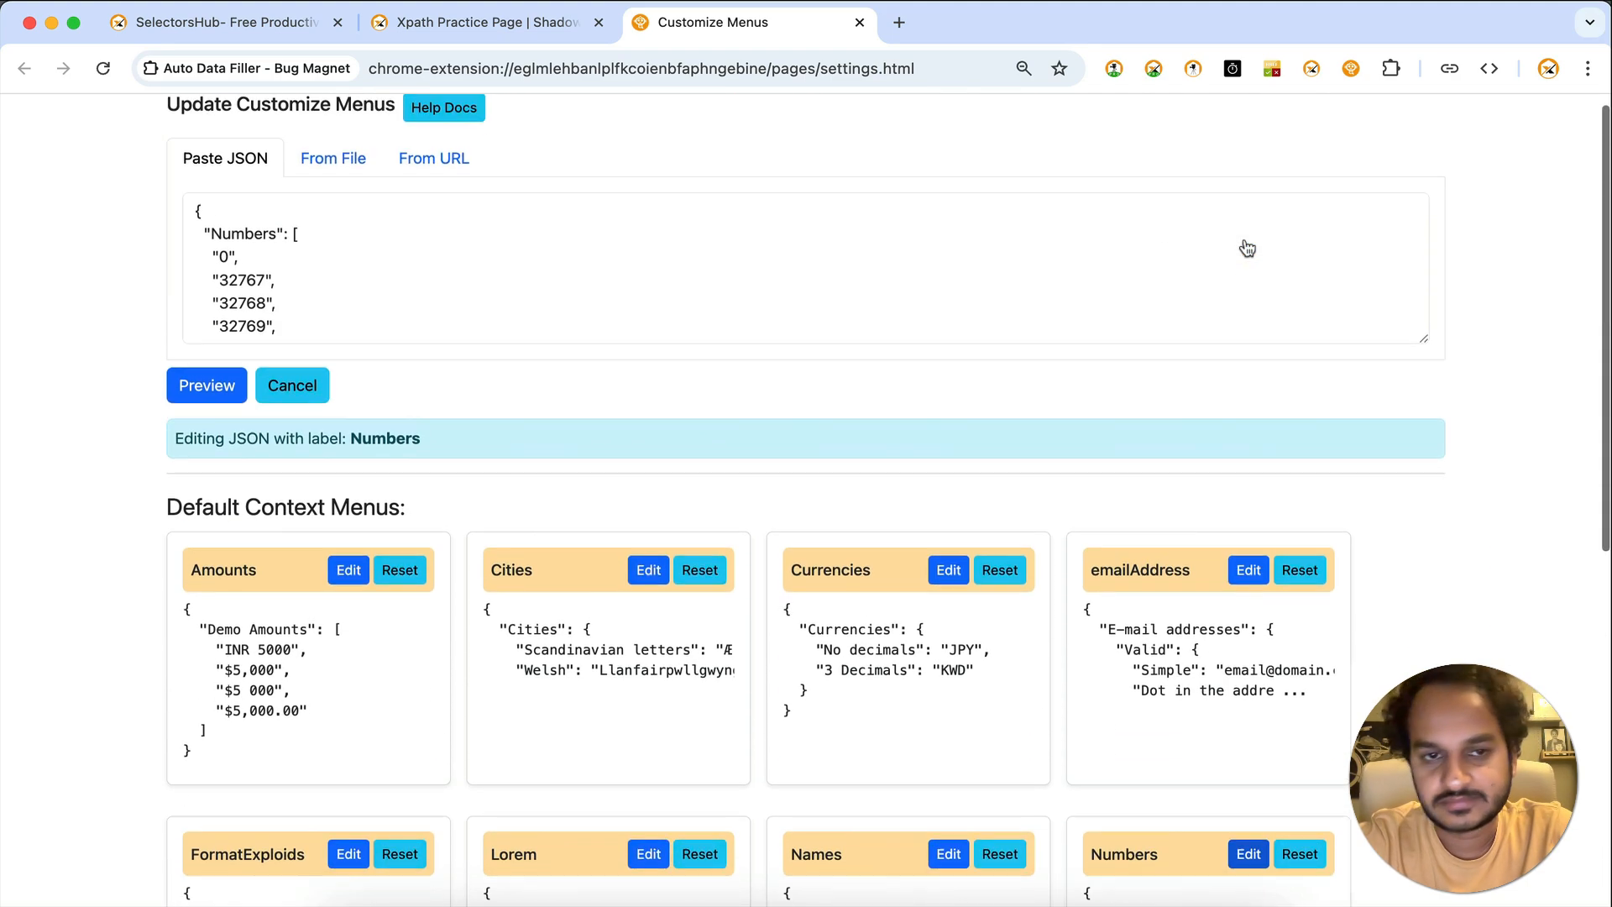
{"action": "scroll", "coordinate": [325, 290], "scroll_direction": "down", "scroll_amount": 1}
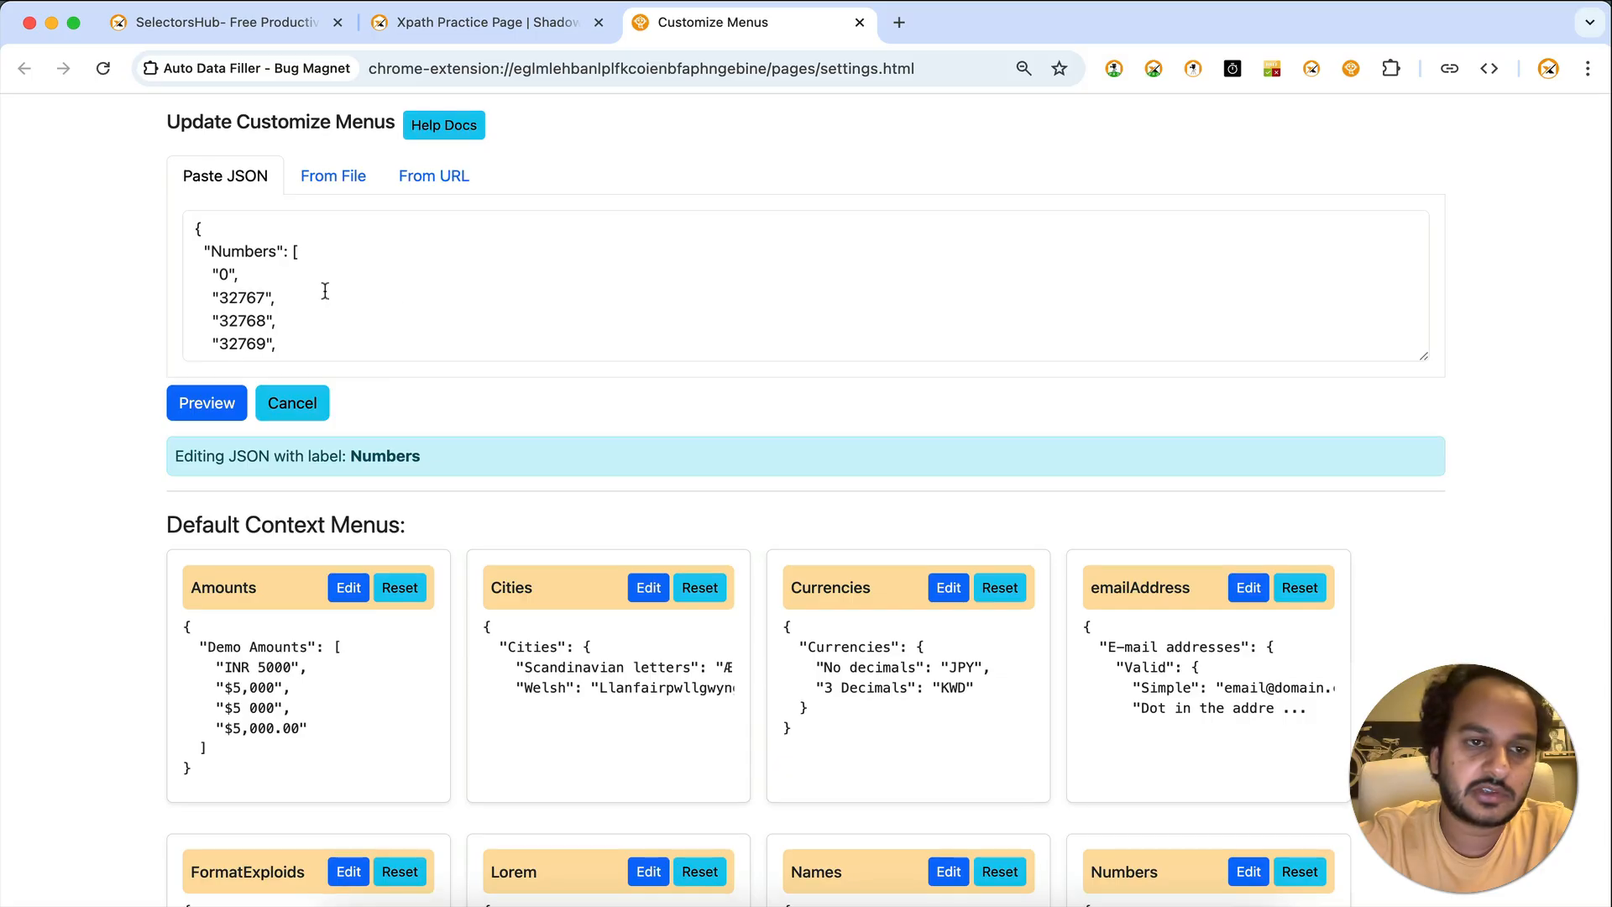
{"action": "left_click", "coordinate": [214, 251]}
{"action": "type", "text": "Mobil"}
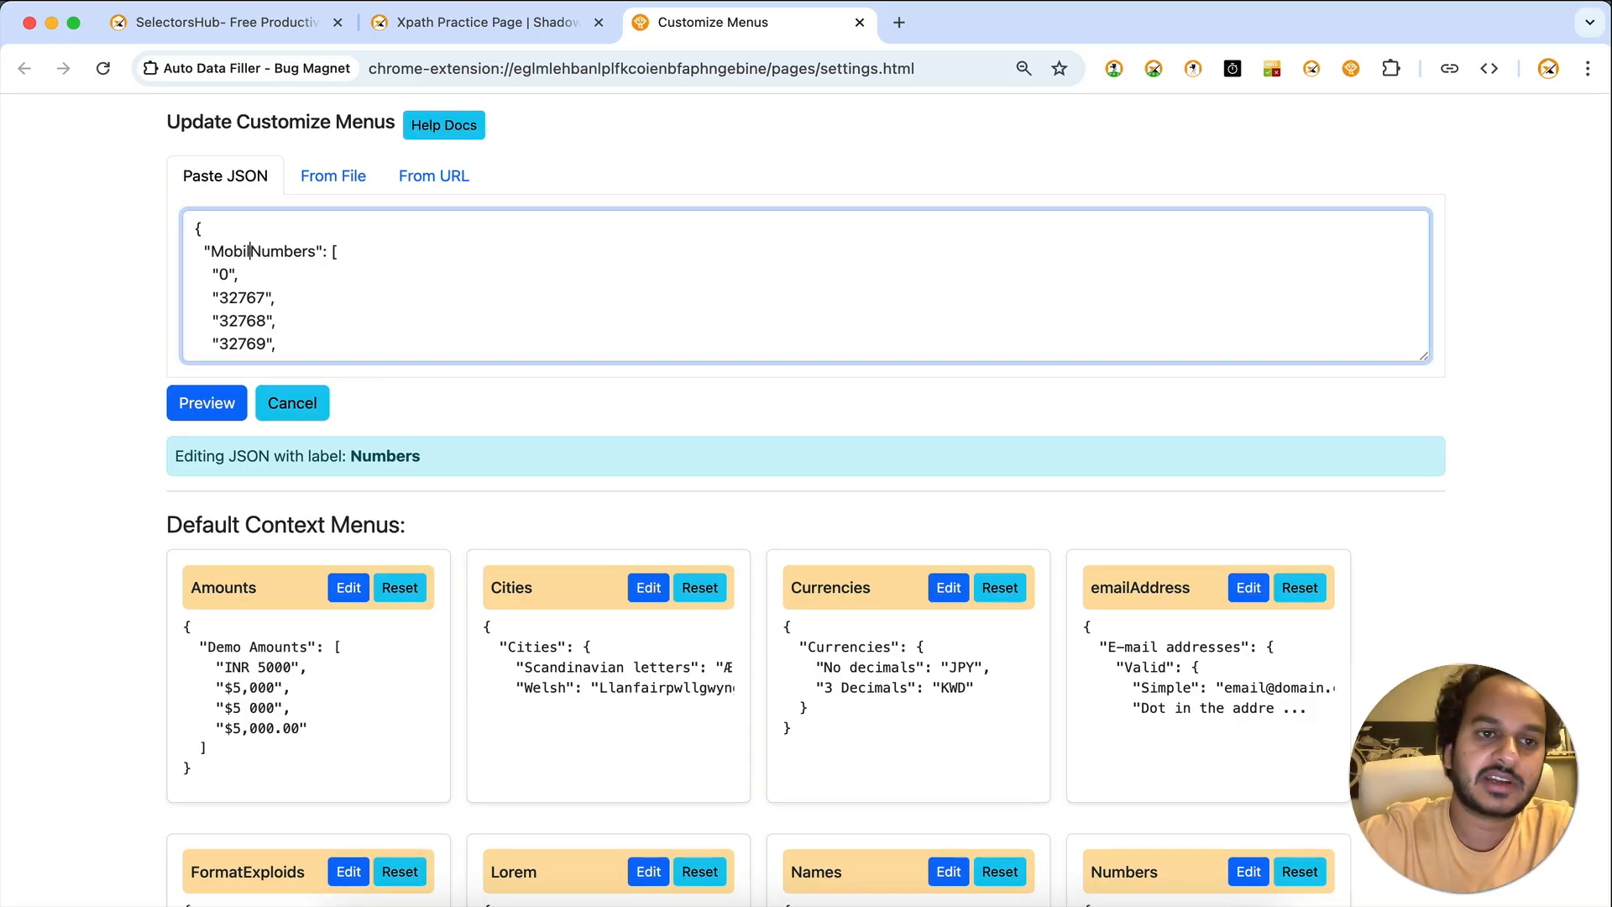
{"action": "type", "text": "e"}
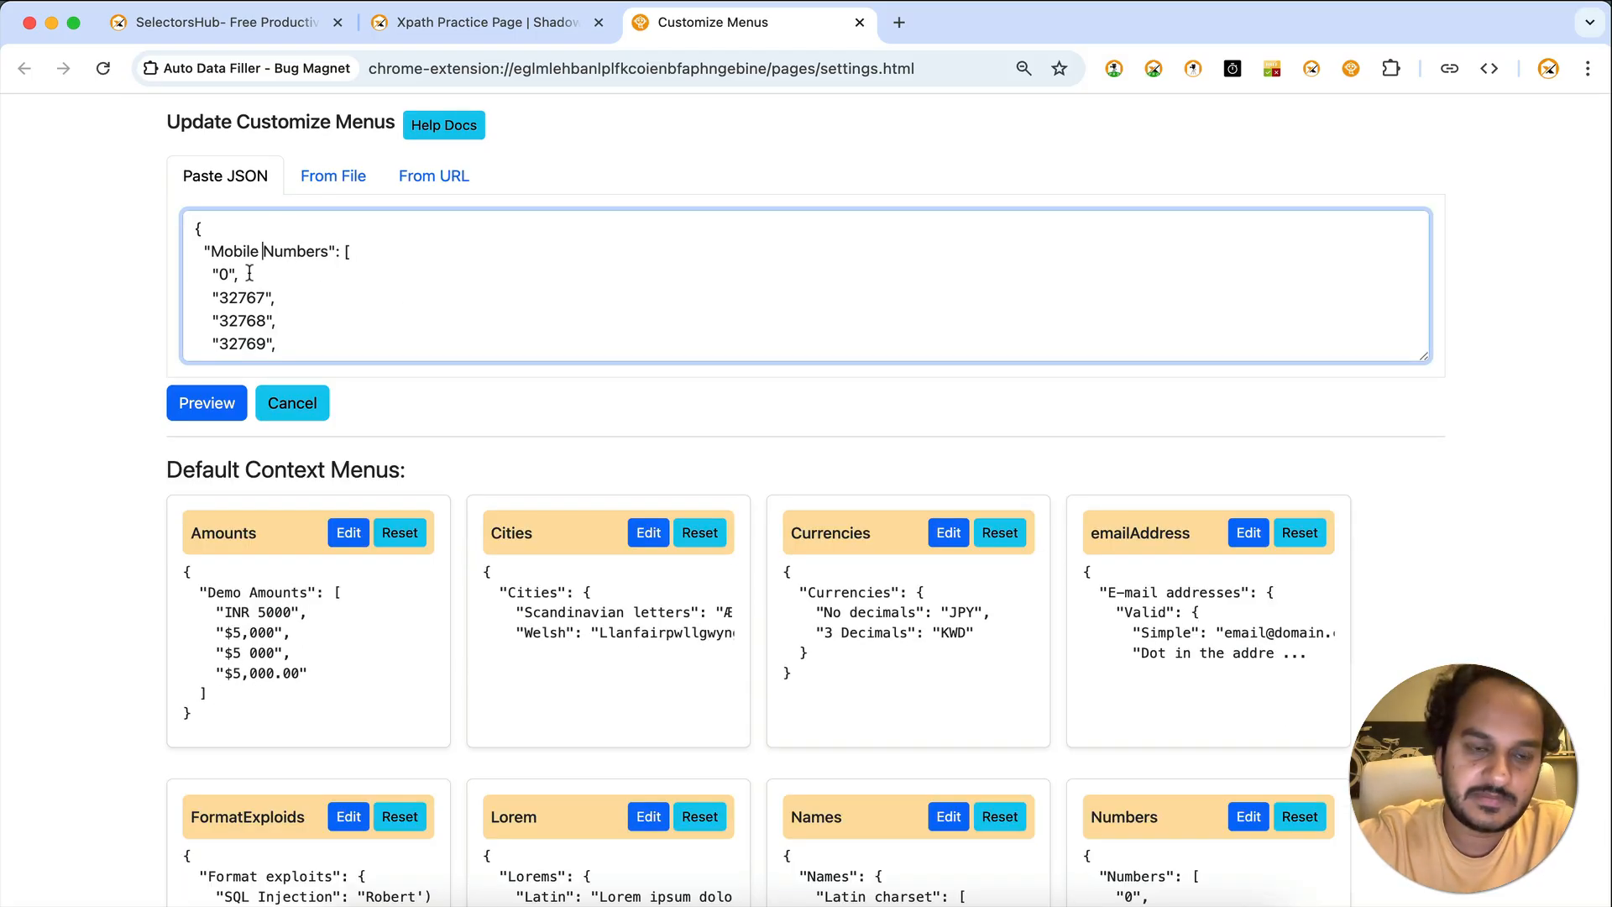
Replace the "32768" entry of the Mobile Numbers JSON with a ten-digit mobile number, preview the JSON and save it.
{"action": "scroll", "coordinate": [249, 273], "scroll_direction": "down", "scroll_amount": 2}
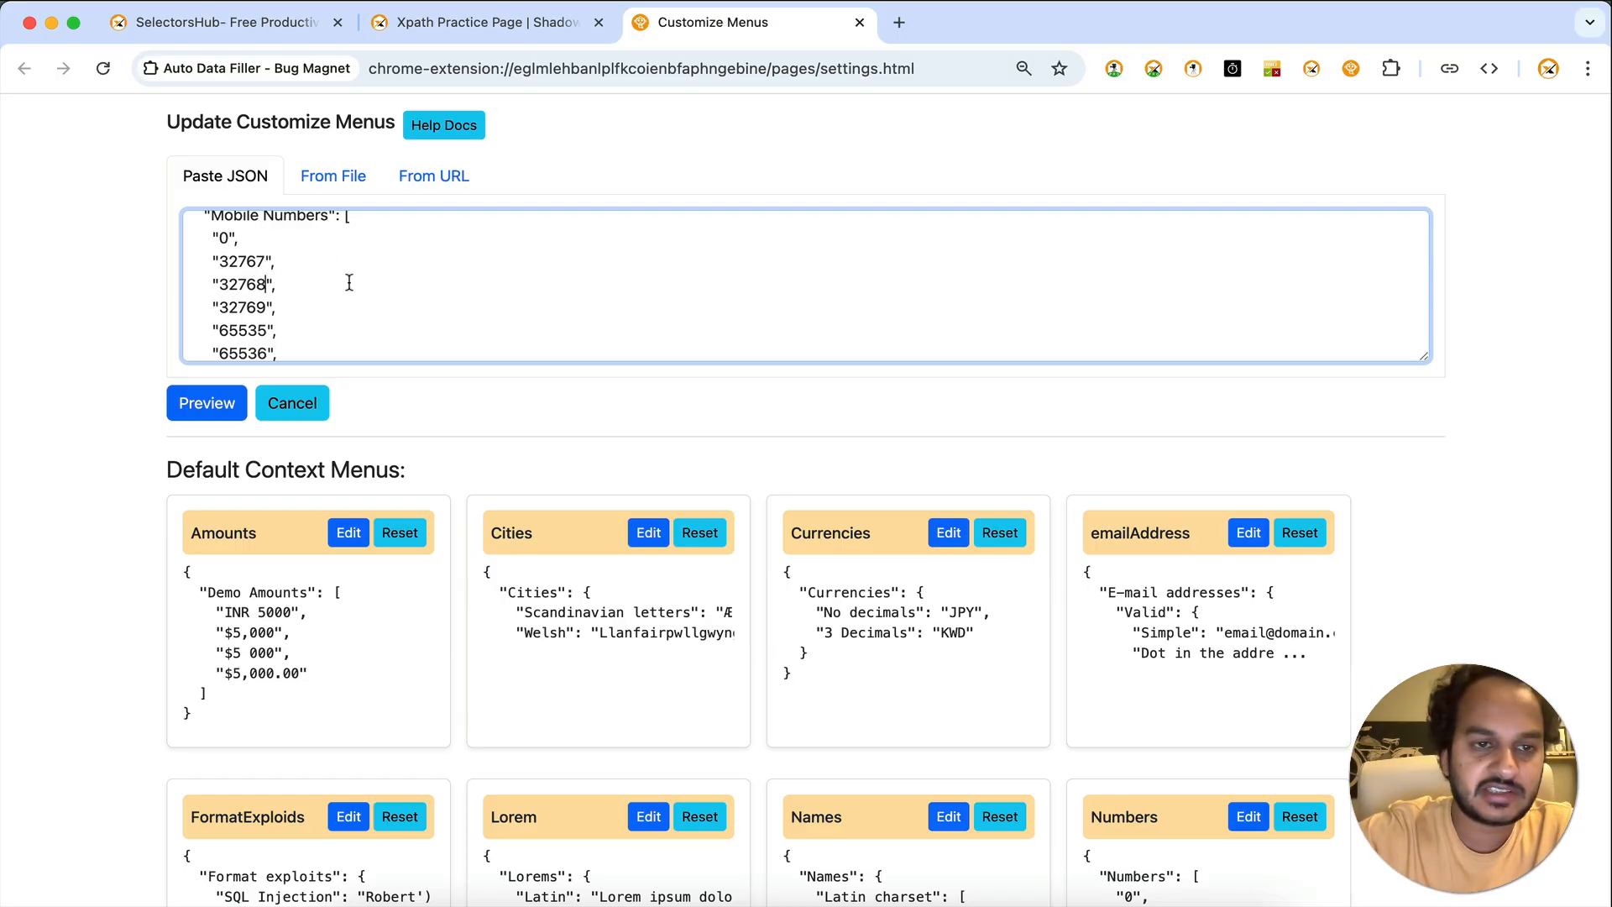
{"action": "key", "text": "BackSpace"}
{"action": "key", "text": "BackSpace"}
{"action": "key", "text": "BackSpace"}
{"action": "key", "text": "BackSpace"}
{"action": "key", "text": "BackSpace"}
{"action": "type", "text": "12"}
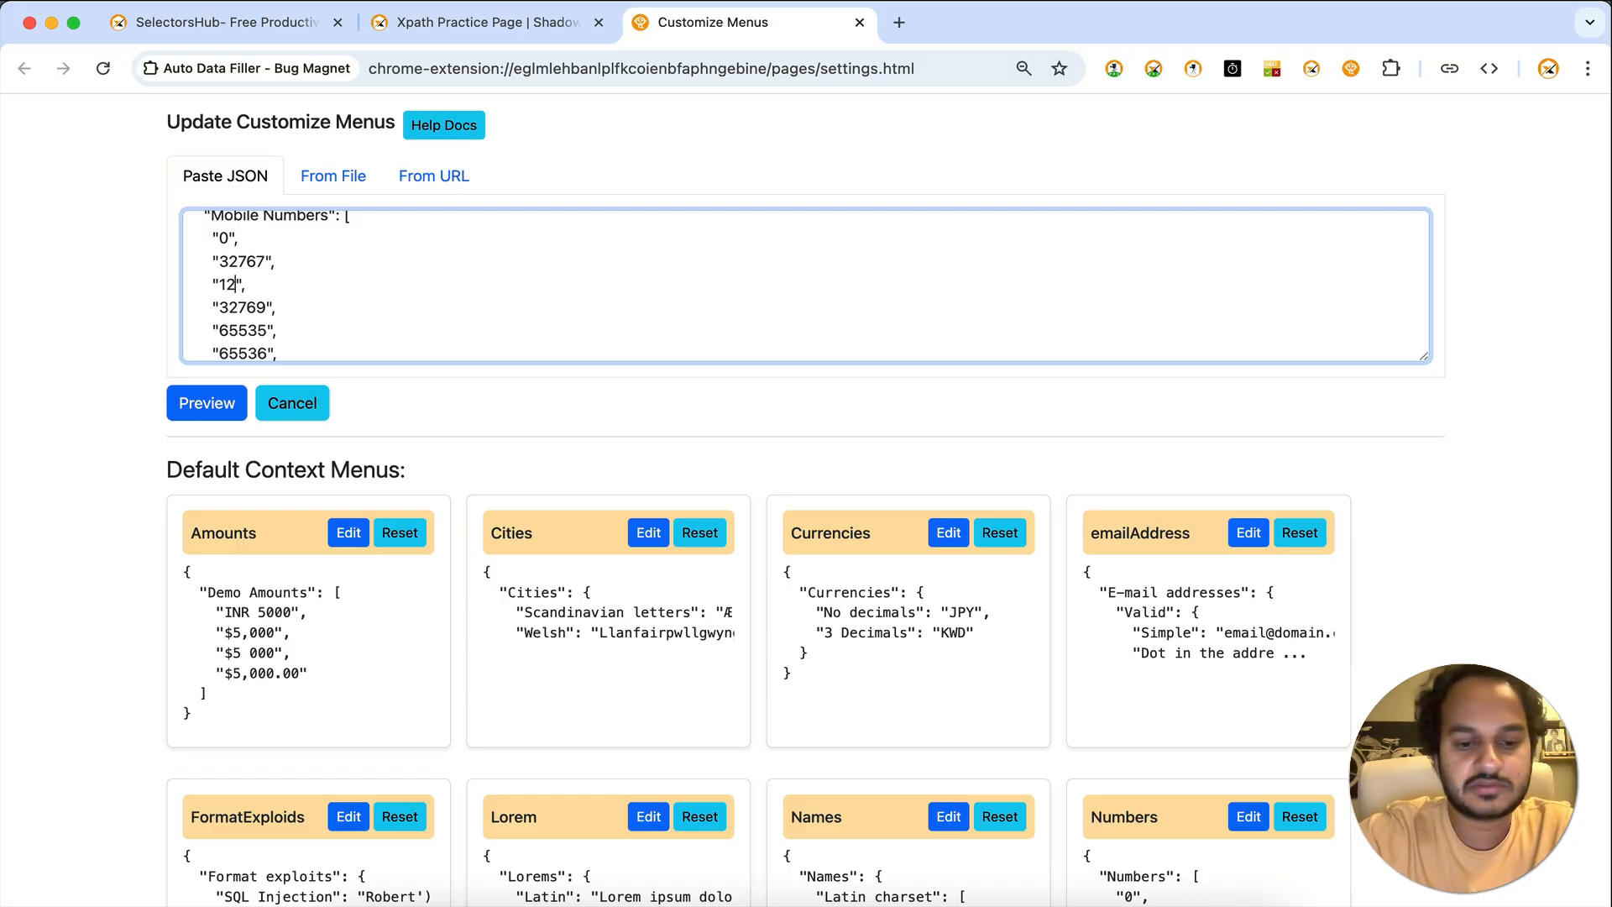
{"action": "type", "text": "34567890"}
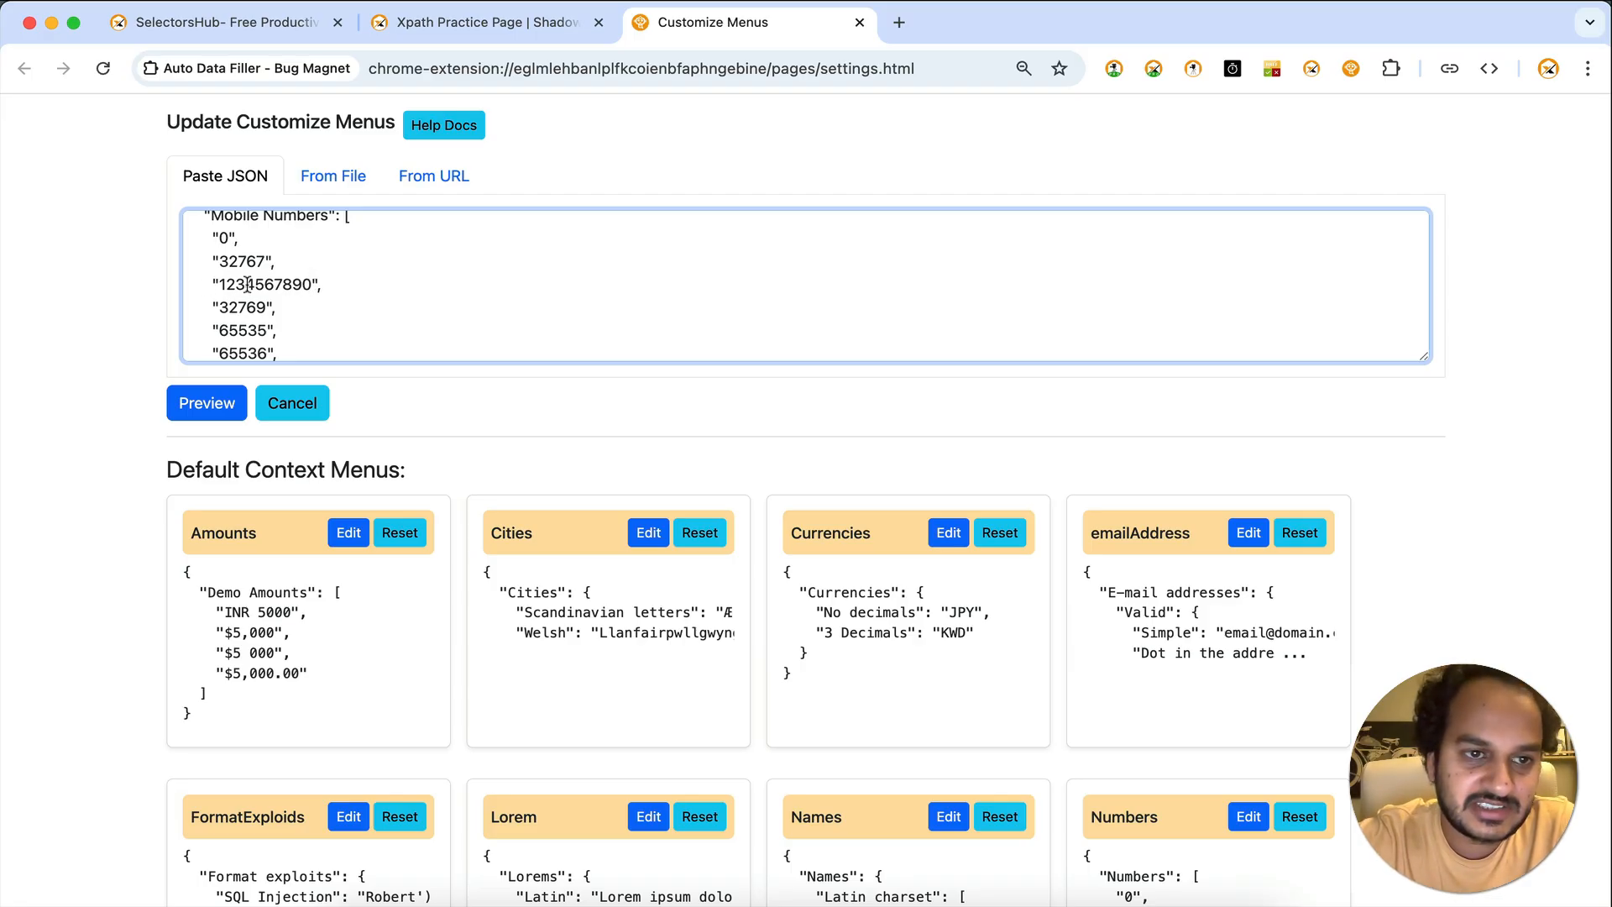
{"action": "left_click", "coordinate": [225, 404]}
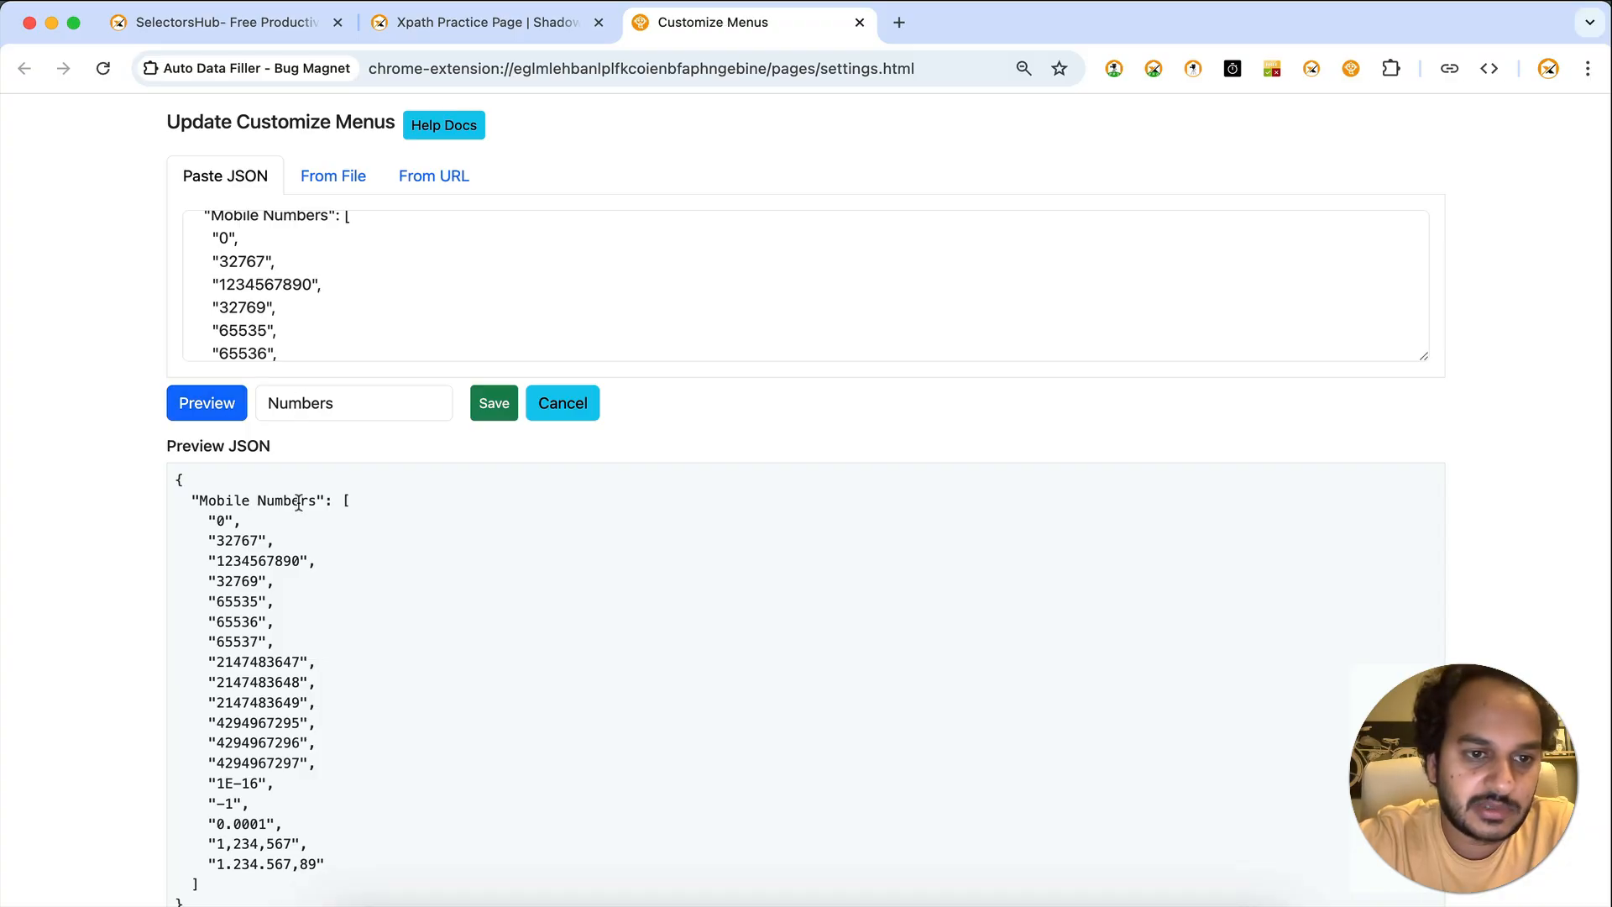
{"action": "left_click", "coordinate": [495, 406]}
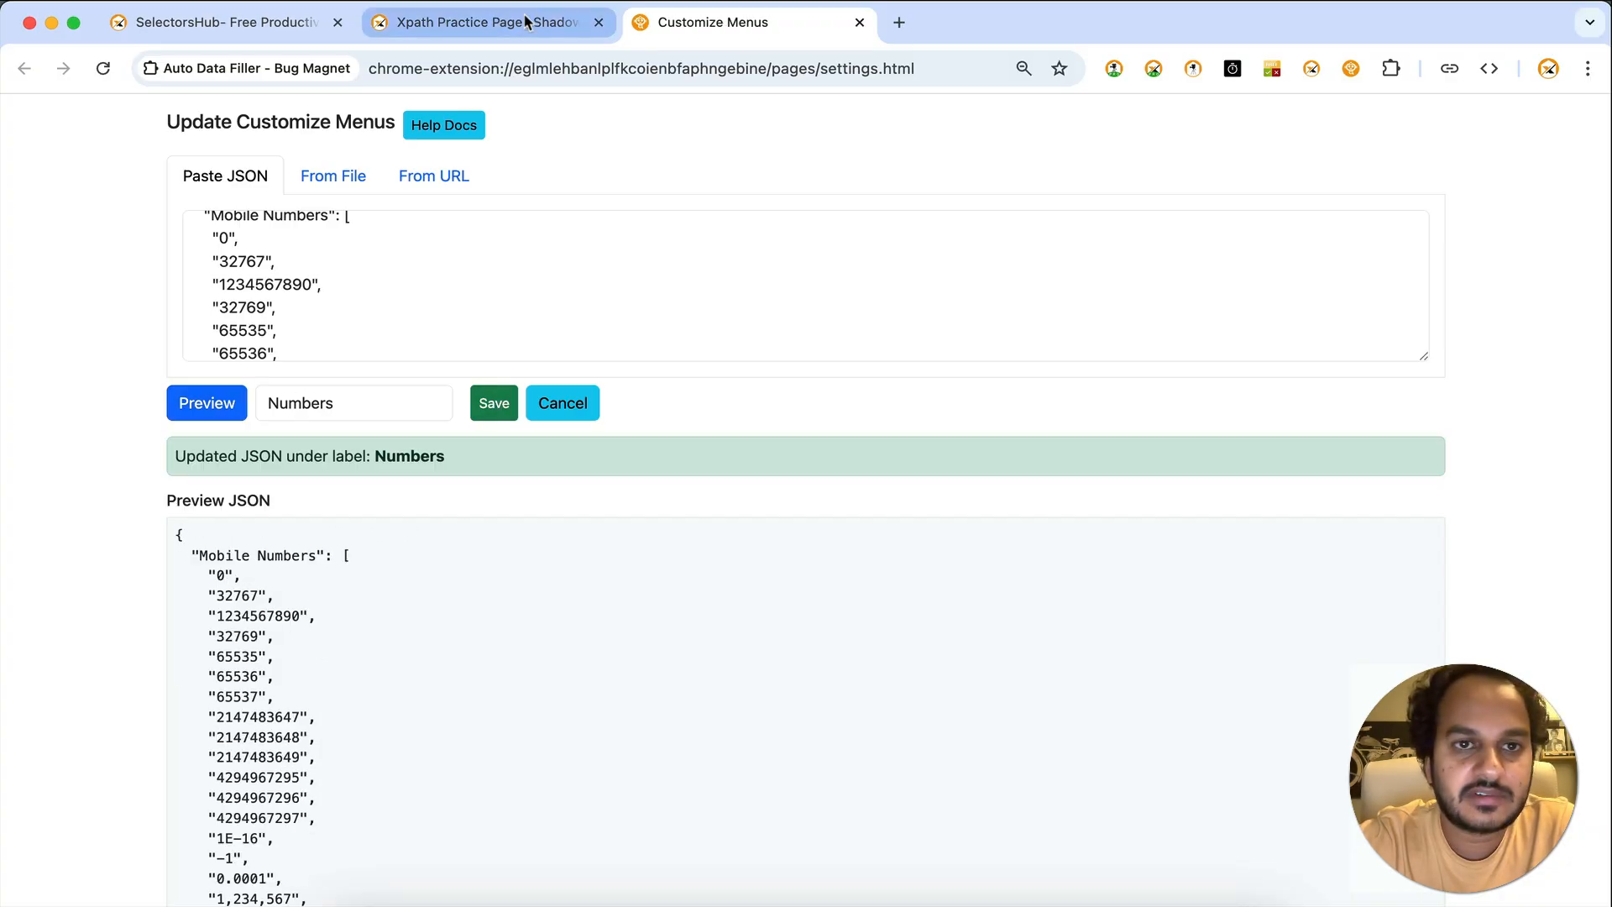
Fill the practice page's Mobile Number field with the ten-digit value from the Auto Data Filler's Mobile Numbers list.
{"action": "left_click", "coordinate": [487, 22]}
{"action": "scroll", "coordinate": [421, 349], "scroll_direction": "up", "scroll_amount": 2}
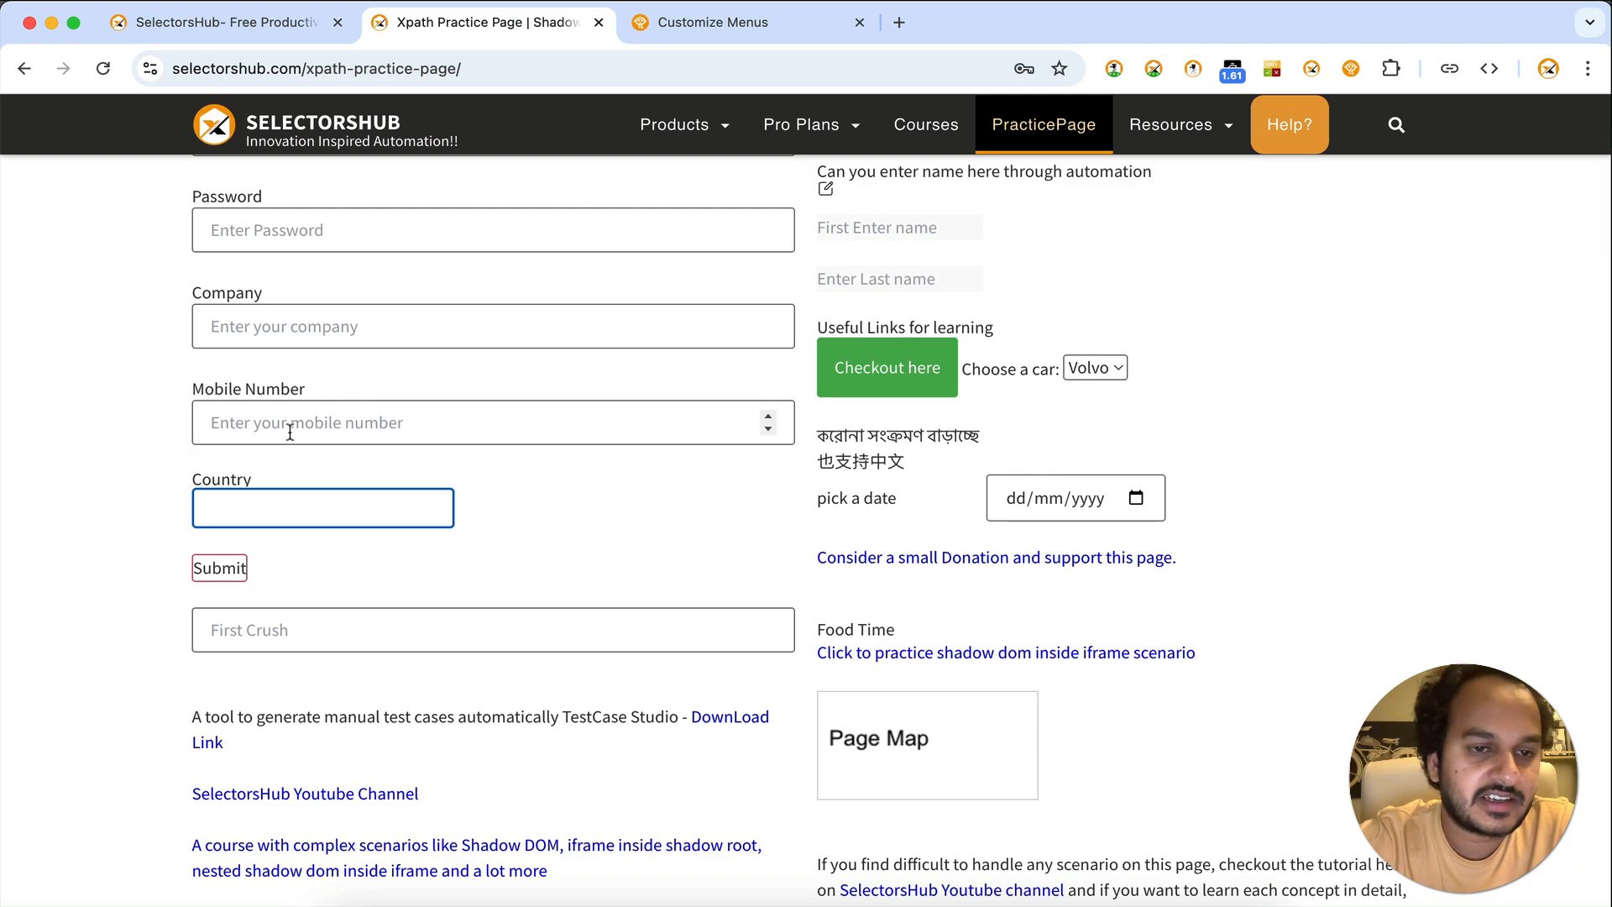
{"action": "right_click", "coordinate": [290, 432]}
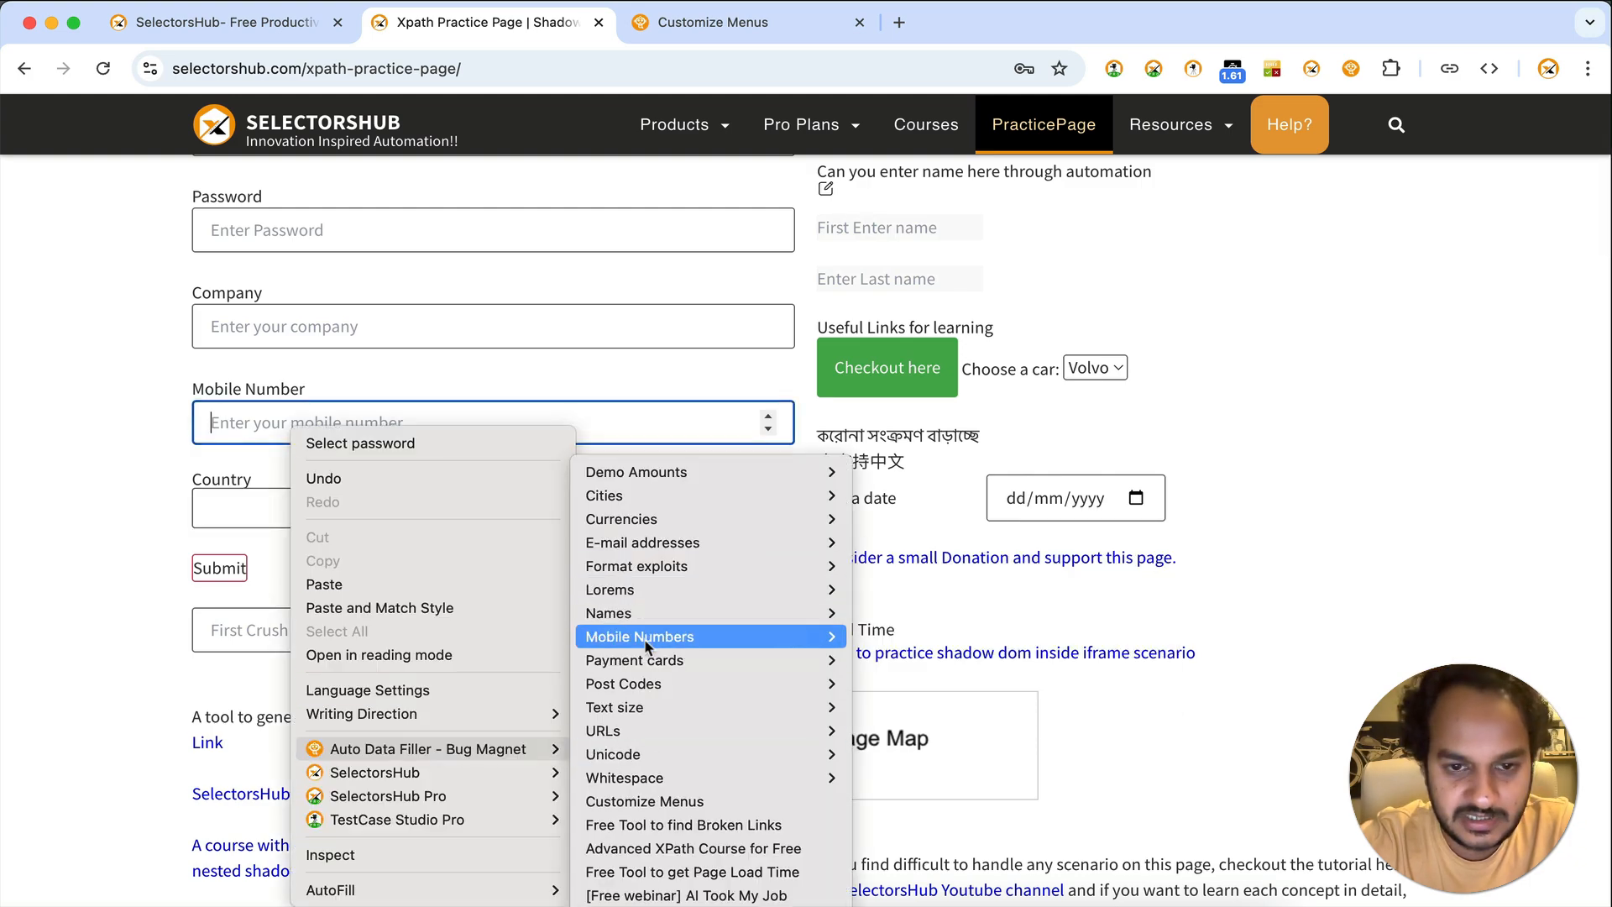
{"action": "mouse_move", "coordinate": [659, 641]}
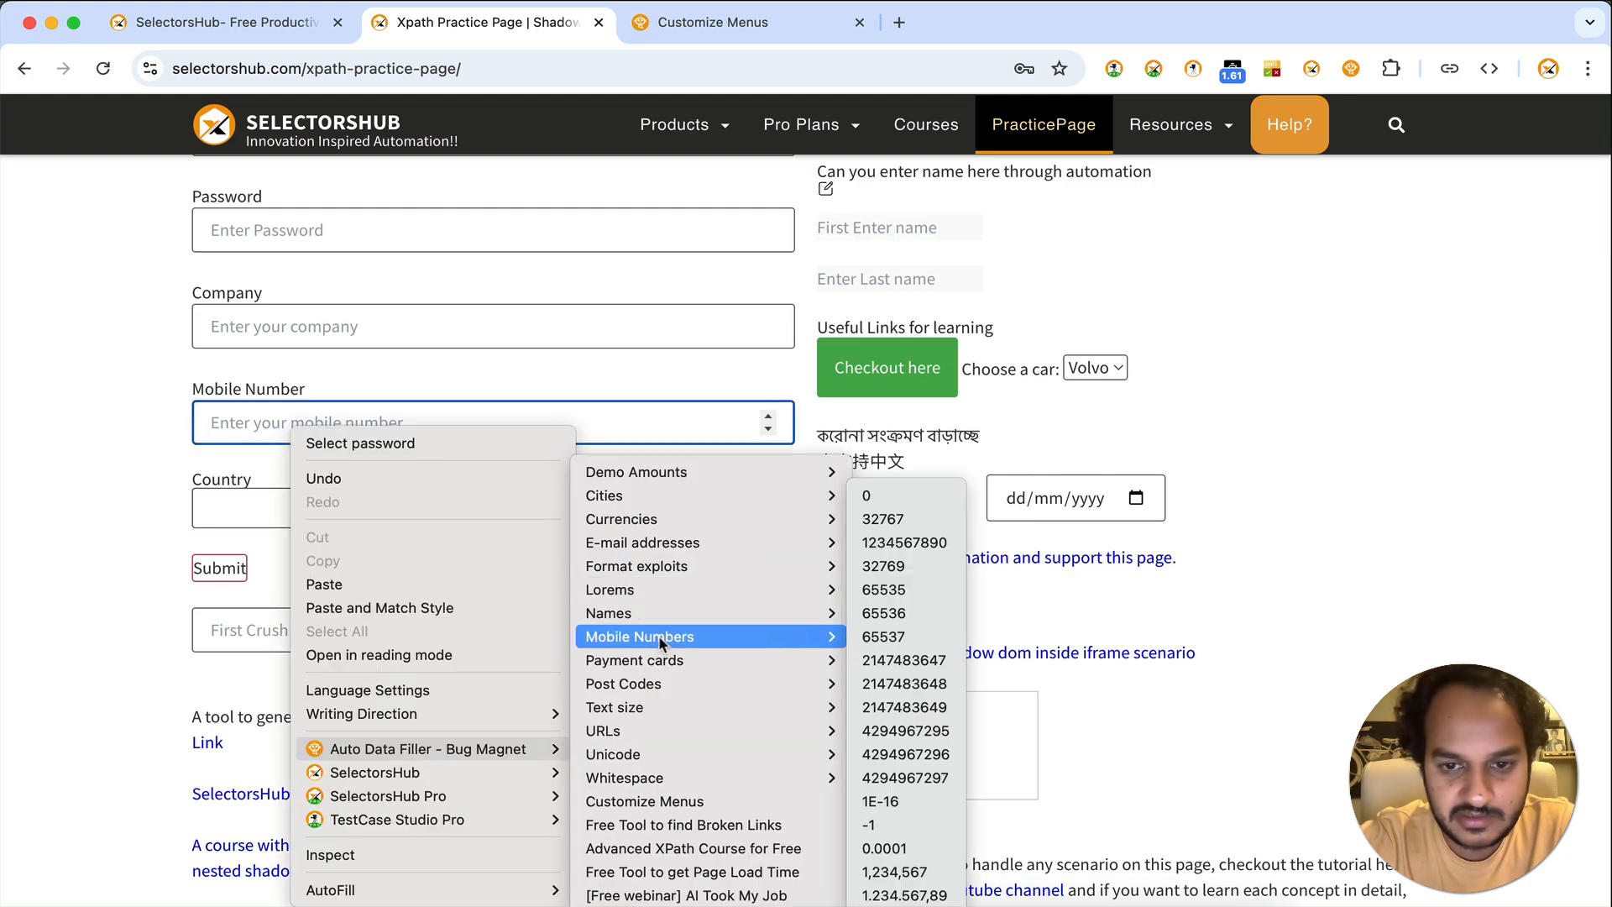
{"action": "left_click", "coordinate": [901, 543]}
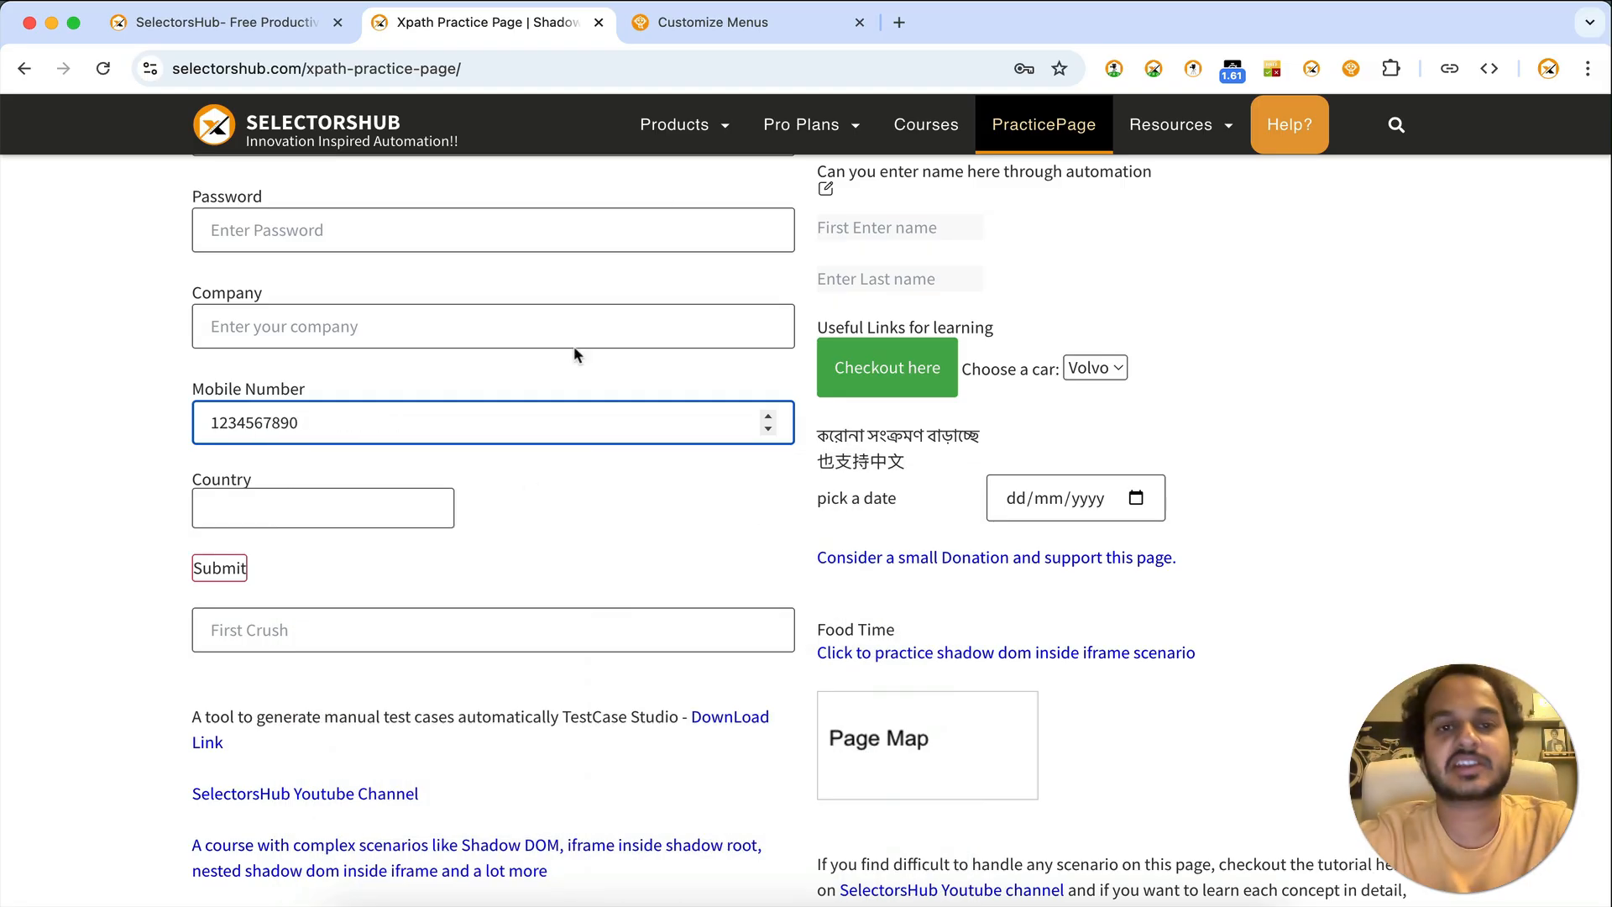
Enlarge the JSON editor on the Customize Menus page and delete the Mobile Numbers entries from "32769" through "1.234.567,89".
{"action": "left_click", "coordinate": [712, 25]}
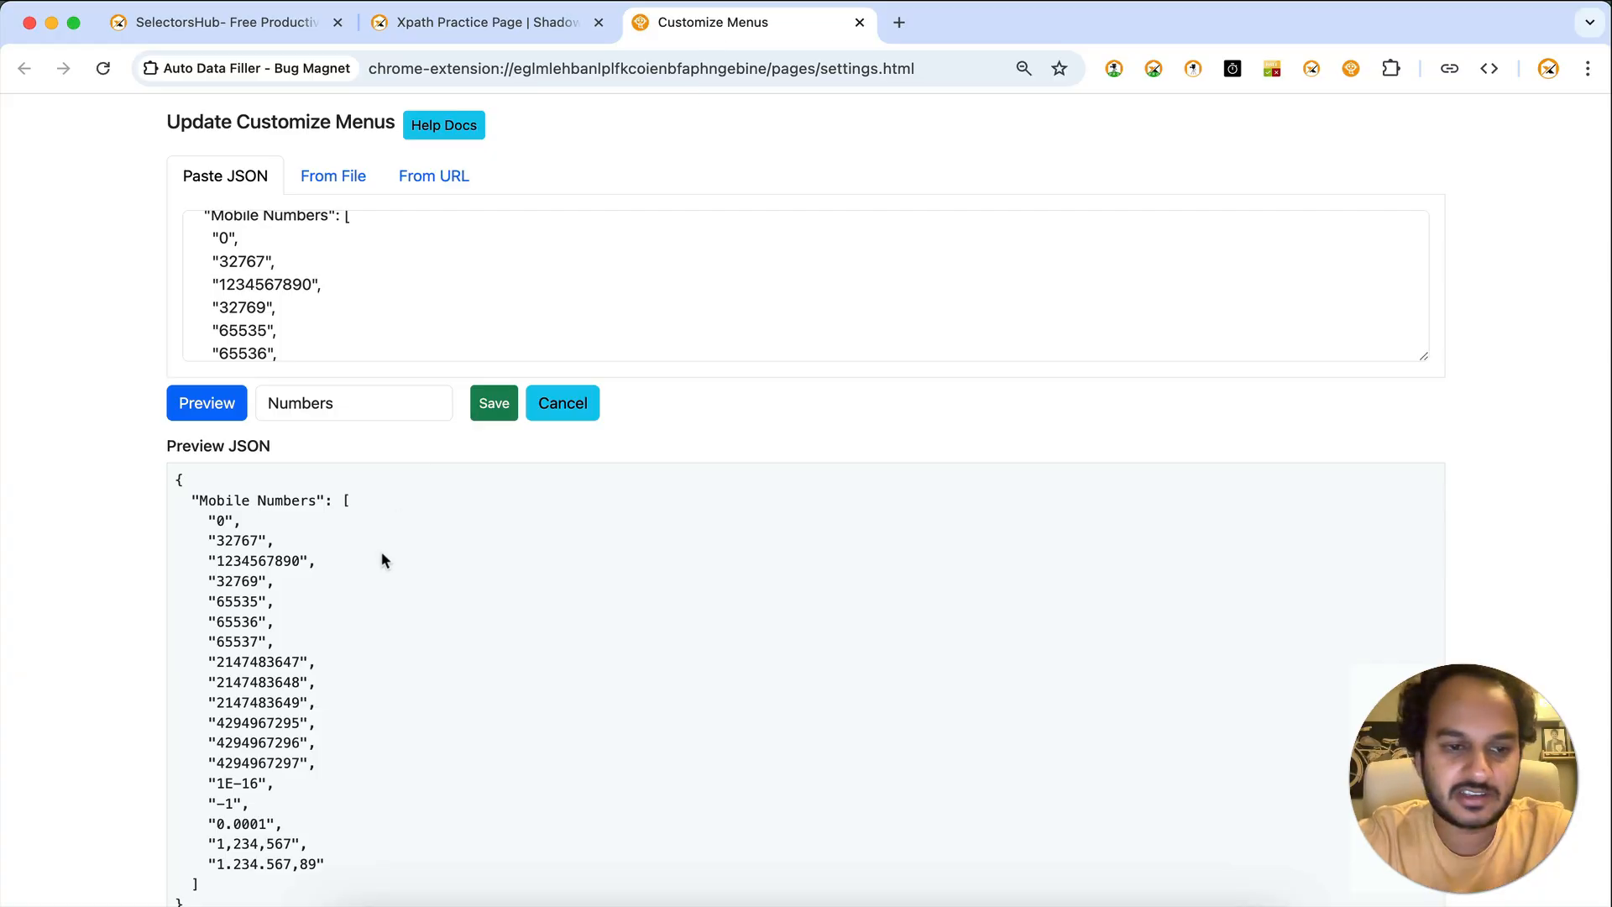
{"action": "scroll", "coordinate": [387, 554], "scroll_direction": "down", "scroll_amount": 2}
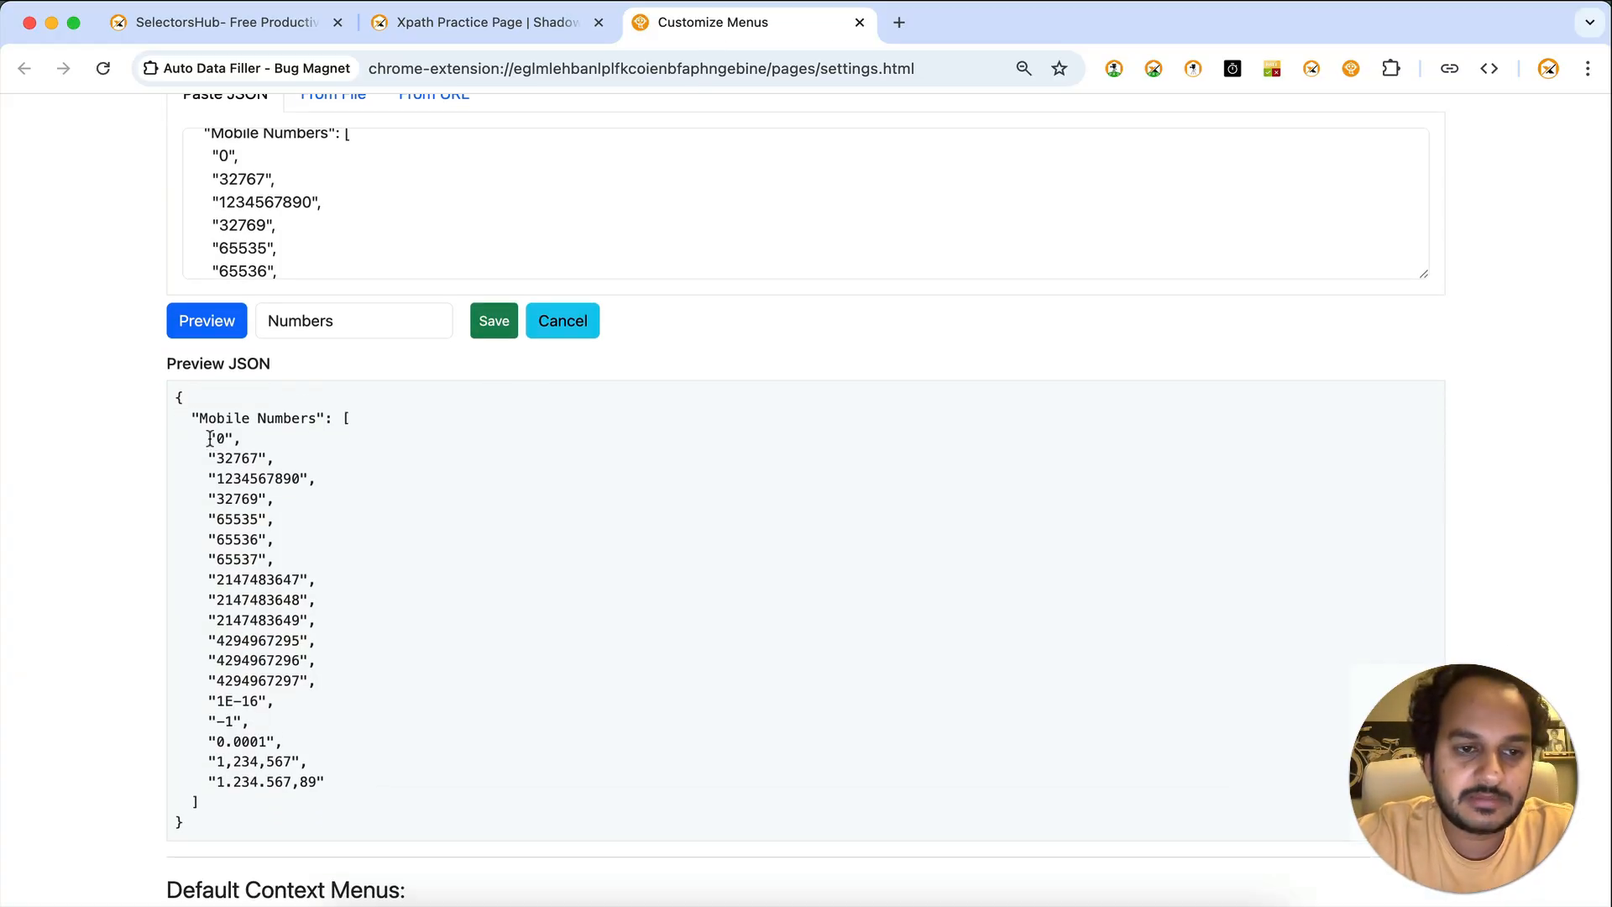
{"action": "left_click_drag", "start_coordinate": [210, 437], "coordinate": [204, 498]}
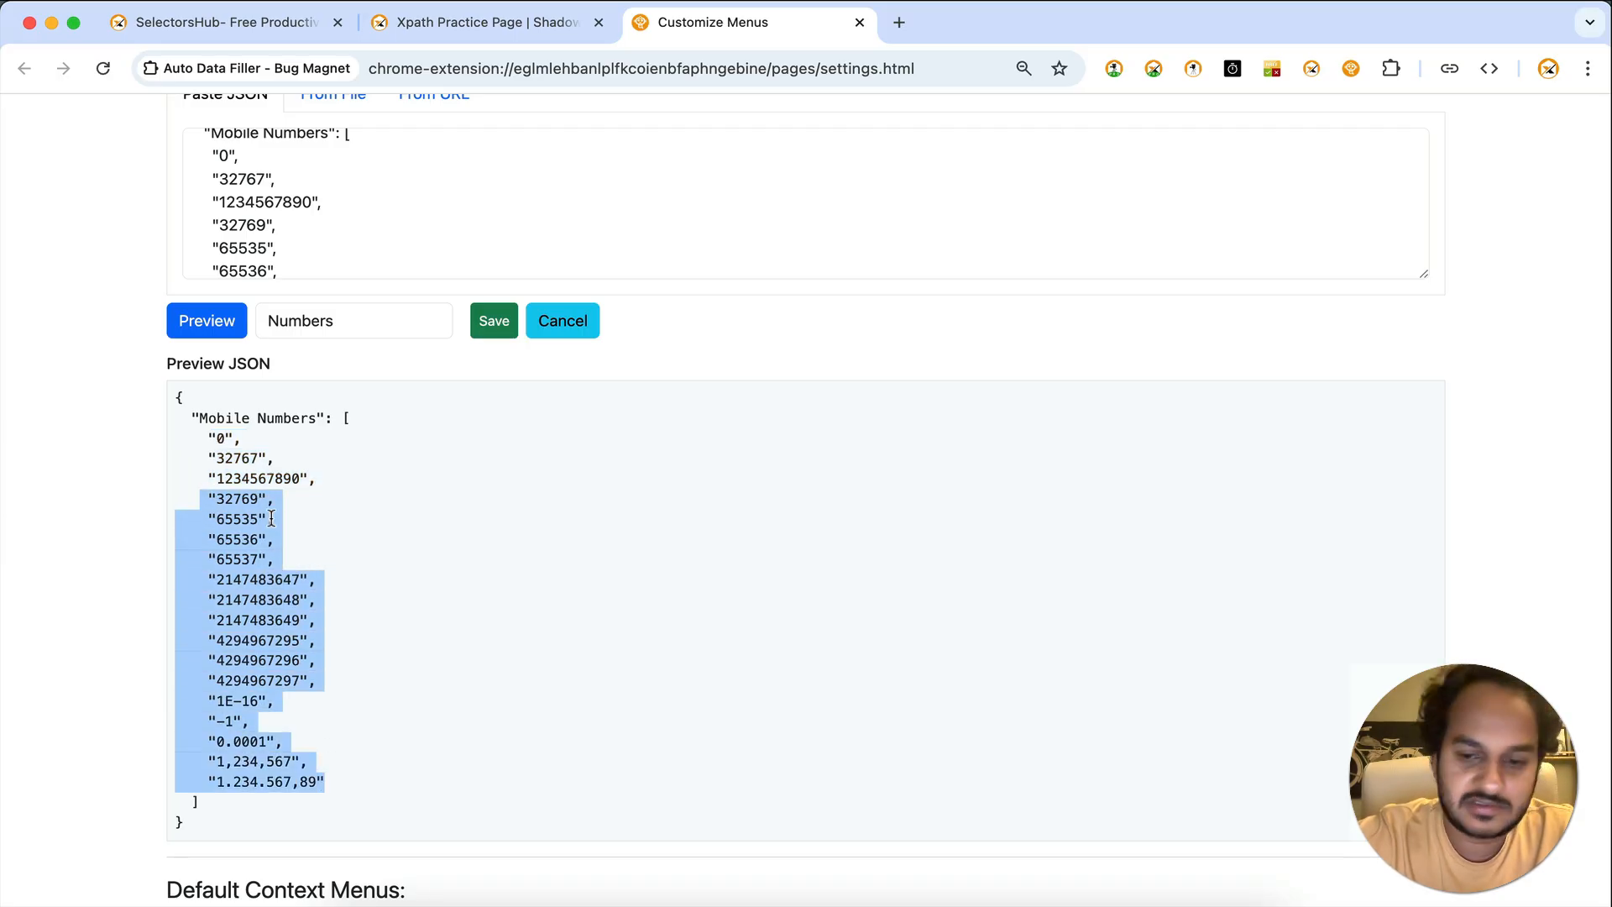
{"action": "scroll", "coordinate": [269, 406], "scroll_direction": "up", "scroll_amount": 2}
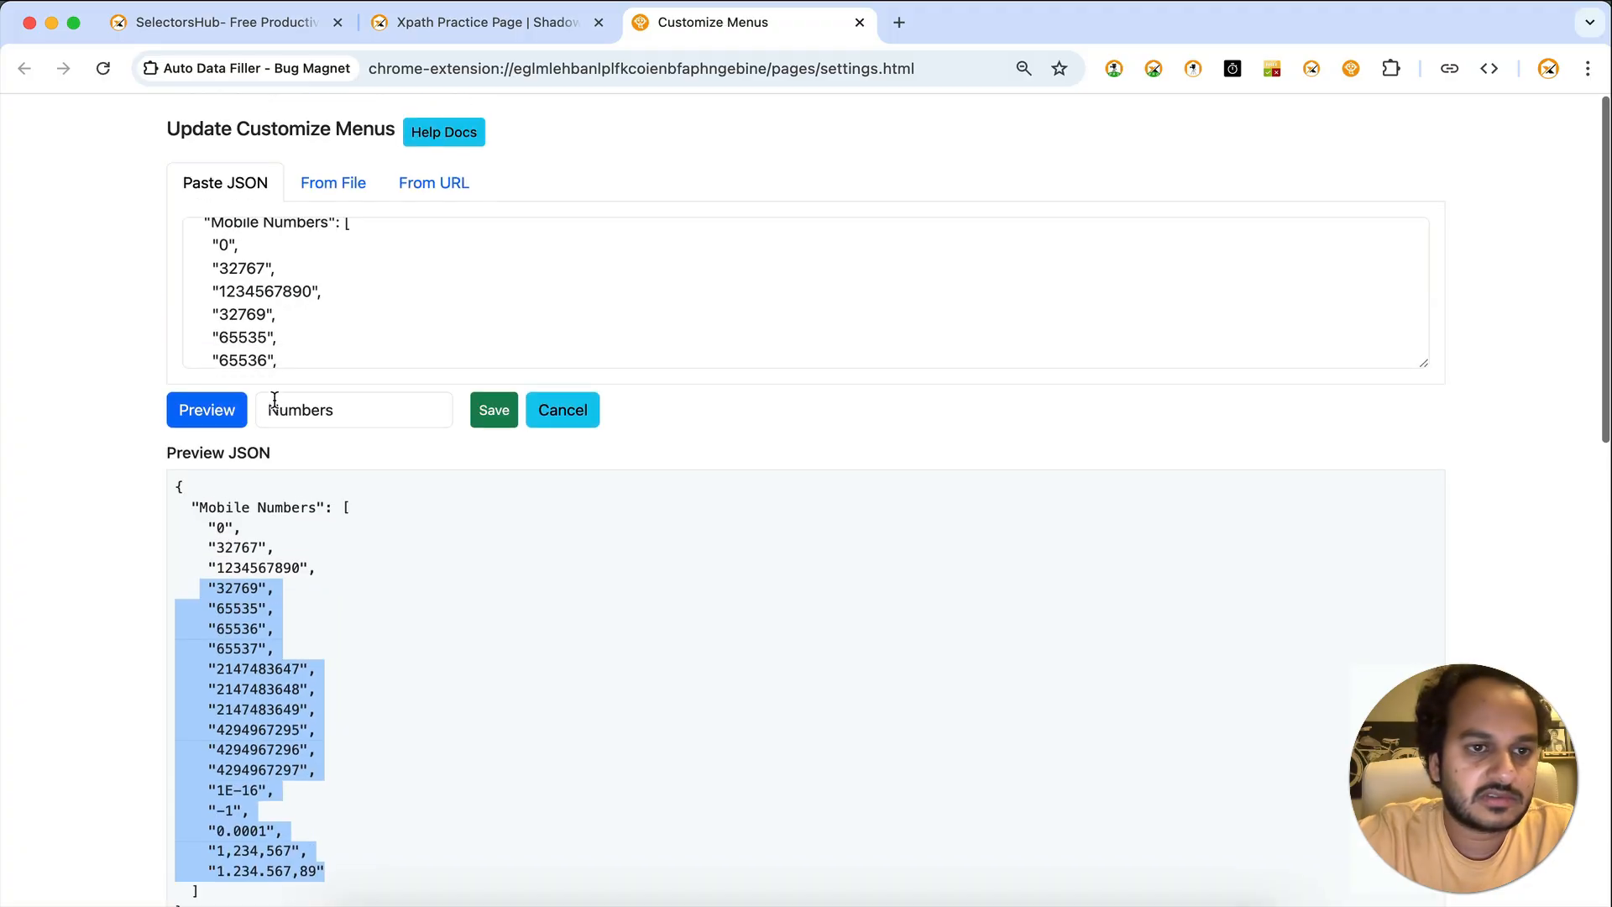
{"action": "left_click", "coordinate": [312, 284]}
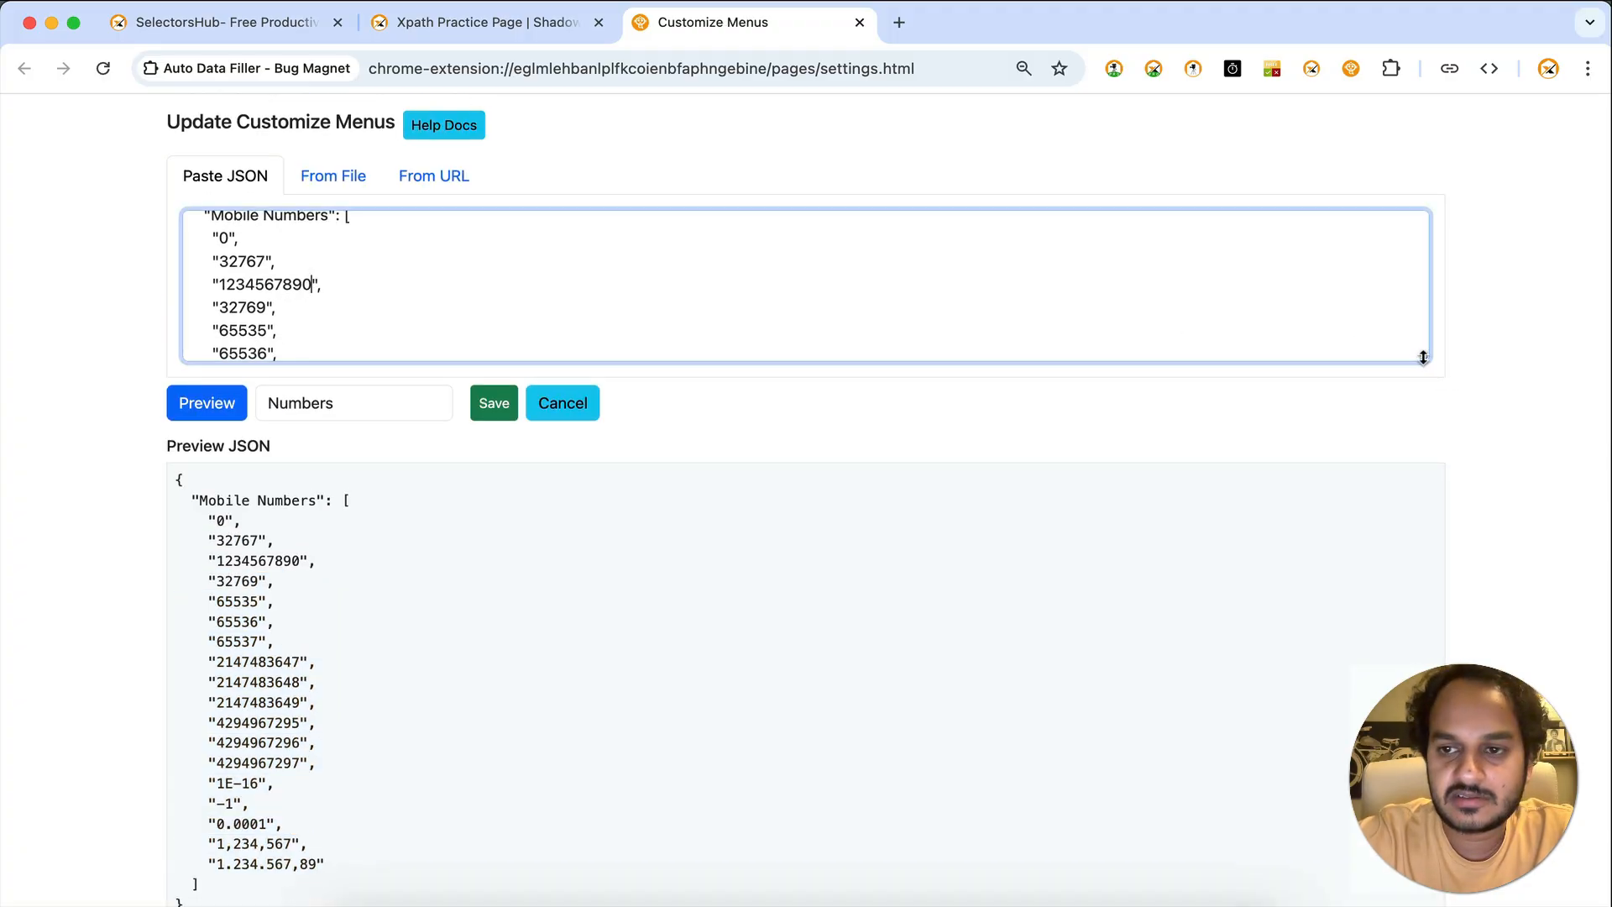
{"action": "left_click_drag", "start_coordinate": [1425, 356], "coordinate": [1424, 641]}
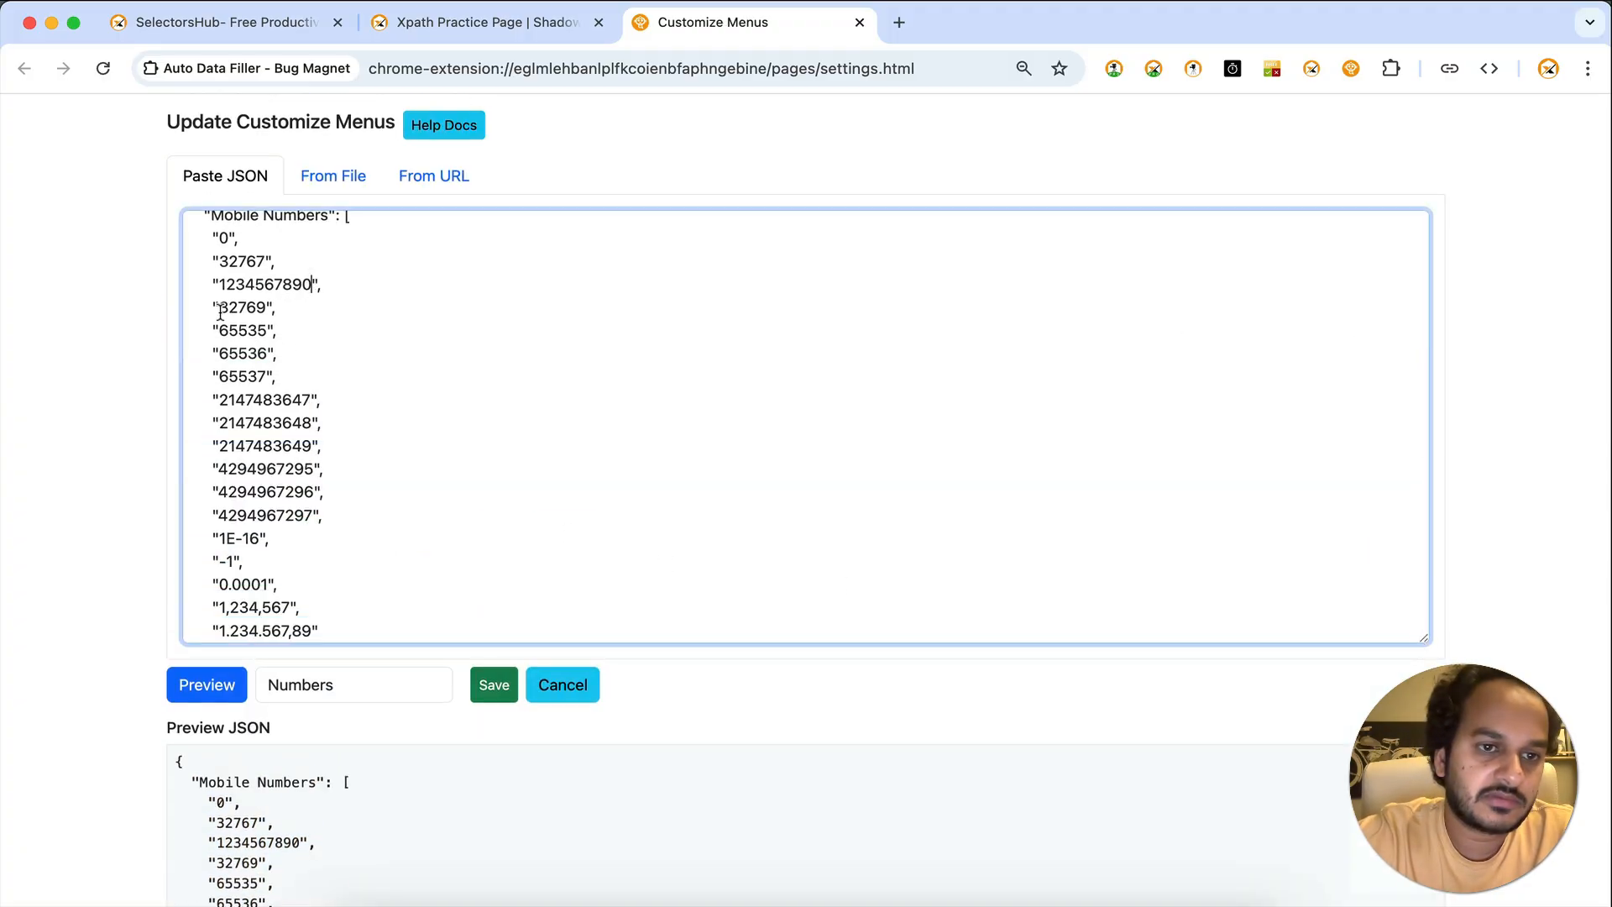
{"action": "left_click_drag", "start_coordinate": [210, 306], "coordinate": [211, 259]}
{"action": "left_click", "coordinate": [347, 548]}
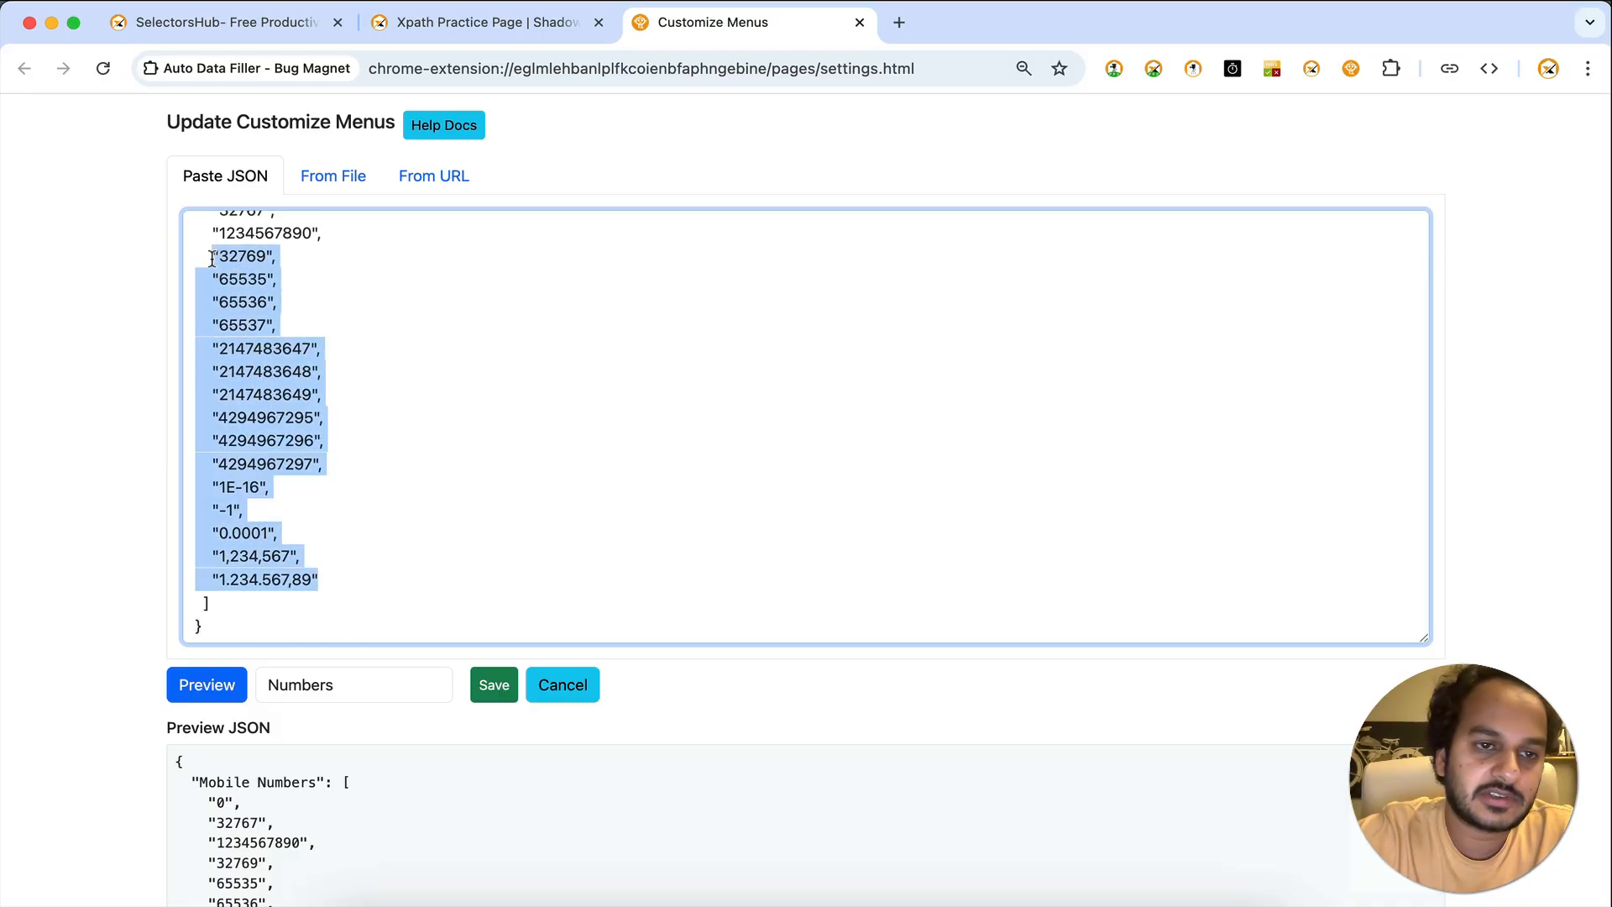
{"action": "key", "text": "BackSpace"}
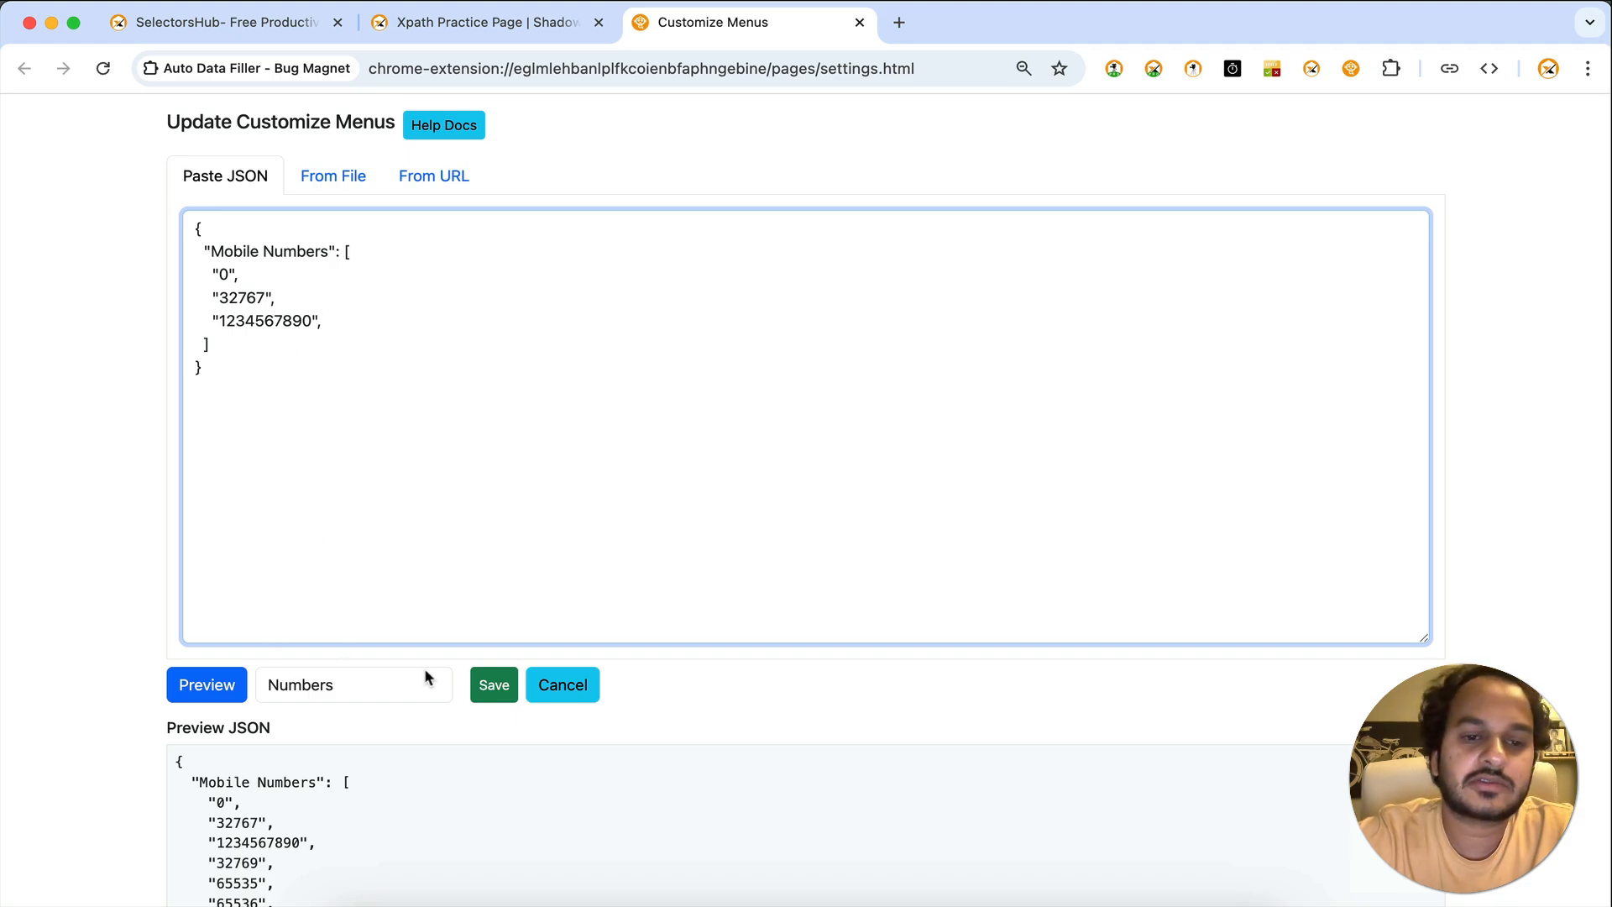
Remove the trailing comma after the last Mobile Numbers entry, preview the JSON and save it under the Numbers label.
{"action": "left_click", "coordinate": [210, 687]}
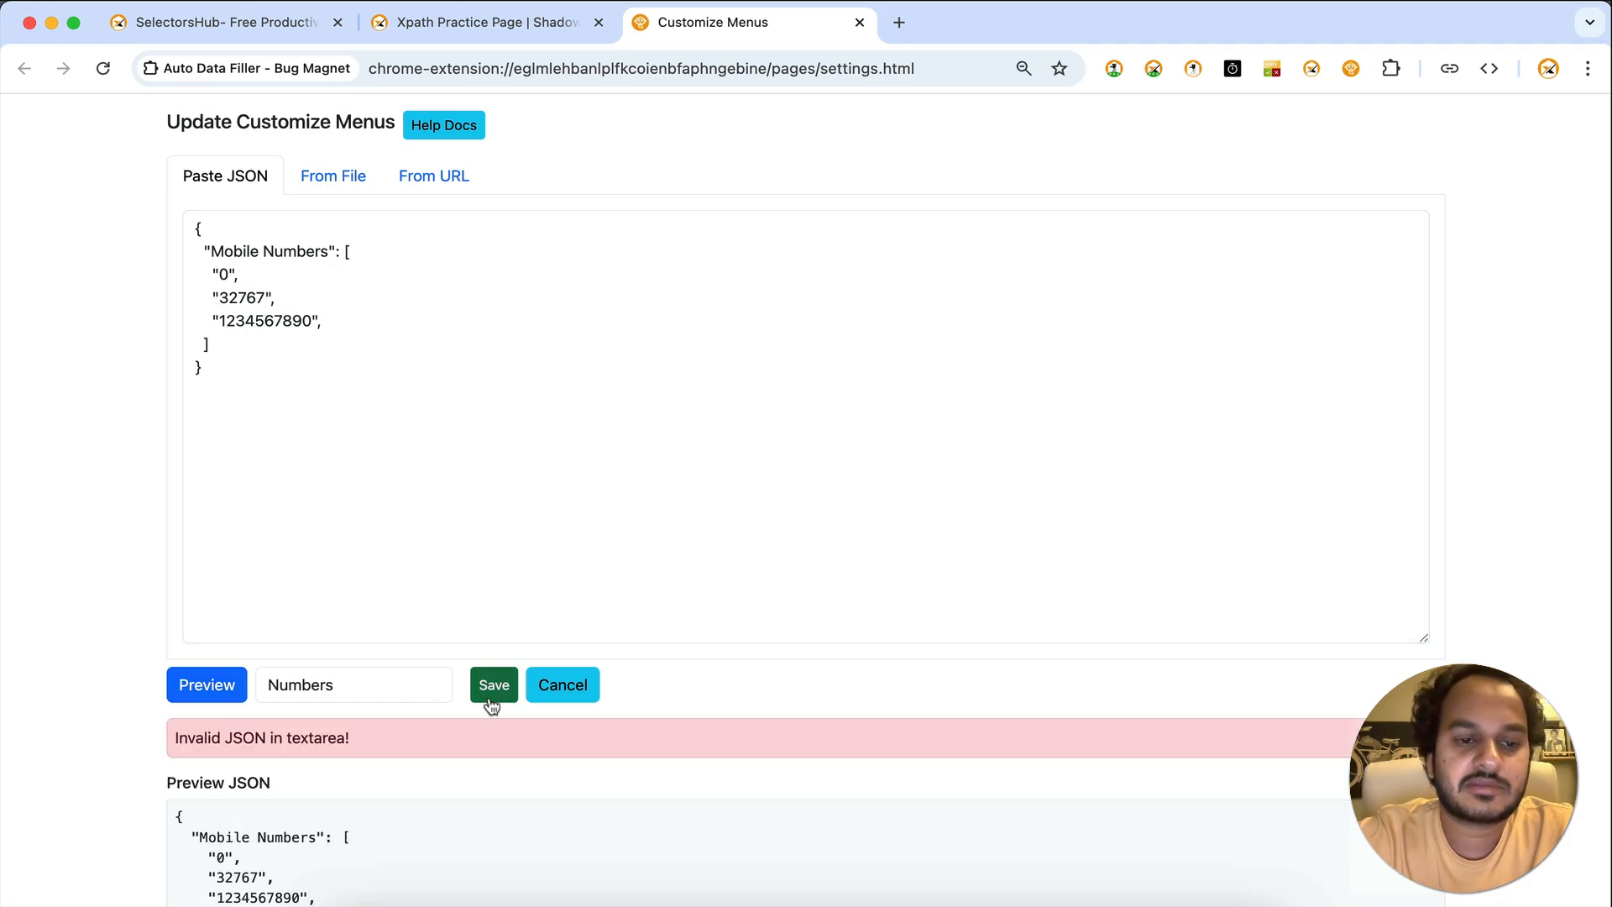
{"action": "left_click", "coordinate": [330, 323]}
{"action": "key", "text": "BackSpace"}
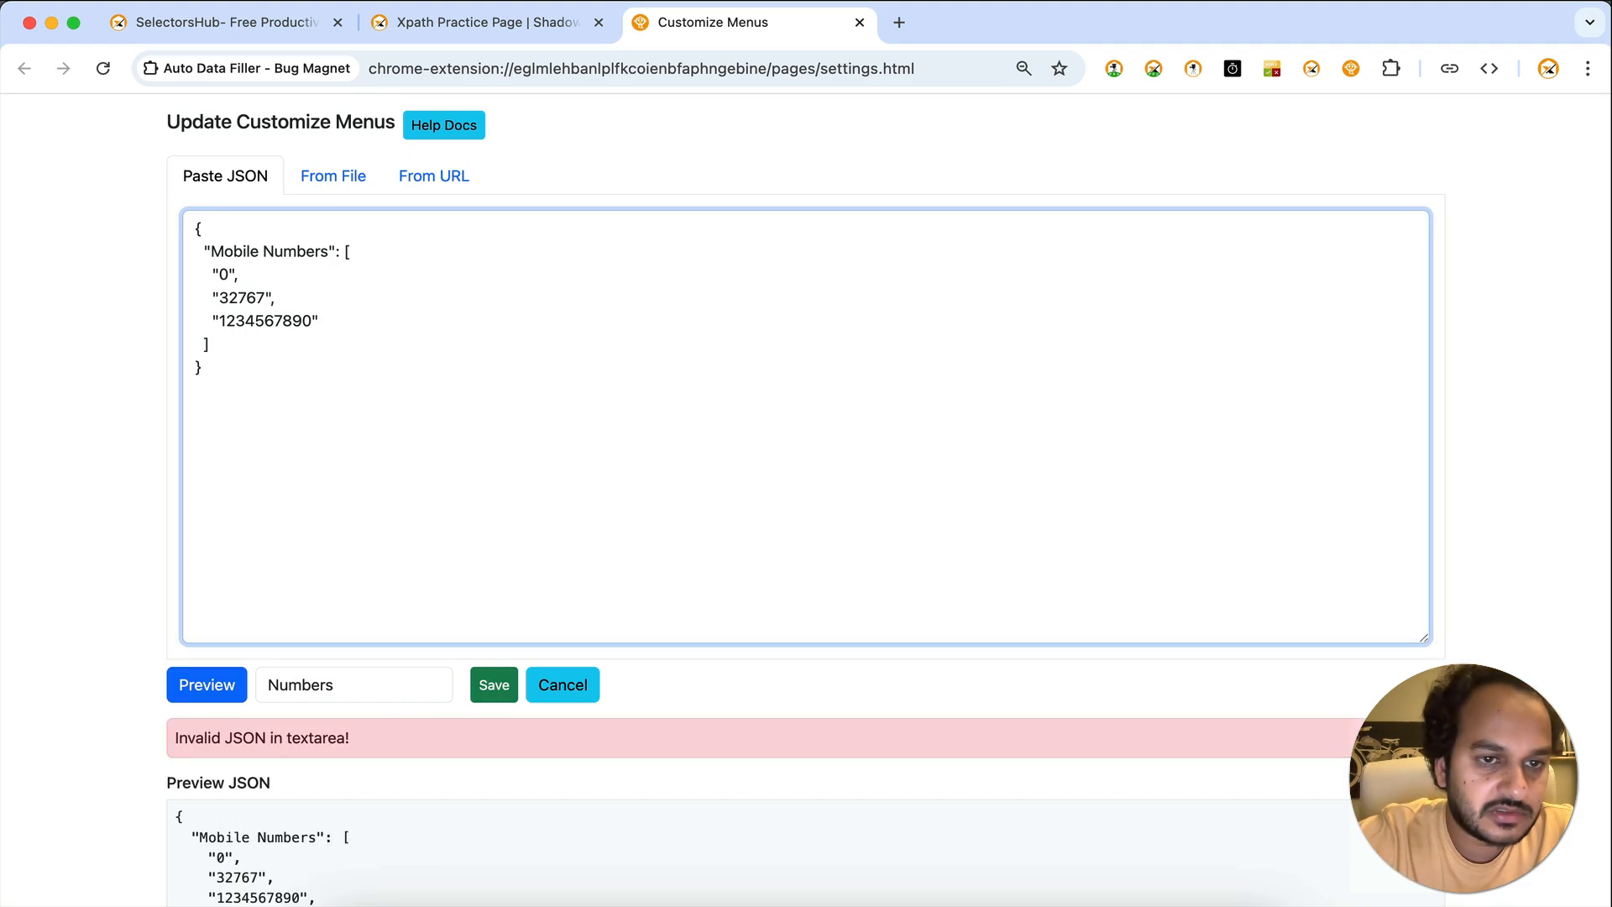
{"action": "left_click", "coordinate": [228, 685]}
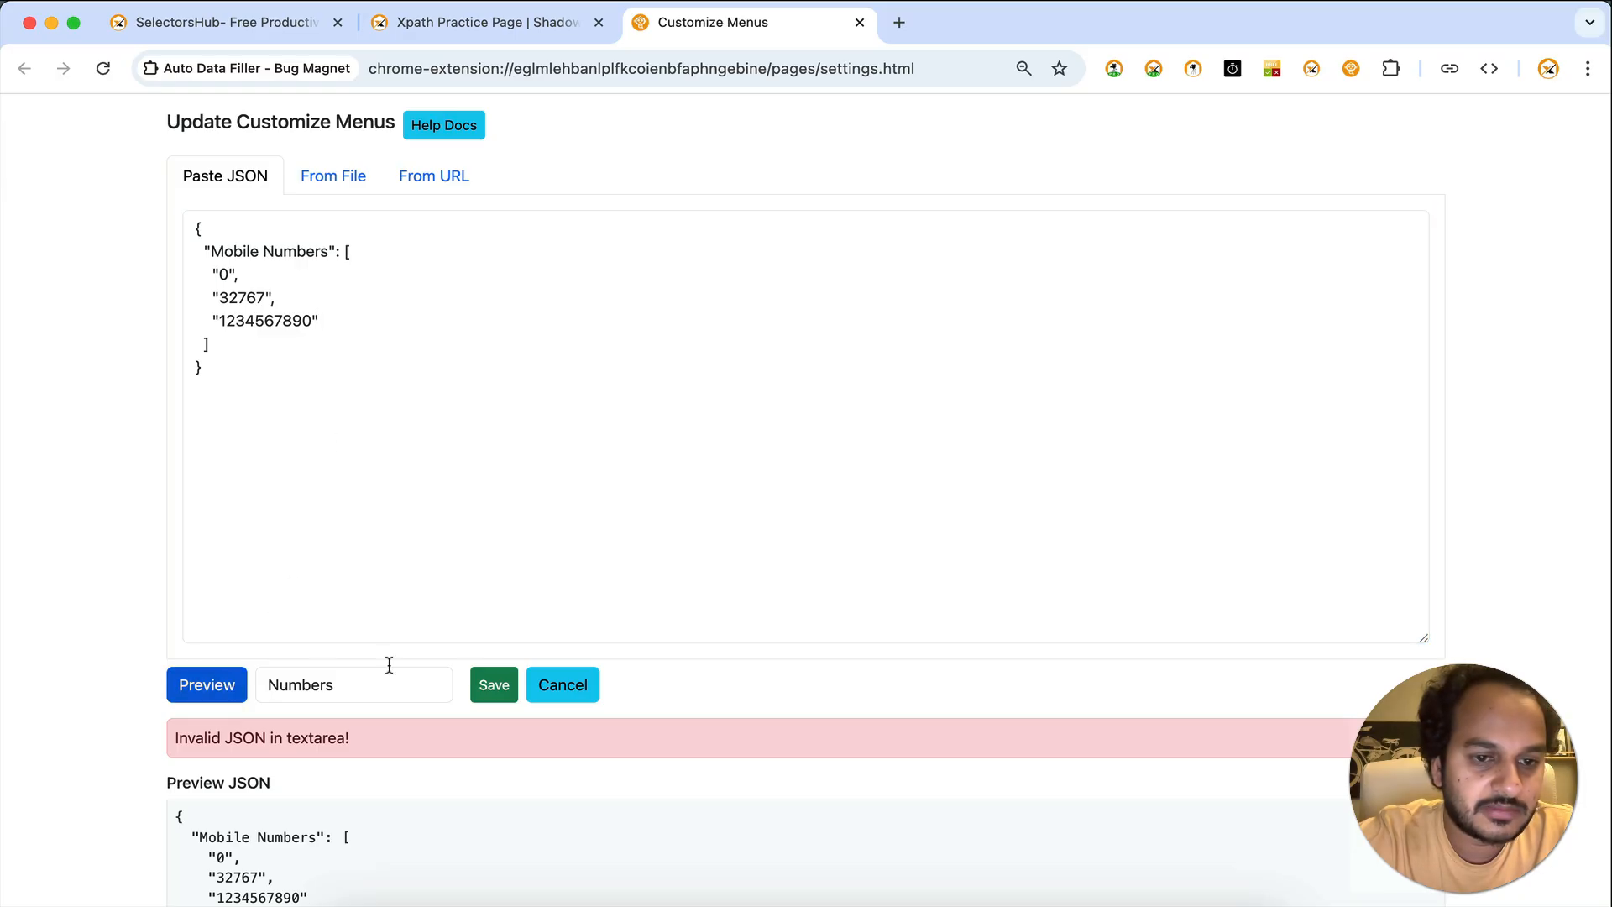
{"action": "left_click", "coordinate": [494, 687]}
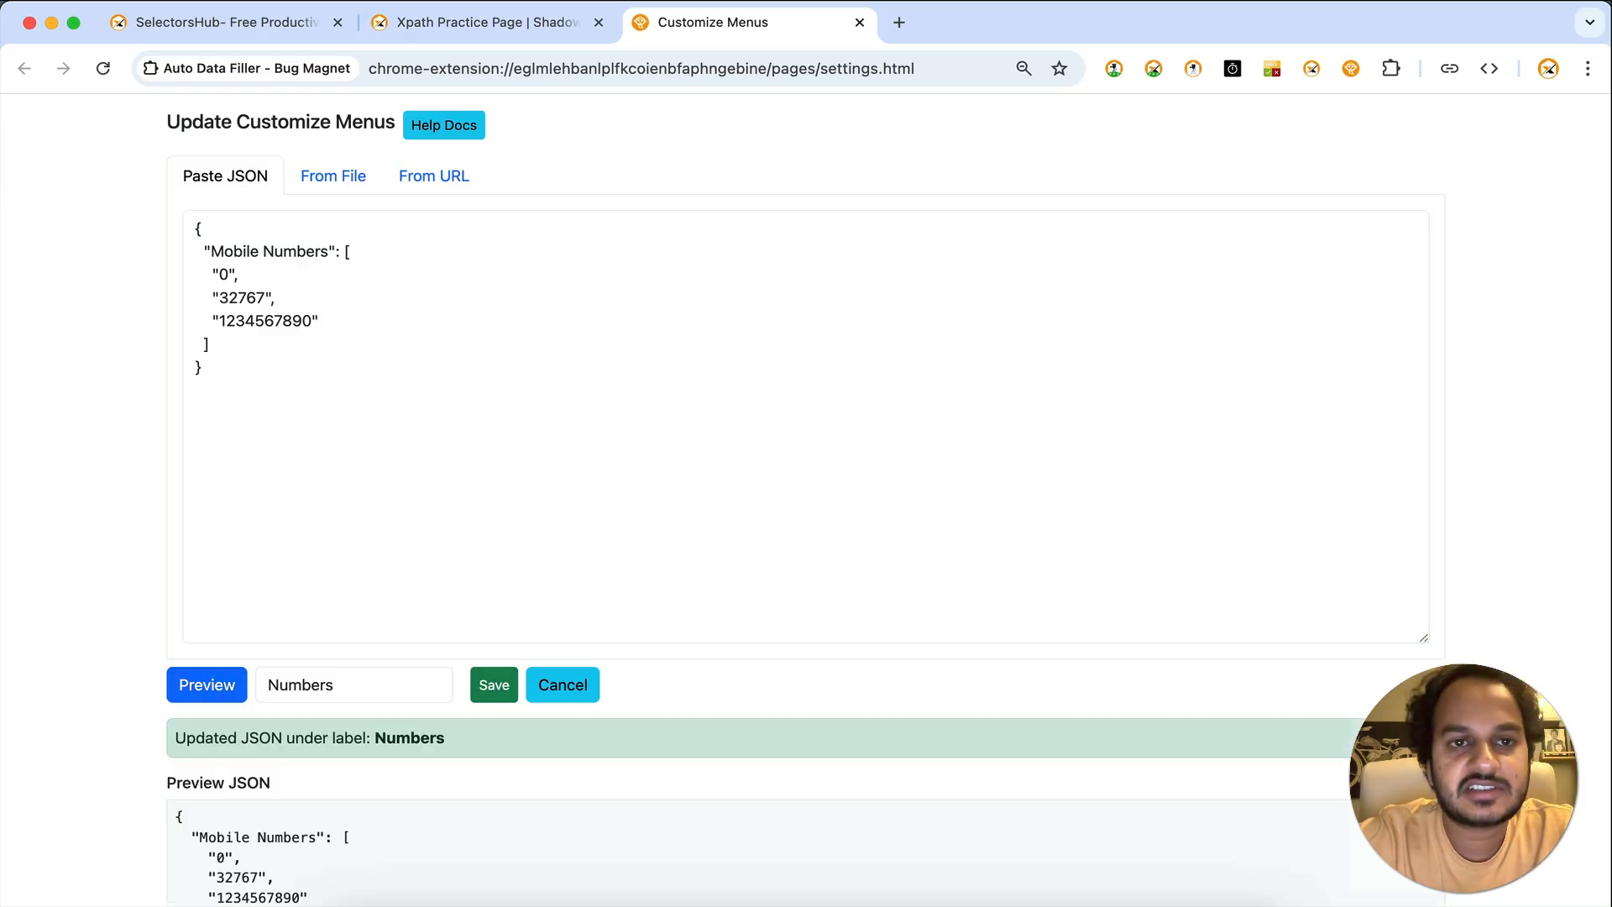
Clear the practice page's Mobile Number field and check the Auto Data Filler's Mobile Numbers and Payment cards submenus for it.
{"action": "left_click", "coordinate": [493, 25]}
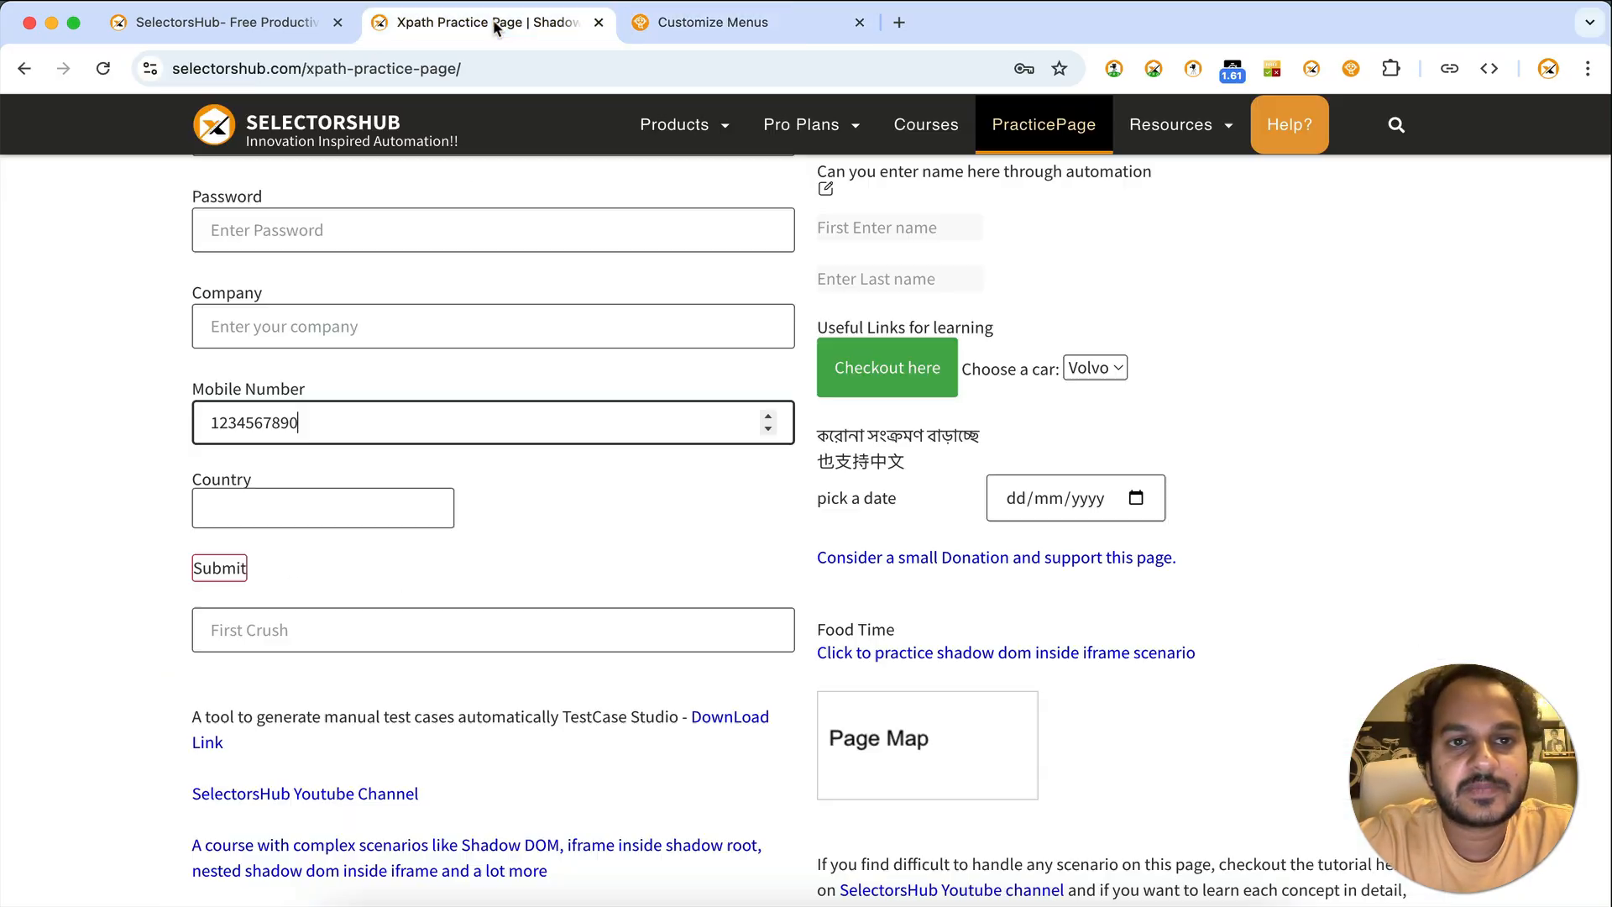
{"action": "key", "text": "super+a"}
{"action": "key", "text": "BackSpace"}
{"action": "right_click", "coordinate": [348, 415]}
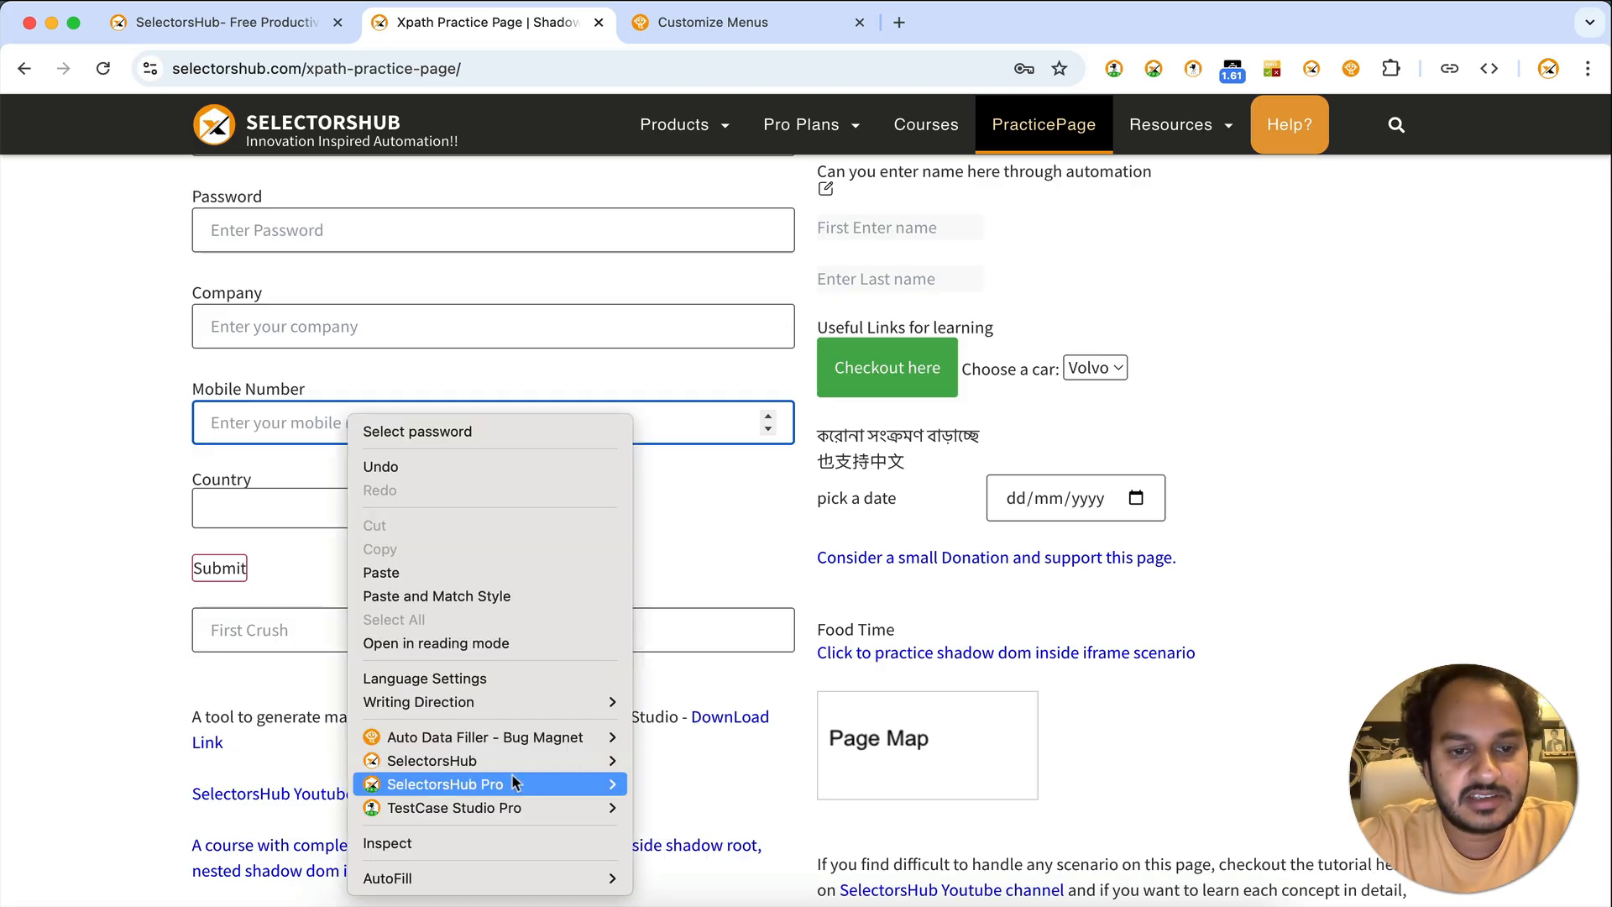
{"action": "mouse_move", "coordinate": [504, 739]}
{"action": "mouse_move", "coordinate": [765, 727]}
{"action": "mouse_move", "coordinate": [774, 686]}
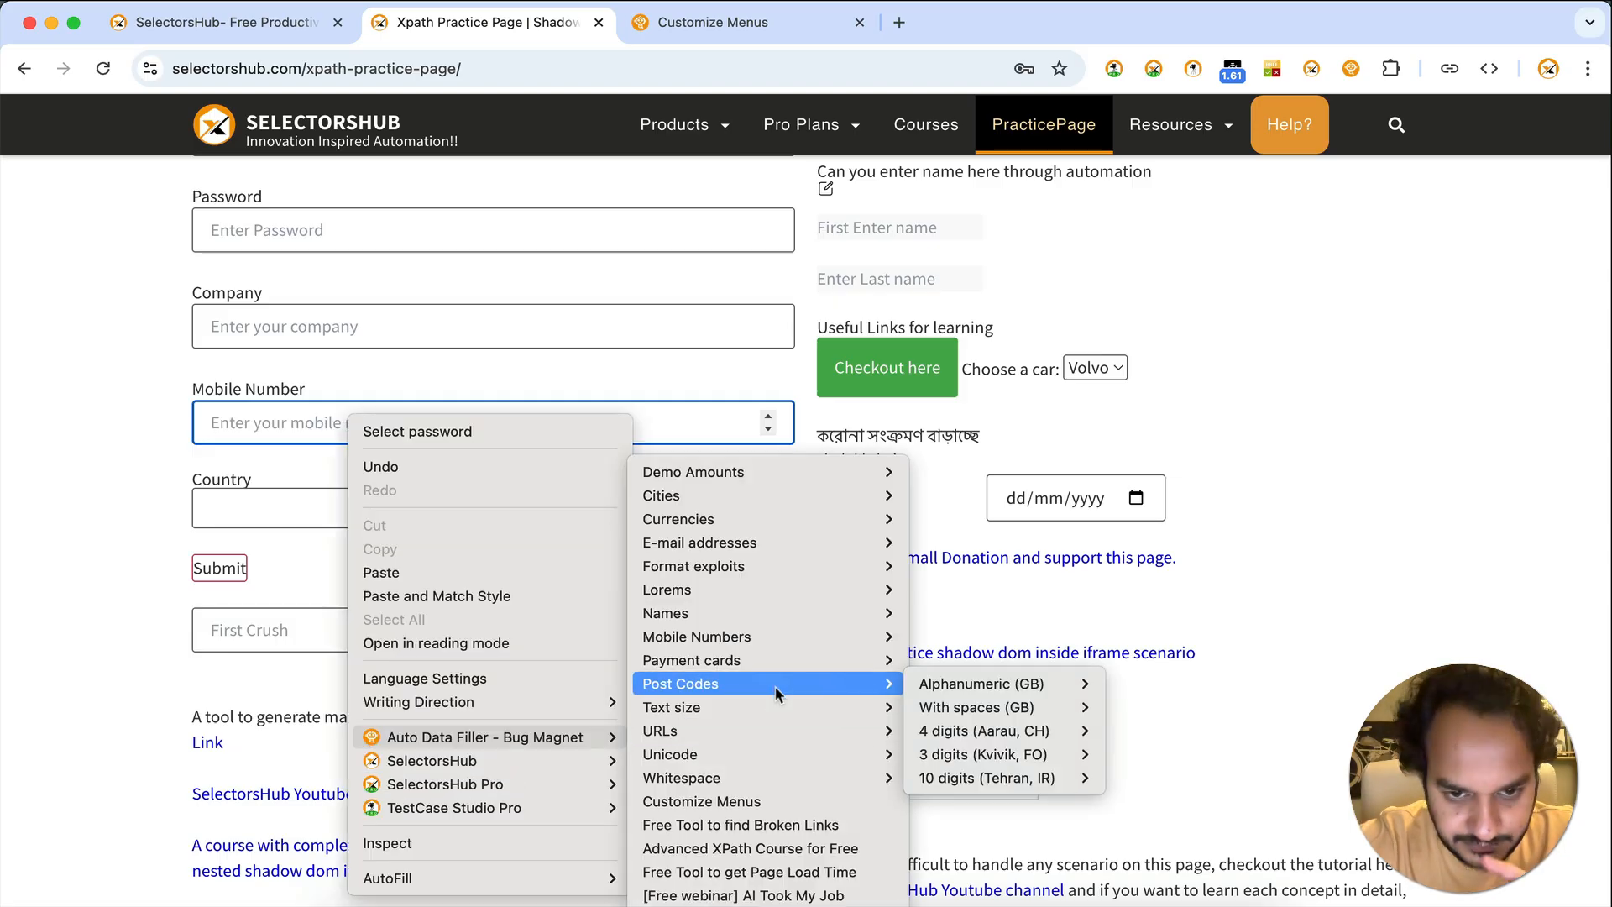
{"action": "mouse_move", "coordinate": [827, 637]}
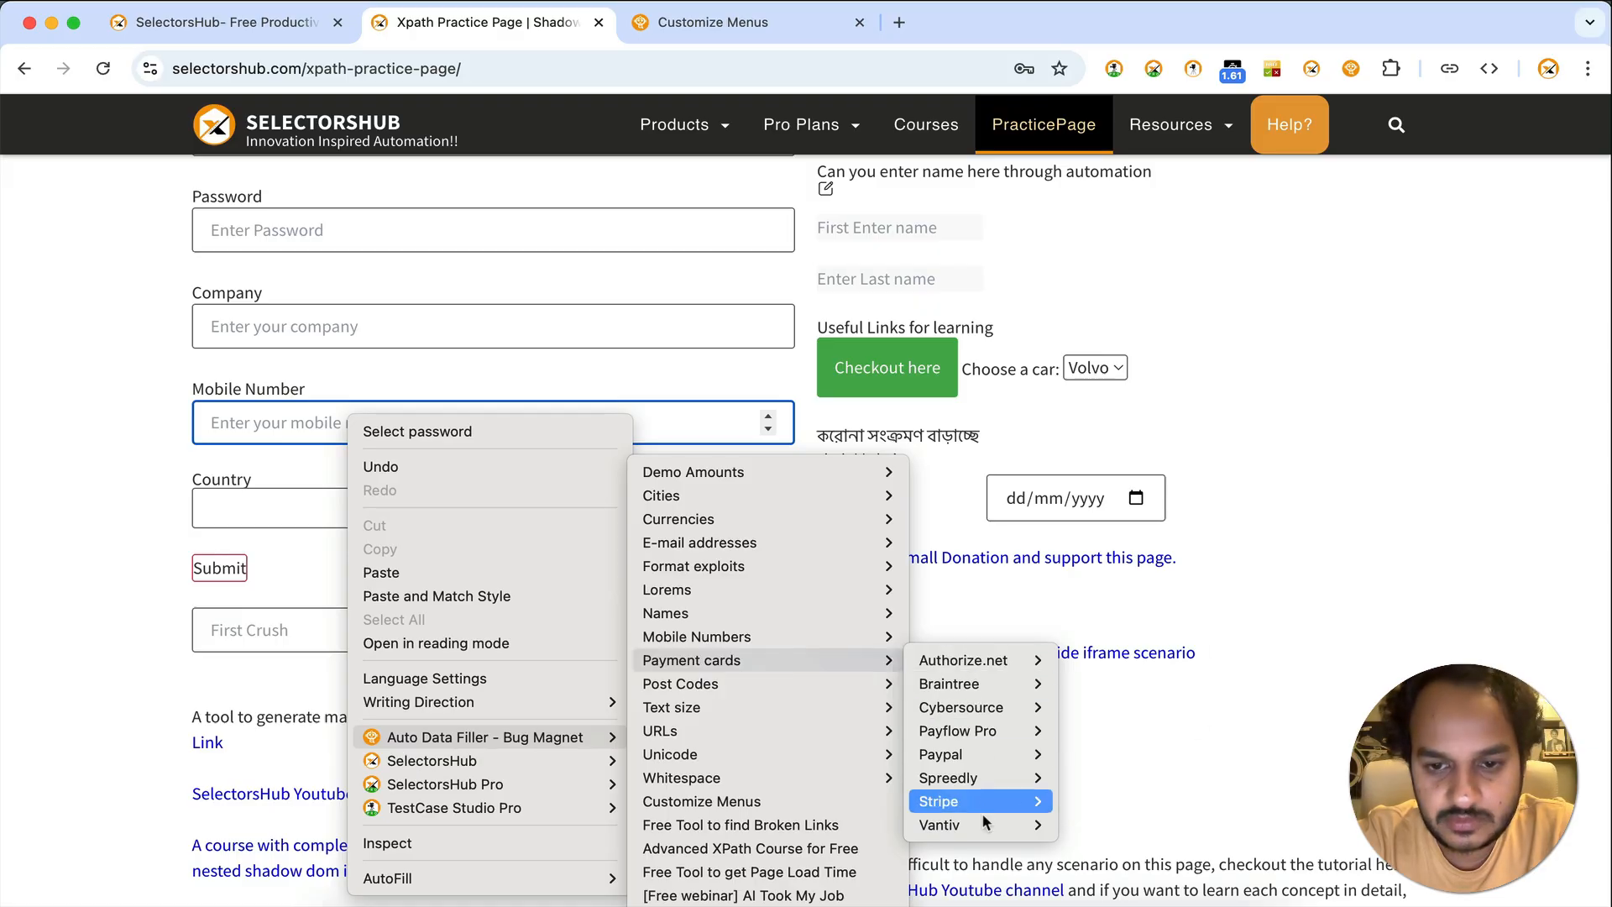
{"action": "mouse_move", "coordinate": [984, 825]}
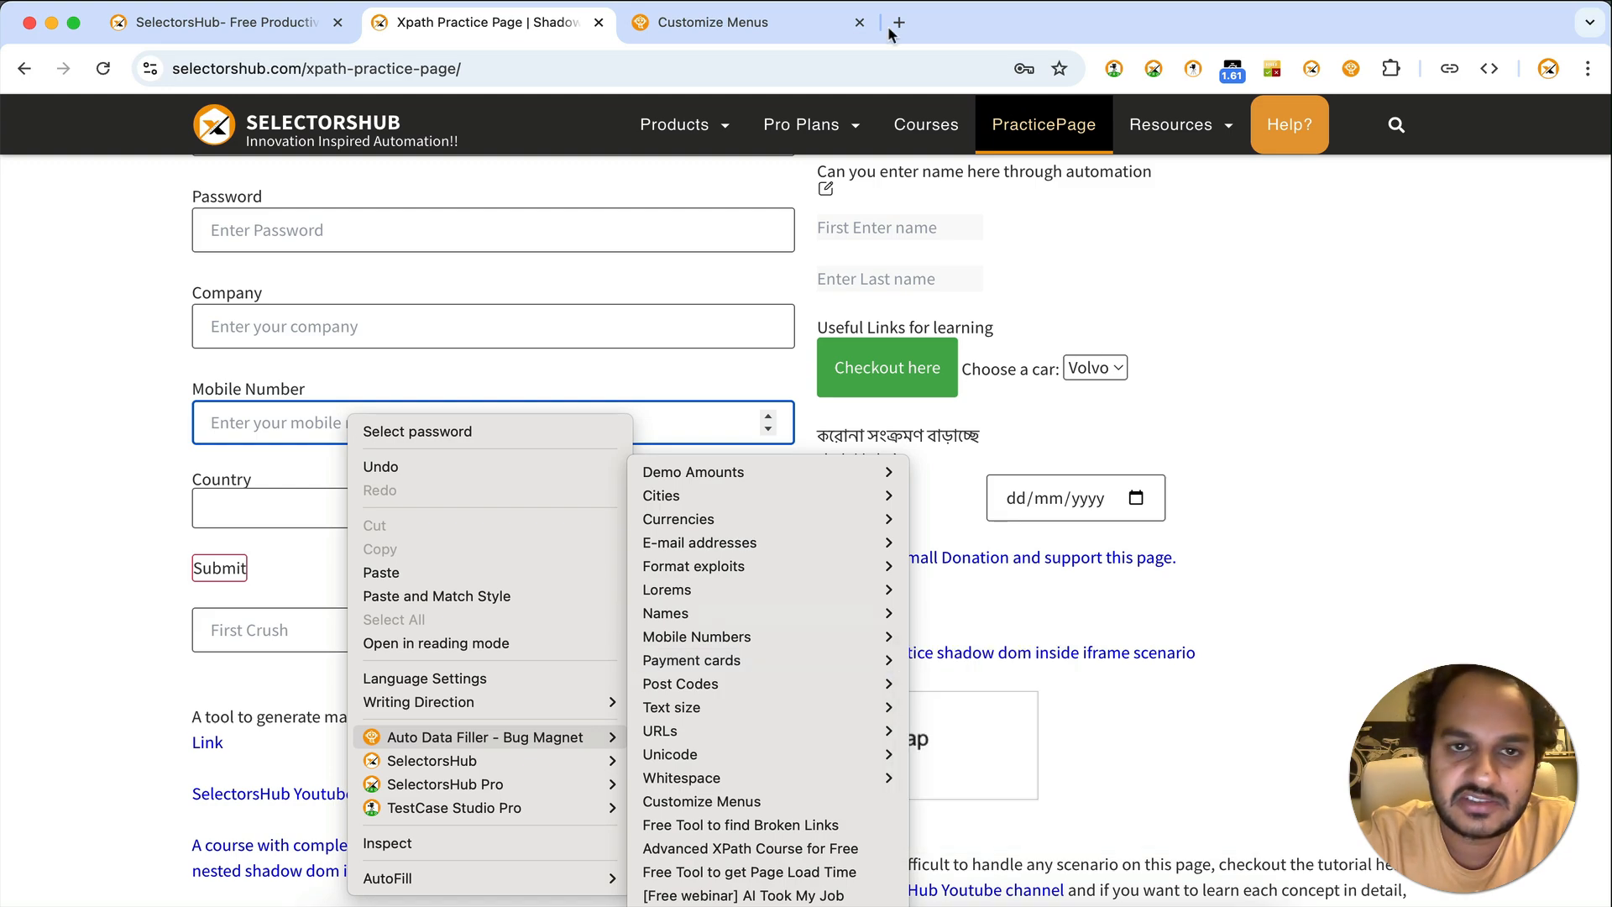
Close the Numbers edit on the Customize Menus page and open the PaymentCards menu for editing.
{"action": "left_click", "coordinate": [791, 28]}
{"action": "left_click", "coordinate": [787, 25]}
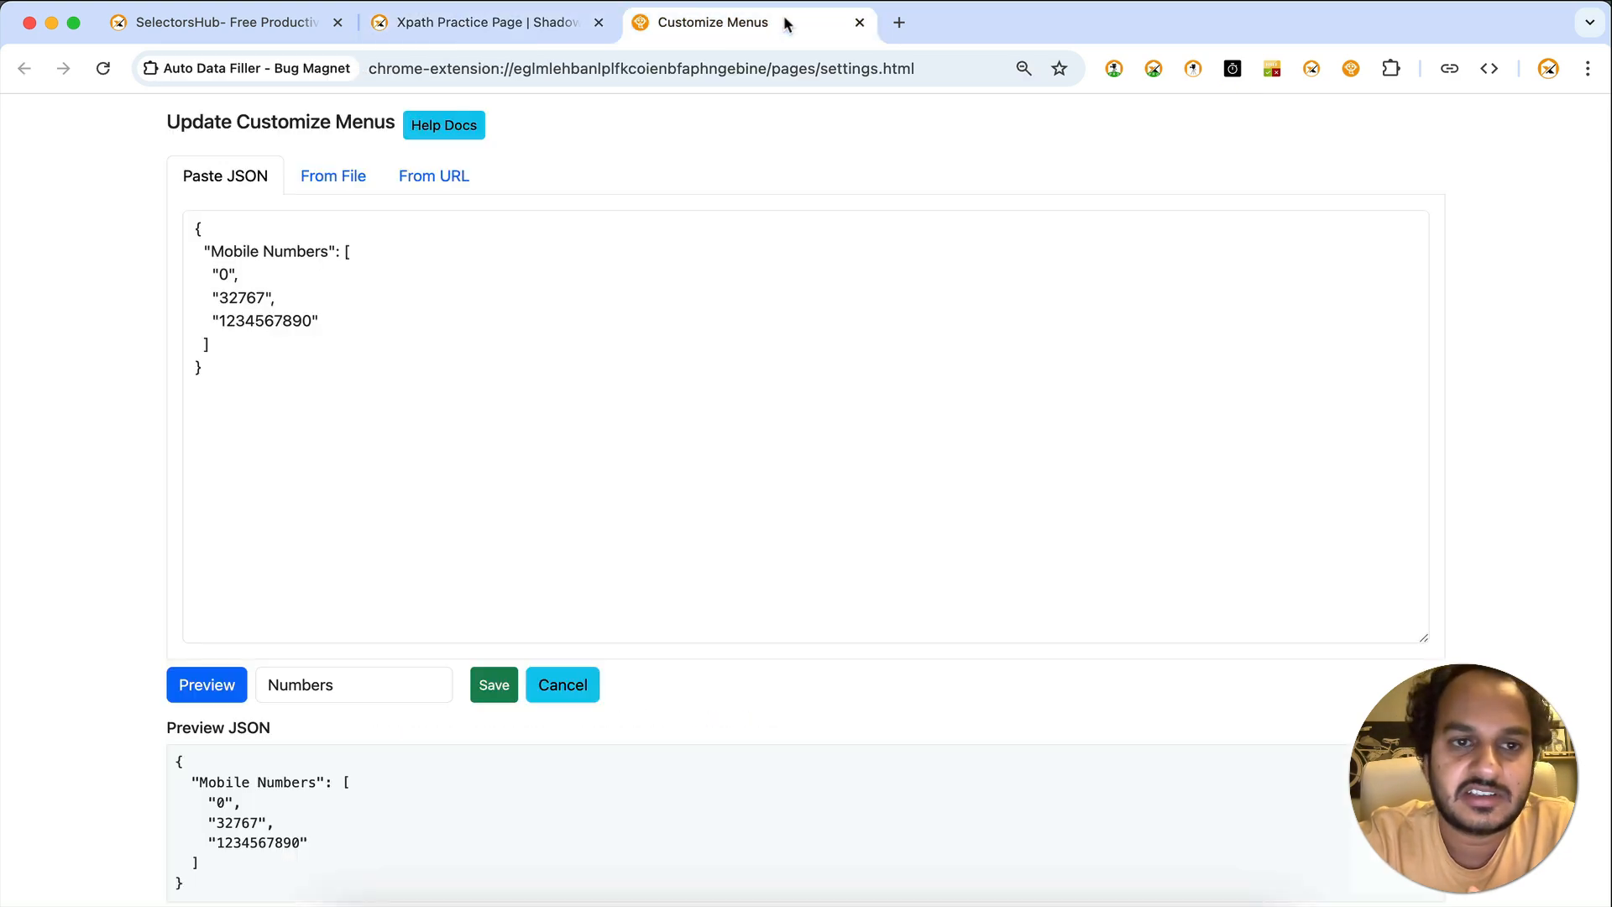
{"action": "left_click", "coordinate": [489, 684]}
{"action": "scroll", "coordinate": [701, 532], "scroll_direction": "down", "scroll_amount": 7}
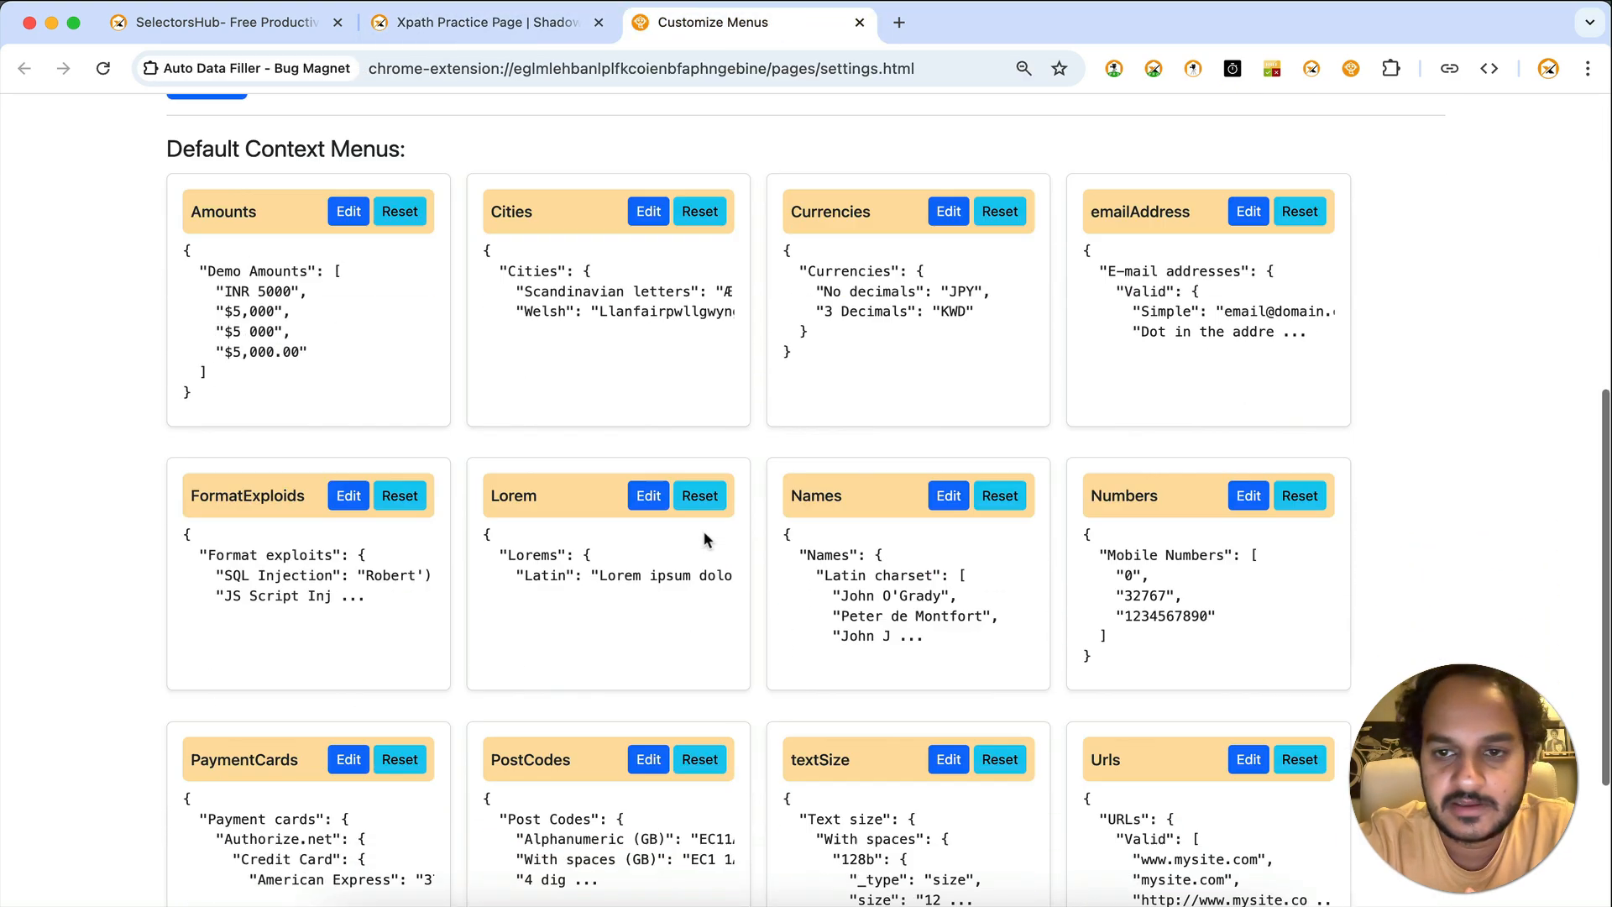
{"action": "scroll", "coordinate": [704, 539], "scroll_direction": "down", "scroll_amount": 4}
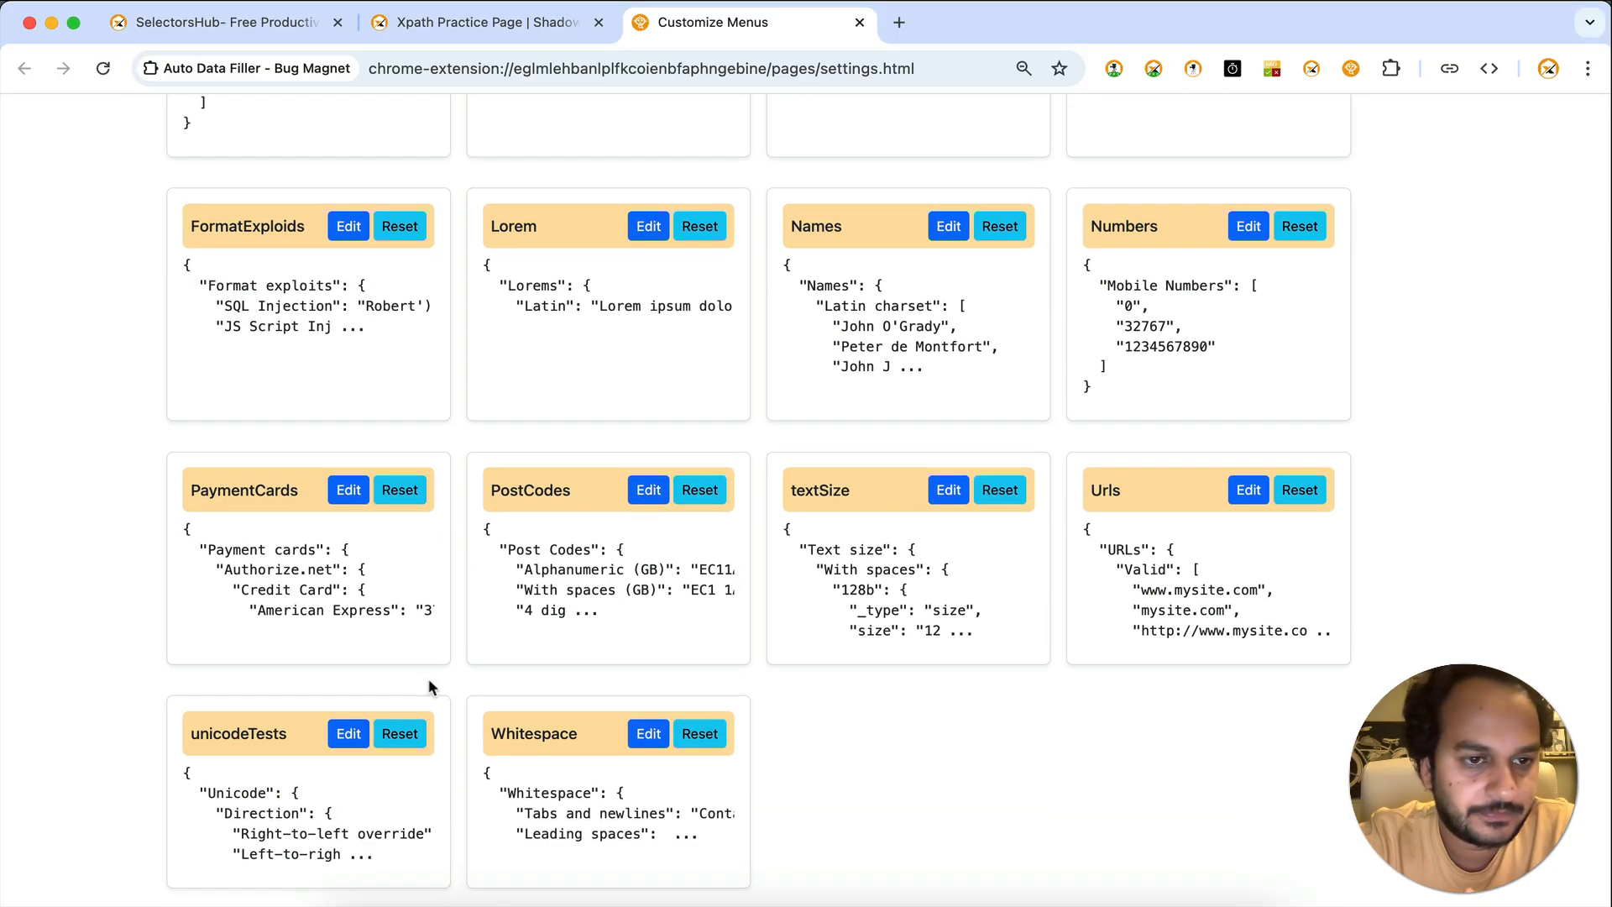
{"action": "left_click", "coordinate": [348, 490]}
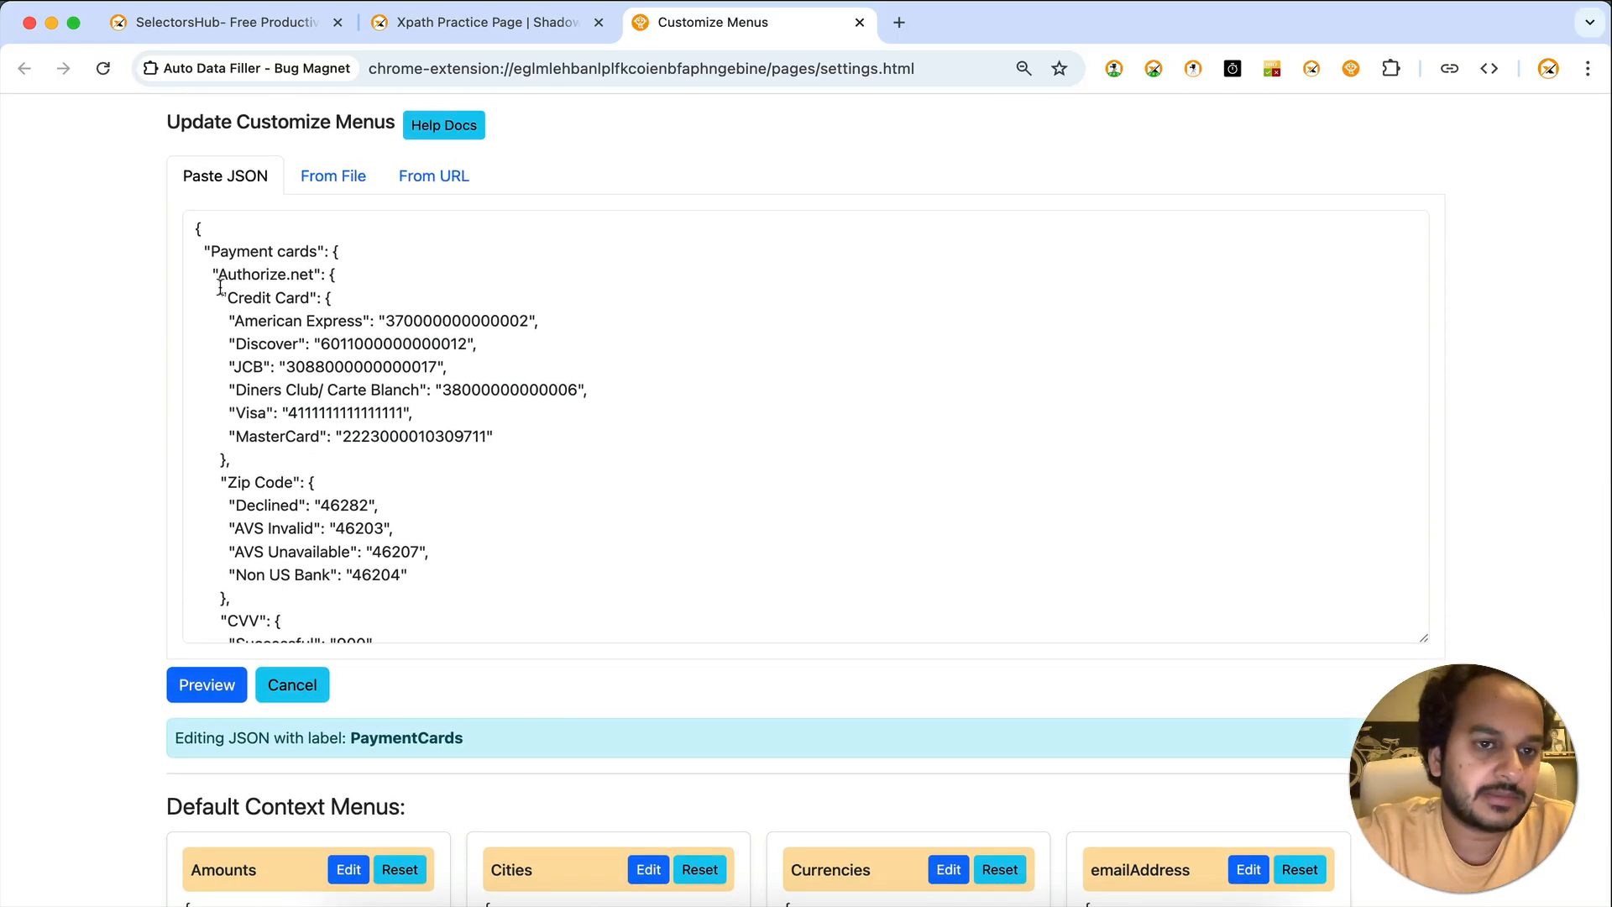
Delete all Payment cards JSON sections from "Authorize.net" up to "Stripe" with the leftover blank line, preview the JSON and save it.
{"action": "left_click_drag", "start_coordinate": [208, 276], "coordinate": [224, 386]}
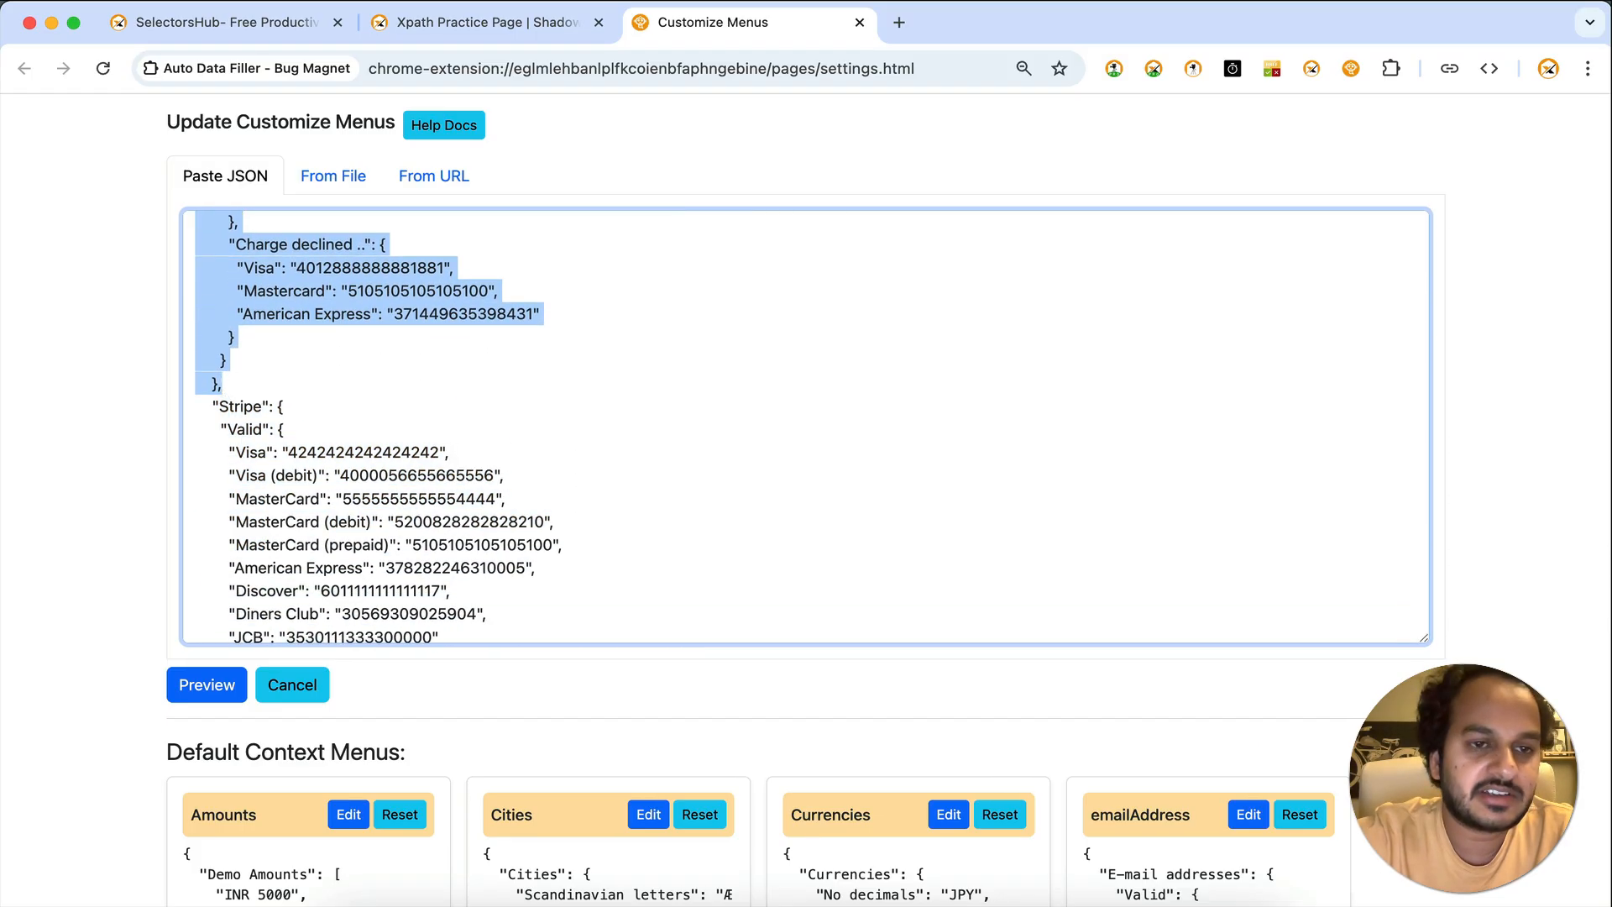
{"action": "key", "text": "BackSpace"}
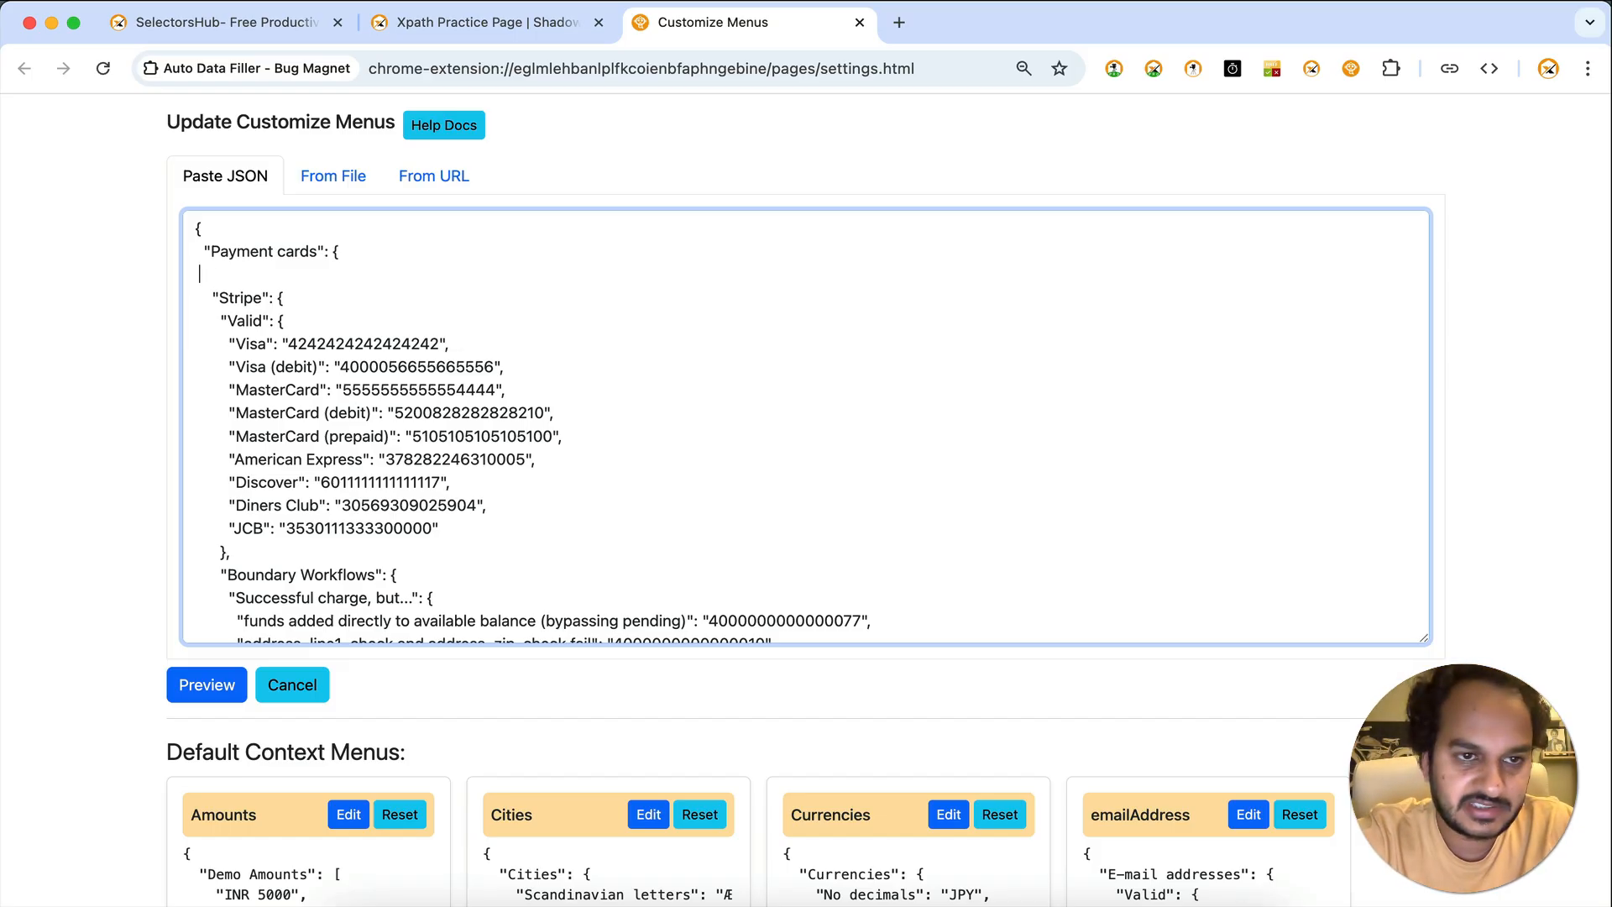
{"action": "key", "text": "BackSpace"}
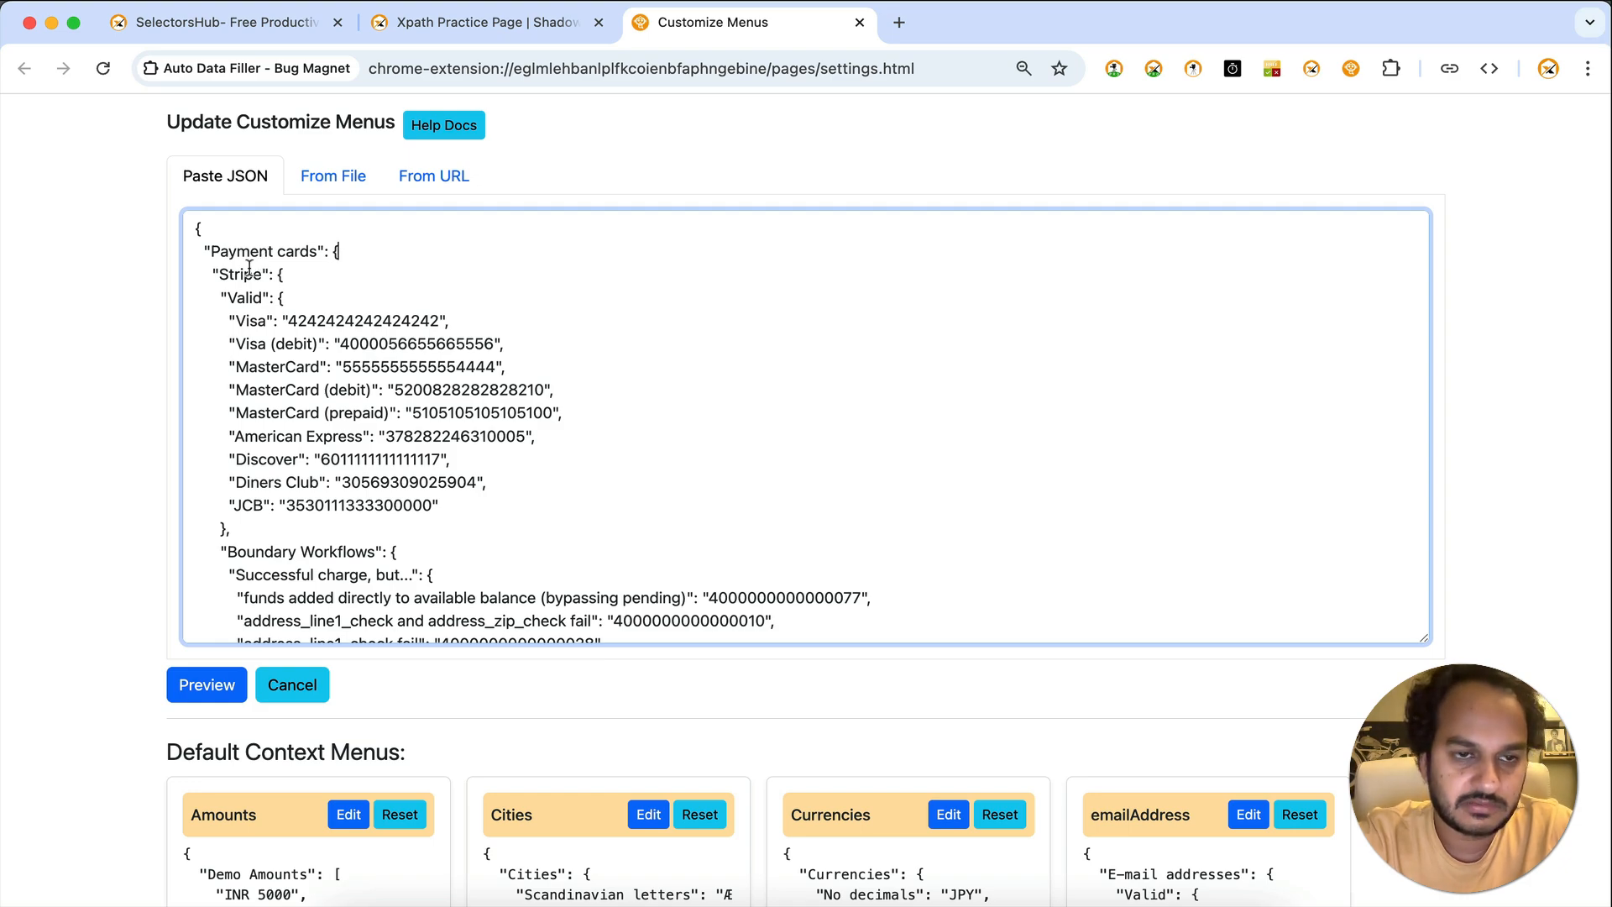
{"action": "left_click", "coordinate": [217, 689]}
{"action": "left_click", "coordinate": [493, 684]}
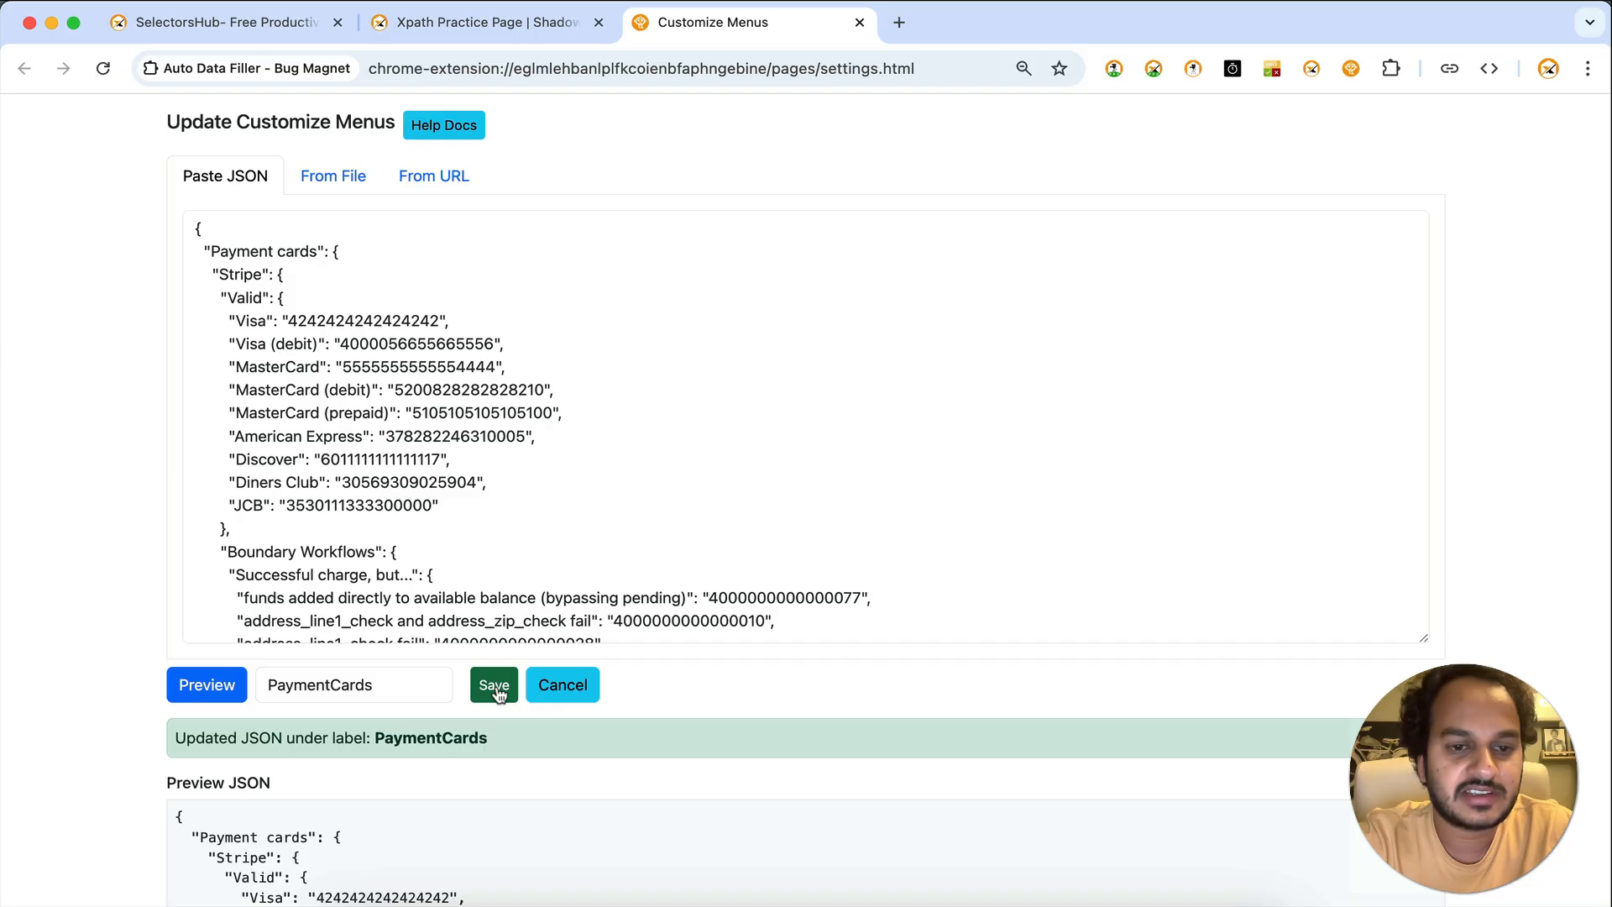
Check the Auto Data Filler's Payment cards submenu on the practice page's Mobile Number field, down to the valid Stripe cards.
{"action": "left_click", "coordinate": [520, 16]}
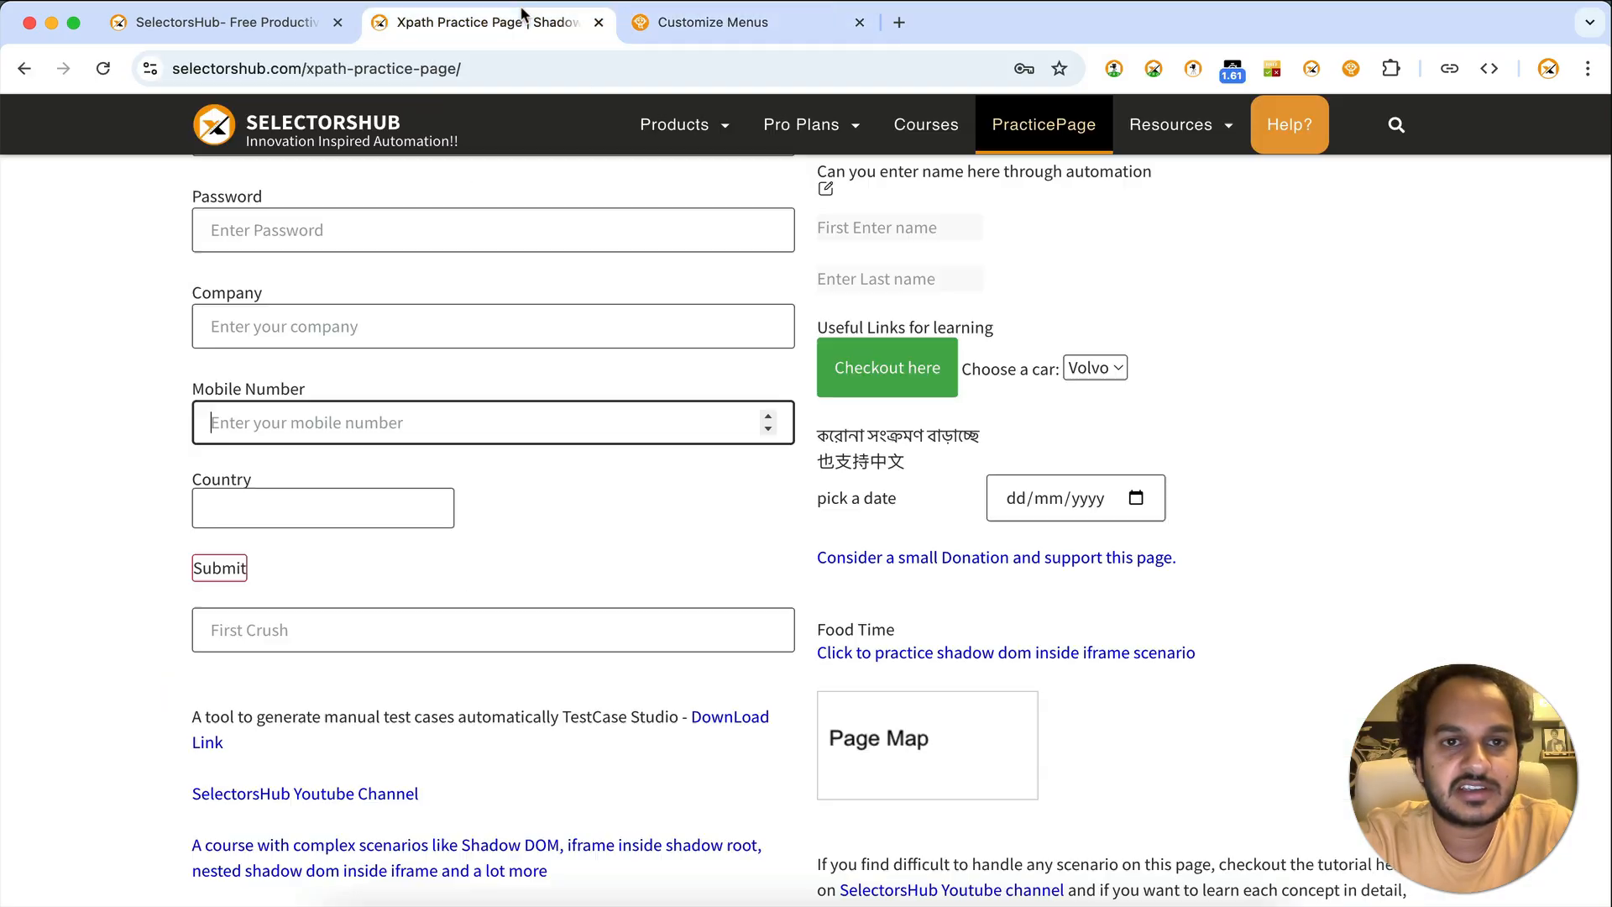
{"action": "right_click", "coordinate": [402, 422]}
{"action": "mouse_move", "coordinate": [538, 740]}
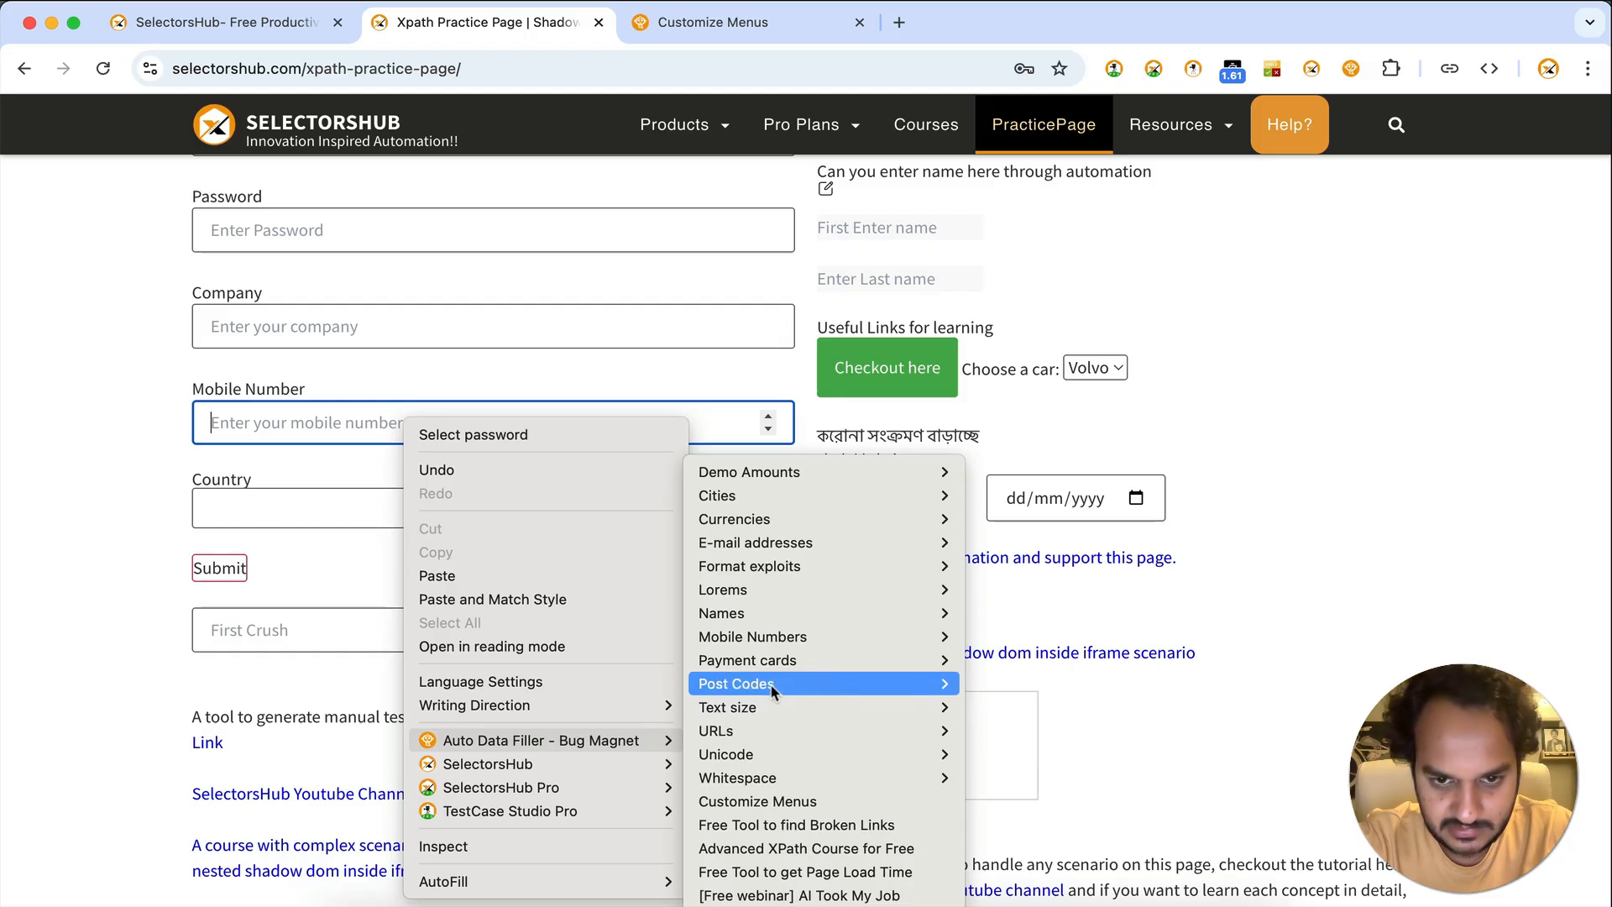
{"action": "mouse_move", "coordinate": [779, 664]}
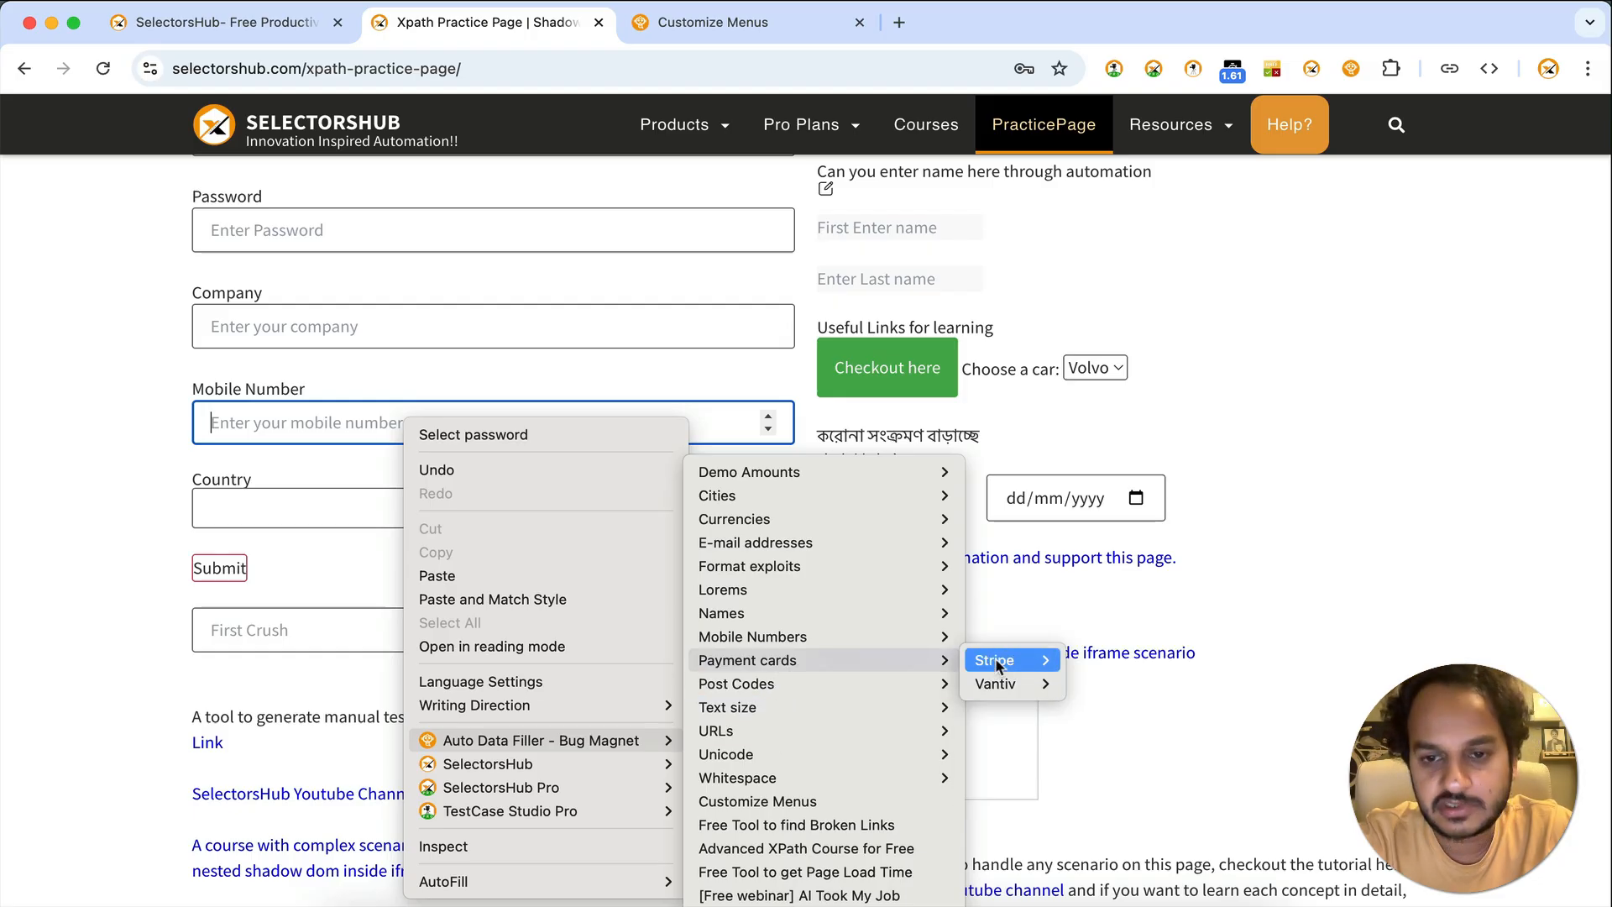
{"action": "mouse_move", "coordinate": [999, 661]}
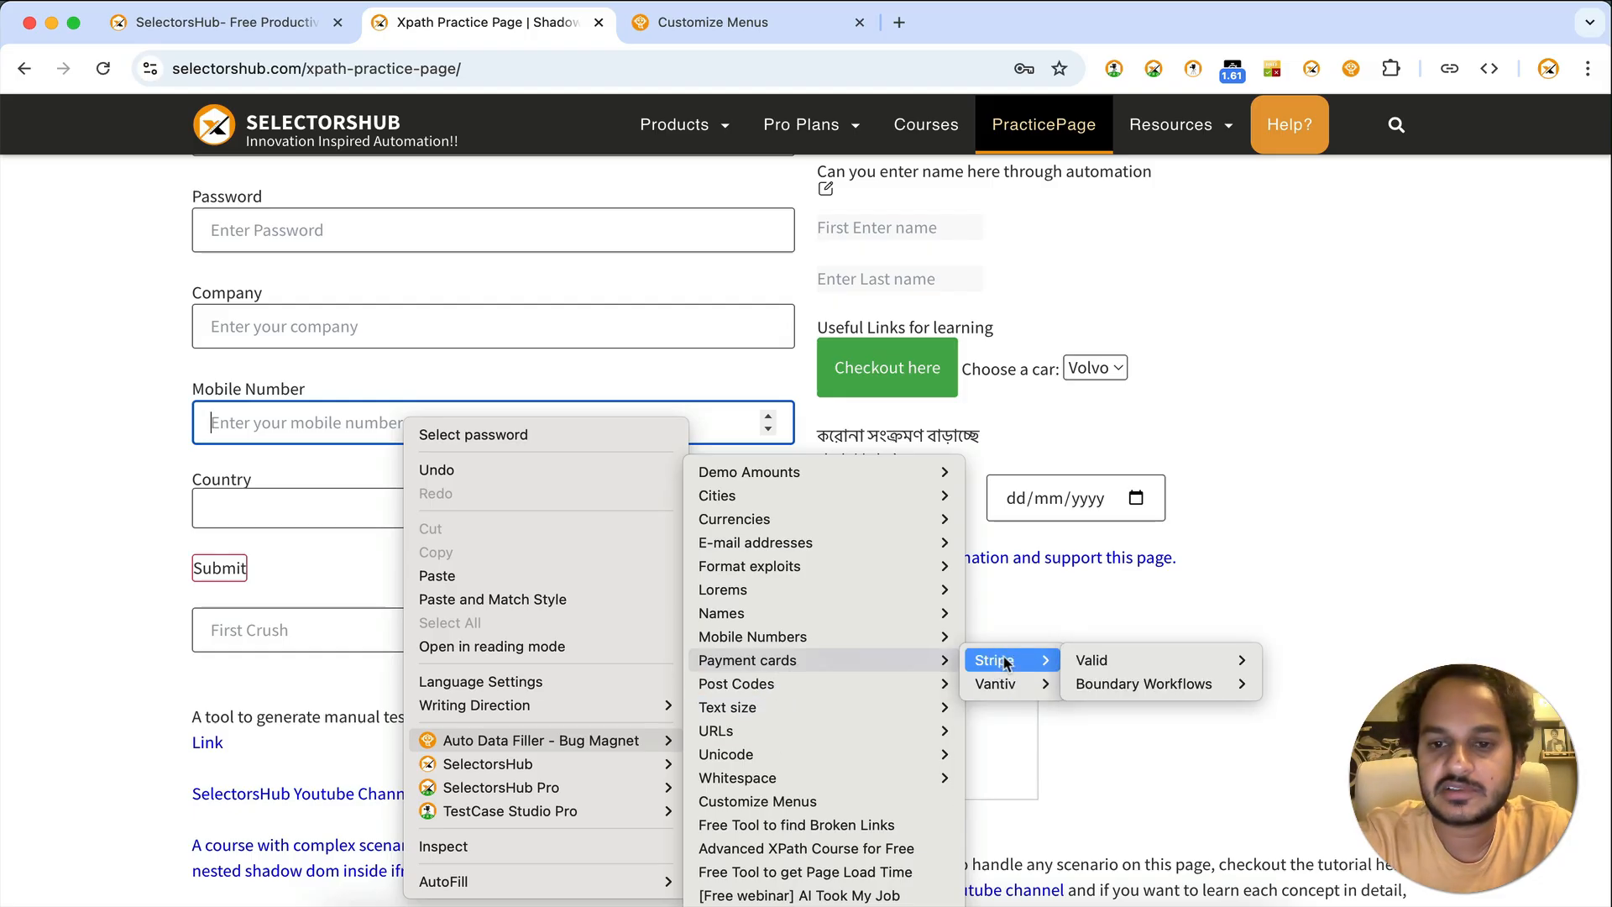
{"action": "mouse_move", "coordinate": [1117, 655]}
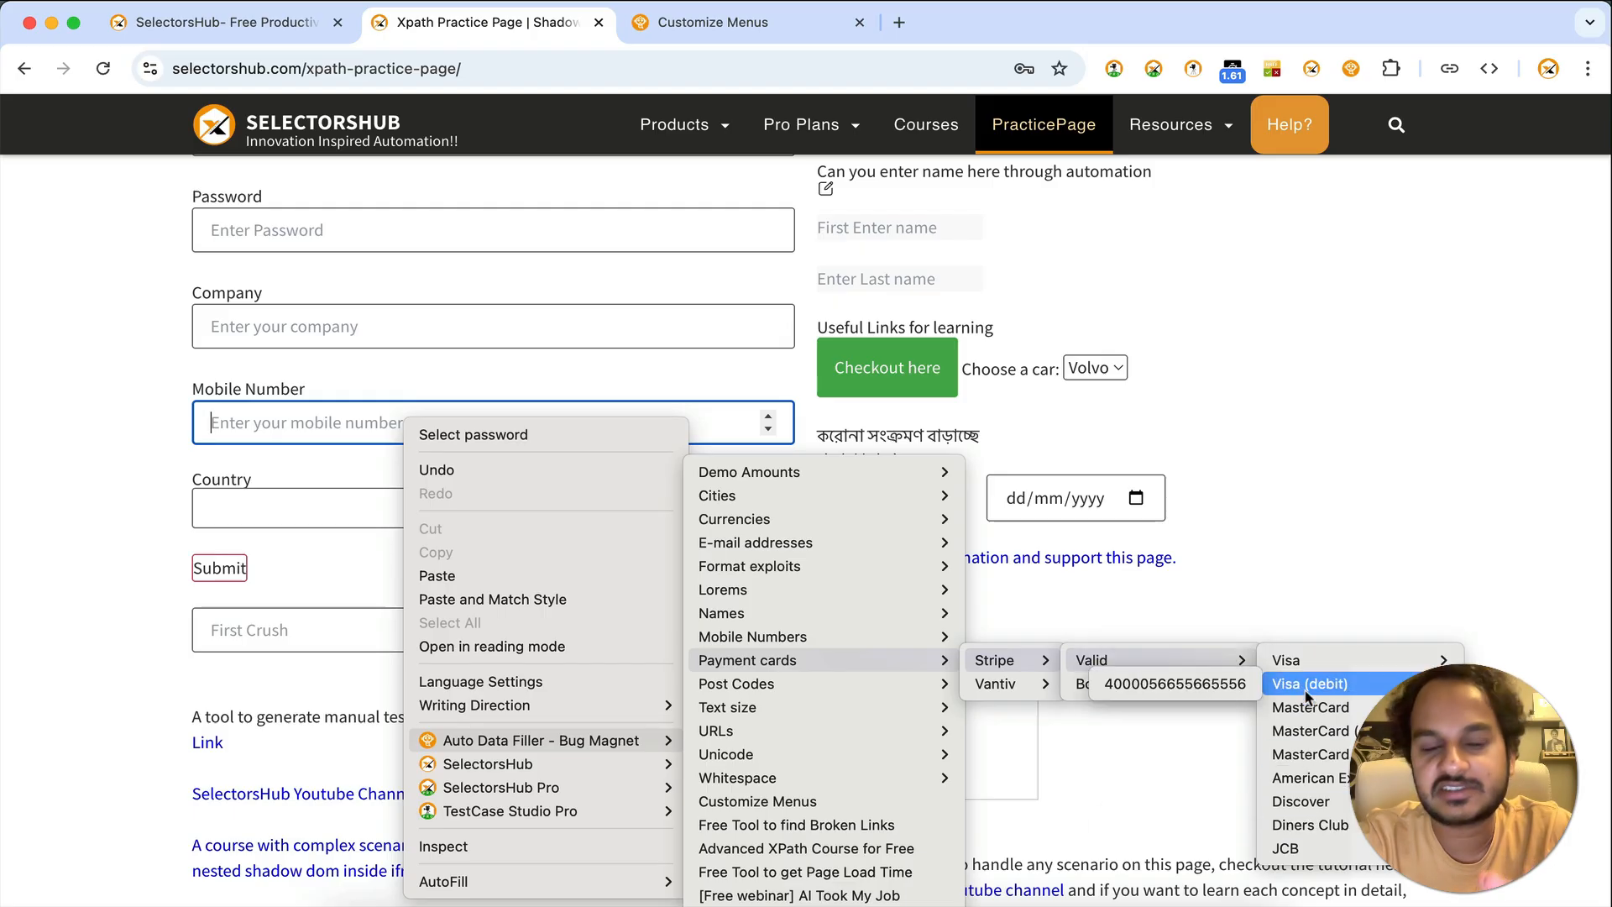
{"action": "left_click", "coordinate": [1334, 590]}
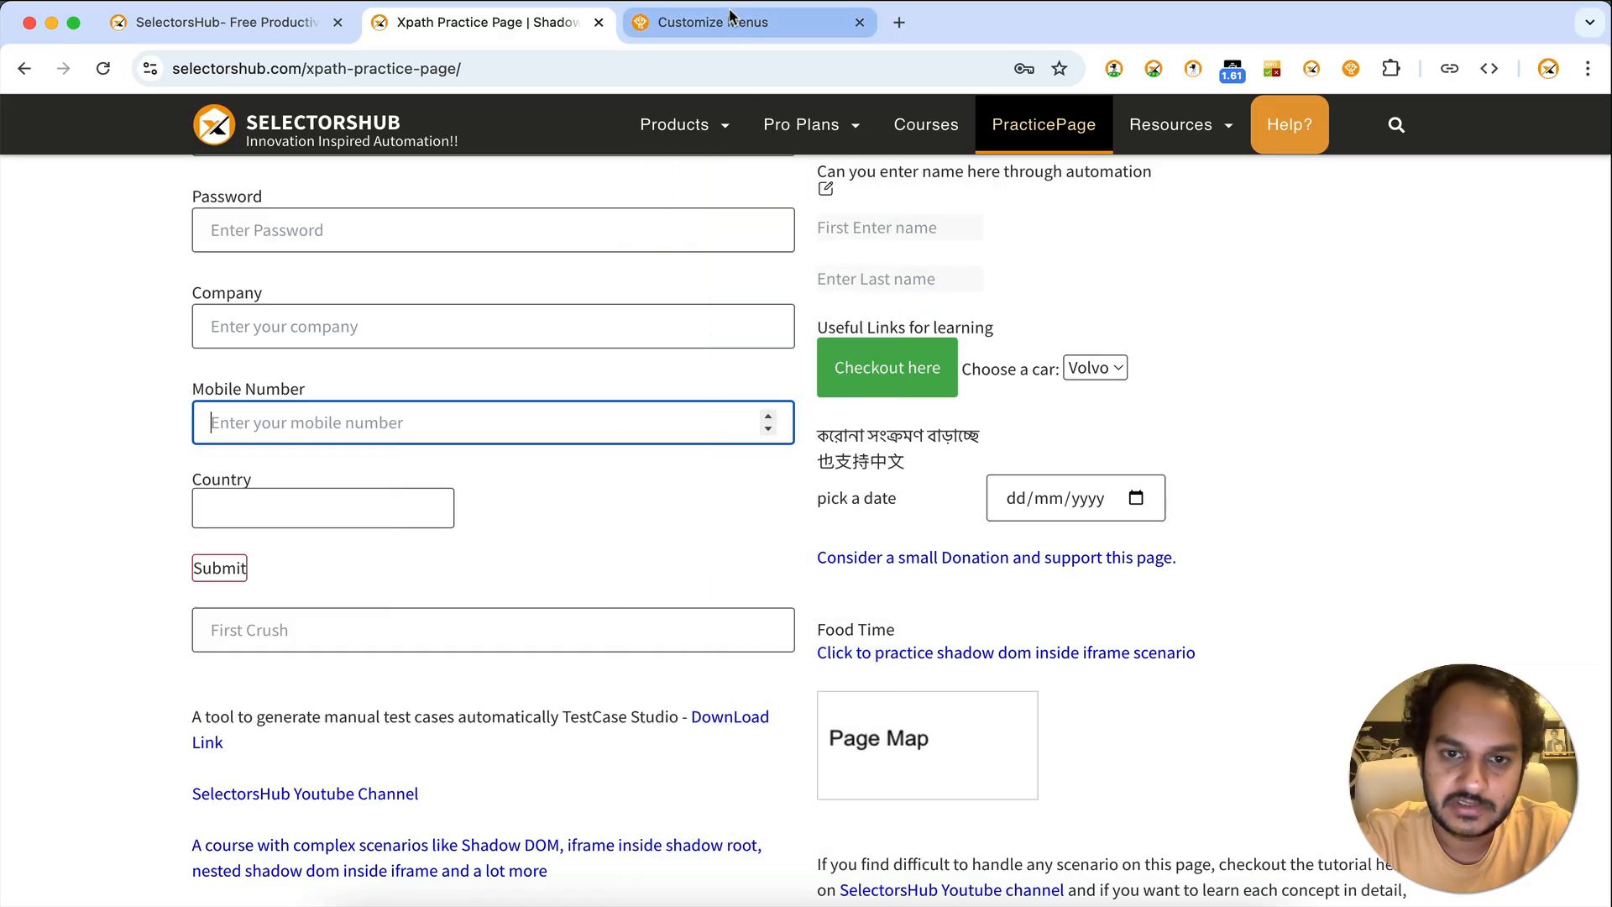
Close the PaymentCards edit on the Customize Menus page and look over the default context menus.
{"action": "left_click", "coordinate": [743, 24]}
{"action": "left_click", "coordinate": [562, 685]}
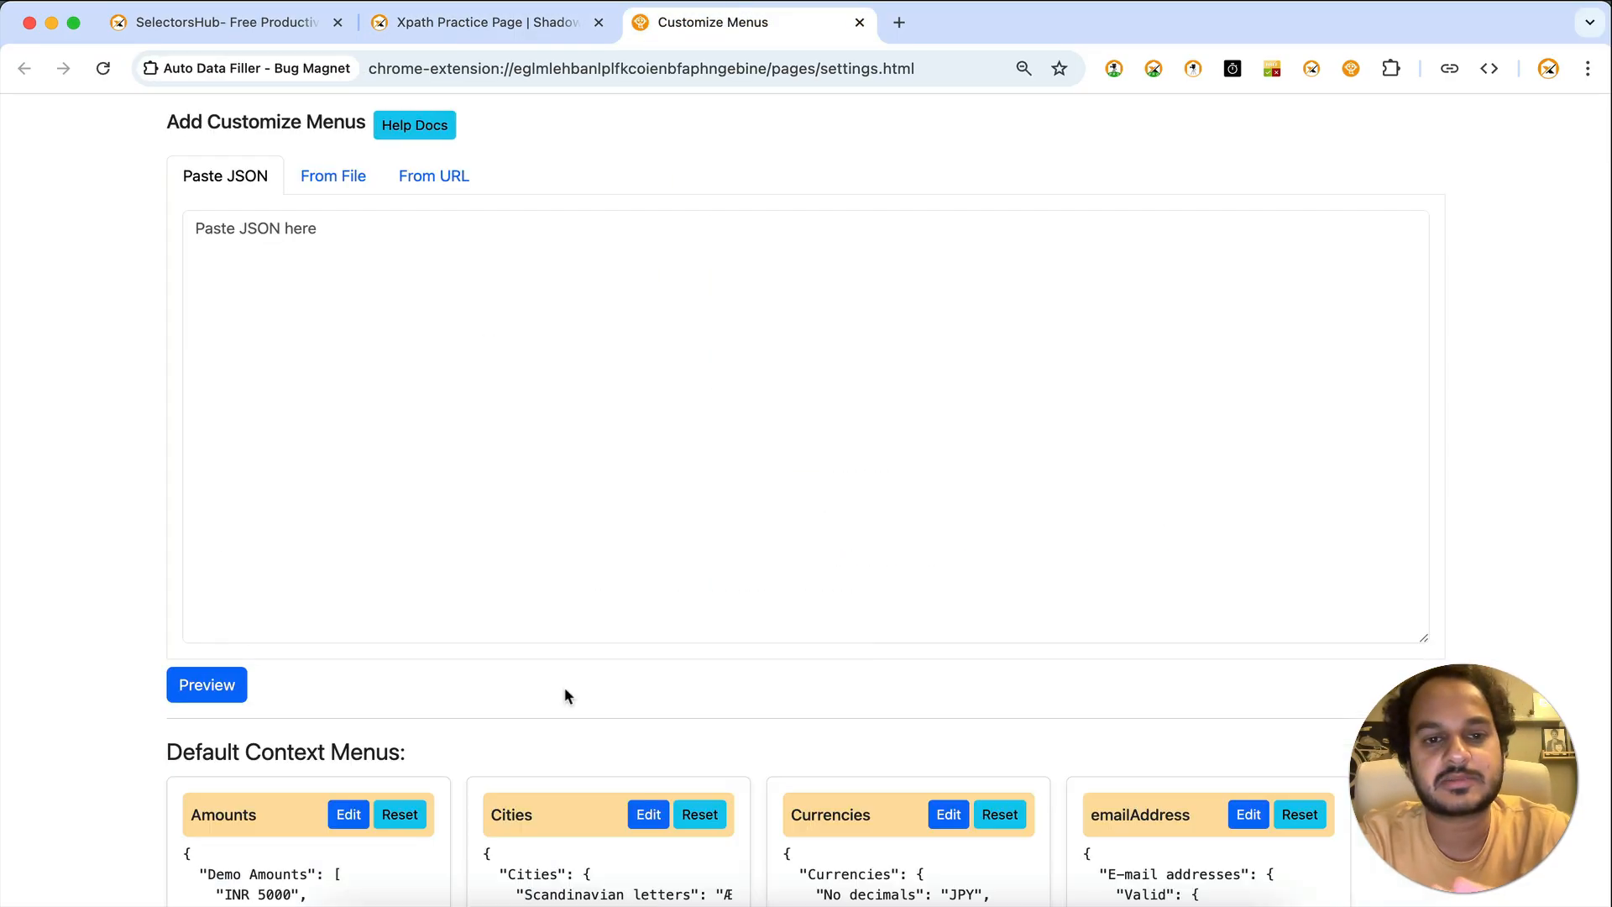
{"action": "scroll", "coordinate": [564, 687], "scroll_direction": "down", "scroll_amount": 4}
{"action": "scroll", "coordinate": [564, 687], "scroll_direction": "down", "scroll_amount": 3}
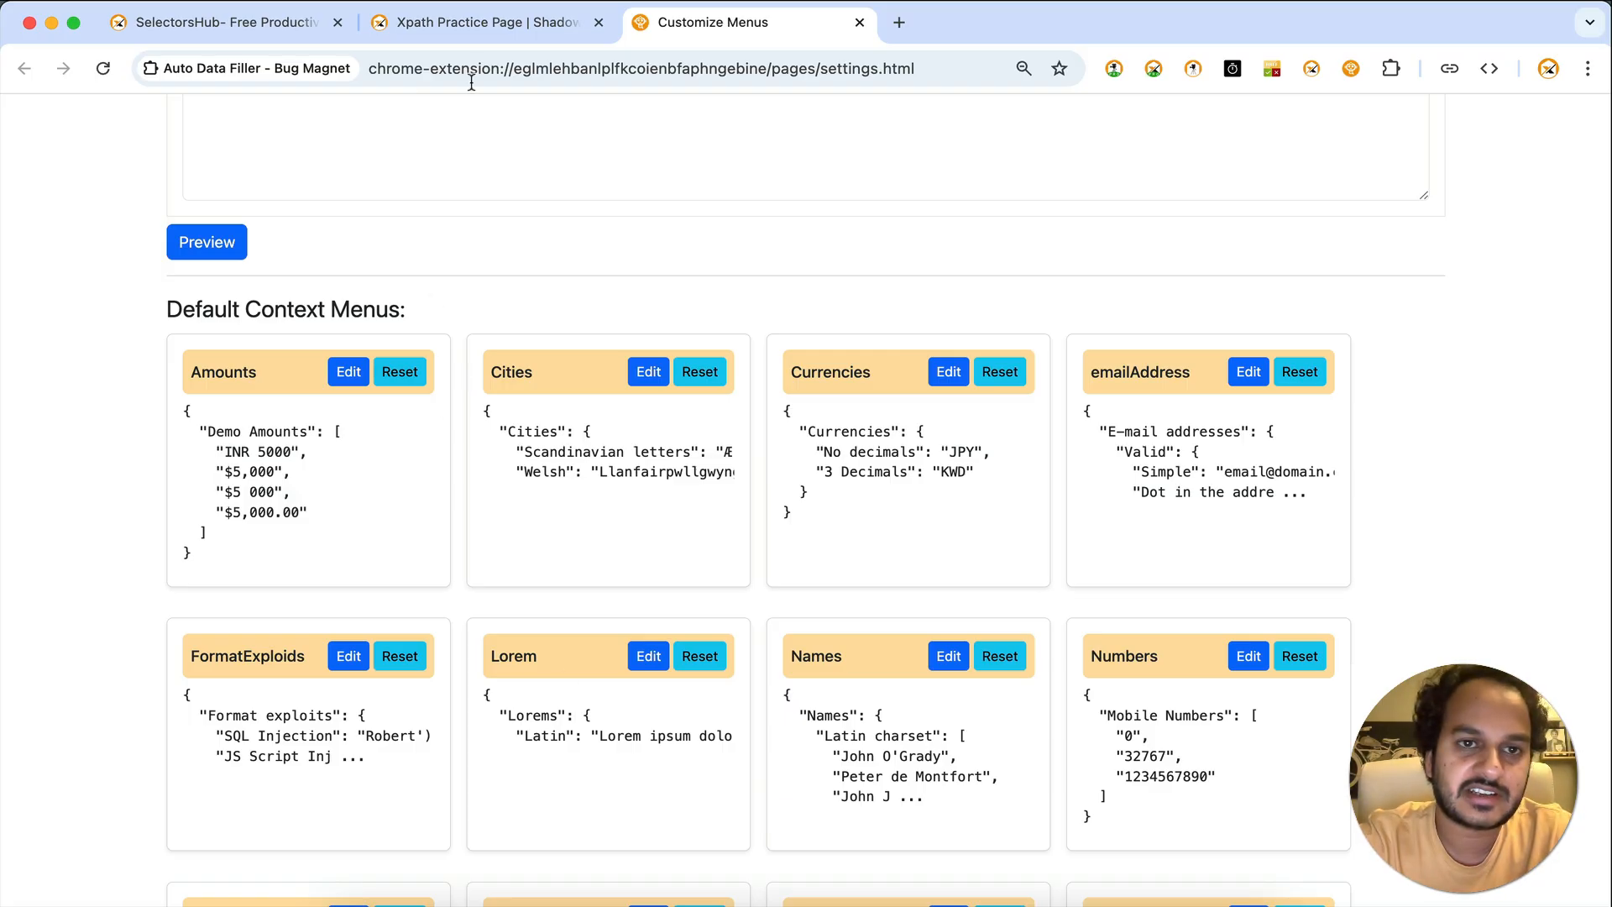
Check the Auto Data Filler's valid E-mail addresses submenu on the practice page's User Email field.
{"action": "left_click", "coordinate": [487, 22]}
{"action": "scroll", "coordinate": [269, 269], "scroll_direction": "up", "scroll_amount": 2}
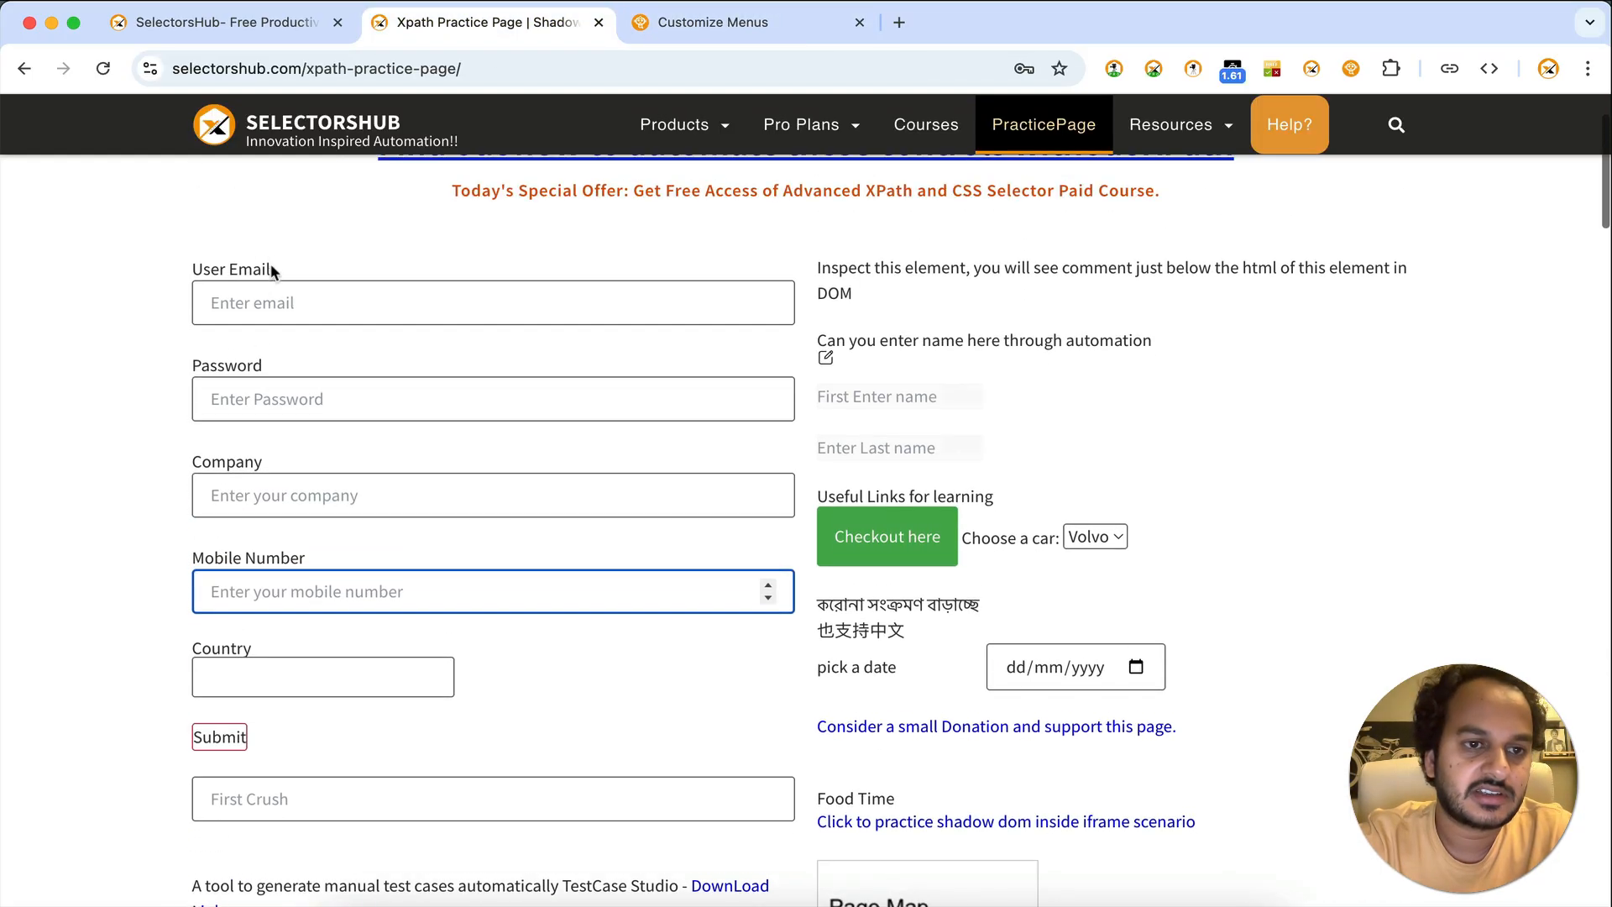
{"action": "right_click", "coordinate": [272, 308]}
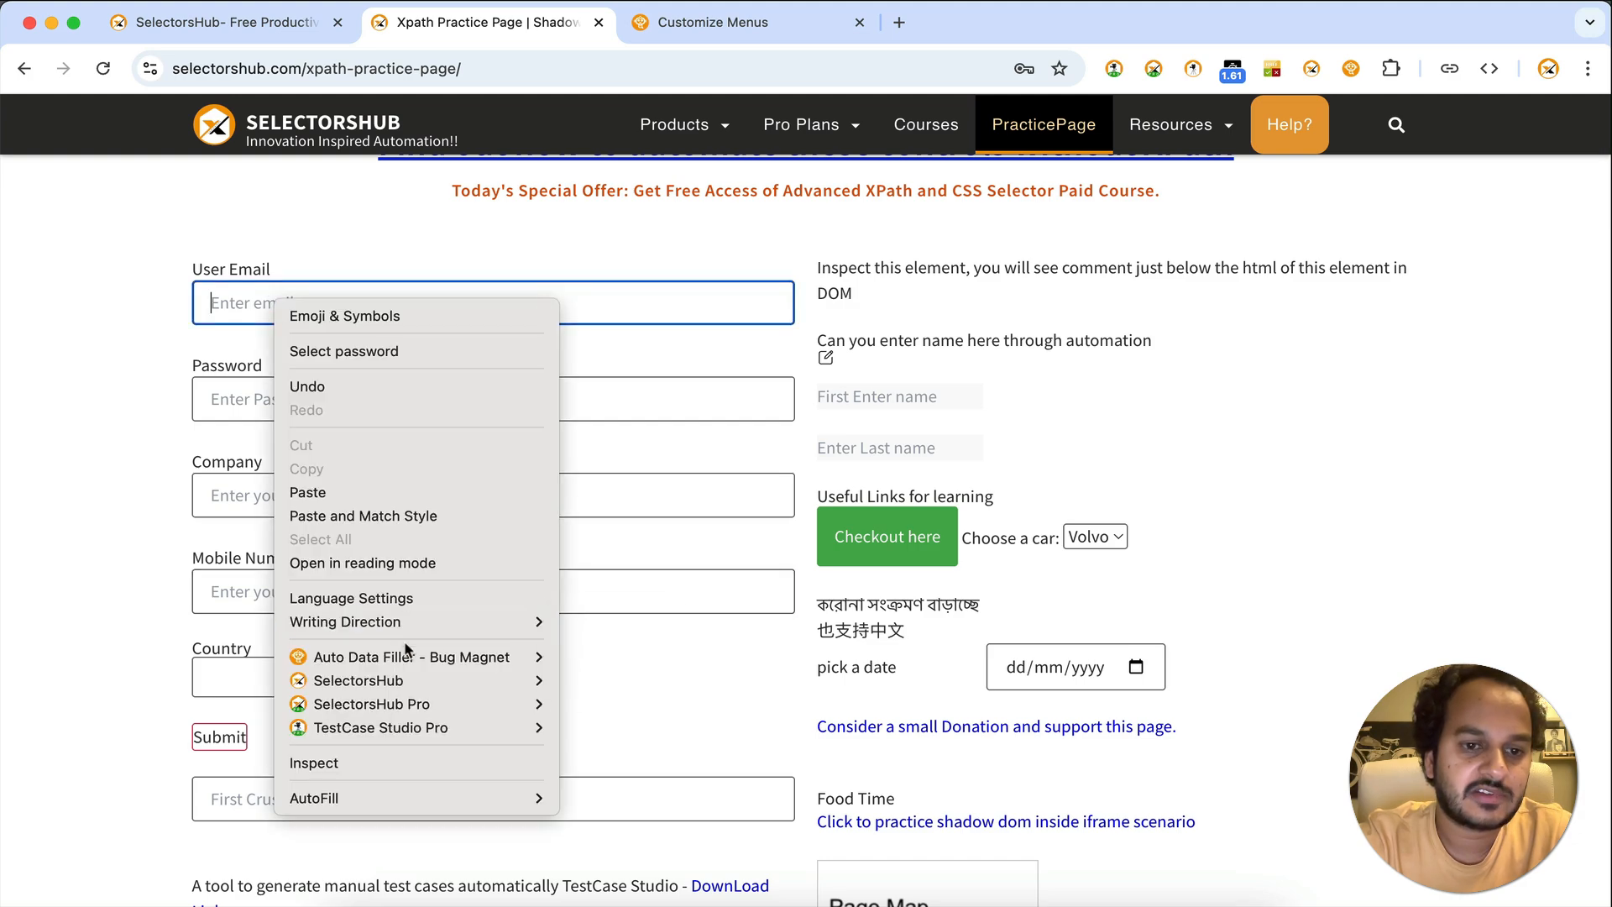
{"action": "mouse_move", "coordinate": [408, 657]}
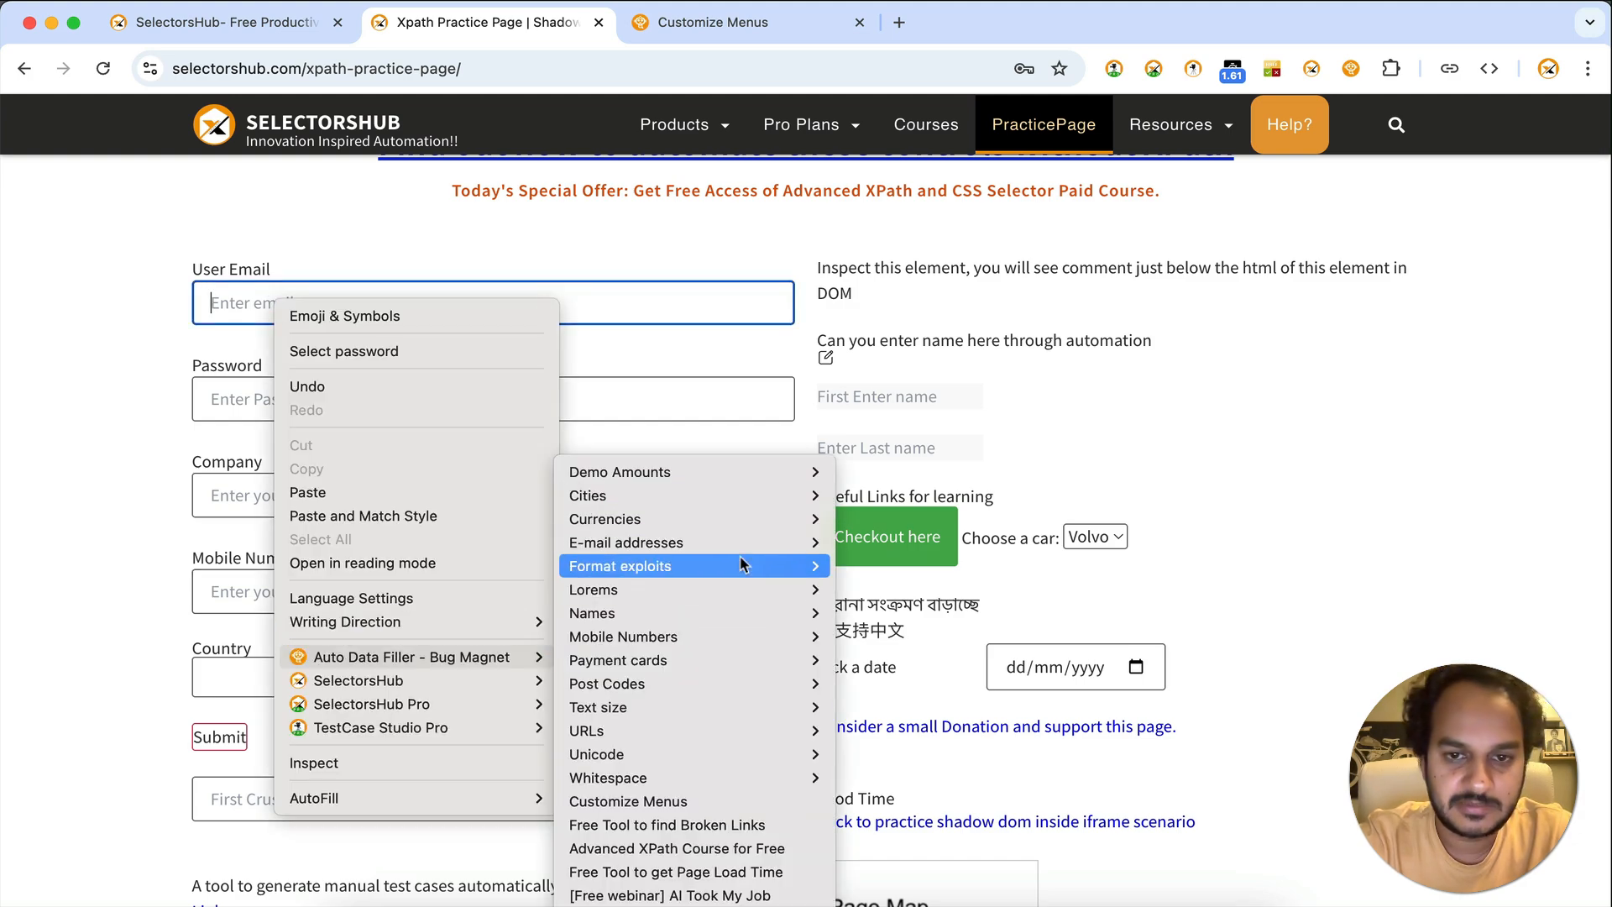
{"action": "mouse_move", "coordinate": [742, 544]}
{"action": "mouse_move", "coordinate": [873, 544]}
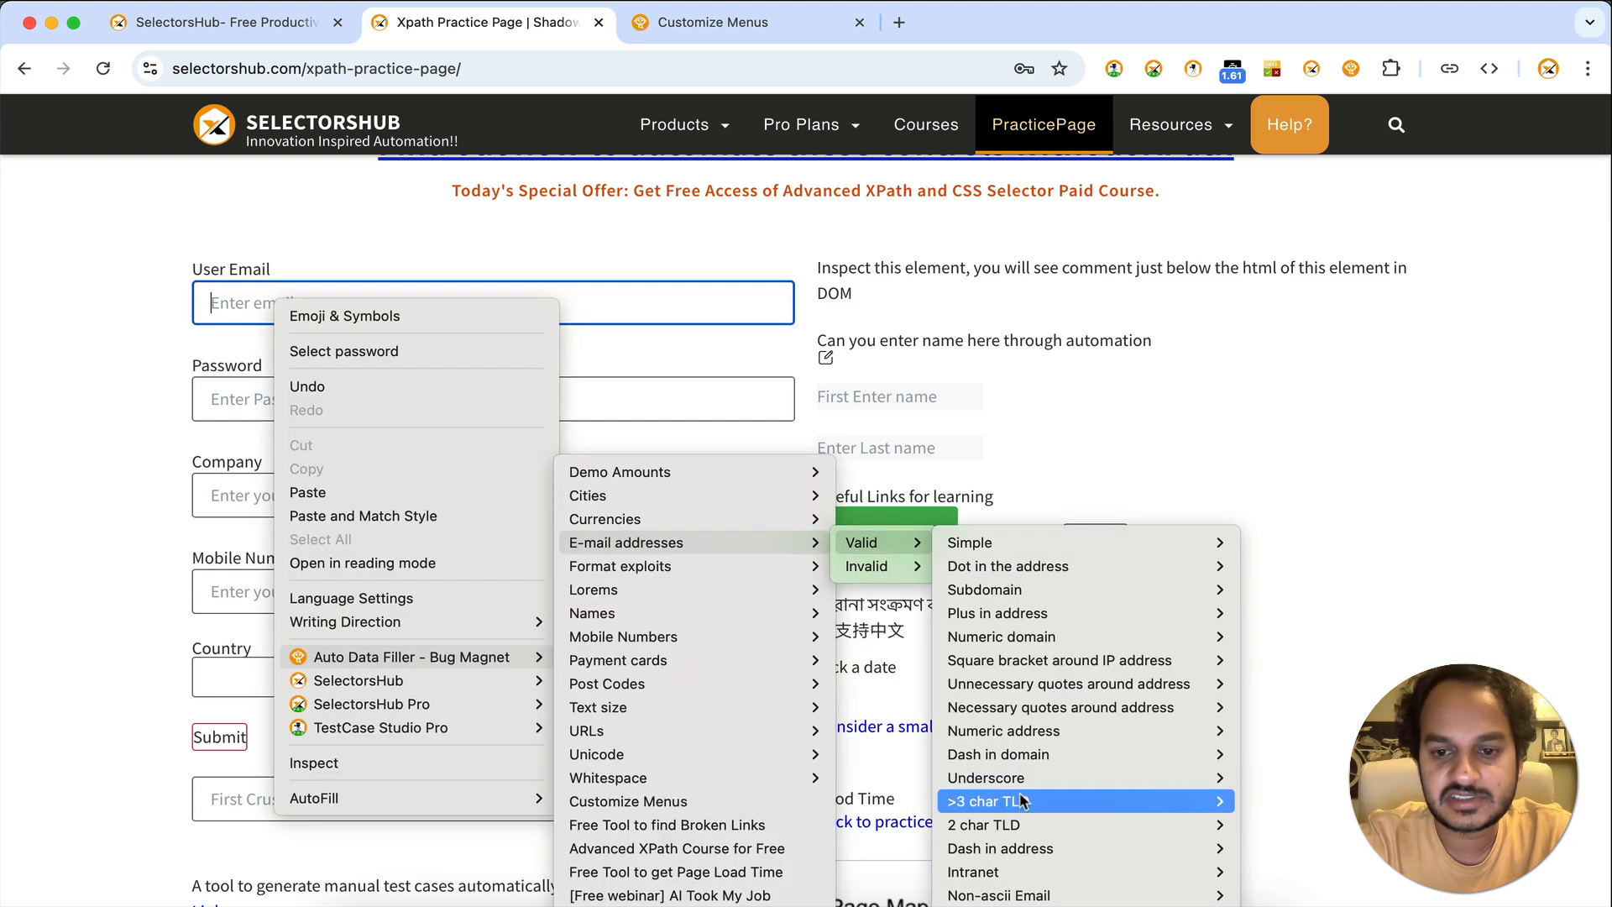
{"action": "mouse_move", "coordinate": [1100, 544]}
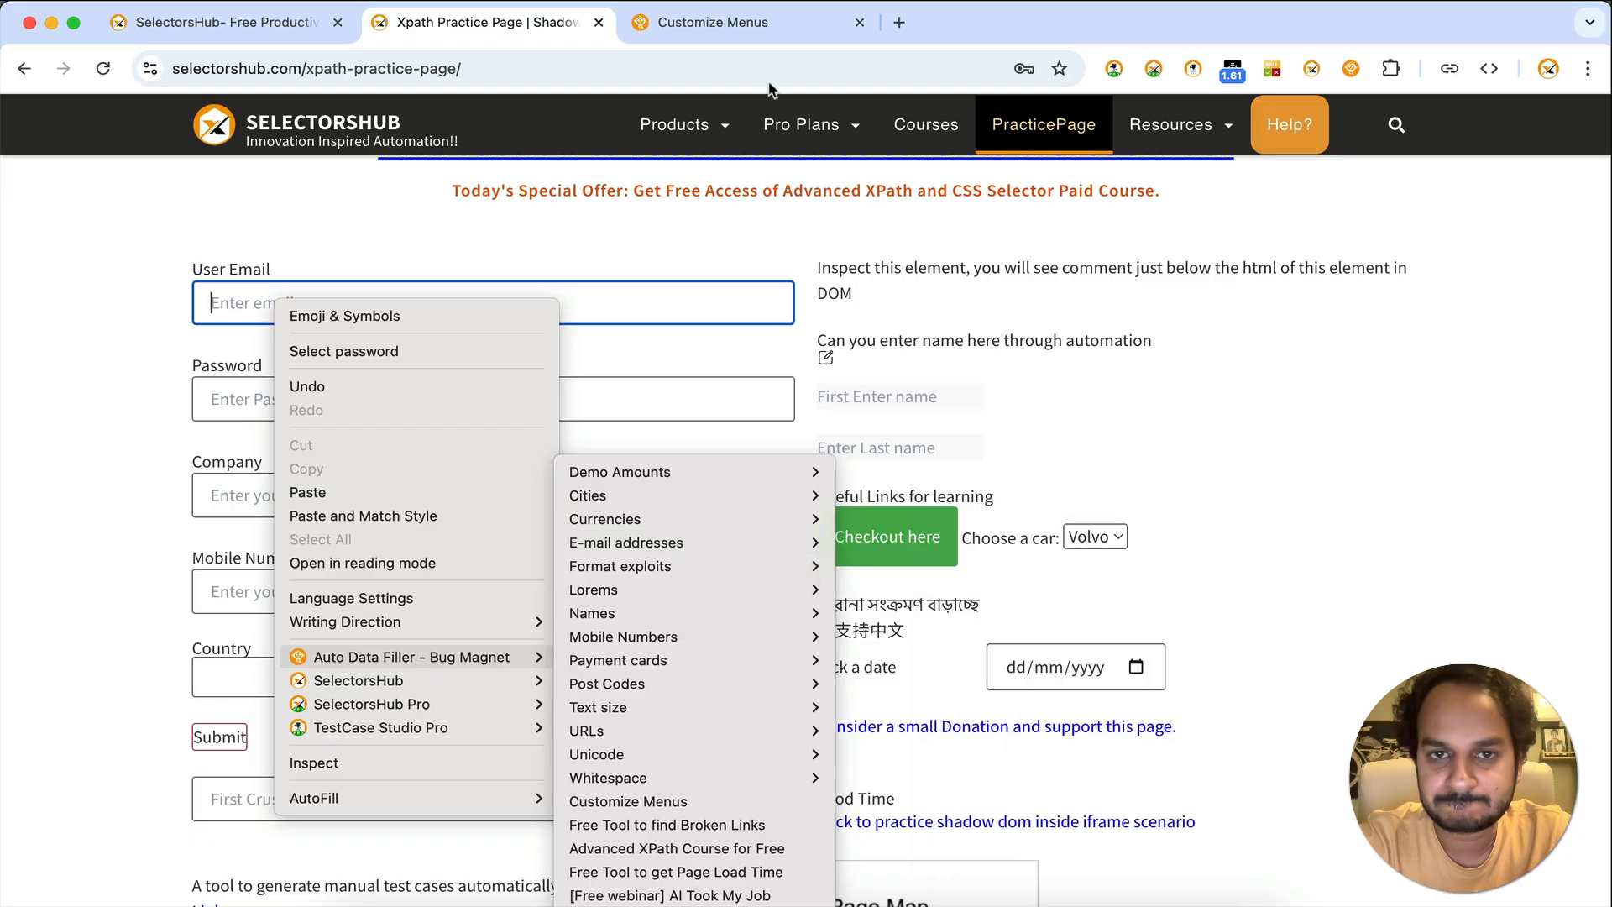
Open the emailAddress menu for editing on the Customize Menus page.
{"action": "left_click", "coordinate": [752, 26]}
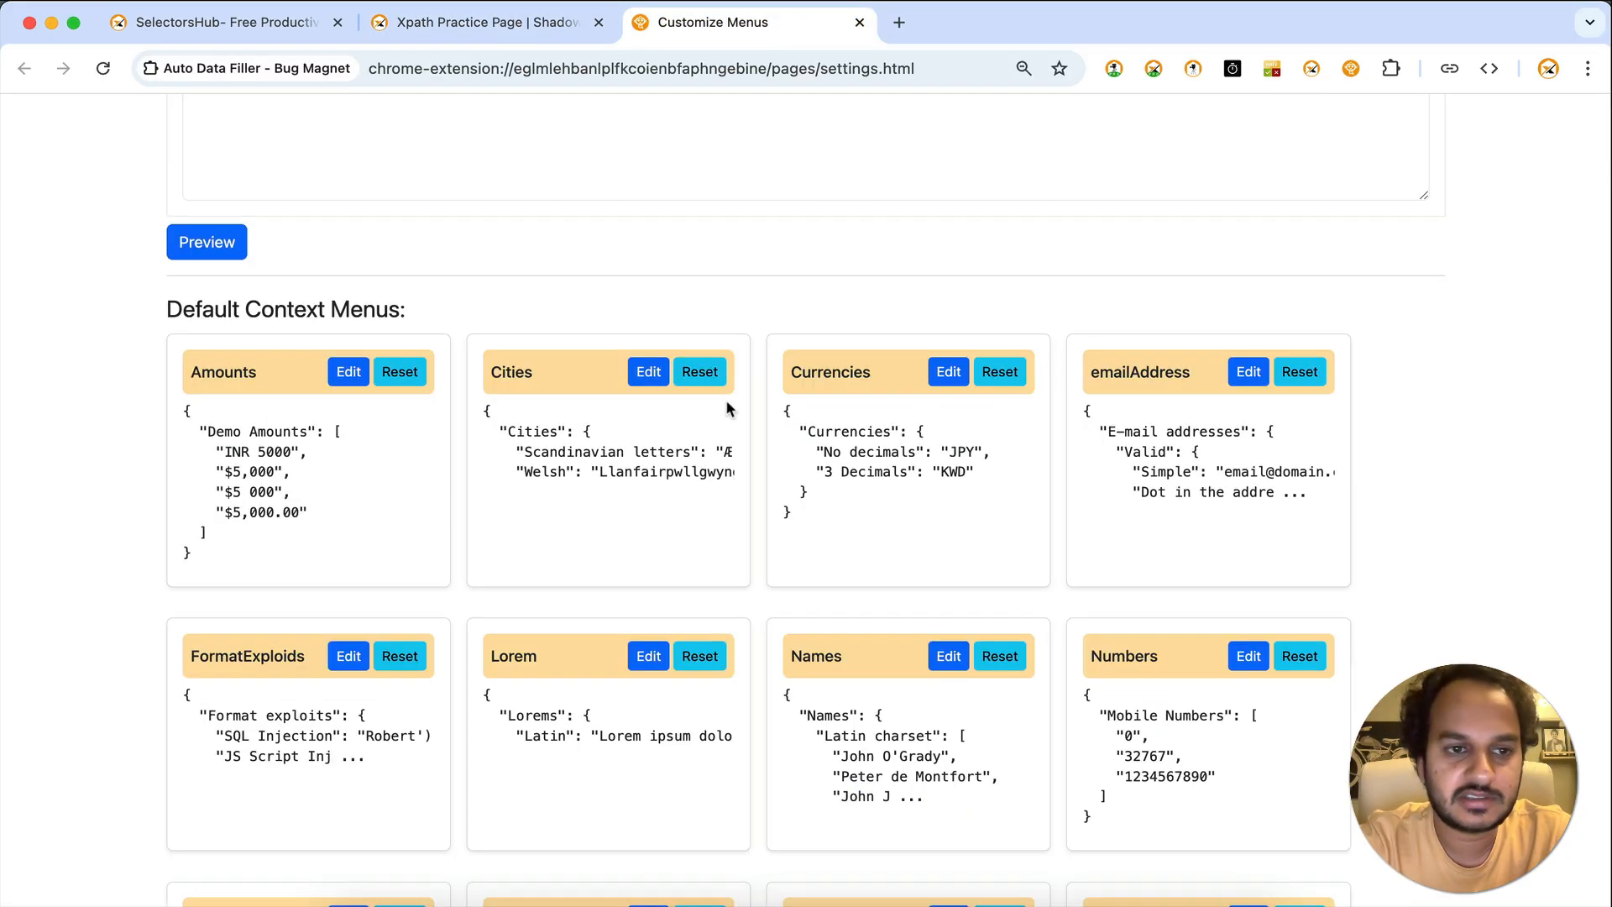
{"action": "scroll", "coordinate": [455, 648], "scroll_direction": "down", "scroll_amount": 5}
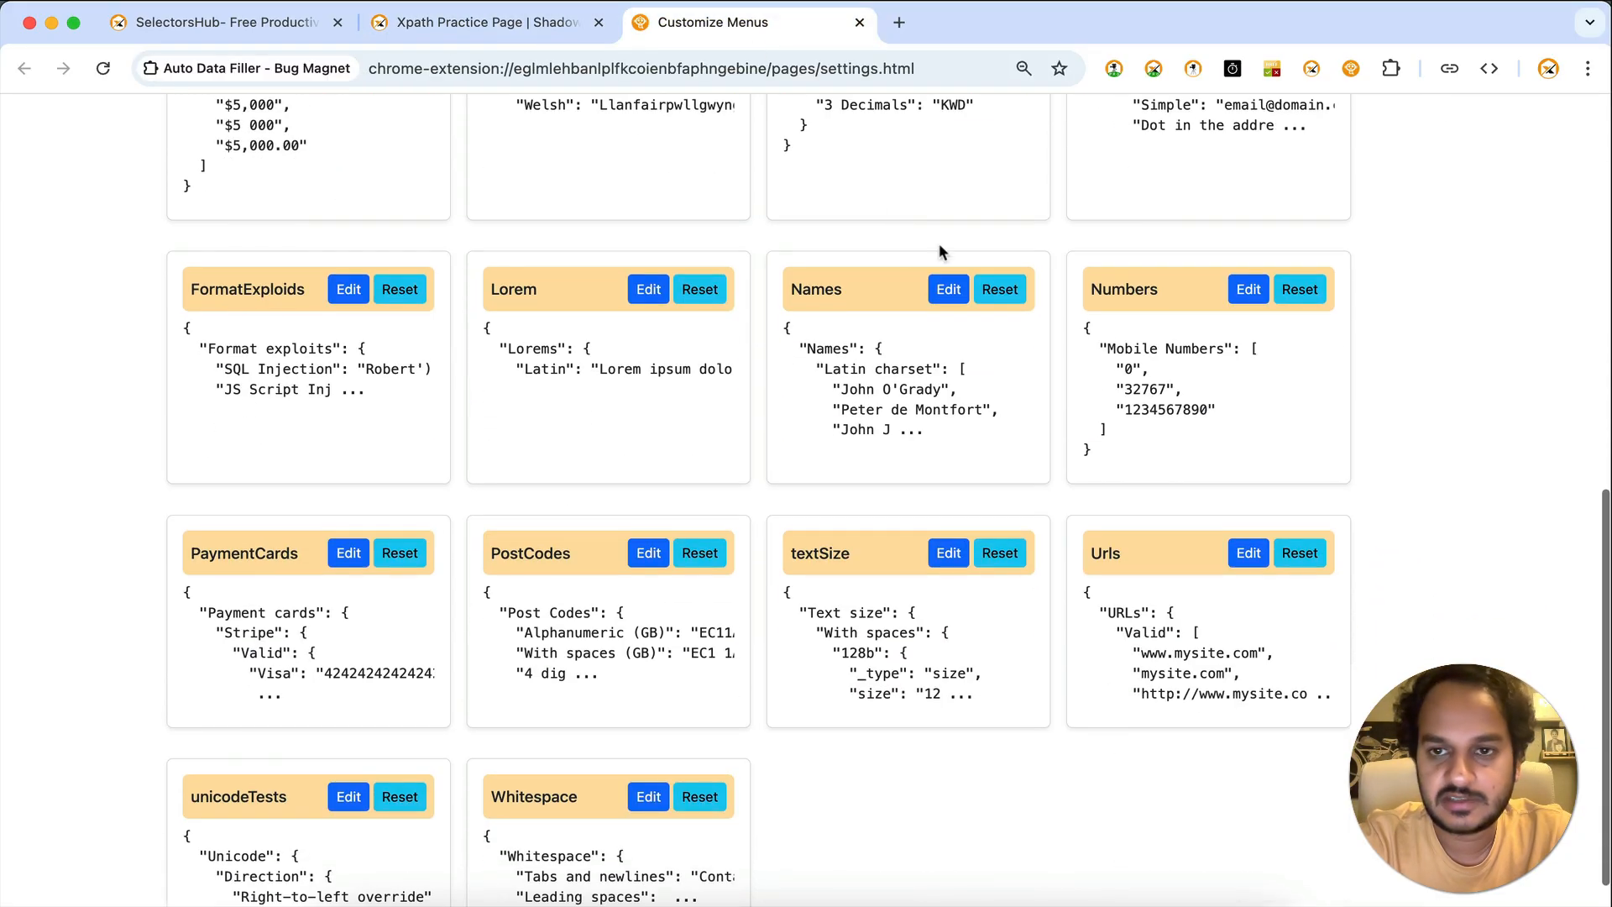
{"action": "scroll", "coordinate": [938, 243], "scroll_direction": "up", "scroll_amount": 5}
{"action": "left_click", "coordinate": [1248, 378]}
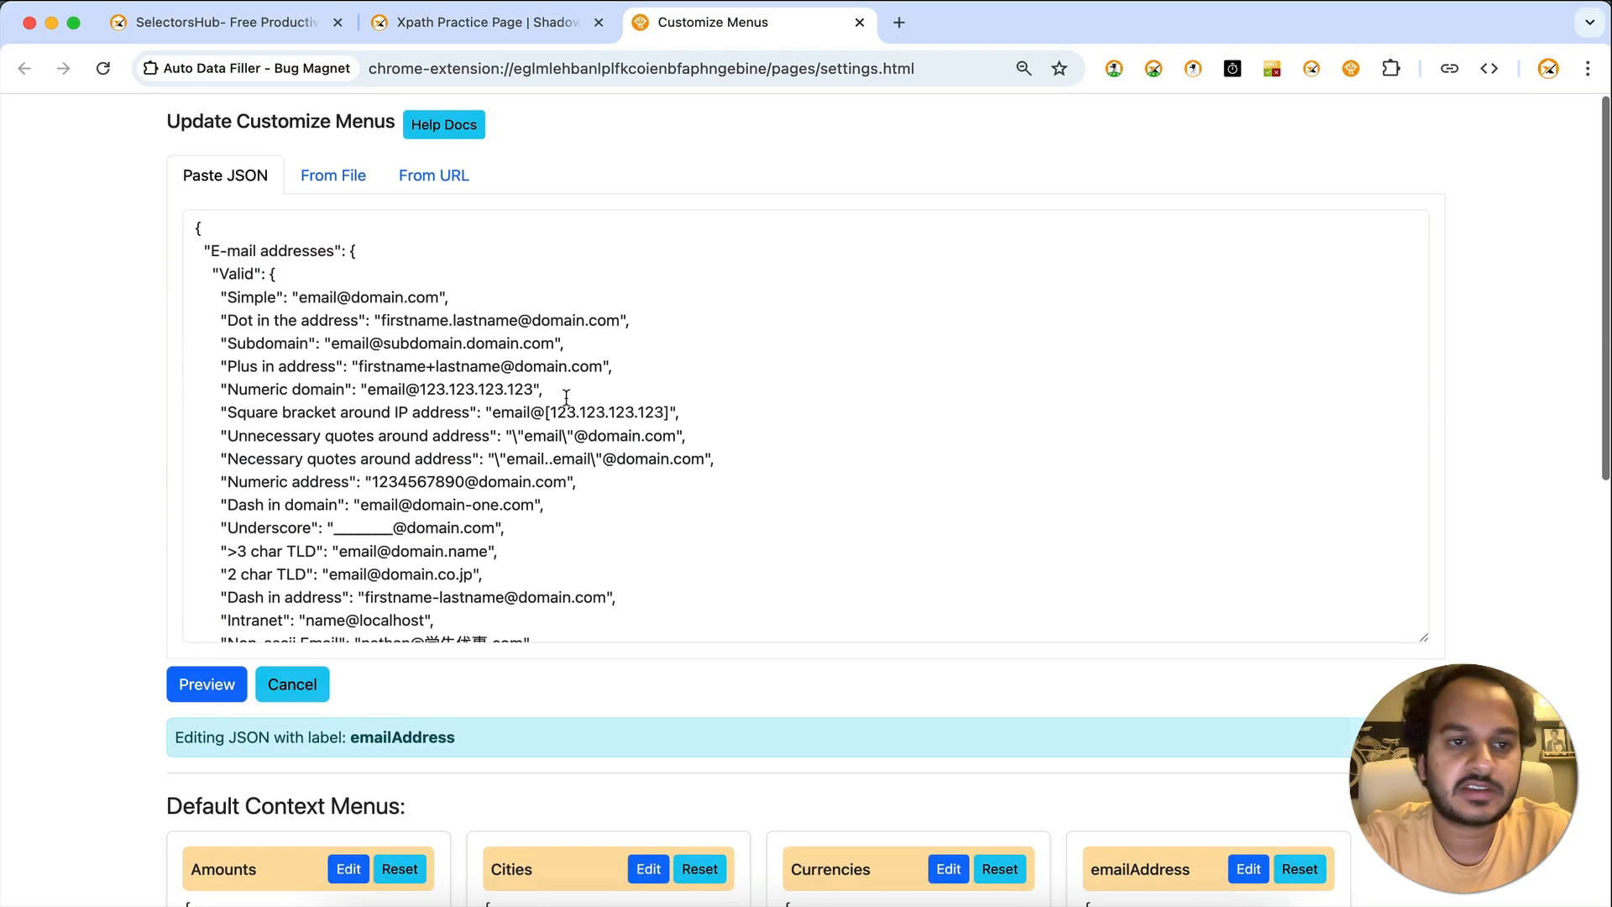
Replace all nested groups in the "E-mail addresses" JSON with a single demo e-mail address string, preview the JSON and save it.
{"action": "left_click_drag", "start_coordinate": [215, 273], "coordinate": [470, 581]}
{"action": "key", "text": "BackSpace"}
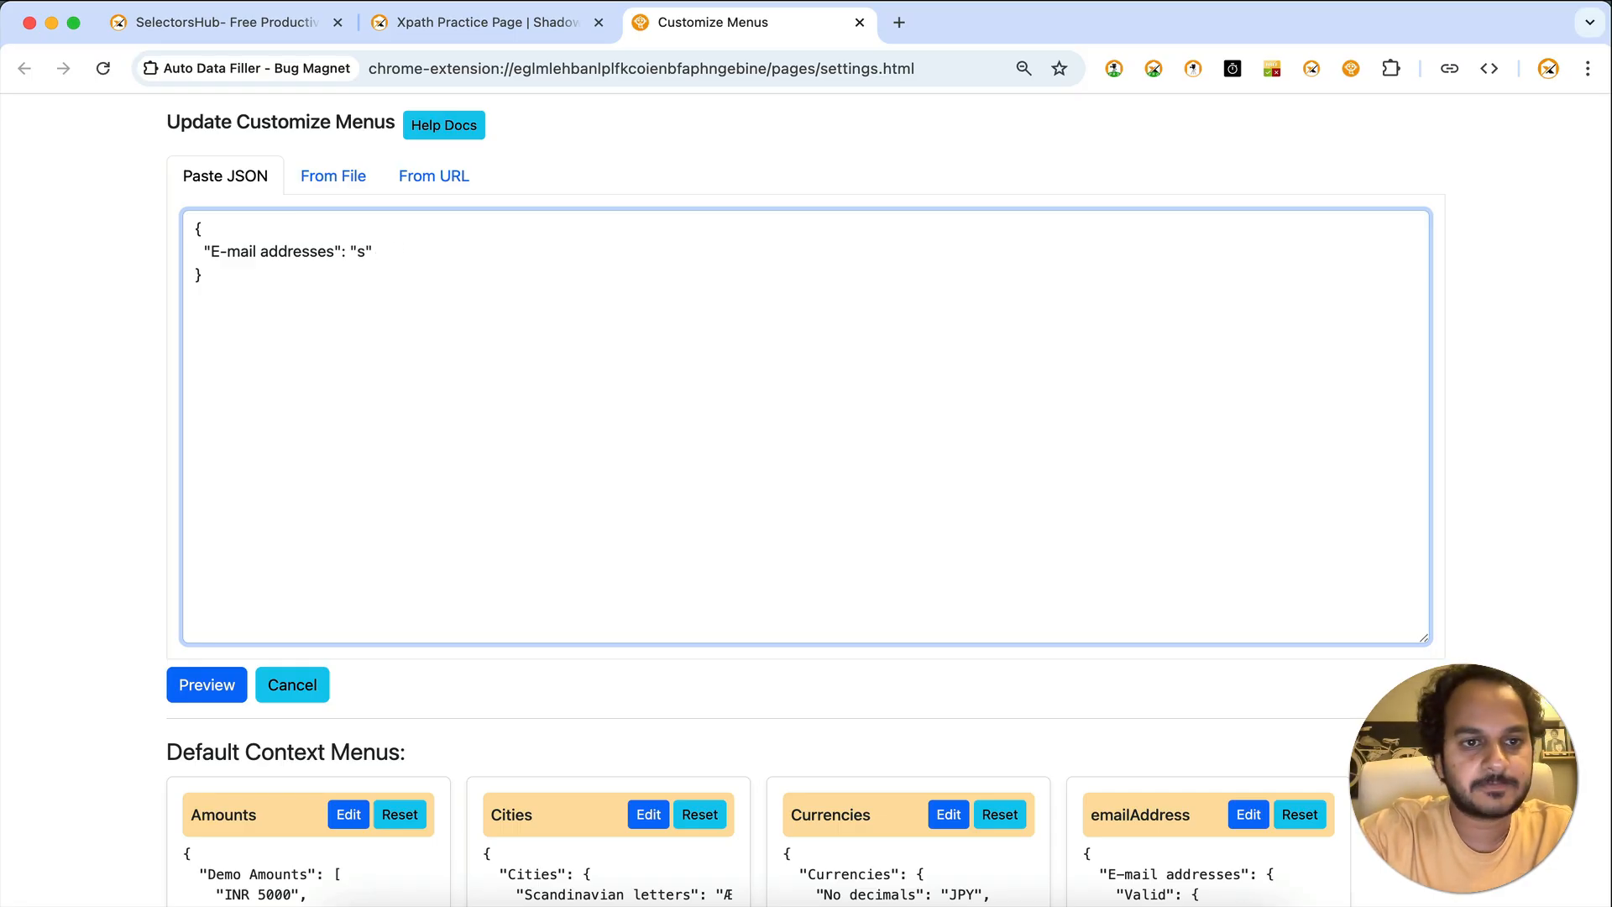
{"action": "type", "text": "demo@selector"}
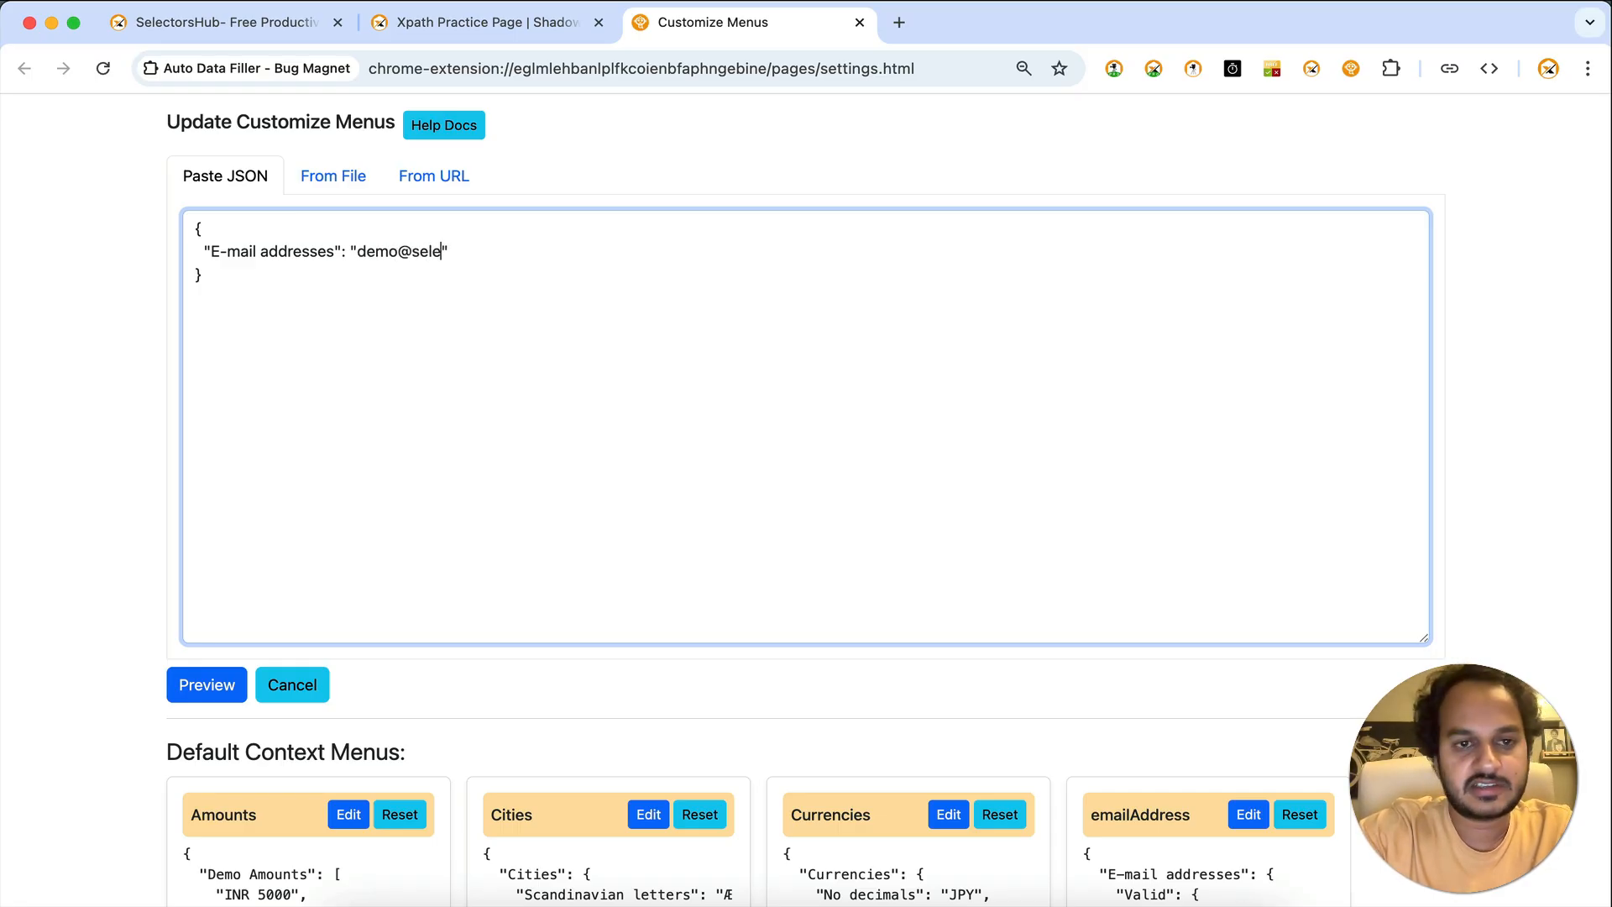
{"action": "type", "text": ".com"}
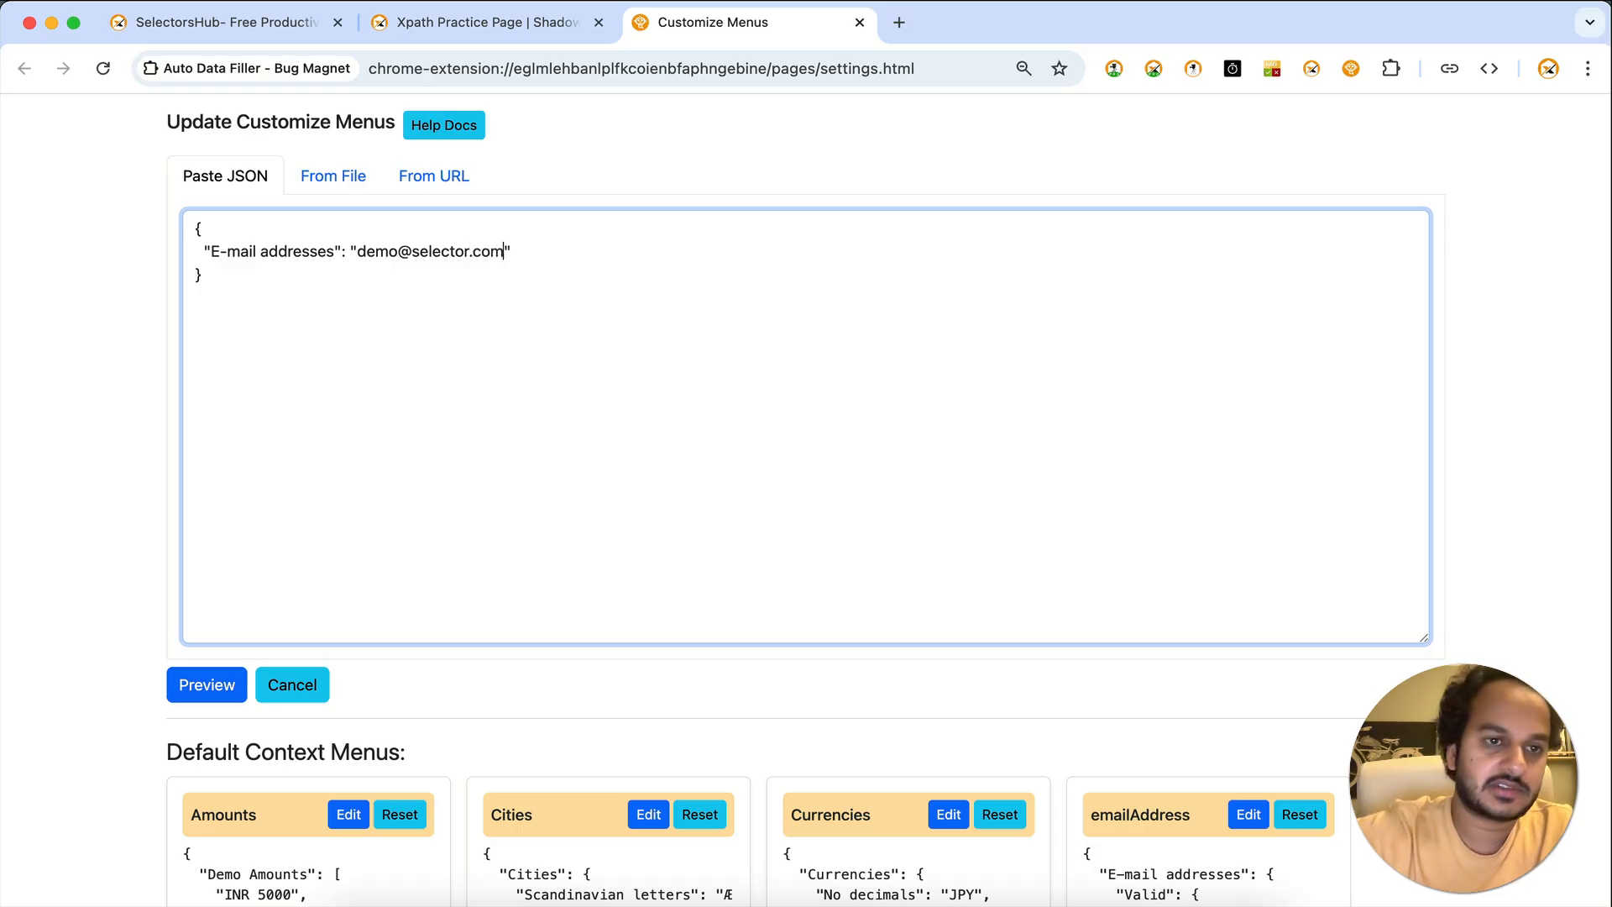
{"action": "left_click", "coordinate": [210, 700]}
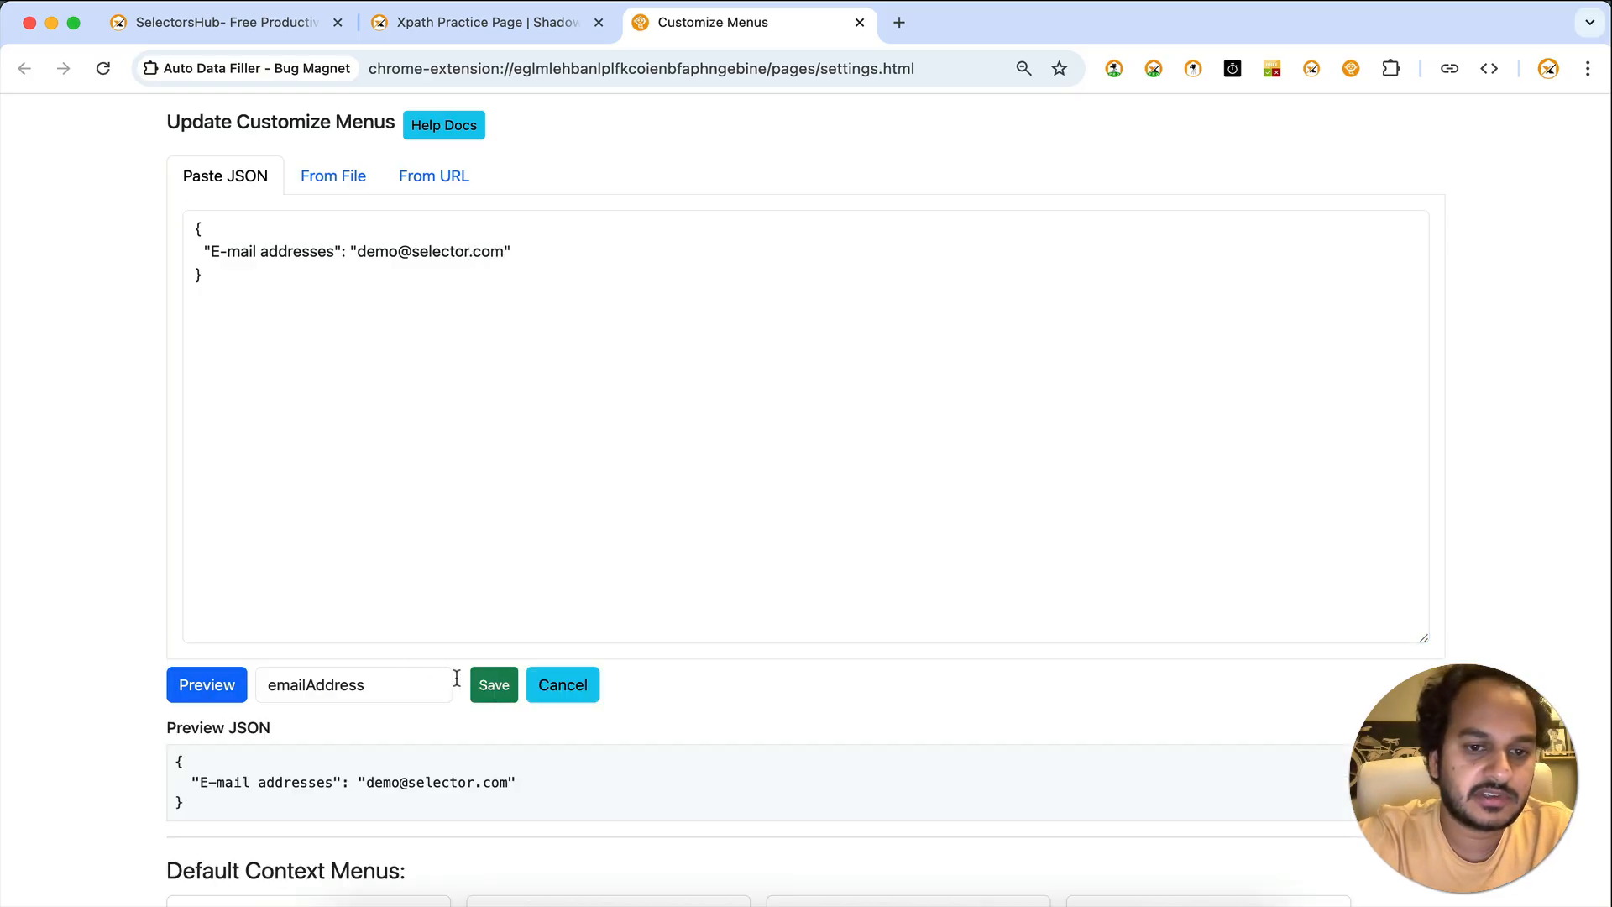
{"action": "left_click", "coordinate": [493, 685]}
Fill the practice page's User Email field with the custom address from the Auto Data Filler's E-mail addresses submenu.
{"action": "left_click", "coordinate": [451, 25]}
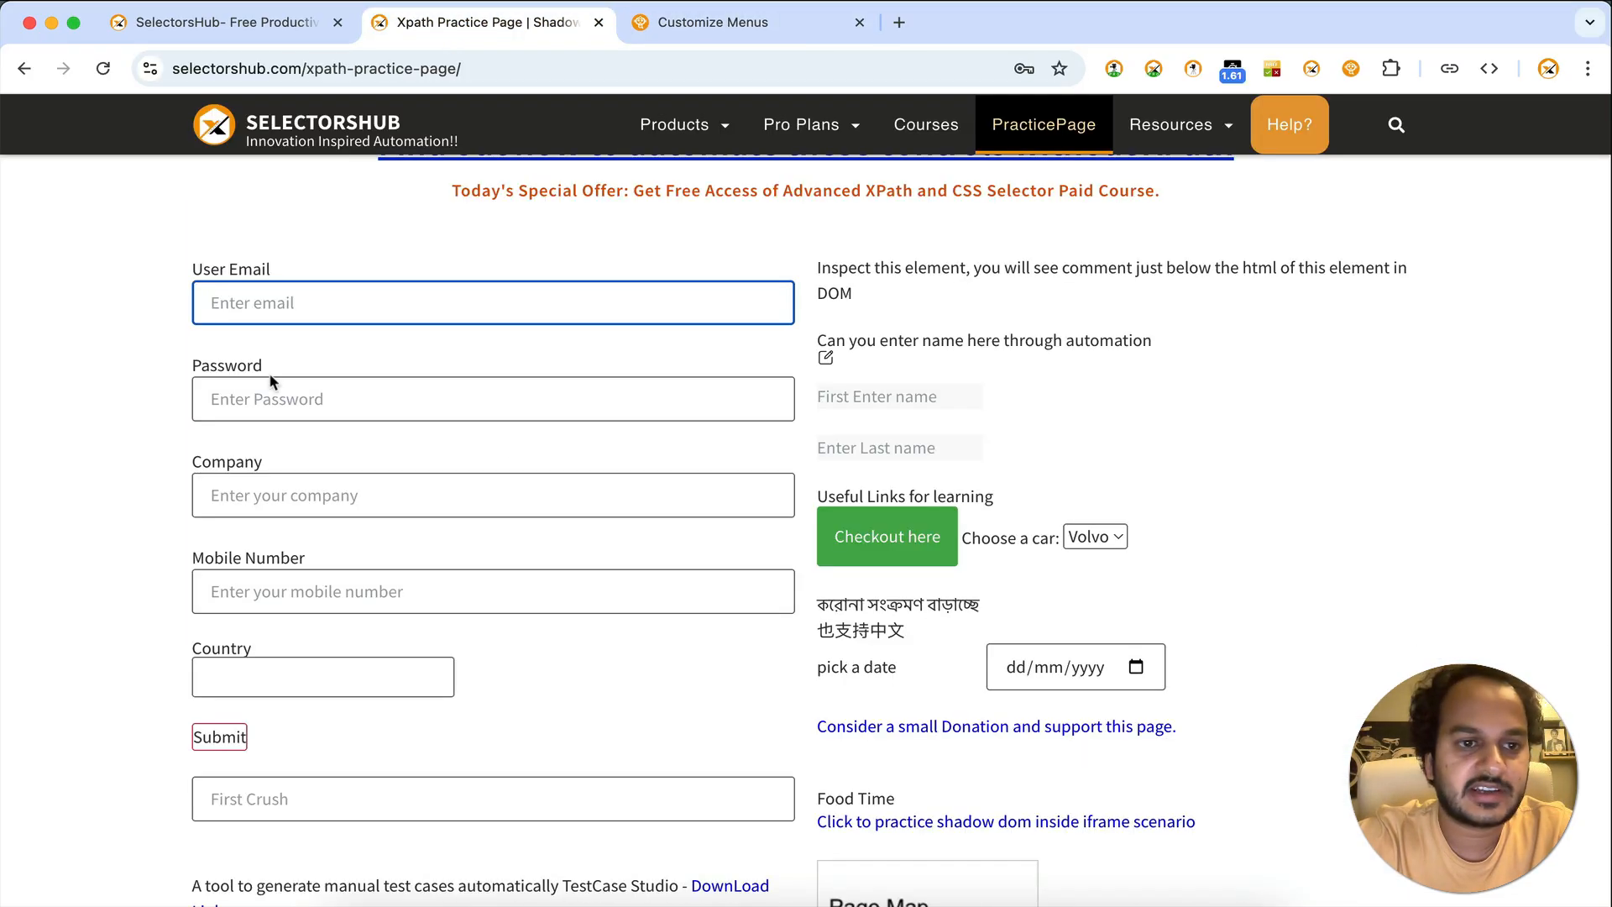
{"action": "right_click", "coordinate": [236, 299]}
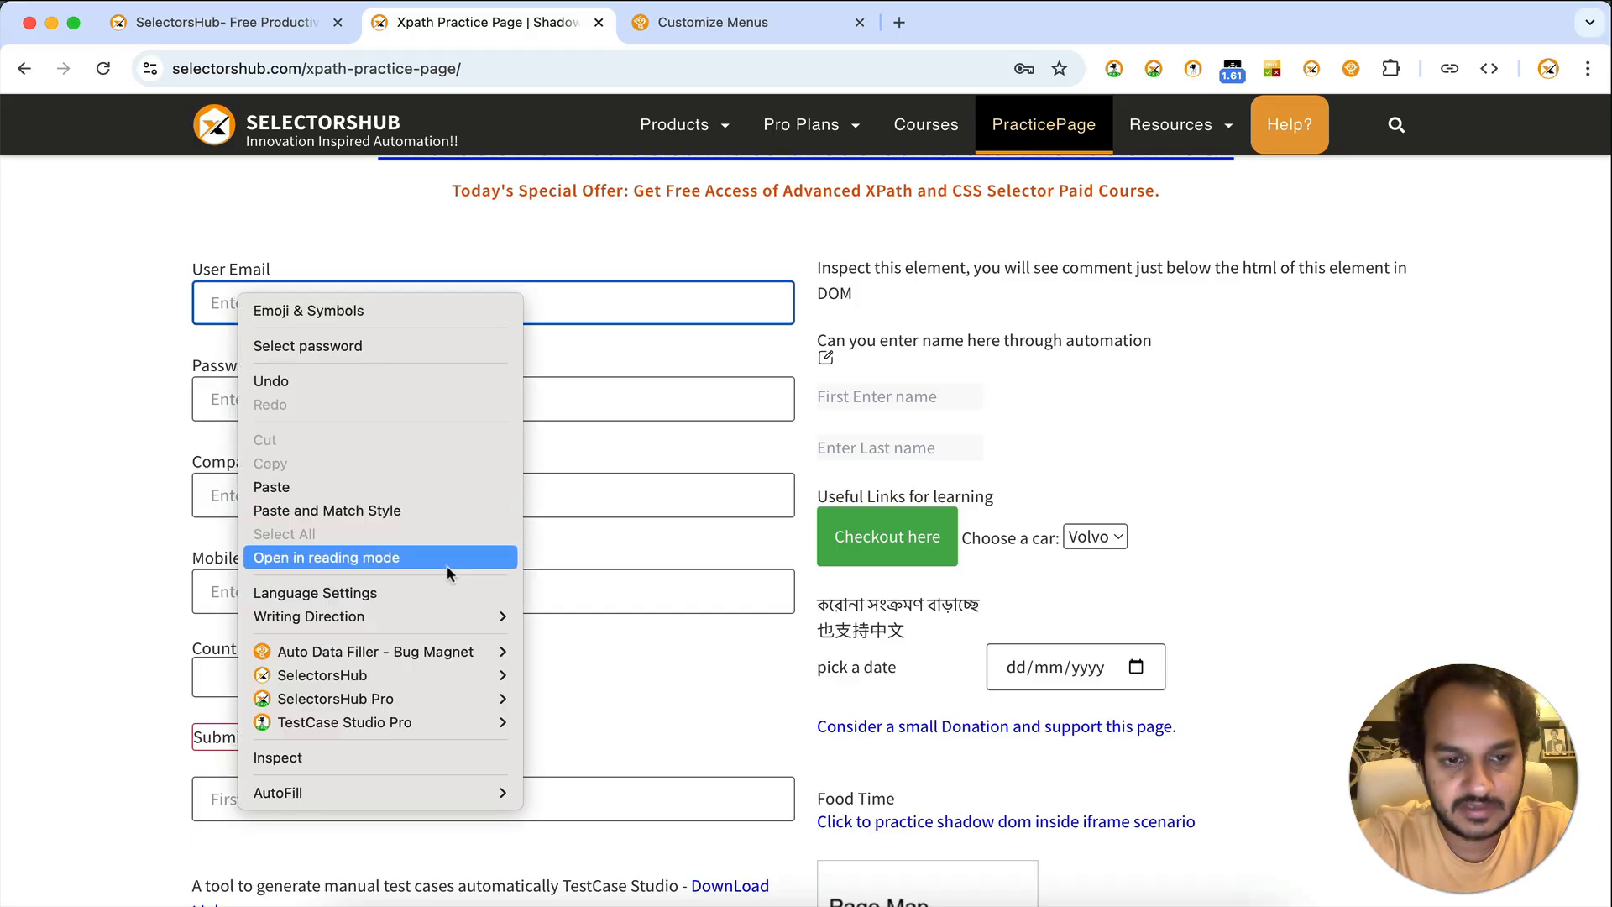
{"action": "mouse_move", "coordinate": [468, 648]}
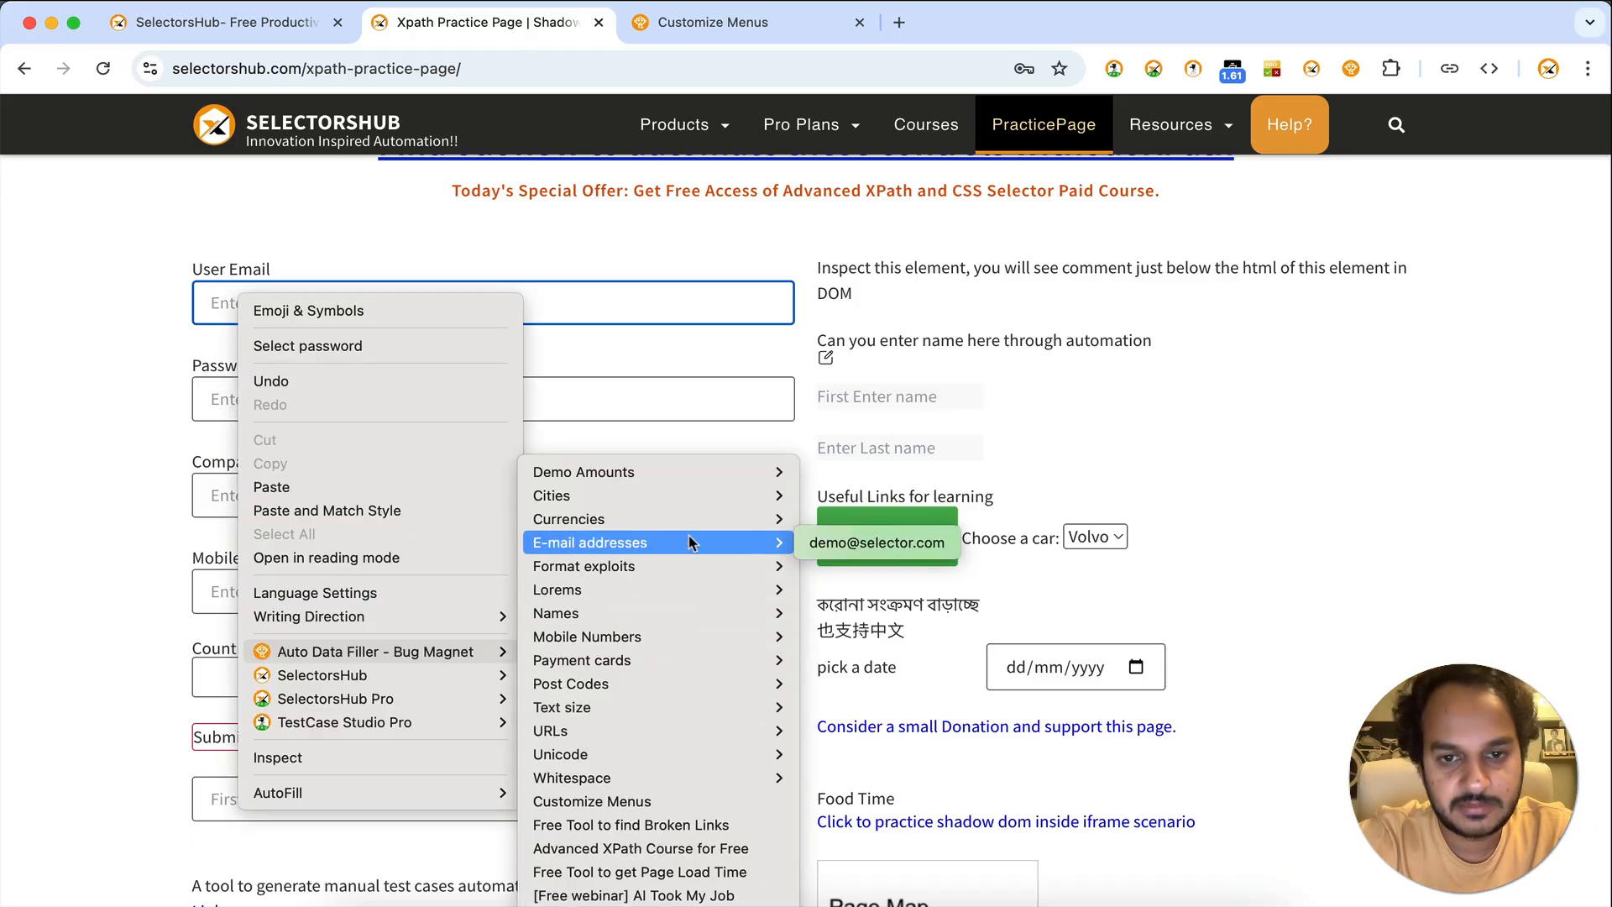
{"action": "left_click", "coordinate": [895, 546]}
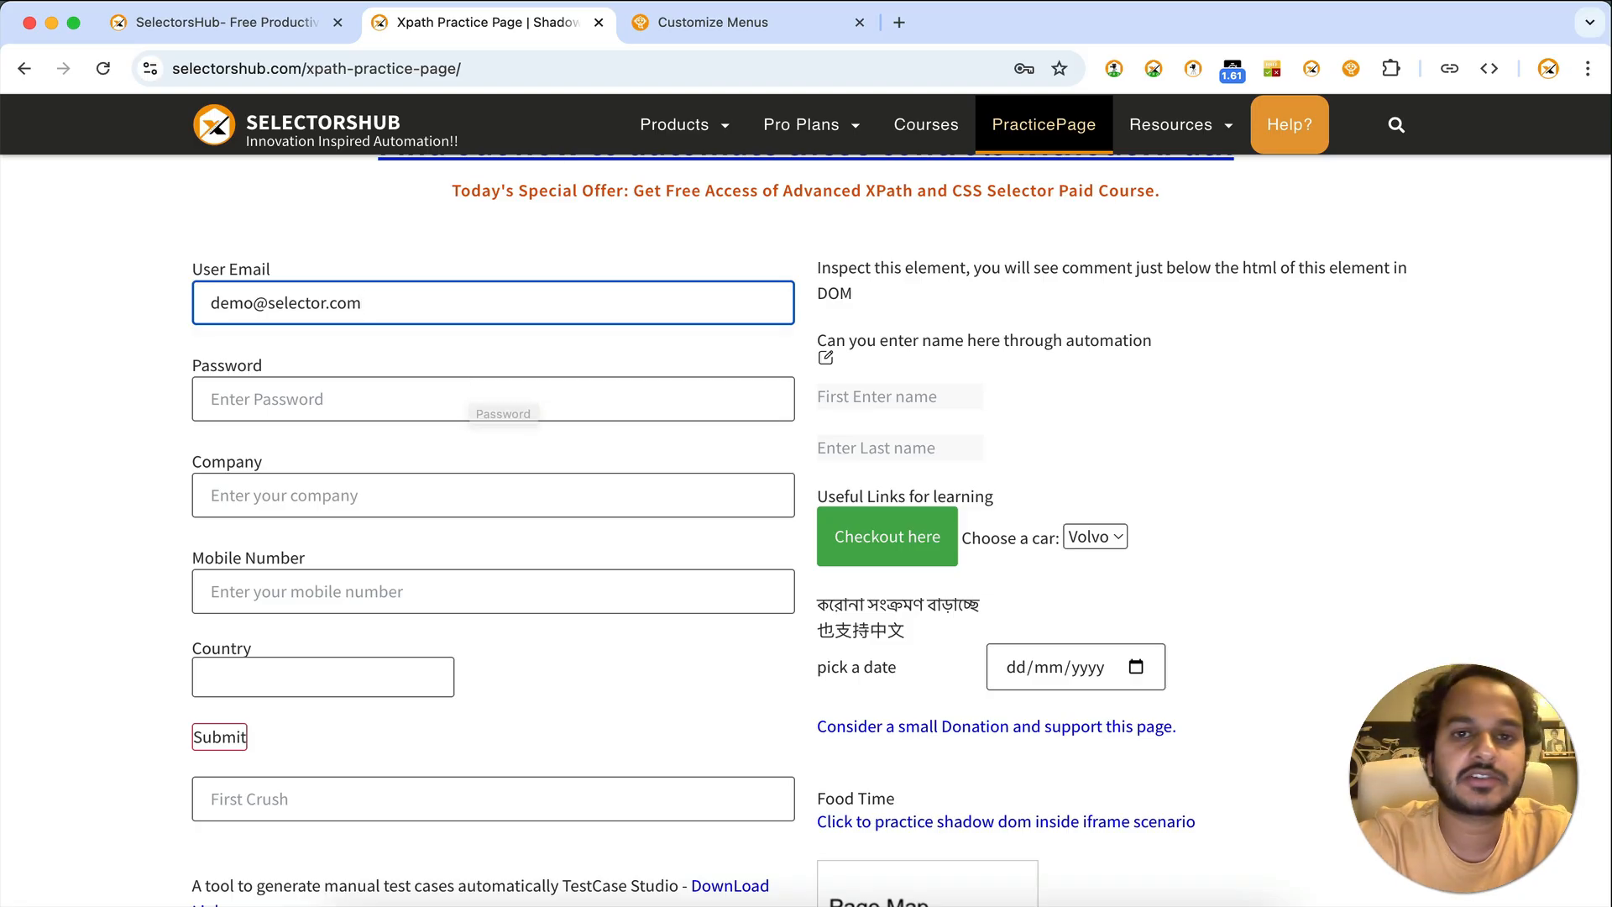
Close the emailAddress edit on the Customize Menus page, check its menu card and shorten the empty JSON box.
{"action": "left_click", "coordinate": [718, 24]}
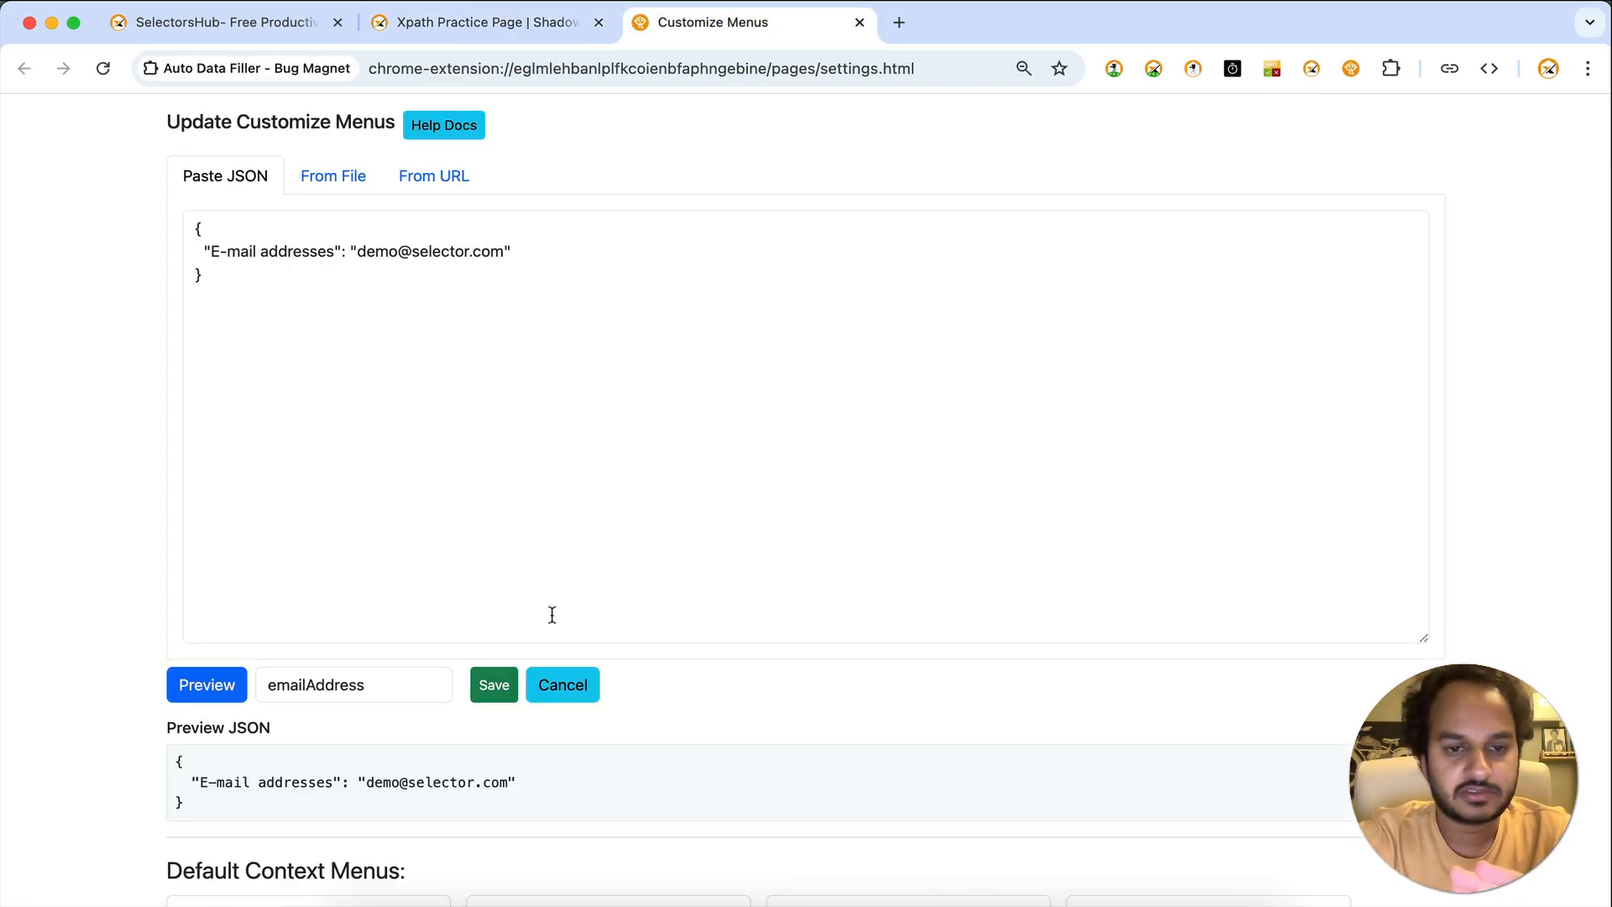
{"action": "left_click", "coordinate": [562, 686]}
{"action": "scroll", "coordinate": [568, 697], "scroll_direction": "down", "scroll_amount": 4}
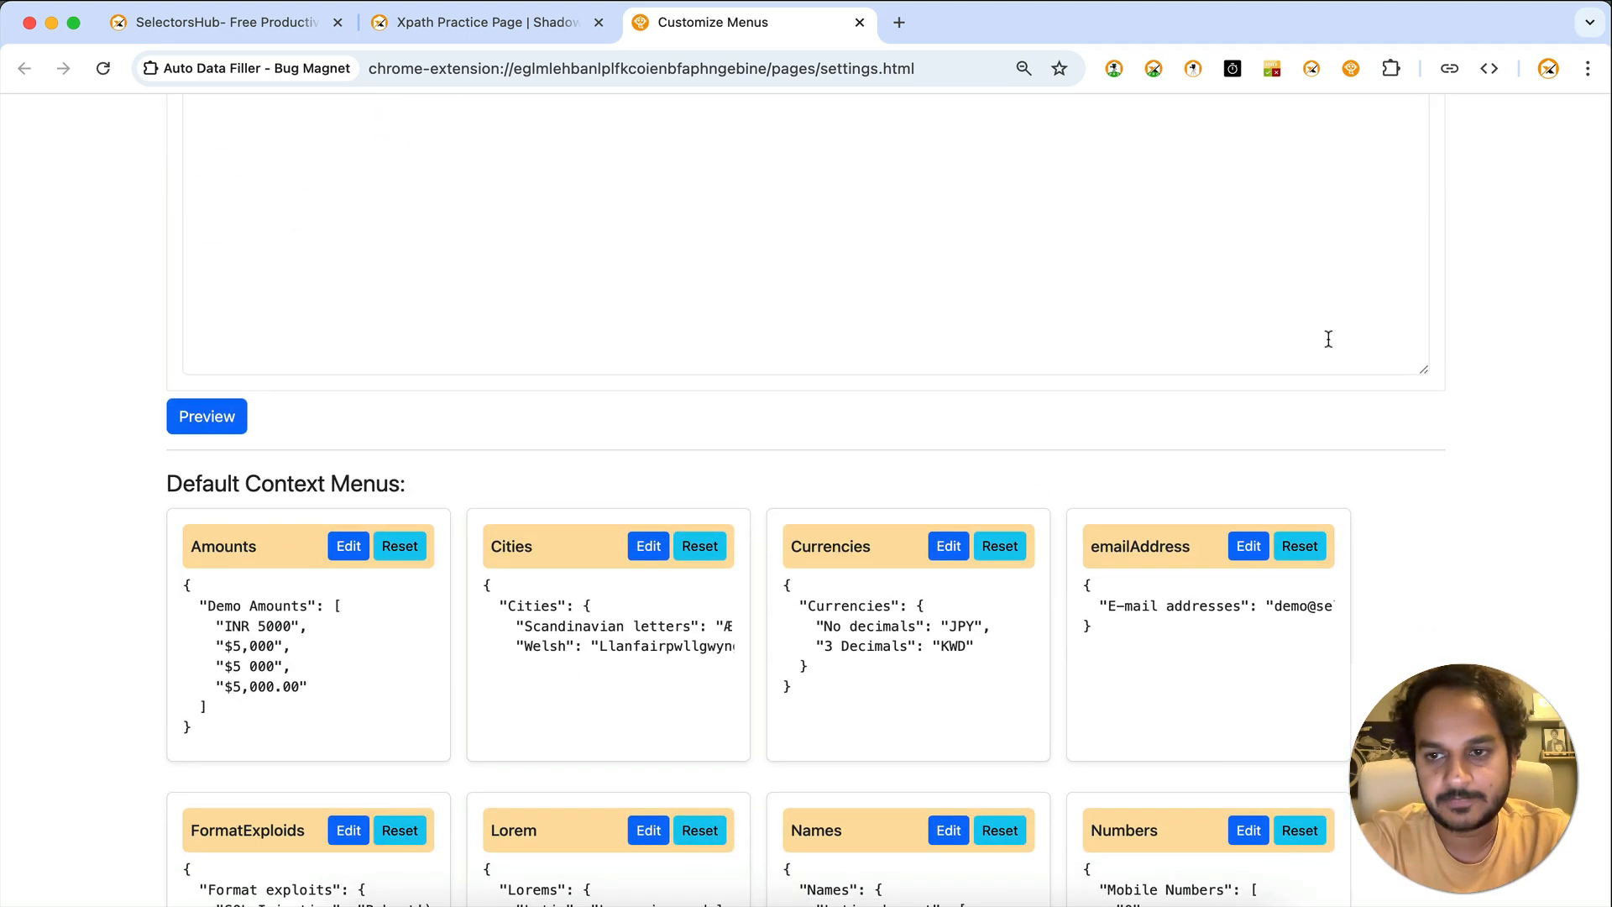
{"action": "scroll", "coordinate": [1328, 338], "scroll_direction": "up", "scroll_amount": 4}
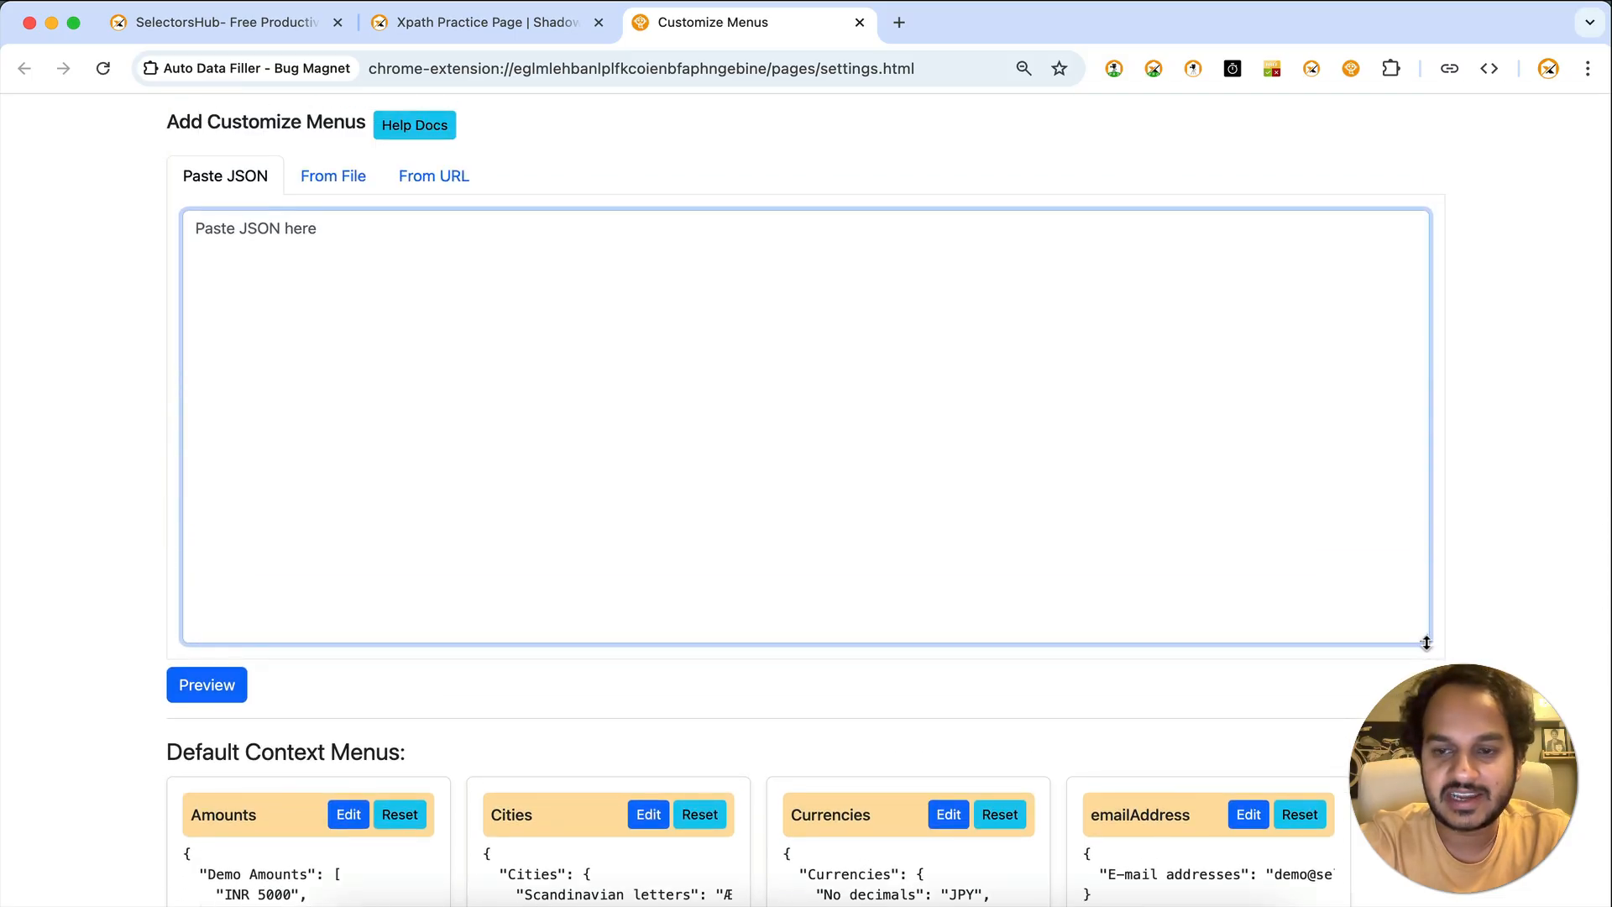
{"action": "left_click_drag", "start_coordinate": [1425, 642], "coordinate": [1420, 465]}
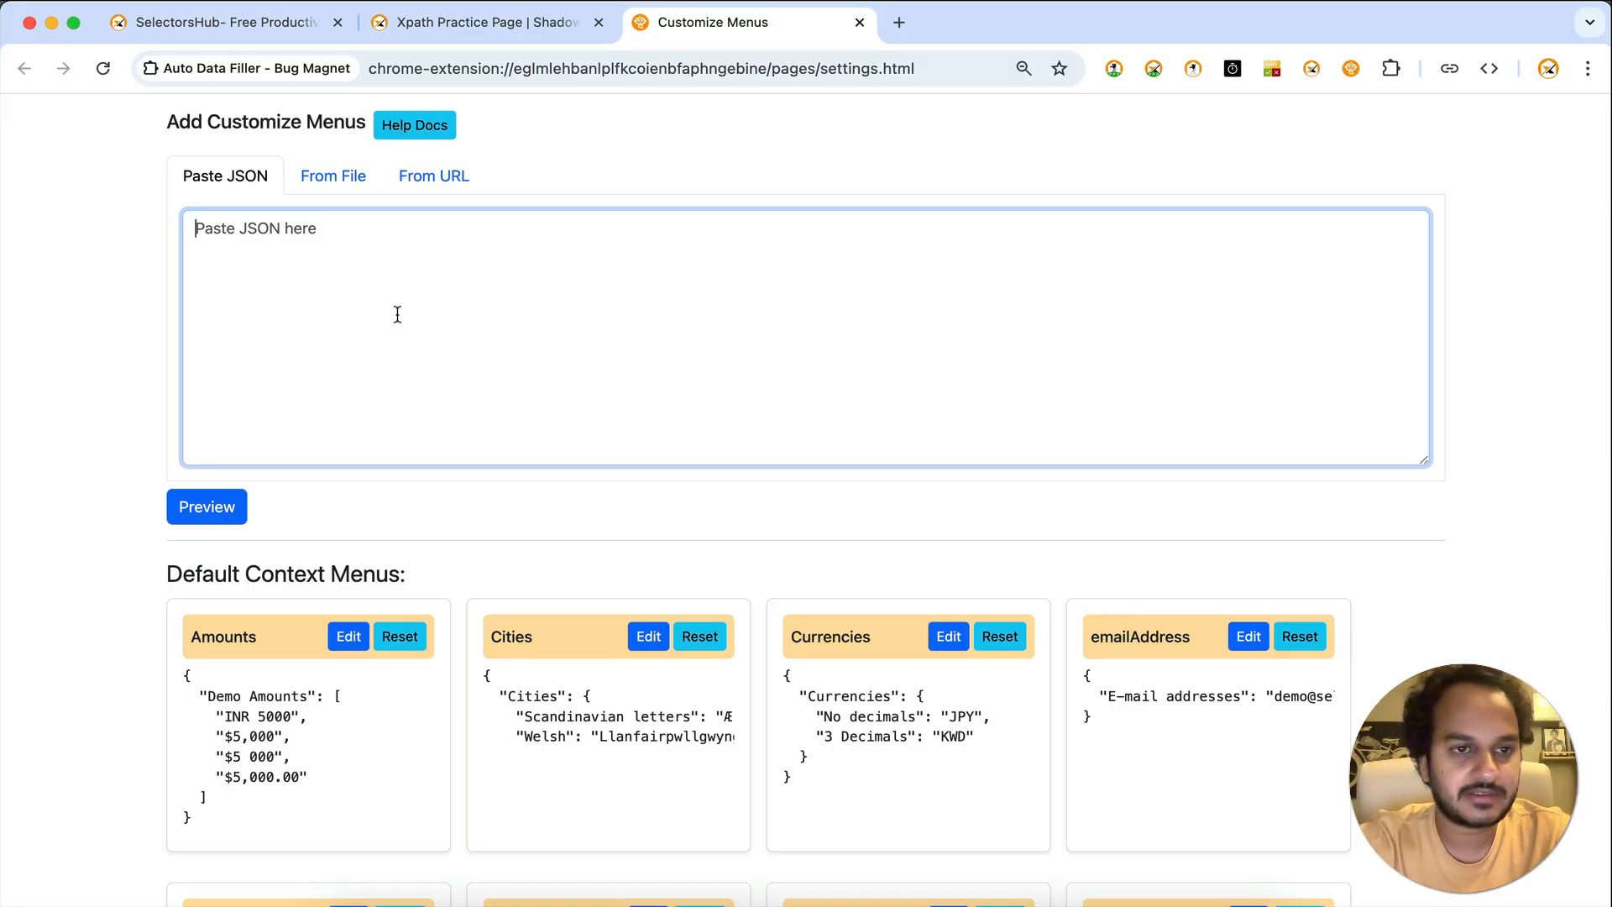
Look through the recent posts on the SelectorsHub blog for an article about customizing Auto Data Filler.
{"action": "left_click", "coordinate": [281, 27]}
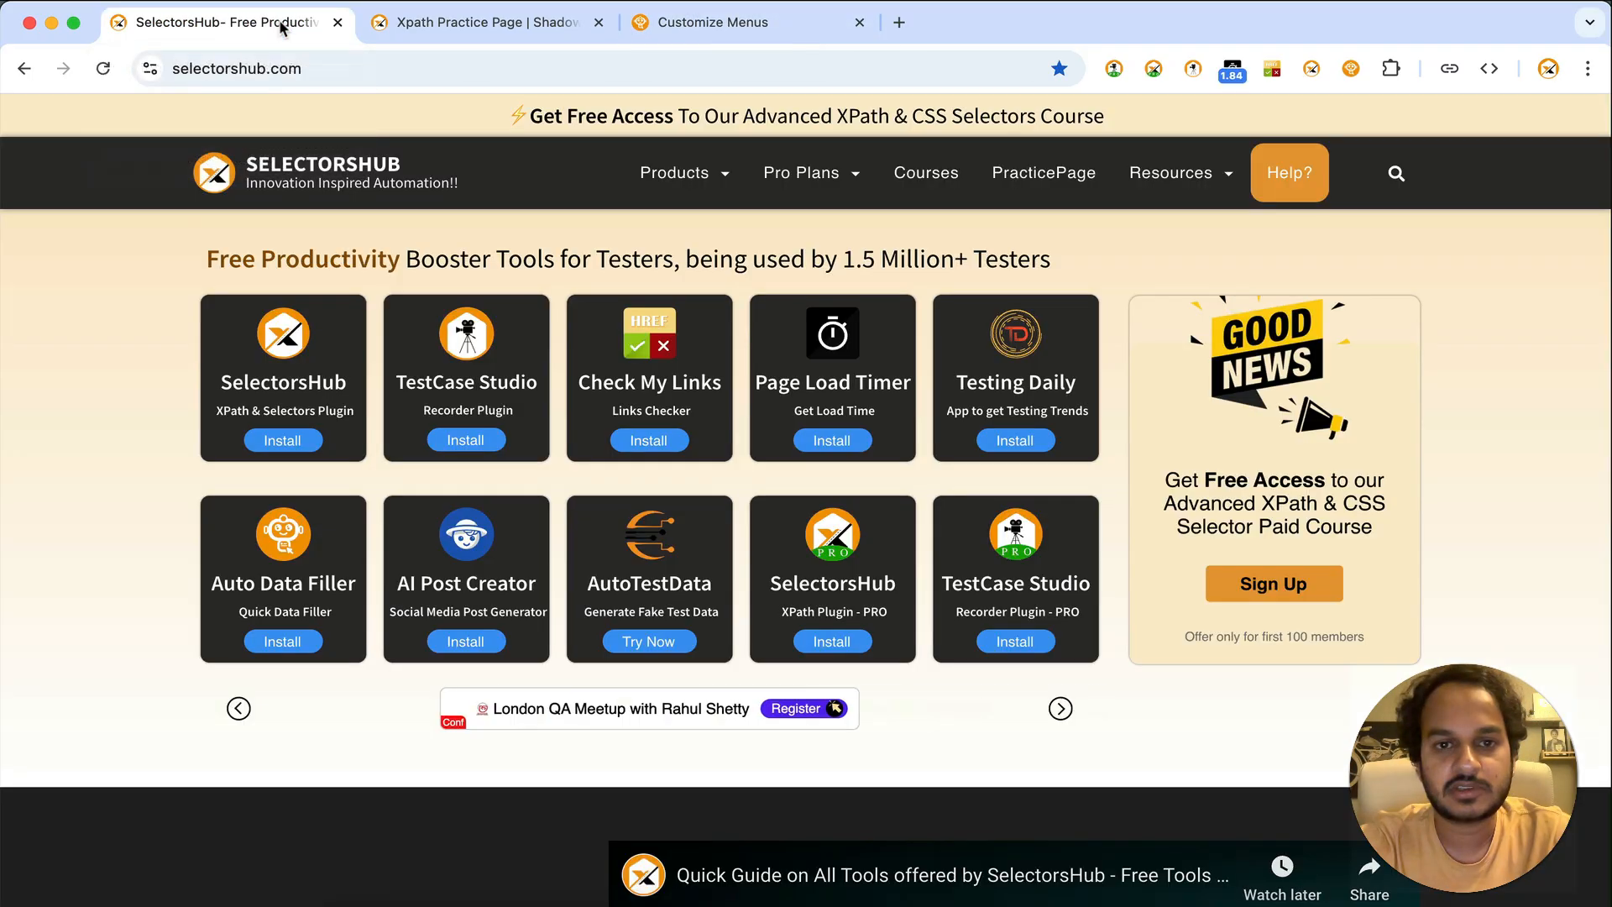
{"action": "mouse_move", "coordinate": [1187, 169]}
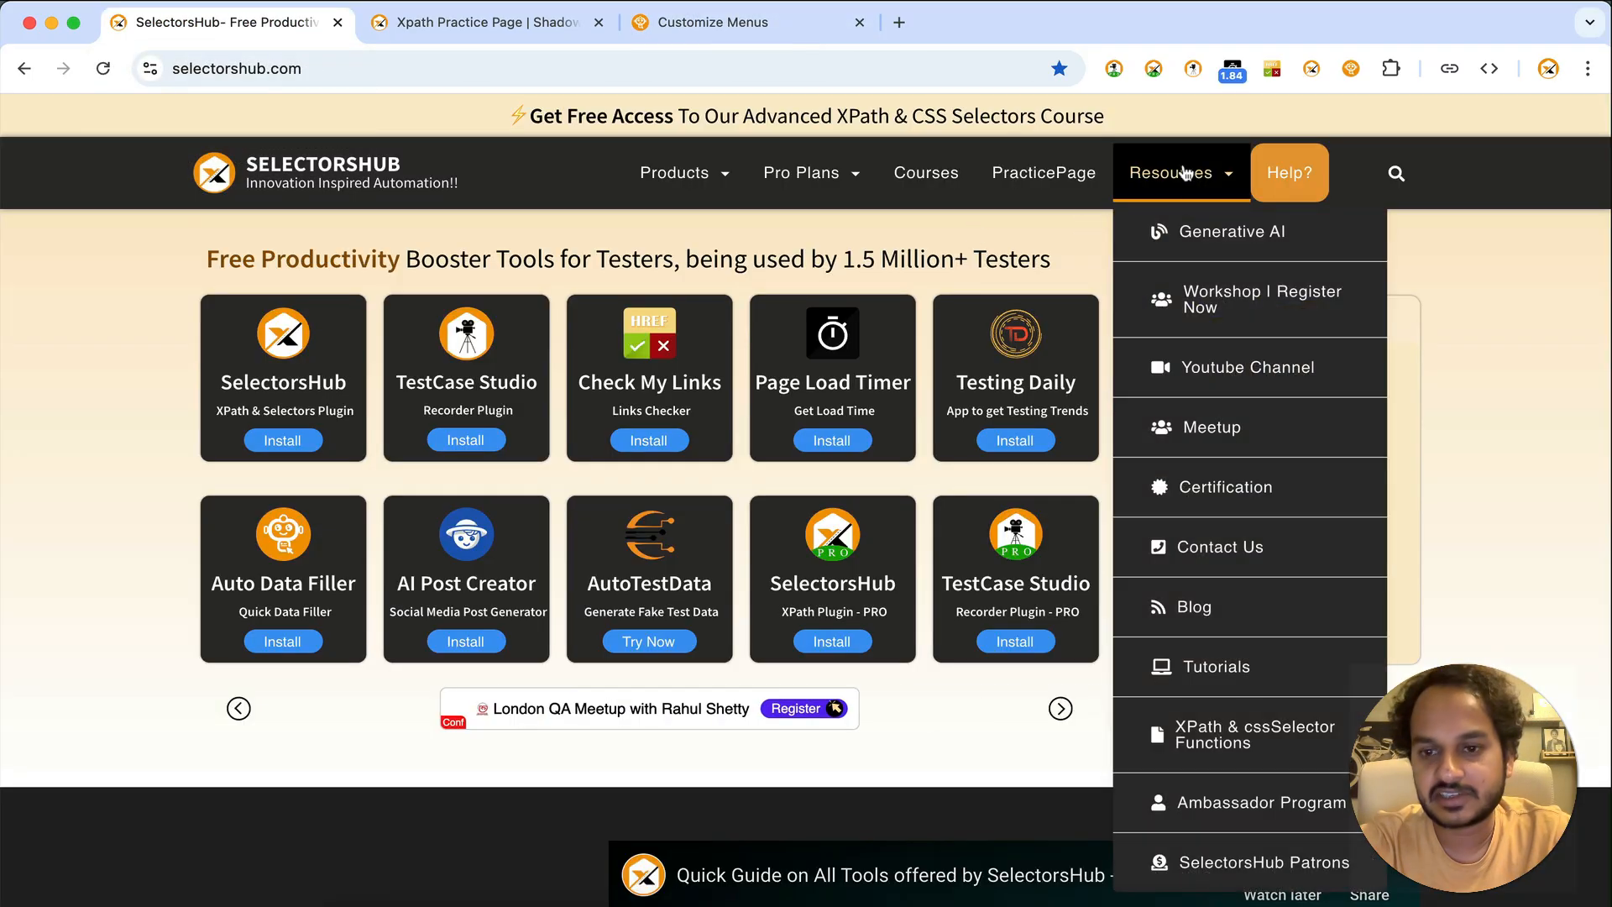
{"action": "left_click", "coordinate": [1244, 615]}
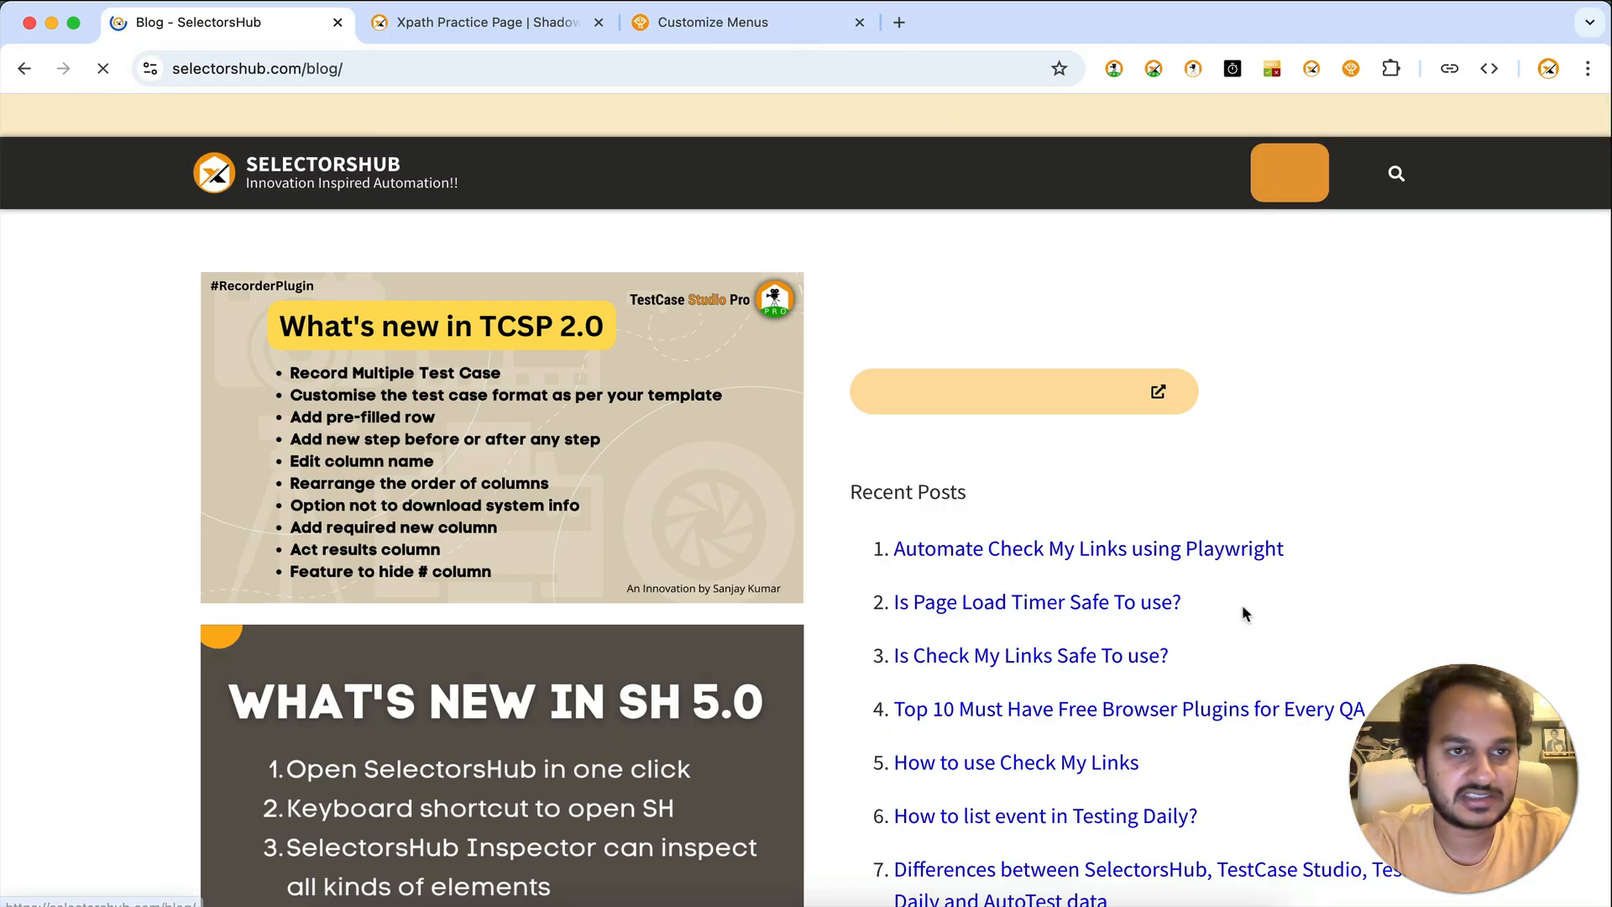
{"action": "left_click", "coordinate": [999, 553]}
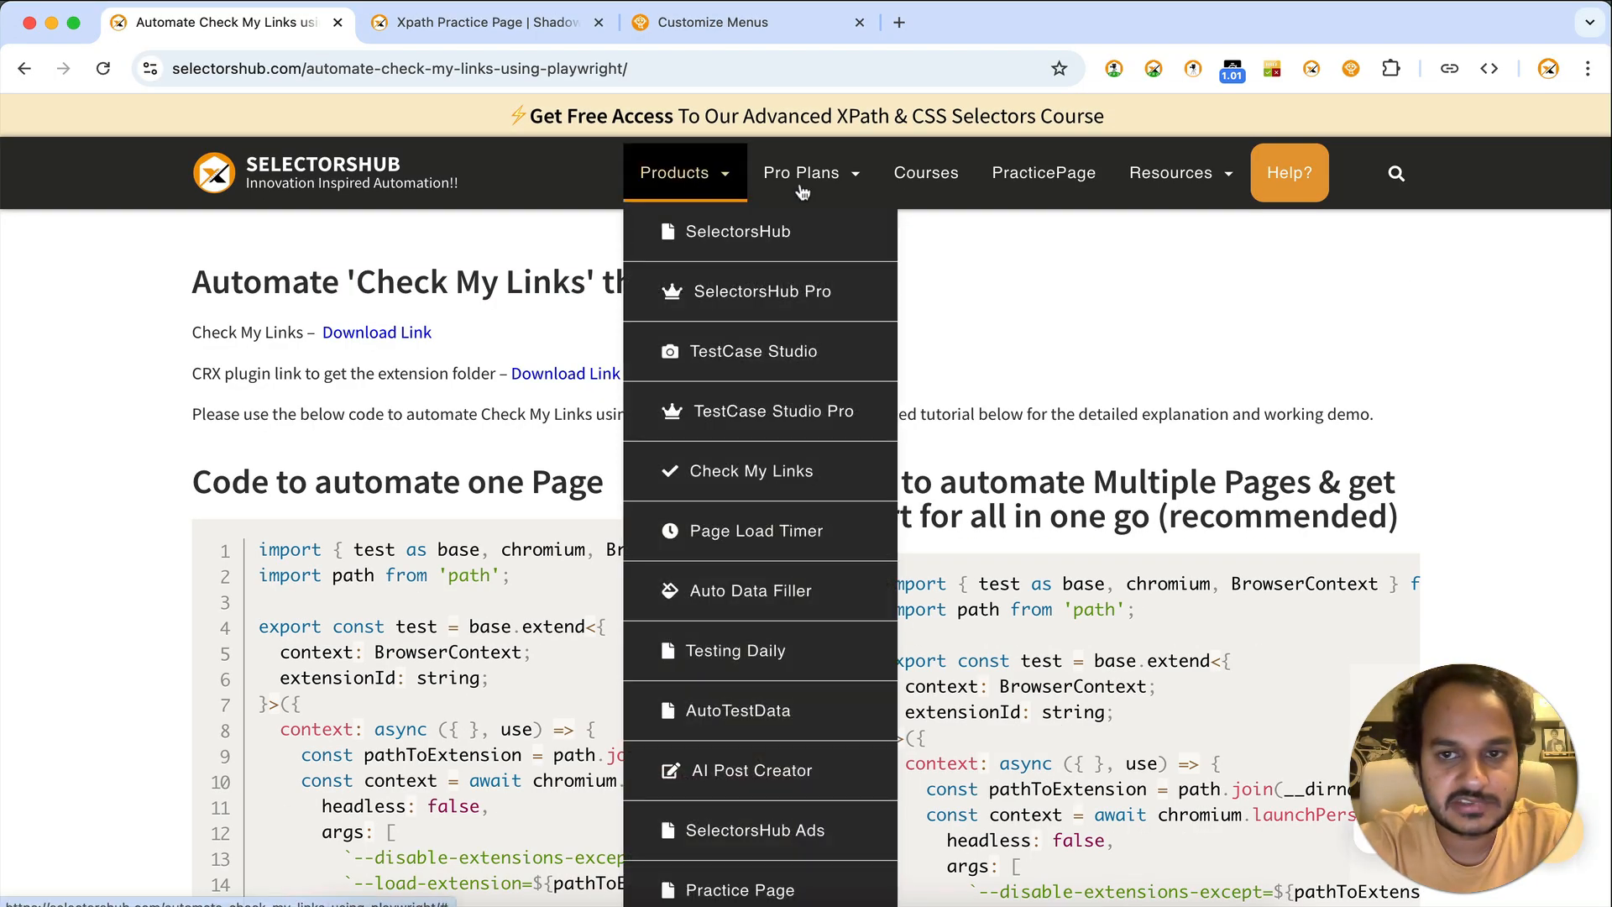
{"action": "mouse_move", "coordinate": [1175, 173]}
{"action": "left_click", "coordinate": [1242, 609]}
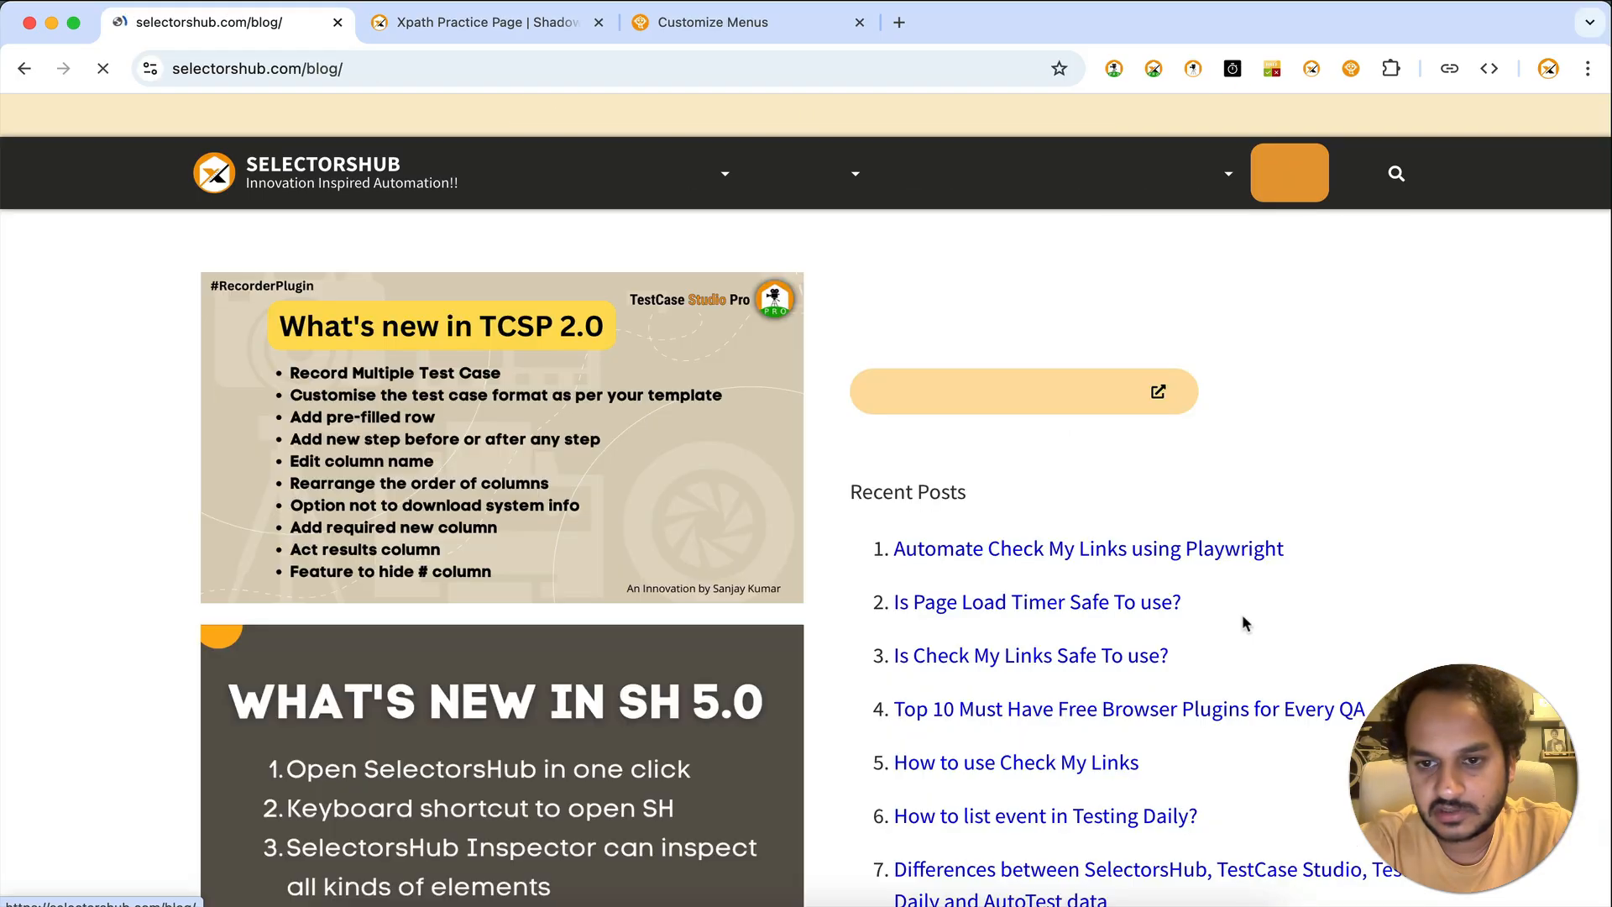
{"action": "scroll", "coordinate": [1305, 621], "scroll_direction": "down", "scroll_amount": 4}
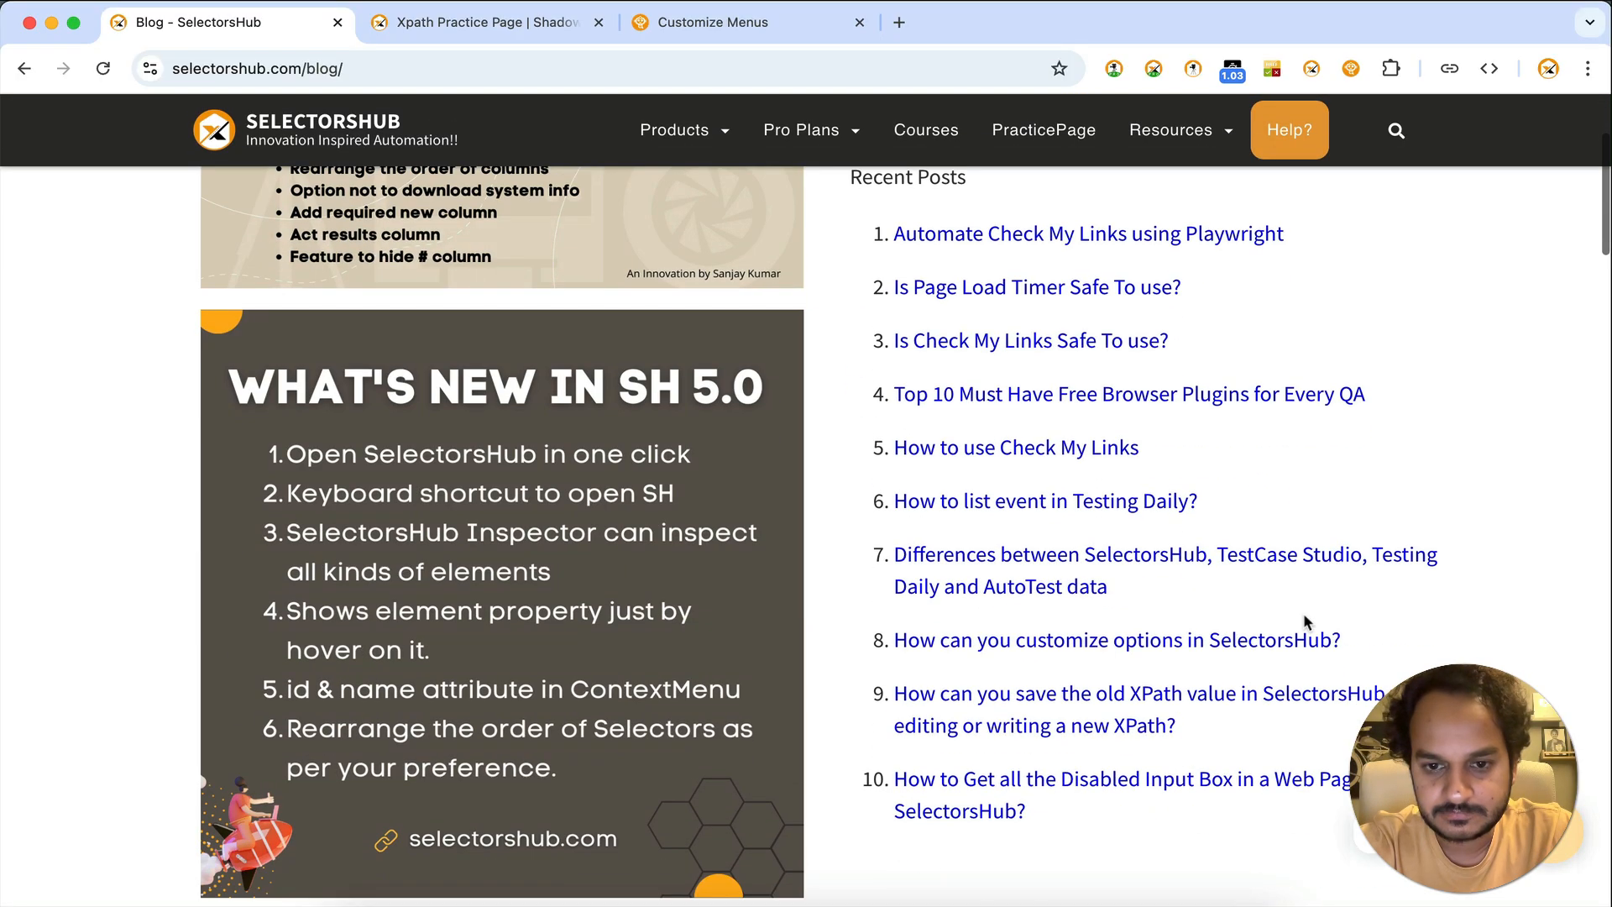
{"action": "scroll", "coordinate": [1303, 613], "scroll_direction": "up", "scroll_amount": 1}
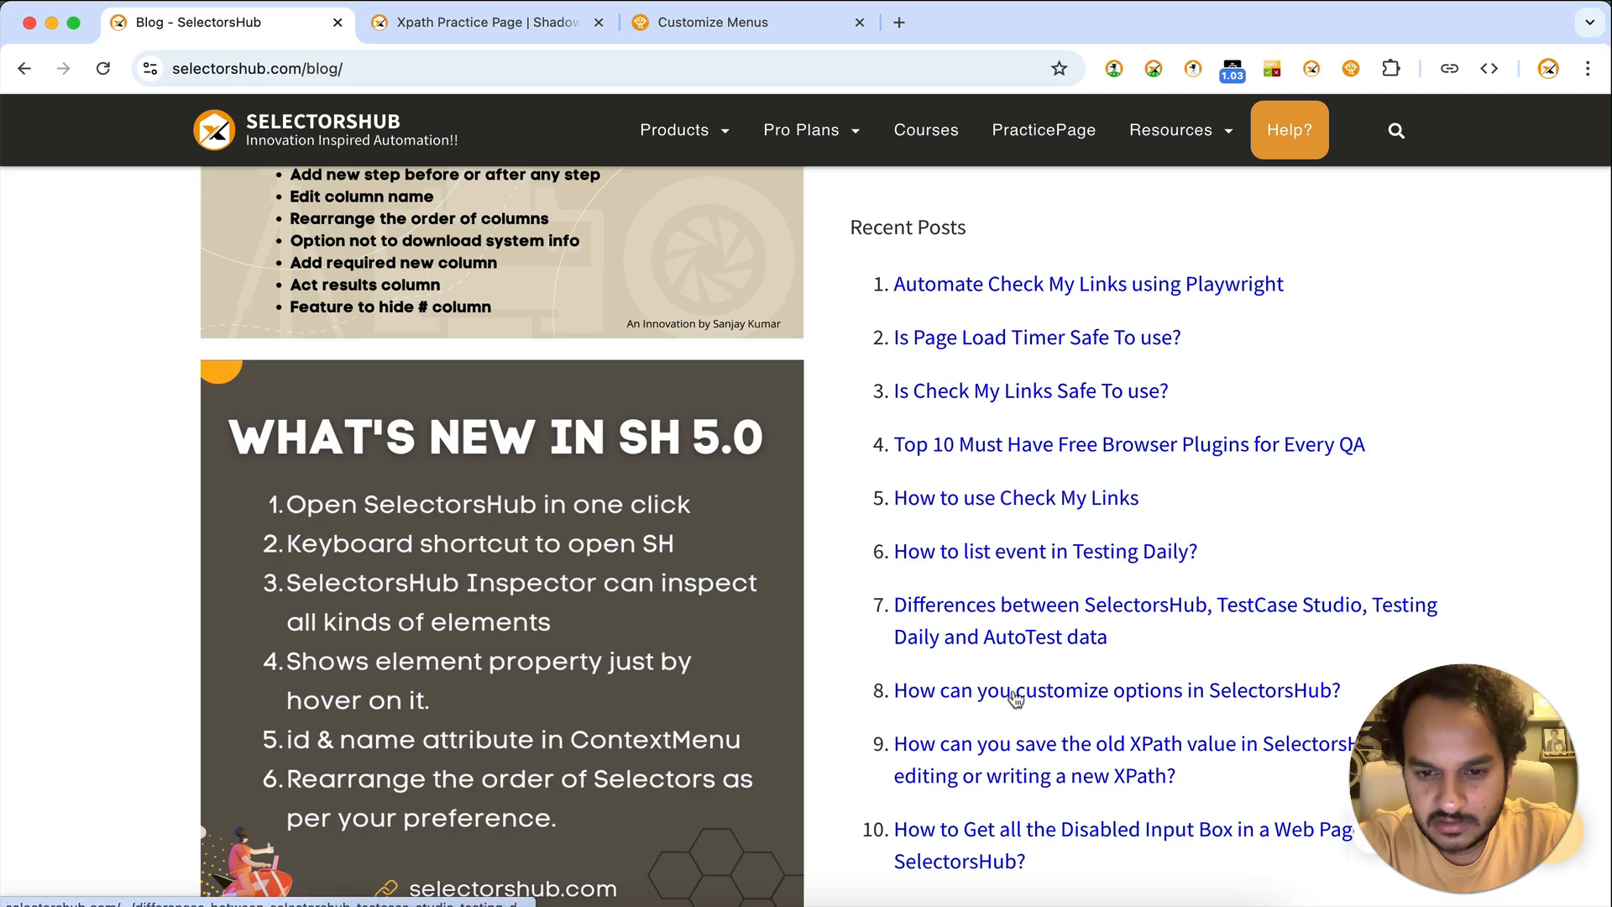
{"action": "scroll", "coordinate": [1016, 705], "scroll_direction": "down", "scroll_amount": 2}
{"action": "scroll", "coordinate": [1018, 716], "scroll_direction": "up", "scroll_amount": 5}
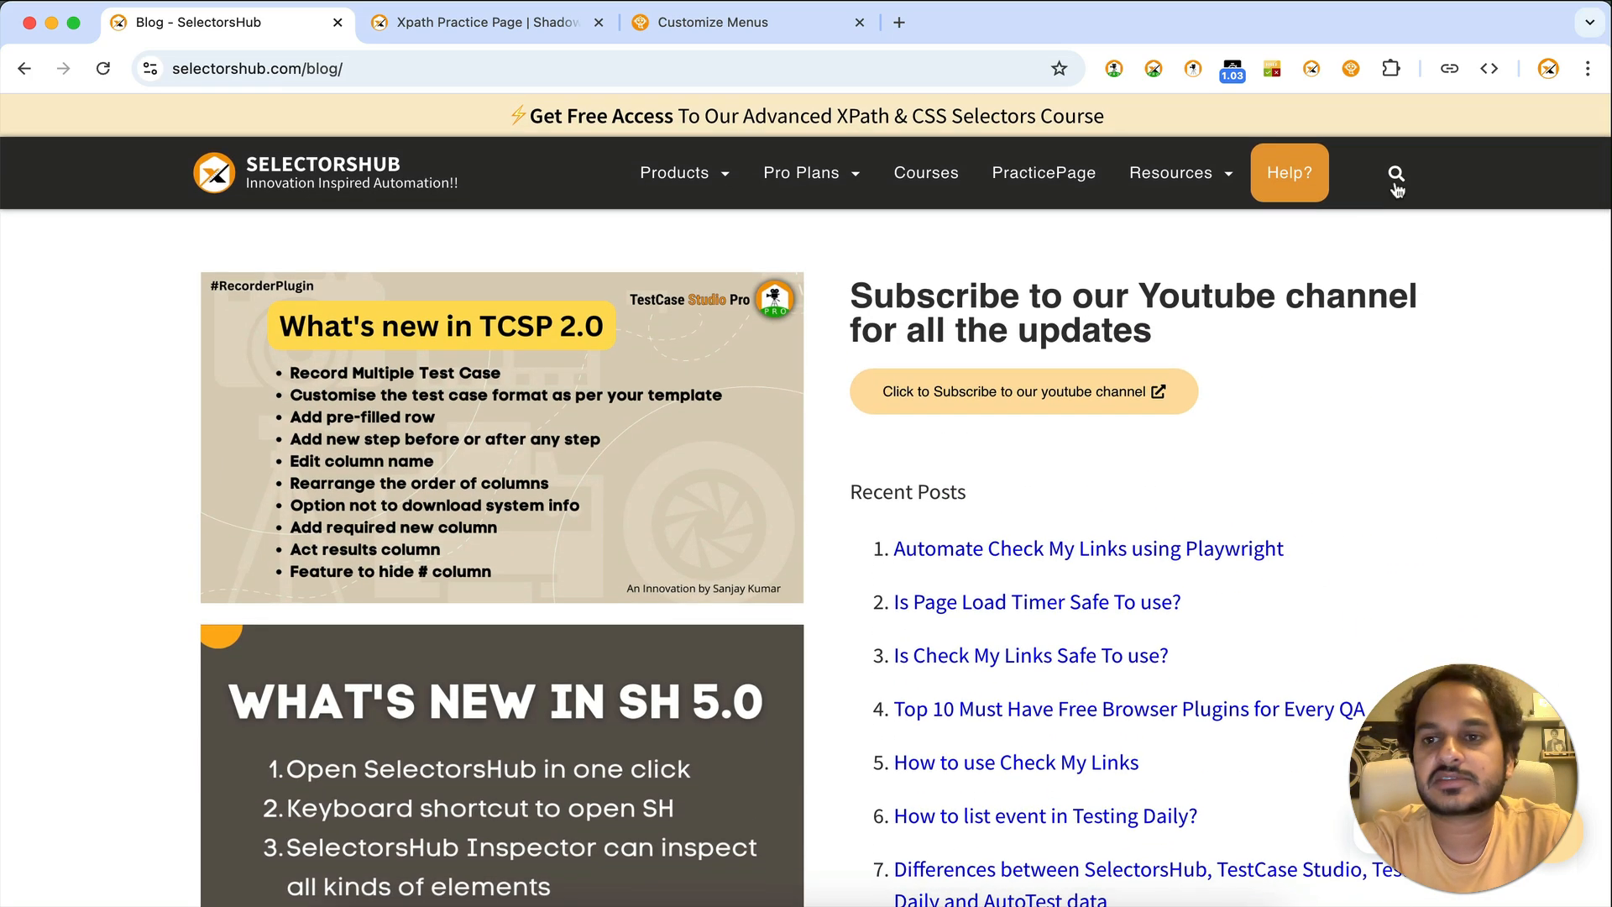
Search the SelectorsHub site for "auto data filler" and open the article "How to customize data in Auto Data Filler".
{"action": "left_click", "coordinate": [1394, 186]}
{"action": "type", "text": "auto"}
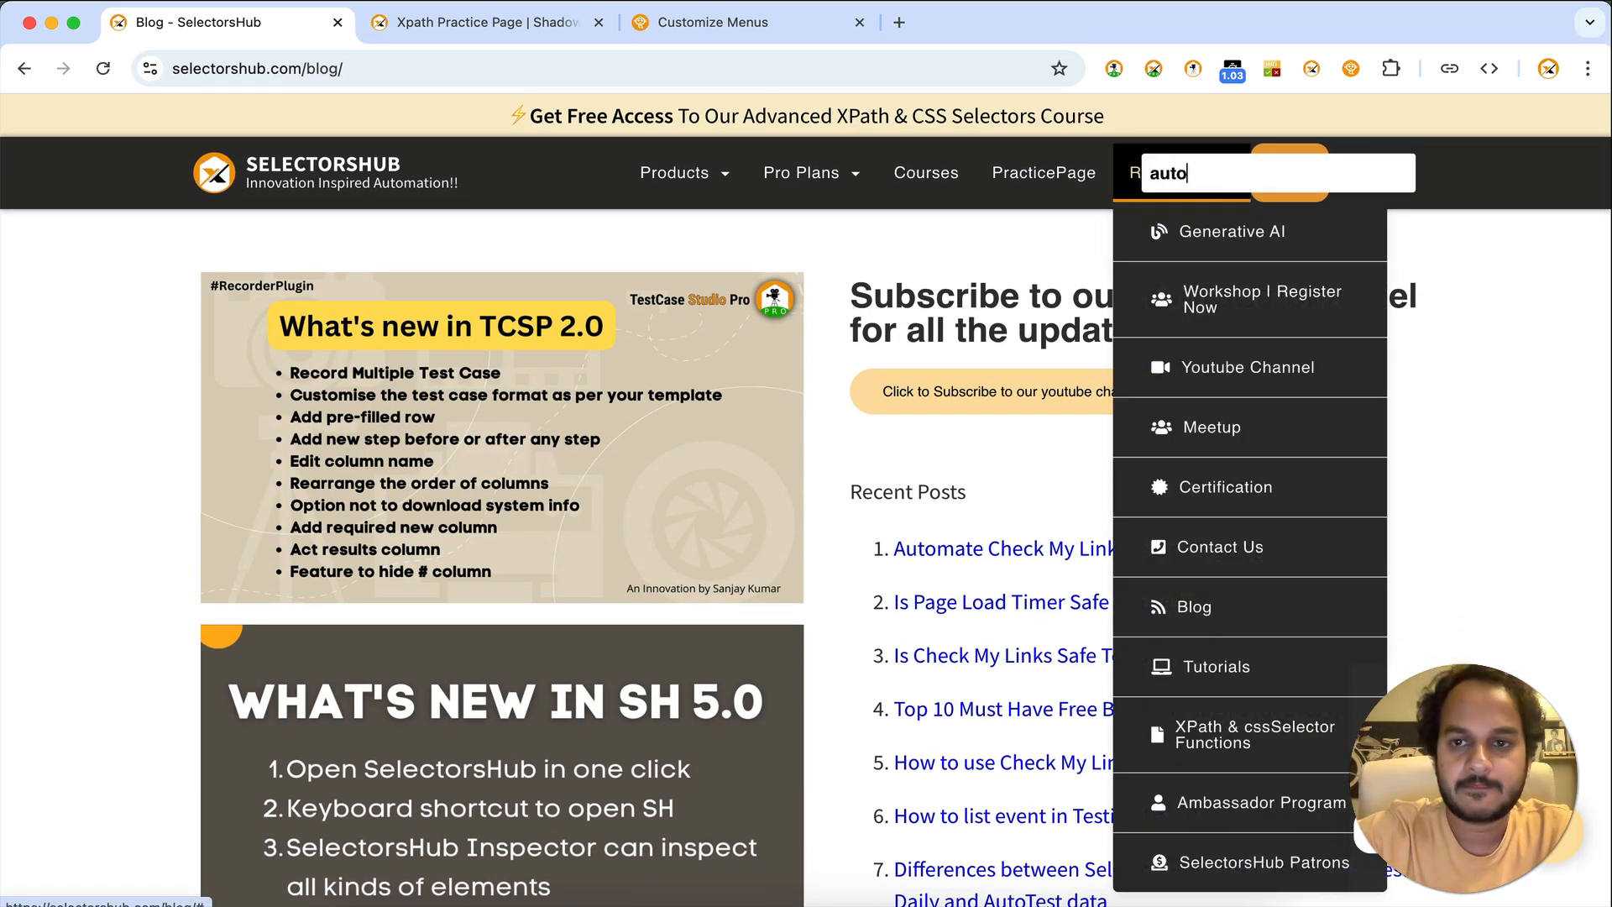
{"action": "type", "text": " data fil"}
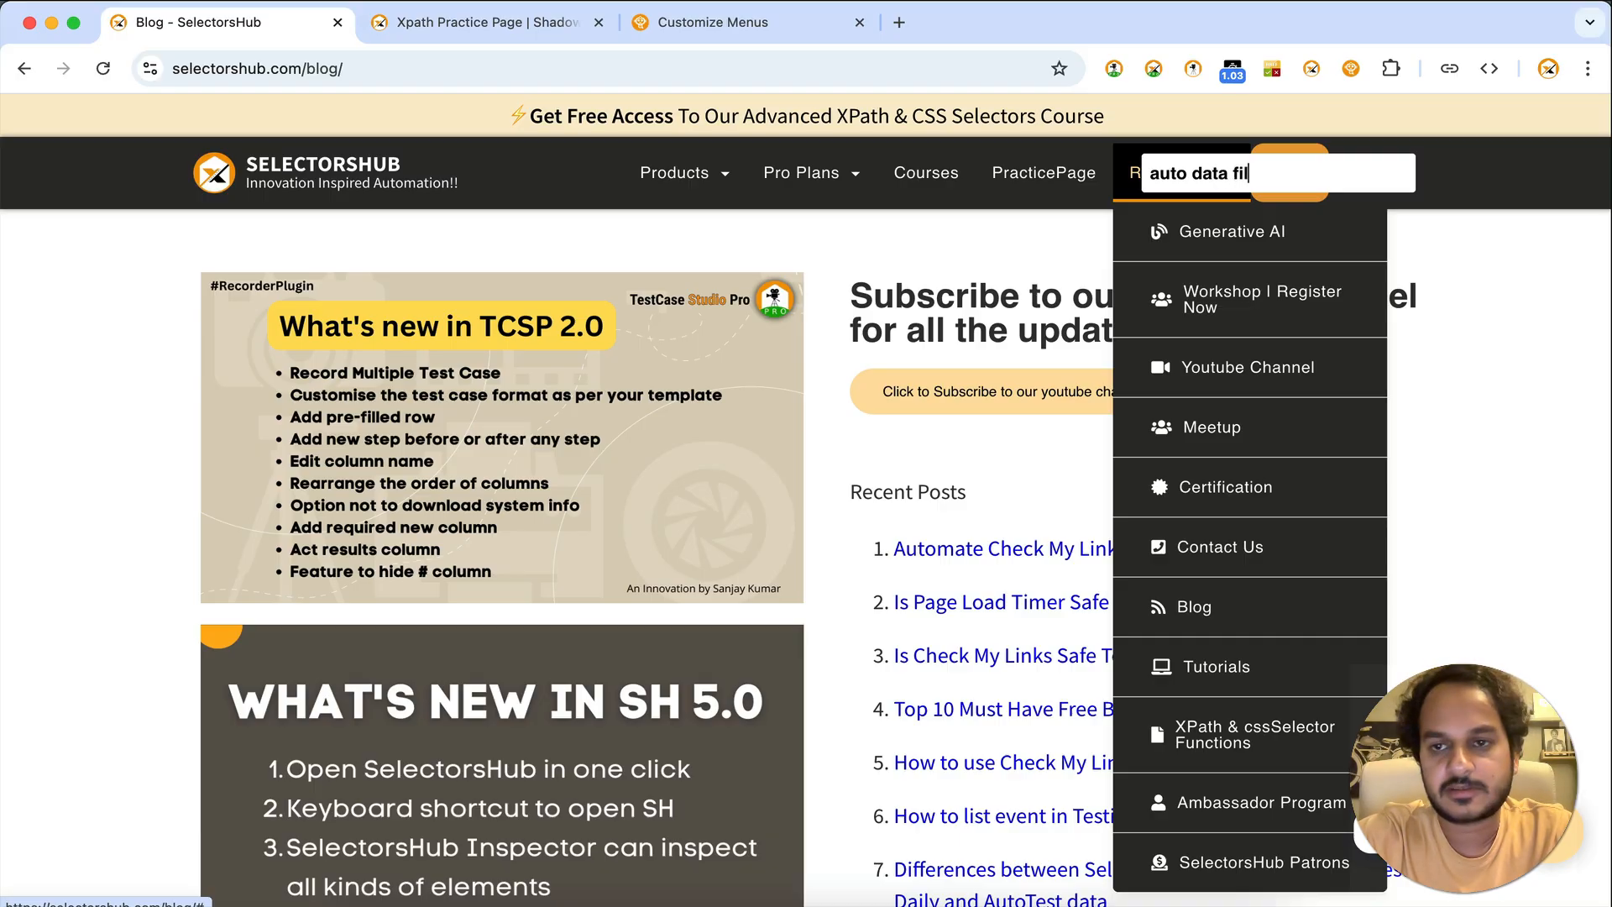
{"action": "type", "text": "ler"}
{"action": "key", "text": "Return"}
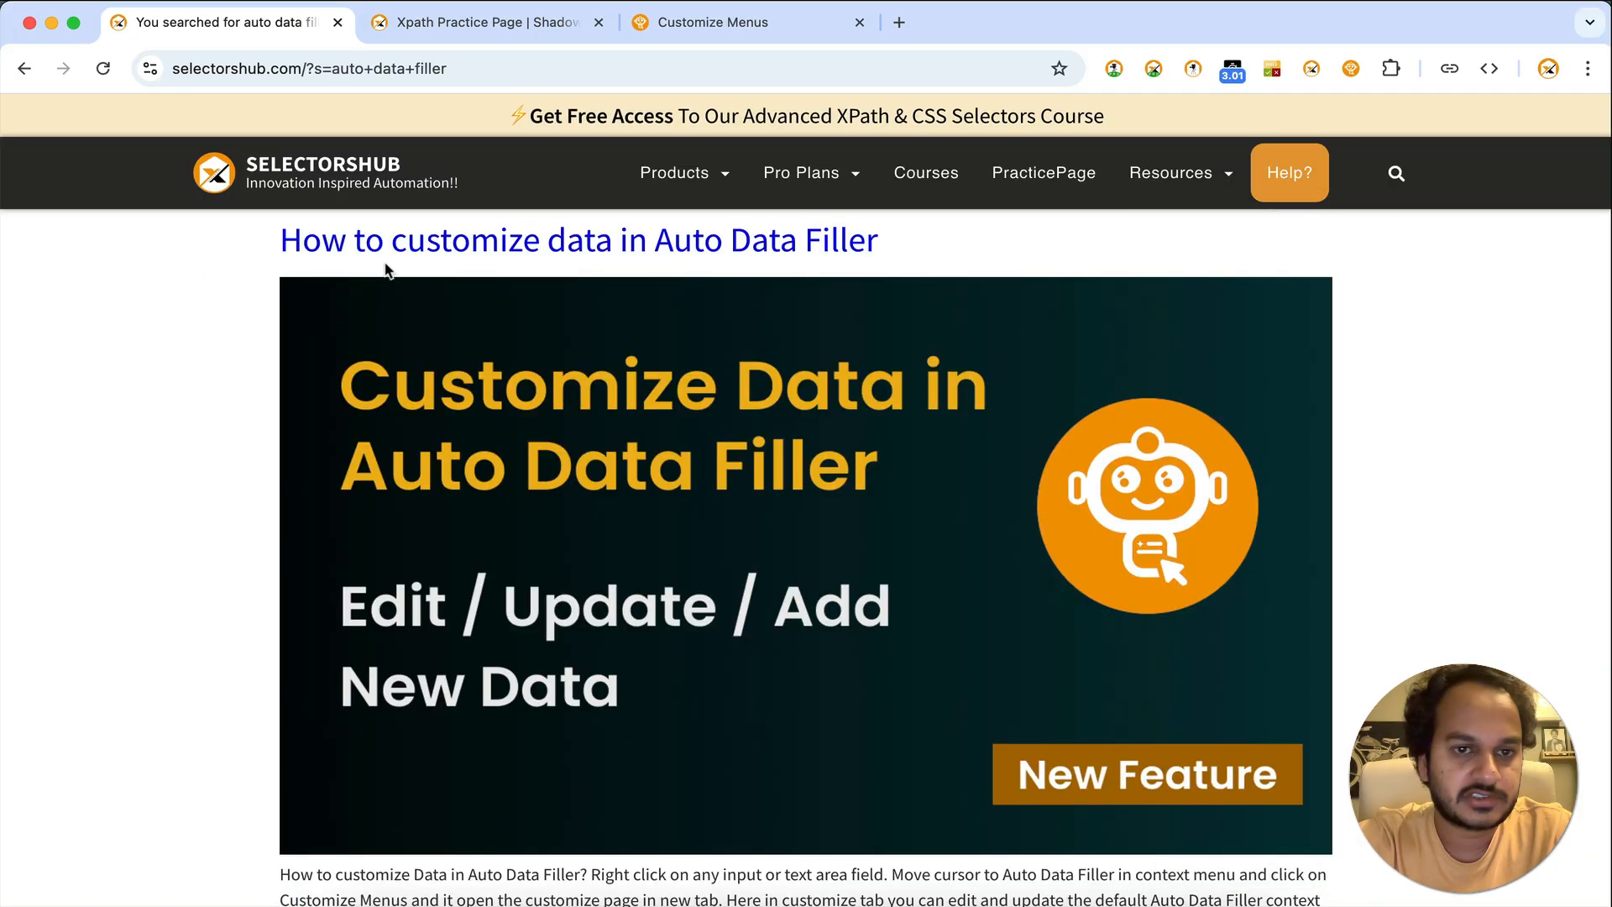
{"action": "left_click", "coordinate": [602, 242]}
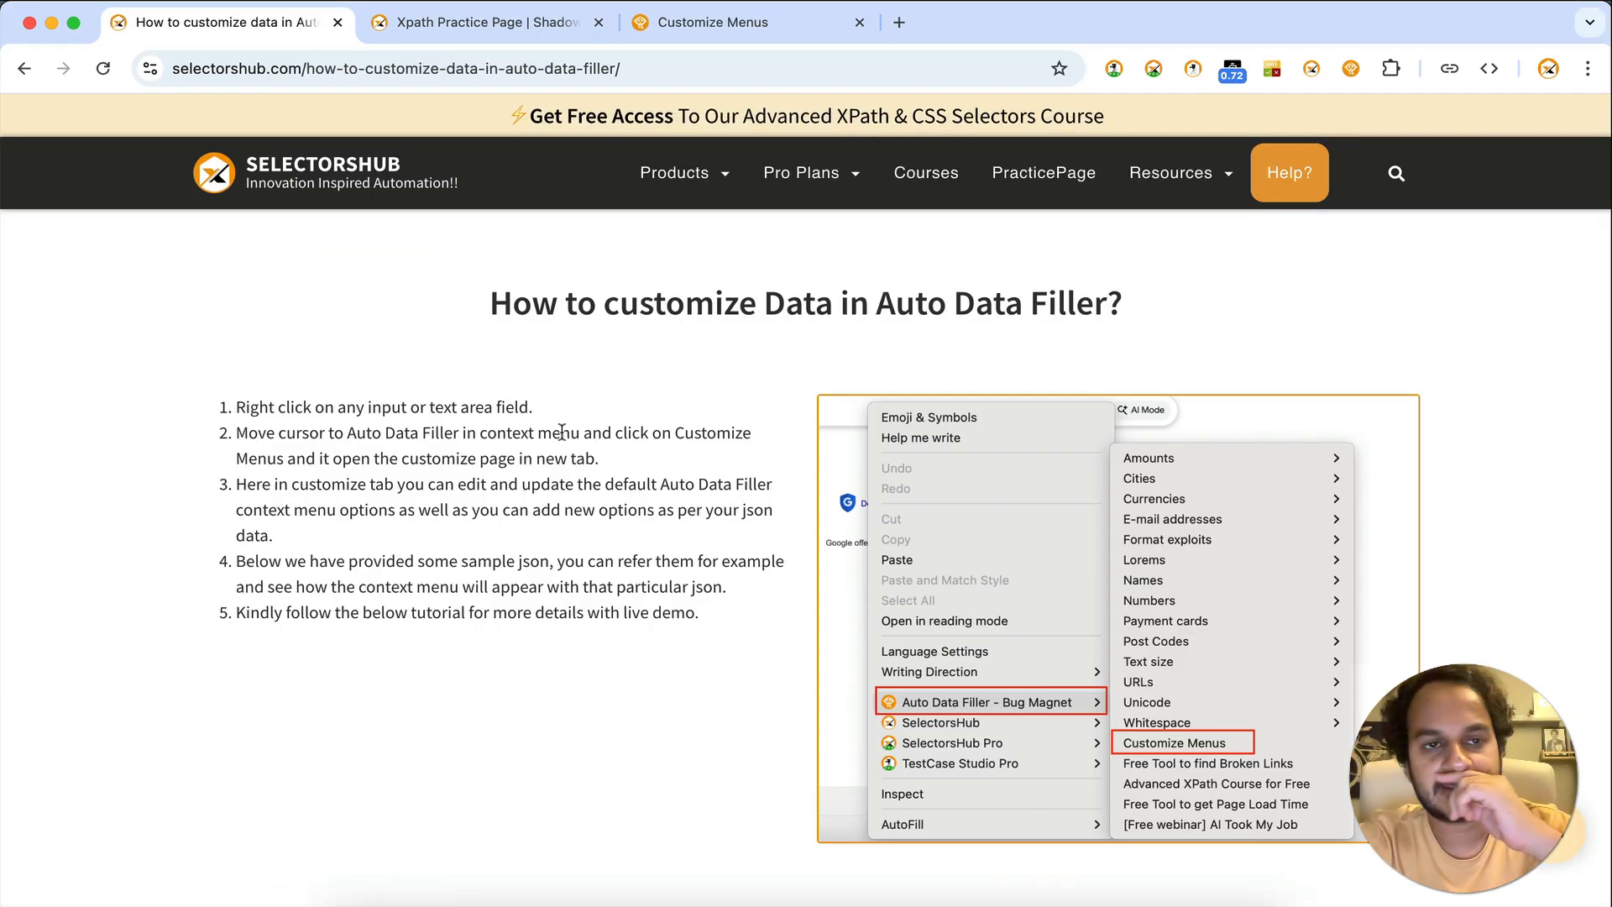
{"action": "scroll", "coordinate": [561, 430], "scroll_direction": "down", "scroll_amount": 2}
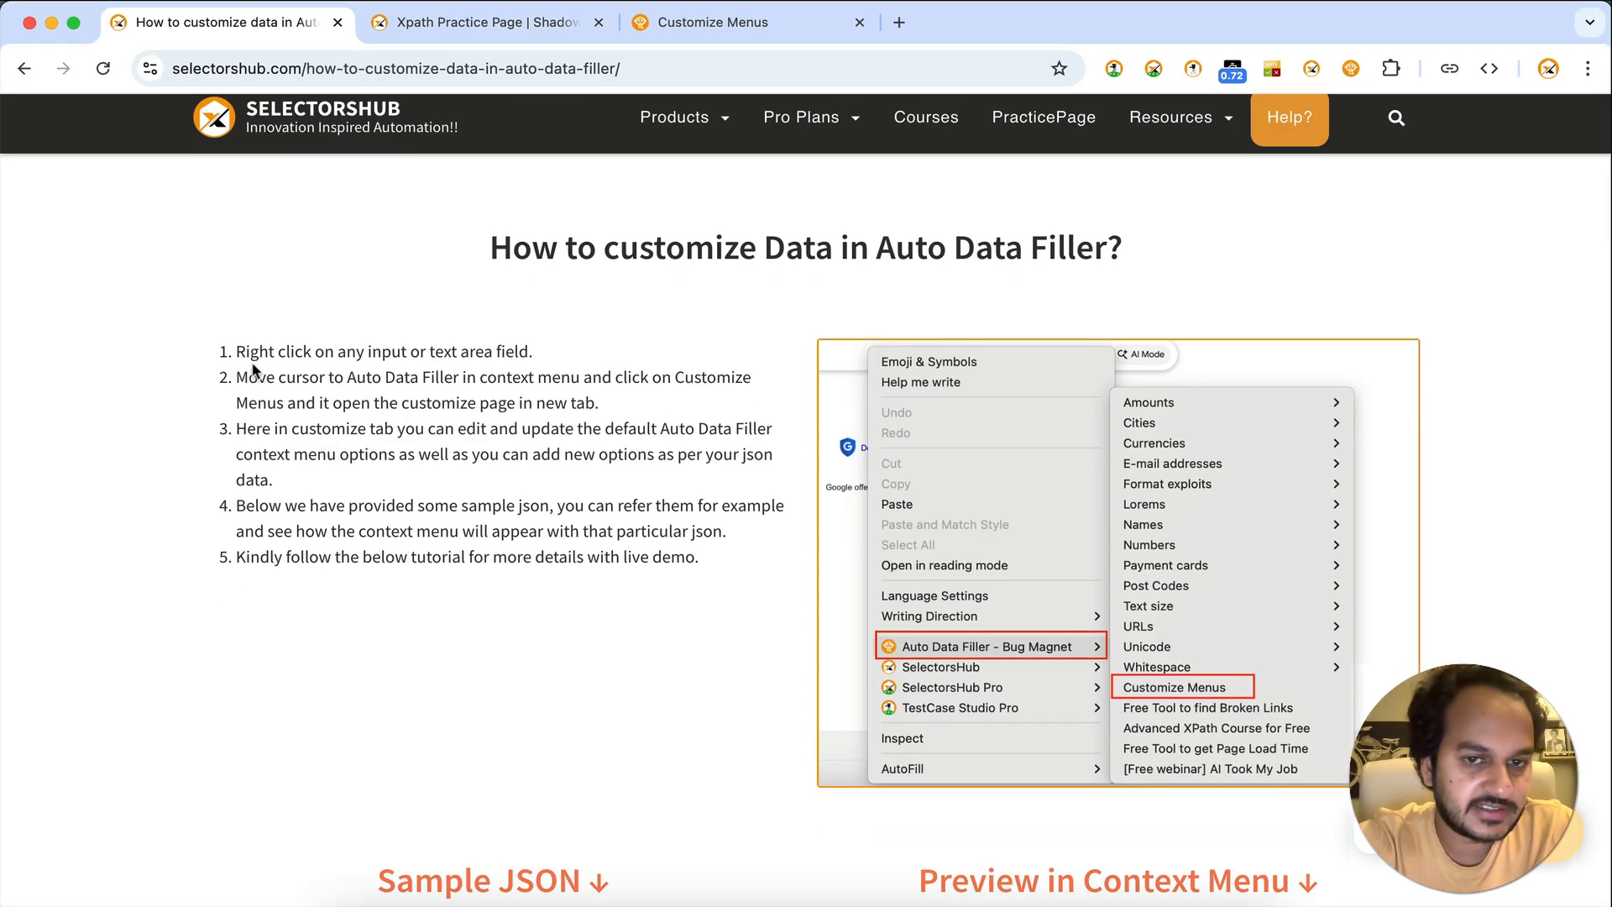
Copy the article's sample array JSON ["sender", "mic", "speaker", "ok"] and paste it into the empty JSON box on the Customize Menus page.
{"action": "scroll", "coordinate": [703, 495], "scroll_direction": "down", "scroll_amount": 10}
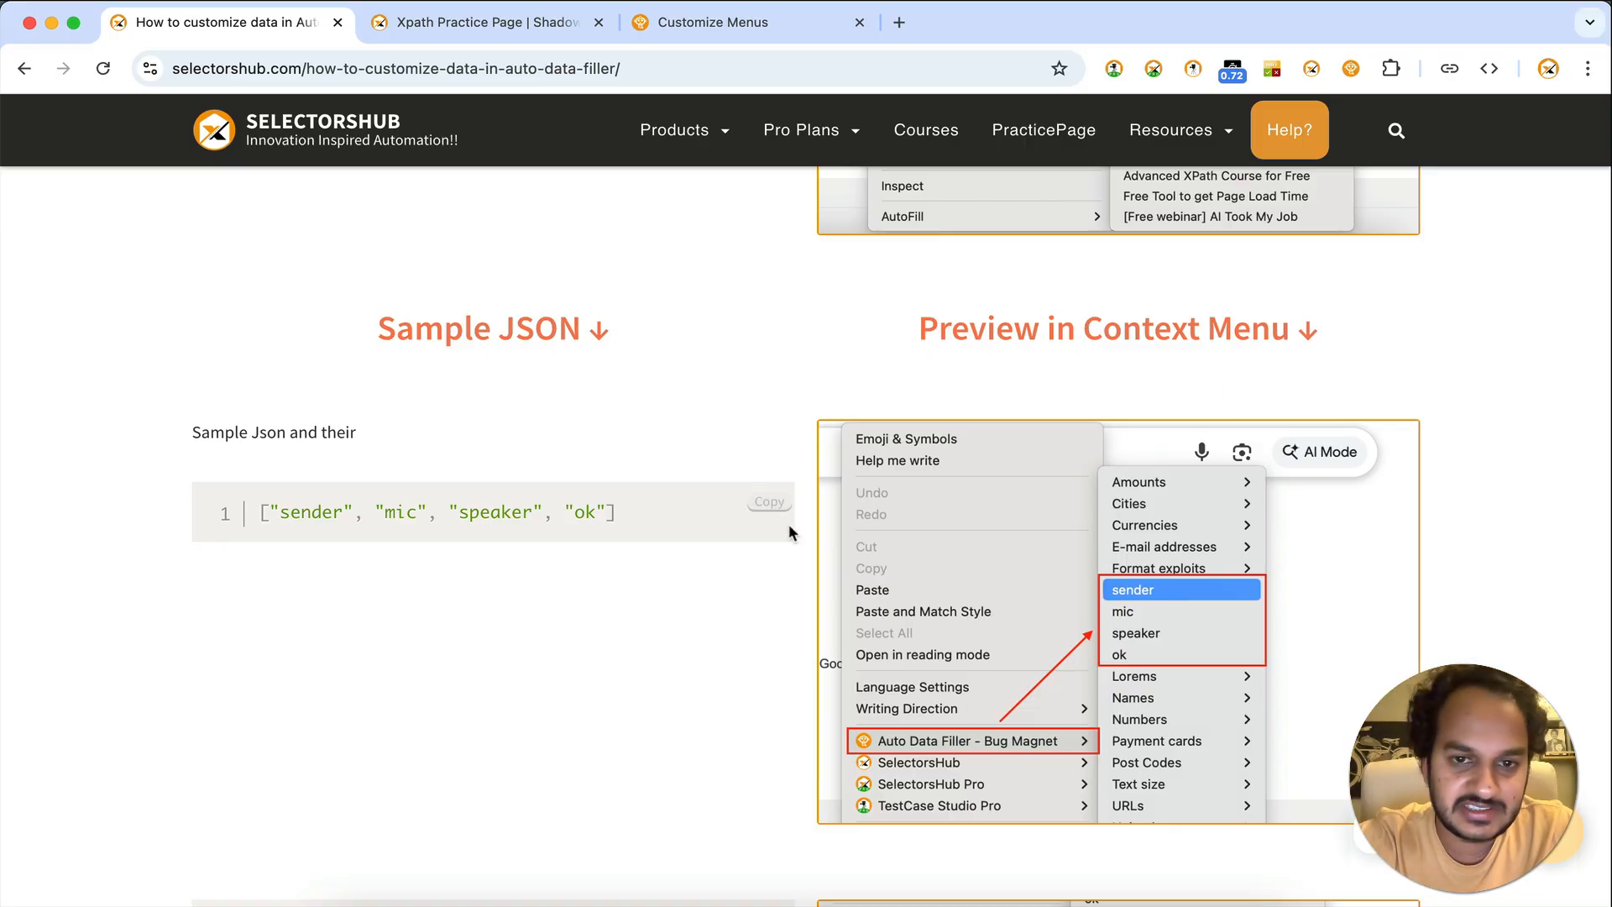
{"action": "left_click", "coordinate": [768, 502]}
{"action": "left_click", "coordinate": [739, 22]}
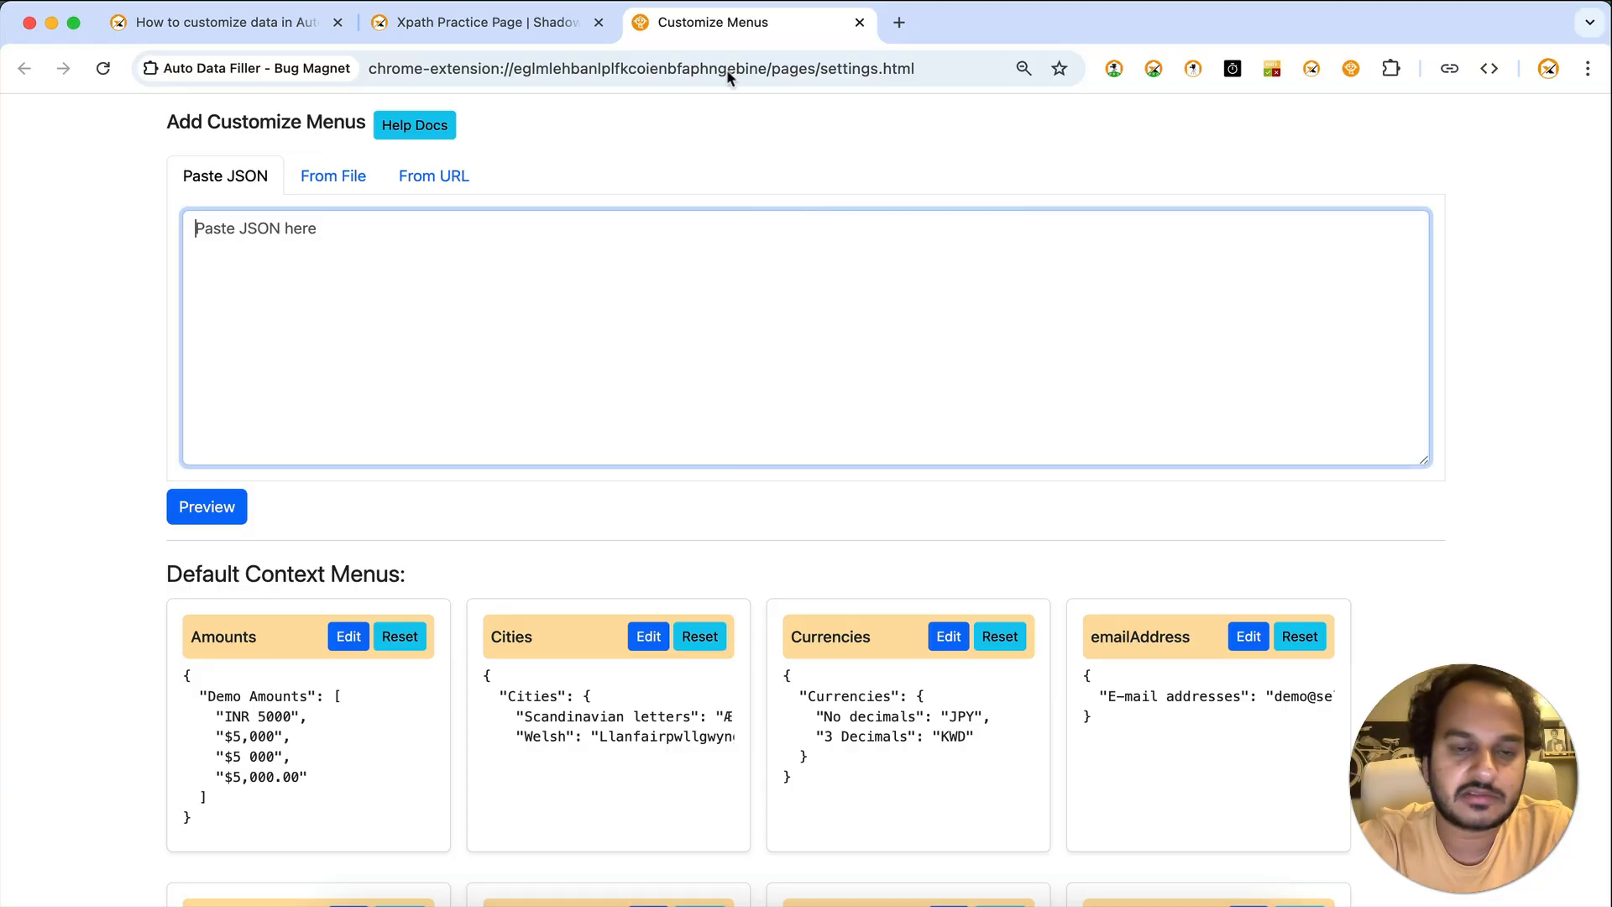
{"action": "key", "text": "super+v"}
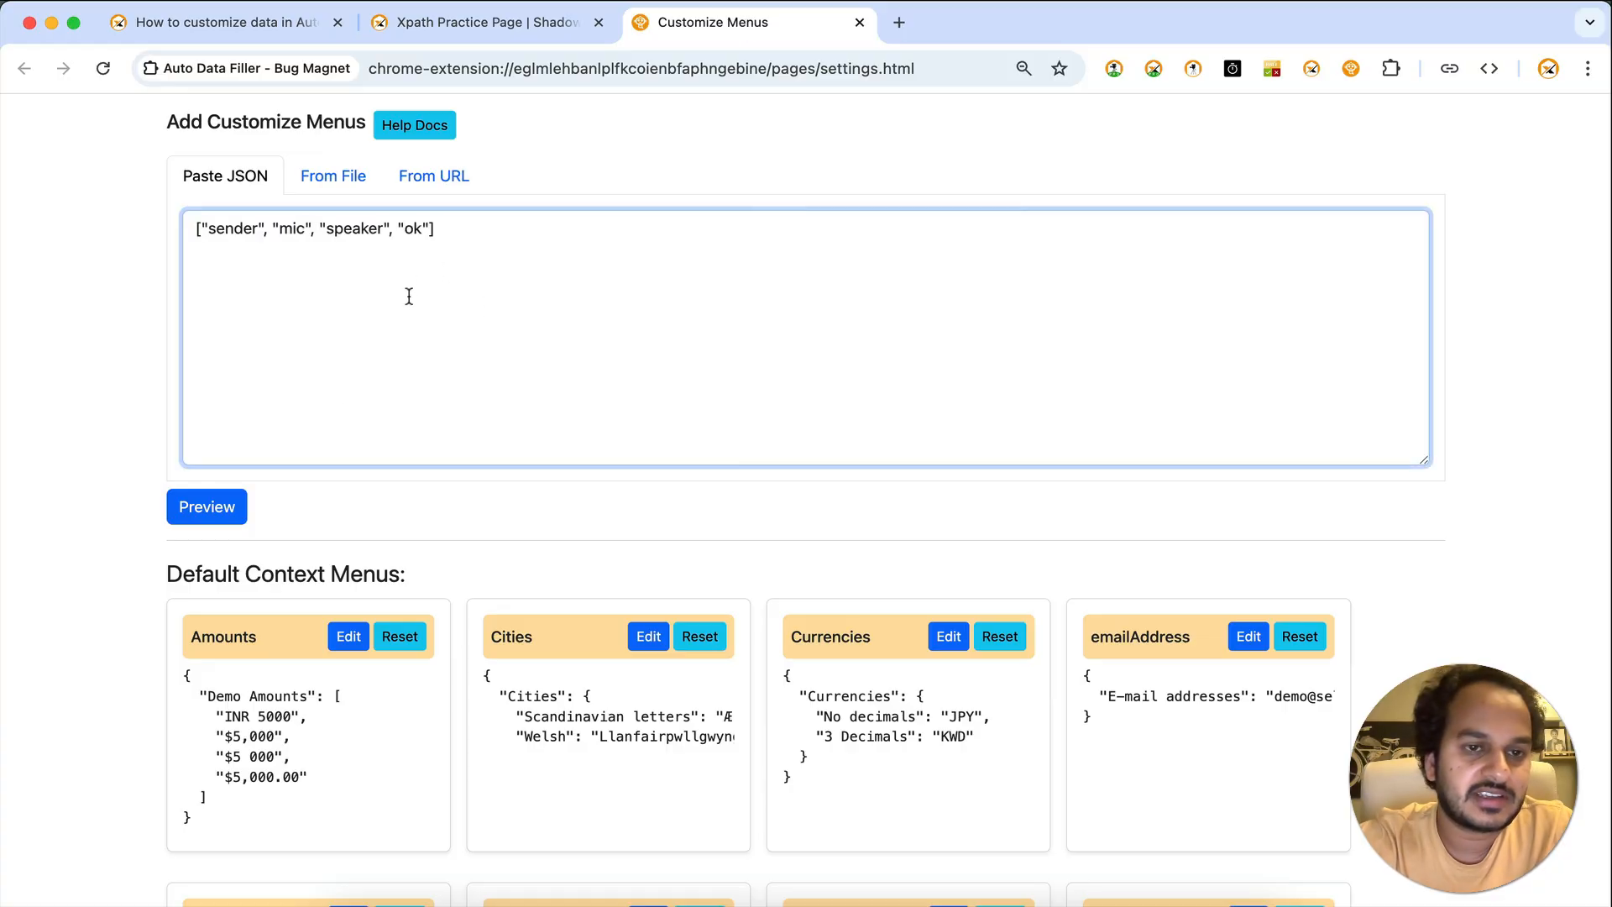
Preview the pasted JSON array and save it as a new menu with the label "Demo".
{"action": "left_click", "coordinate": [200, 514]}
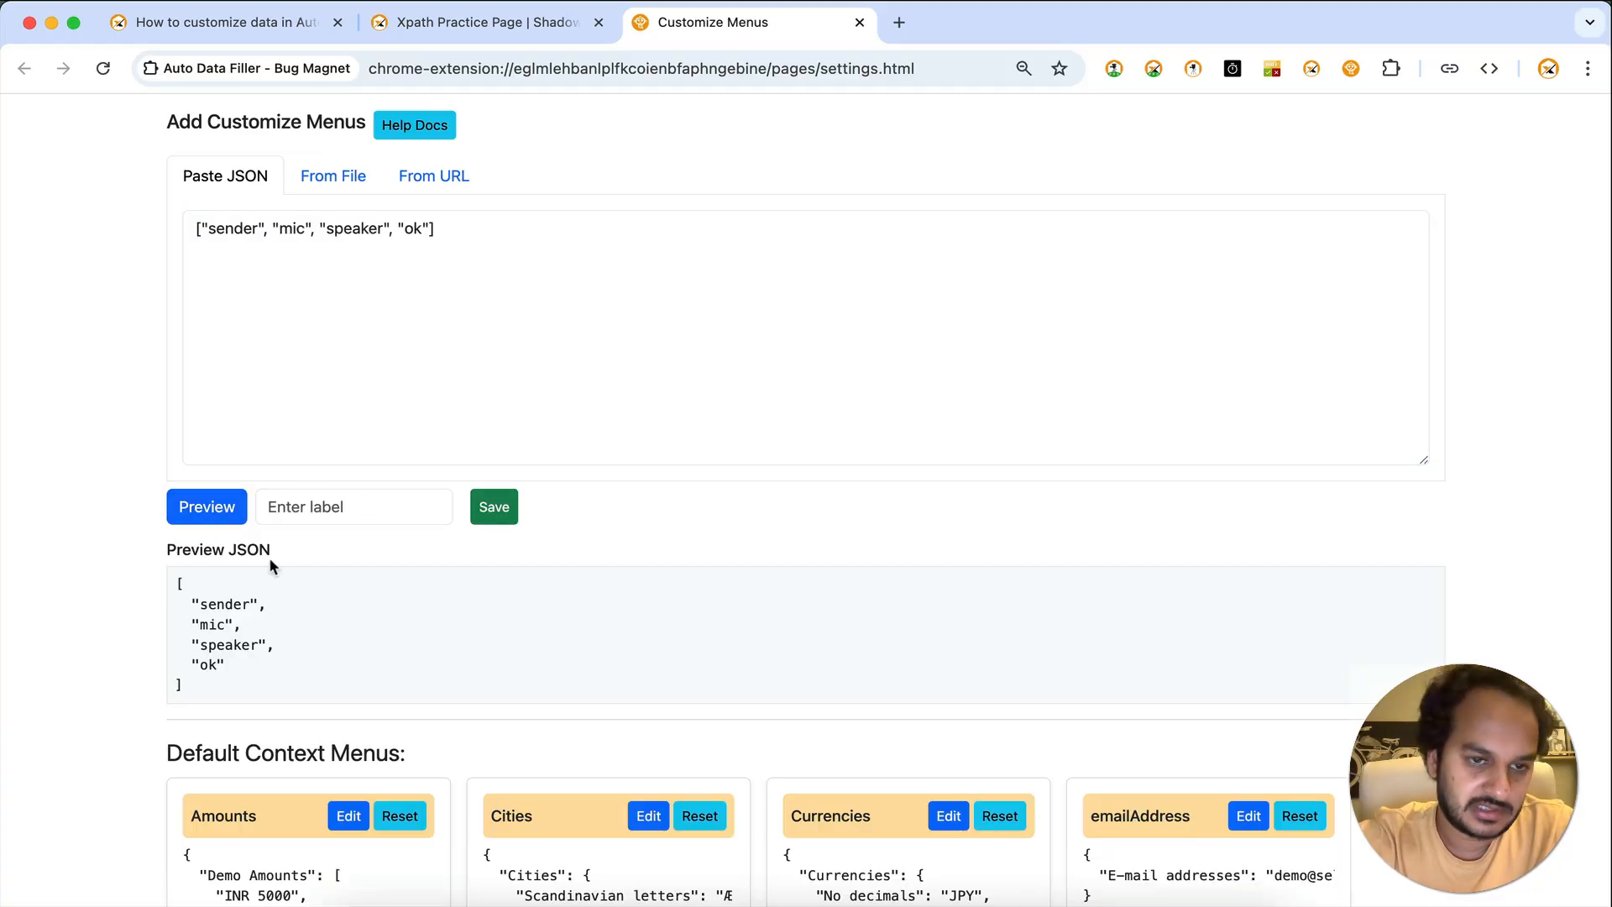
{"action": "left_click", "coordinate": [330, 517]}
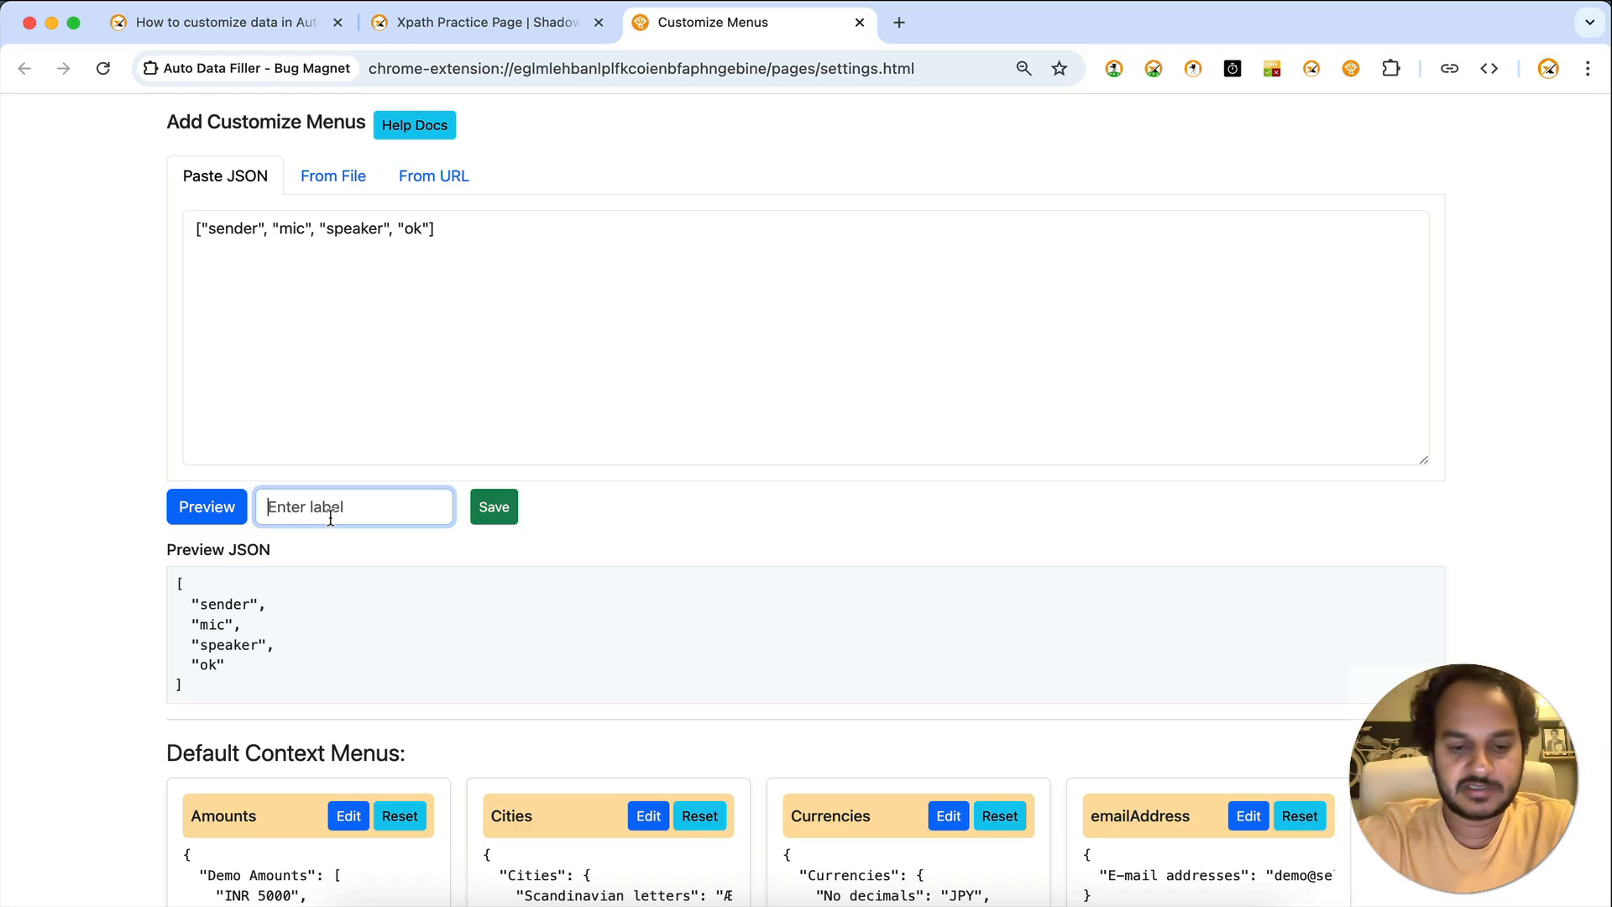
{"action": "type", "text": "Demo"}
{"action": "left_click", "coordinate": [495, 510]}
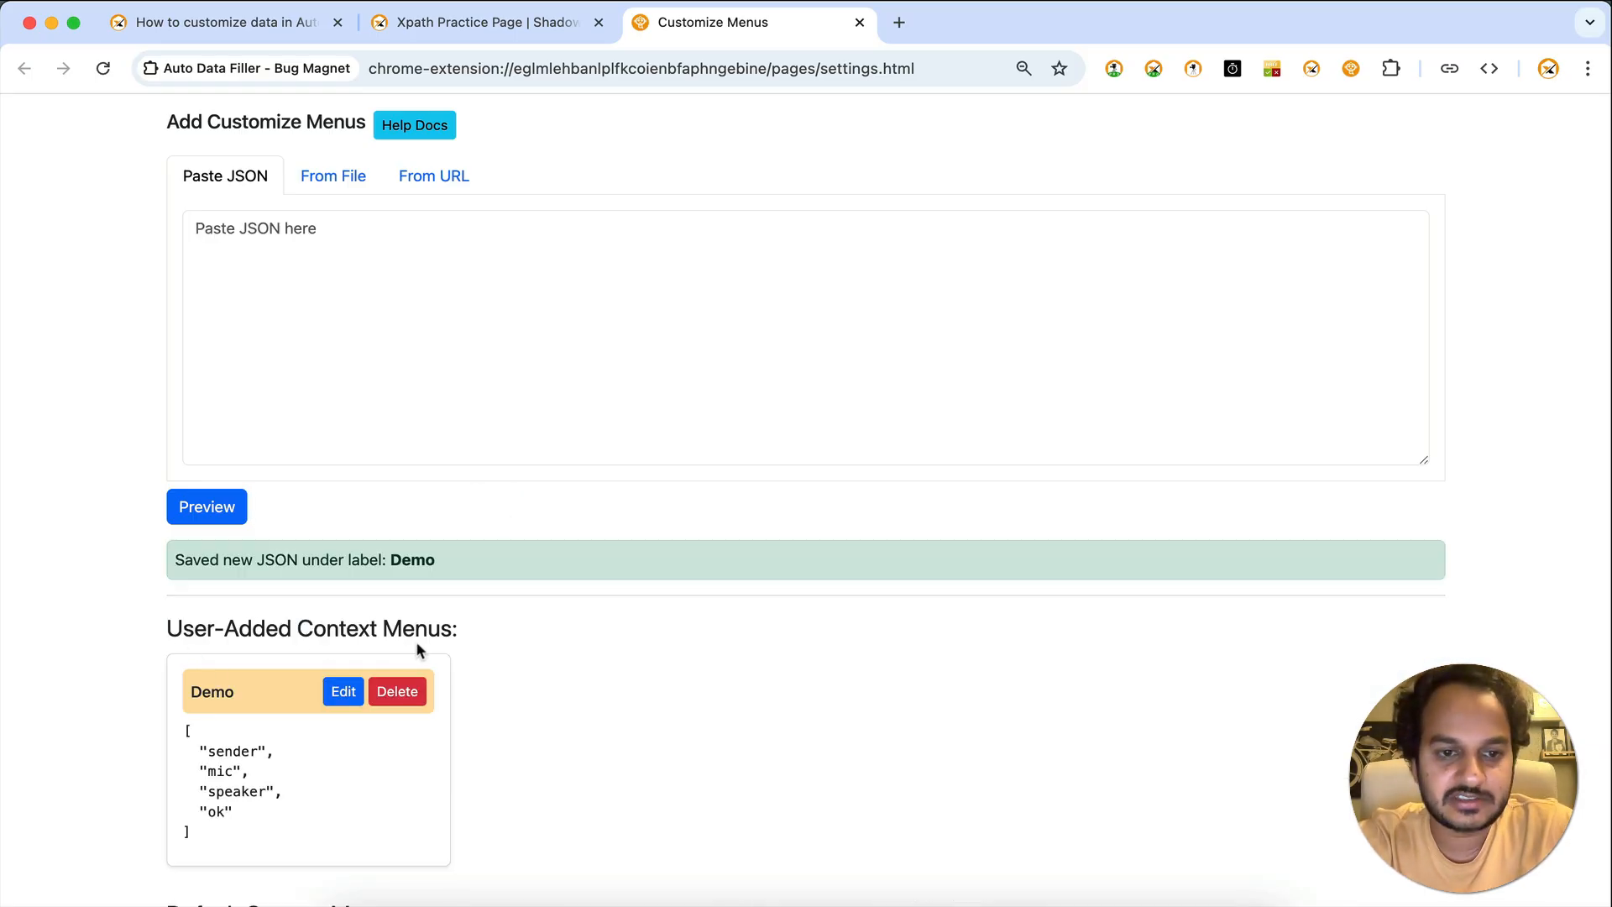
Reset the Amounts default context menu to its default values and confirm the reset.
{"action": "scroll", "coordinate": [450, 653], "scroll_direction": "down", "scroll_amount": 3}
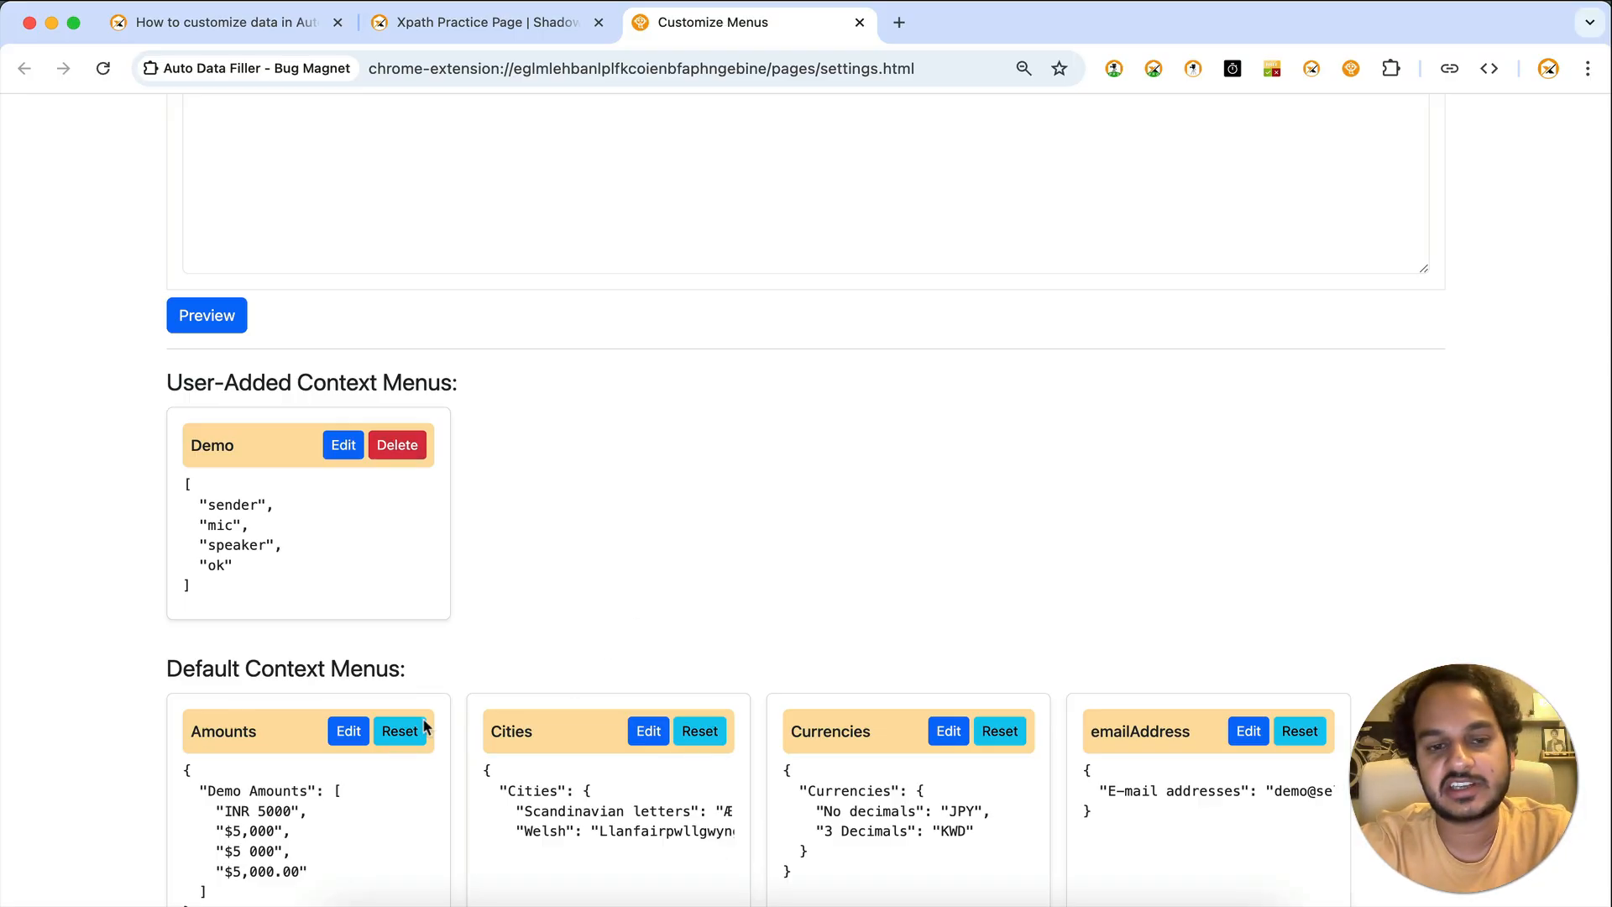
{"action": "scroll", "coordinate": [406, 742], "scroll_direction": "down", "scroll_amount": 3}
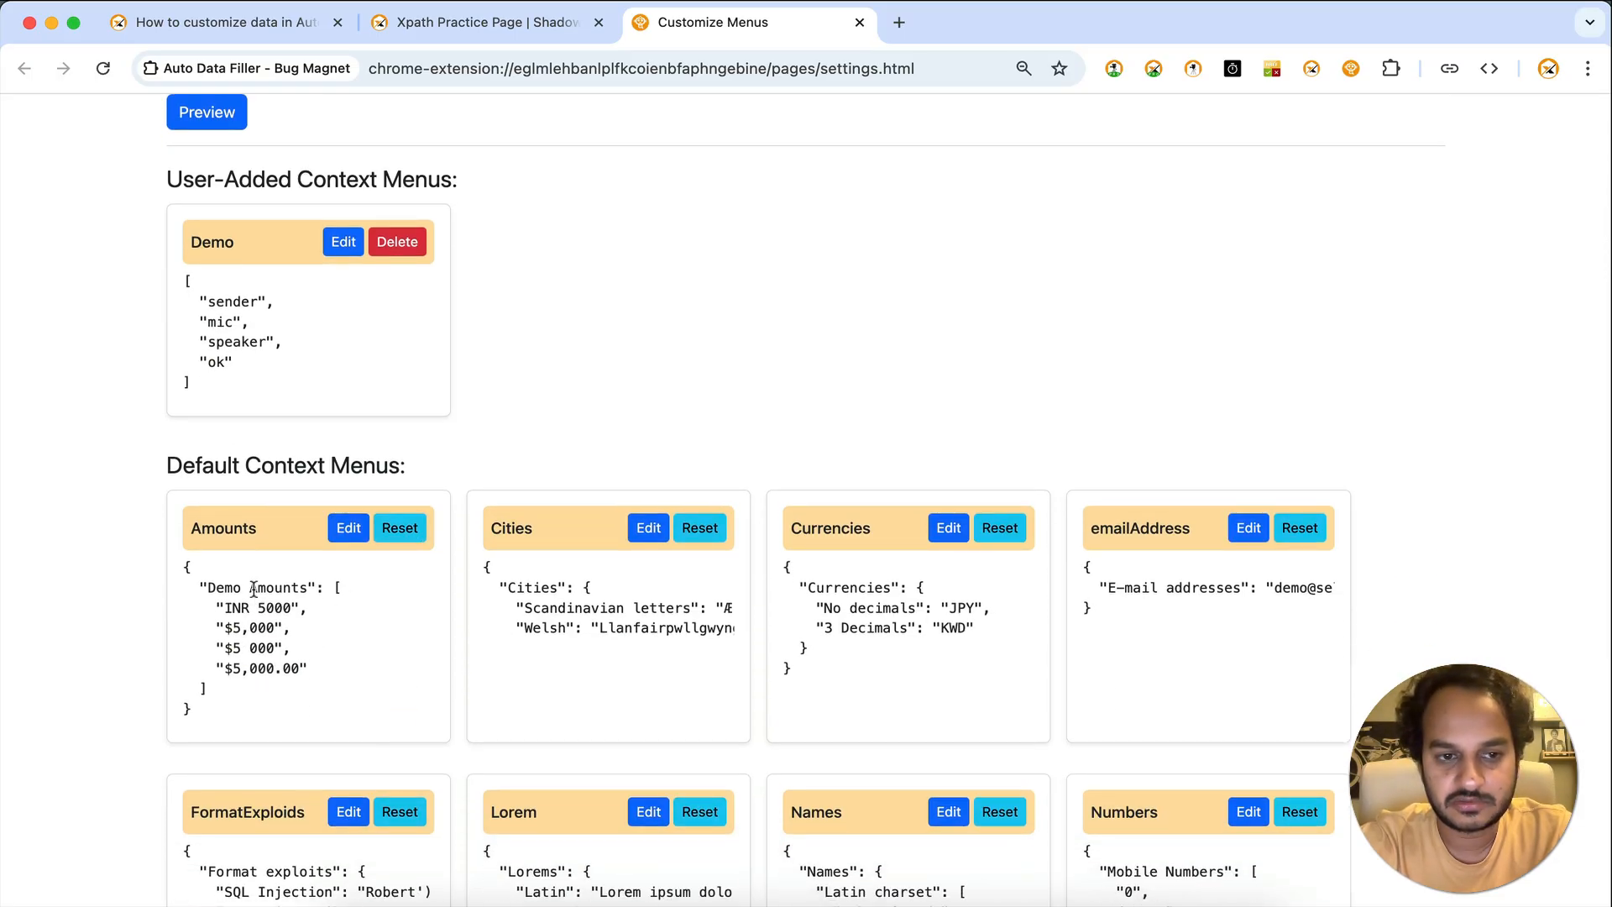
{"action": "left_click", "coordinate": [401, 534]}
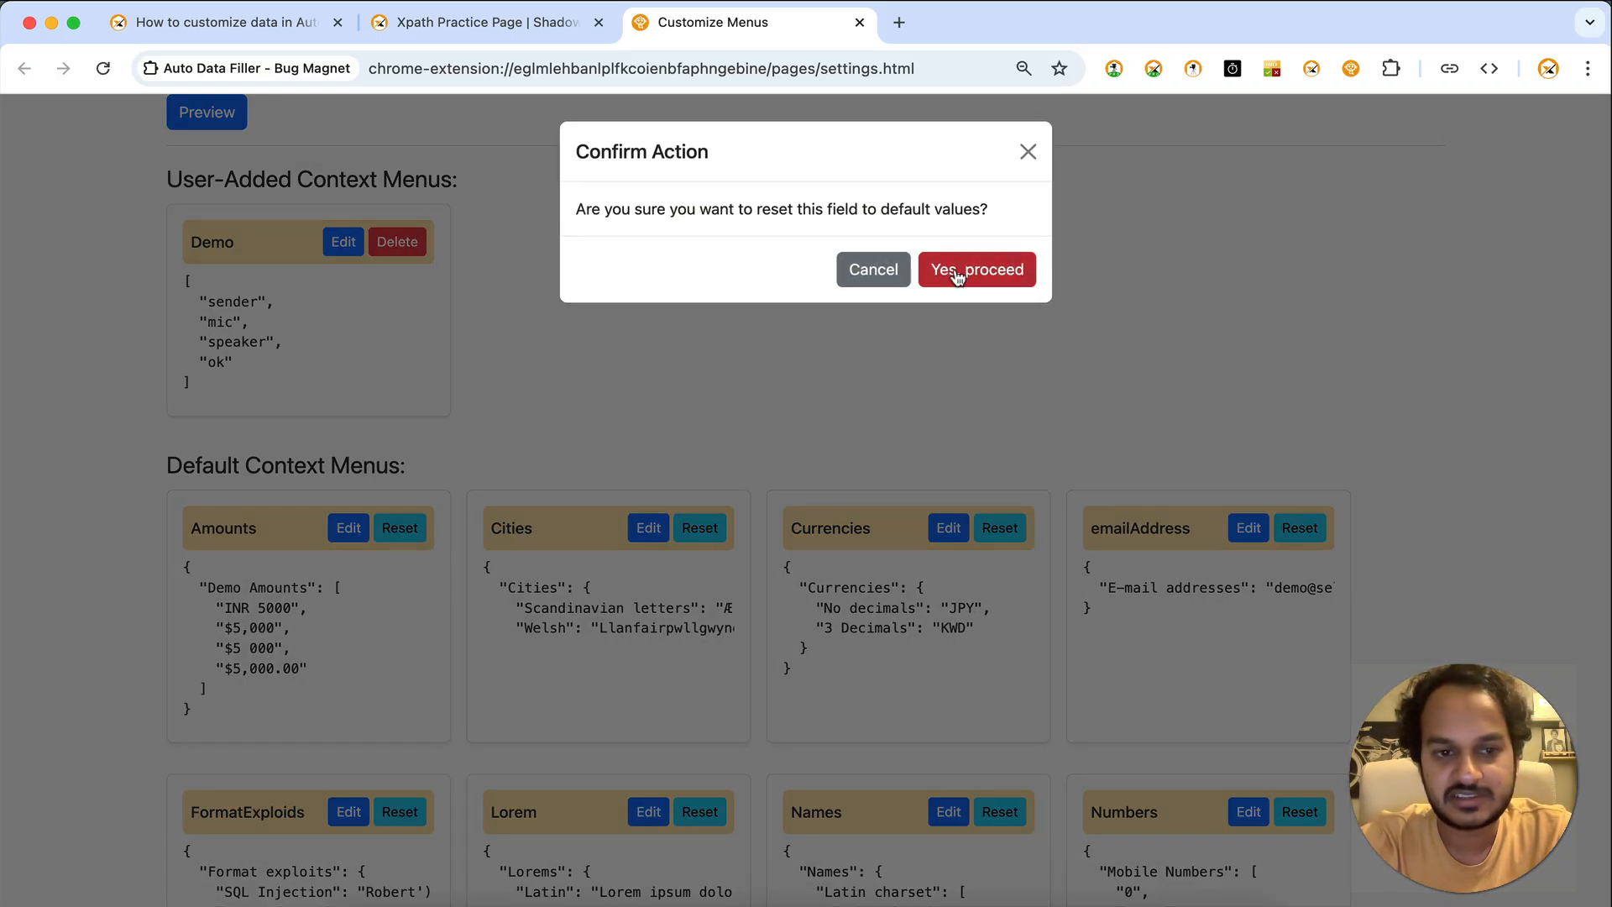
{"action": "left_click", "coordinate": [957, 273]}
{"action": "scroll", "coordinate": [360, 676], "scroll_direction": "down", "scroll_amount": 5}
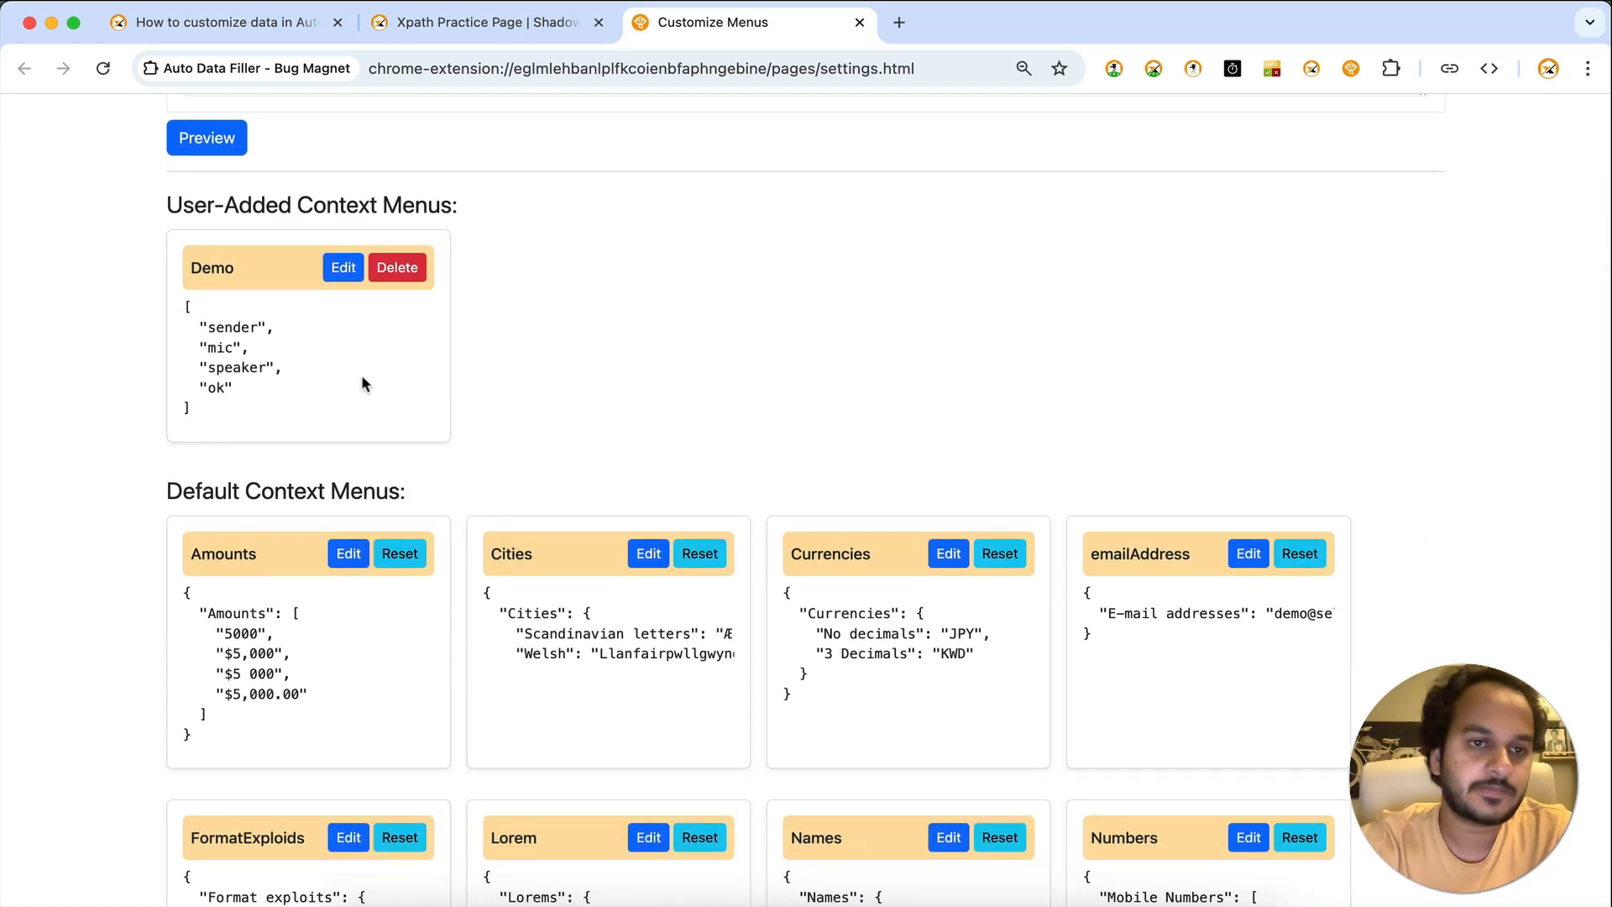
{"action": "scroll", "coordinate": [289, 286], "scroll_direction": "up", "scroll_amount": 5}
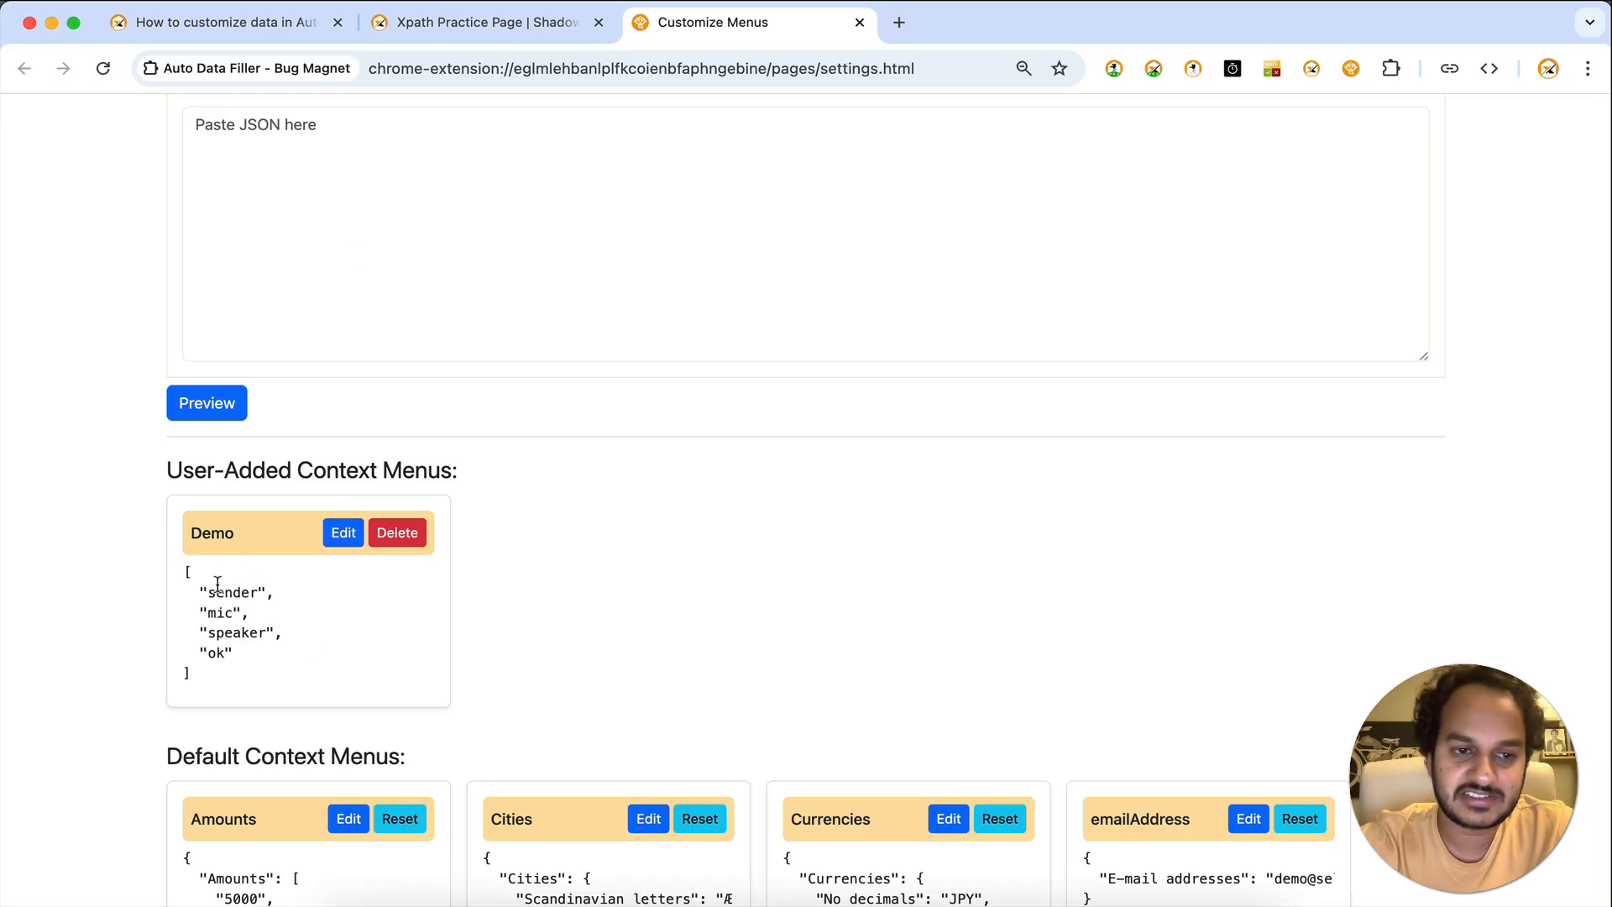
Fill the practice page's Password field with the third item of the custom Demo array from the Auto Data Filler menu.
{"action": "left_click", "coordinate": [486, 23]}
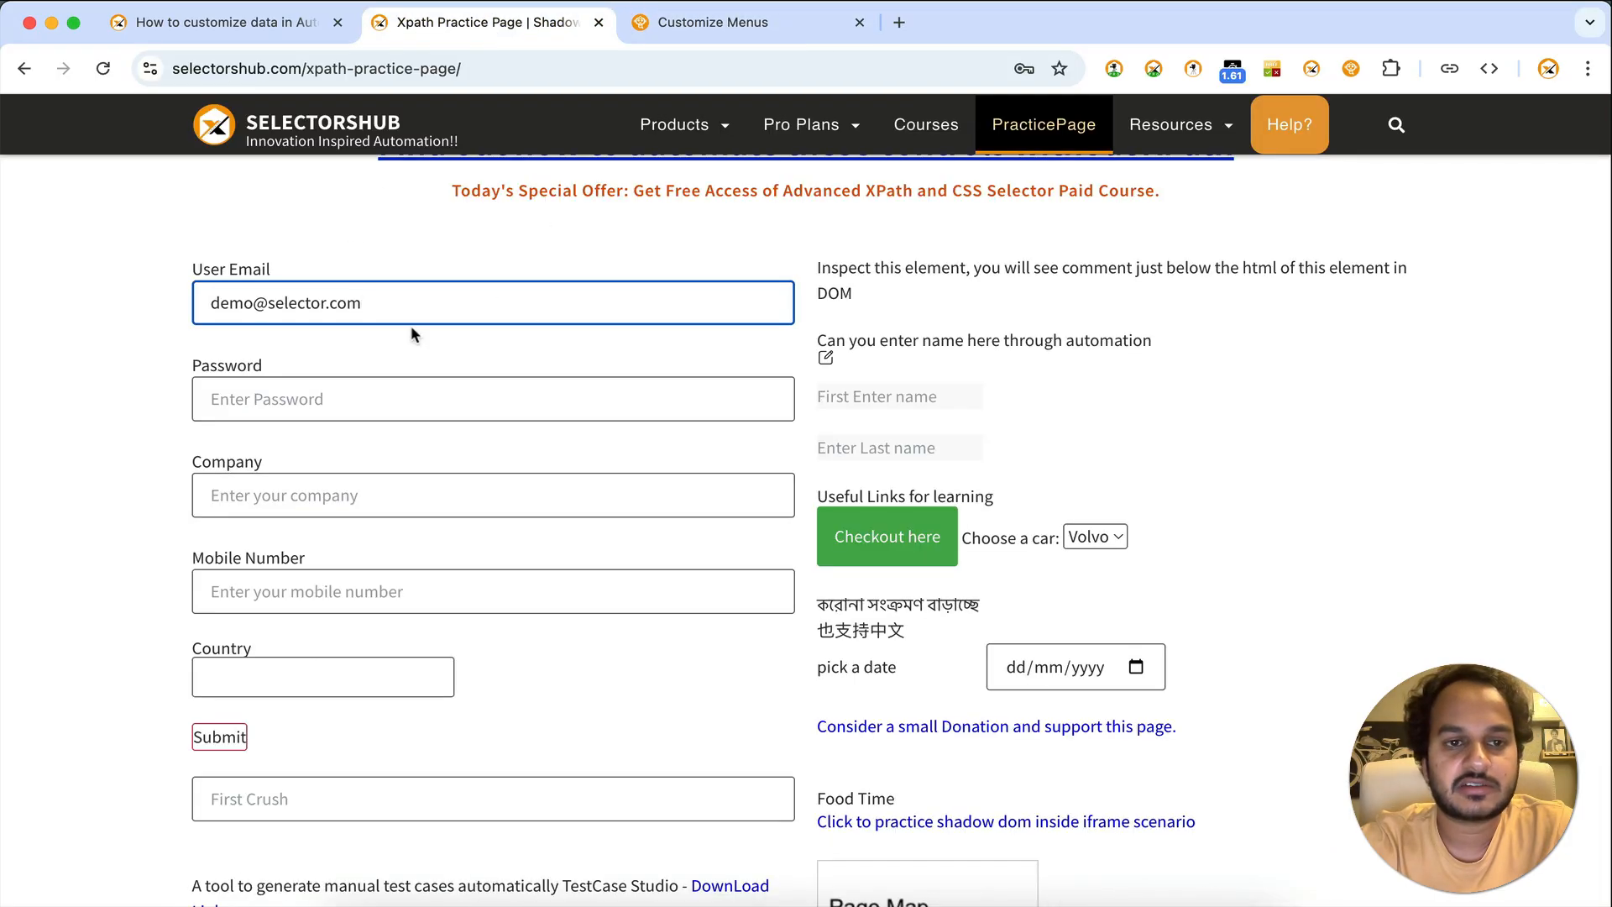
{"action": "right_click", "coordinate": [351, 401]}
{"action": "mouse_move", "coordinate": [526, 759]}
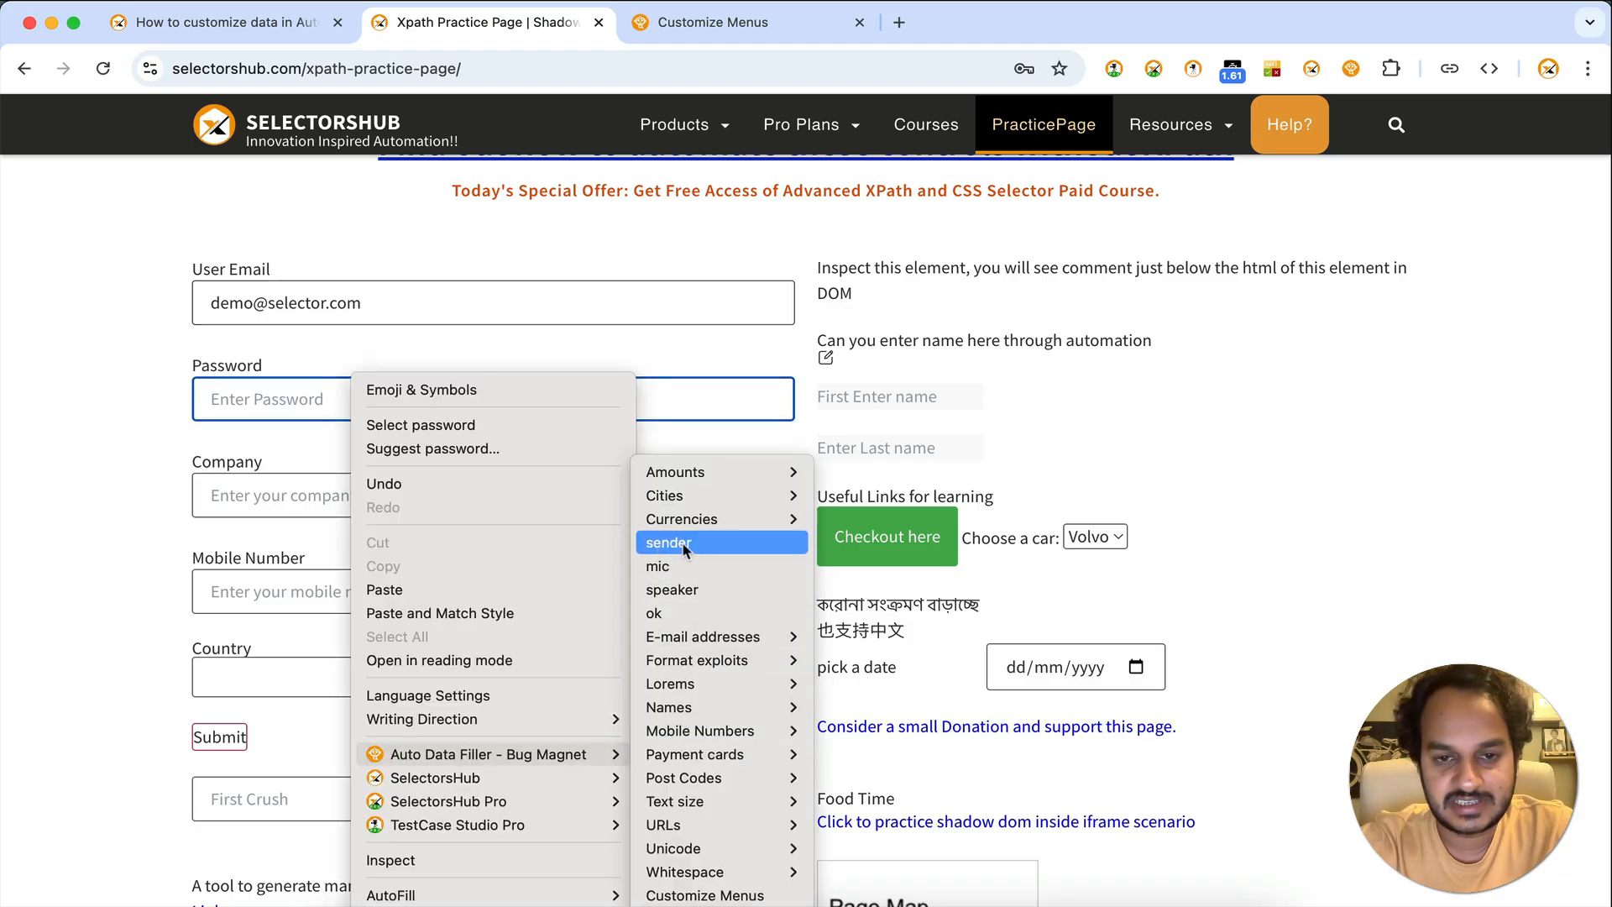
{"action": "left_click", "coordinate": [672, 589]}
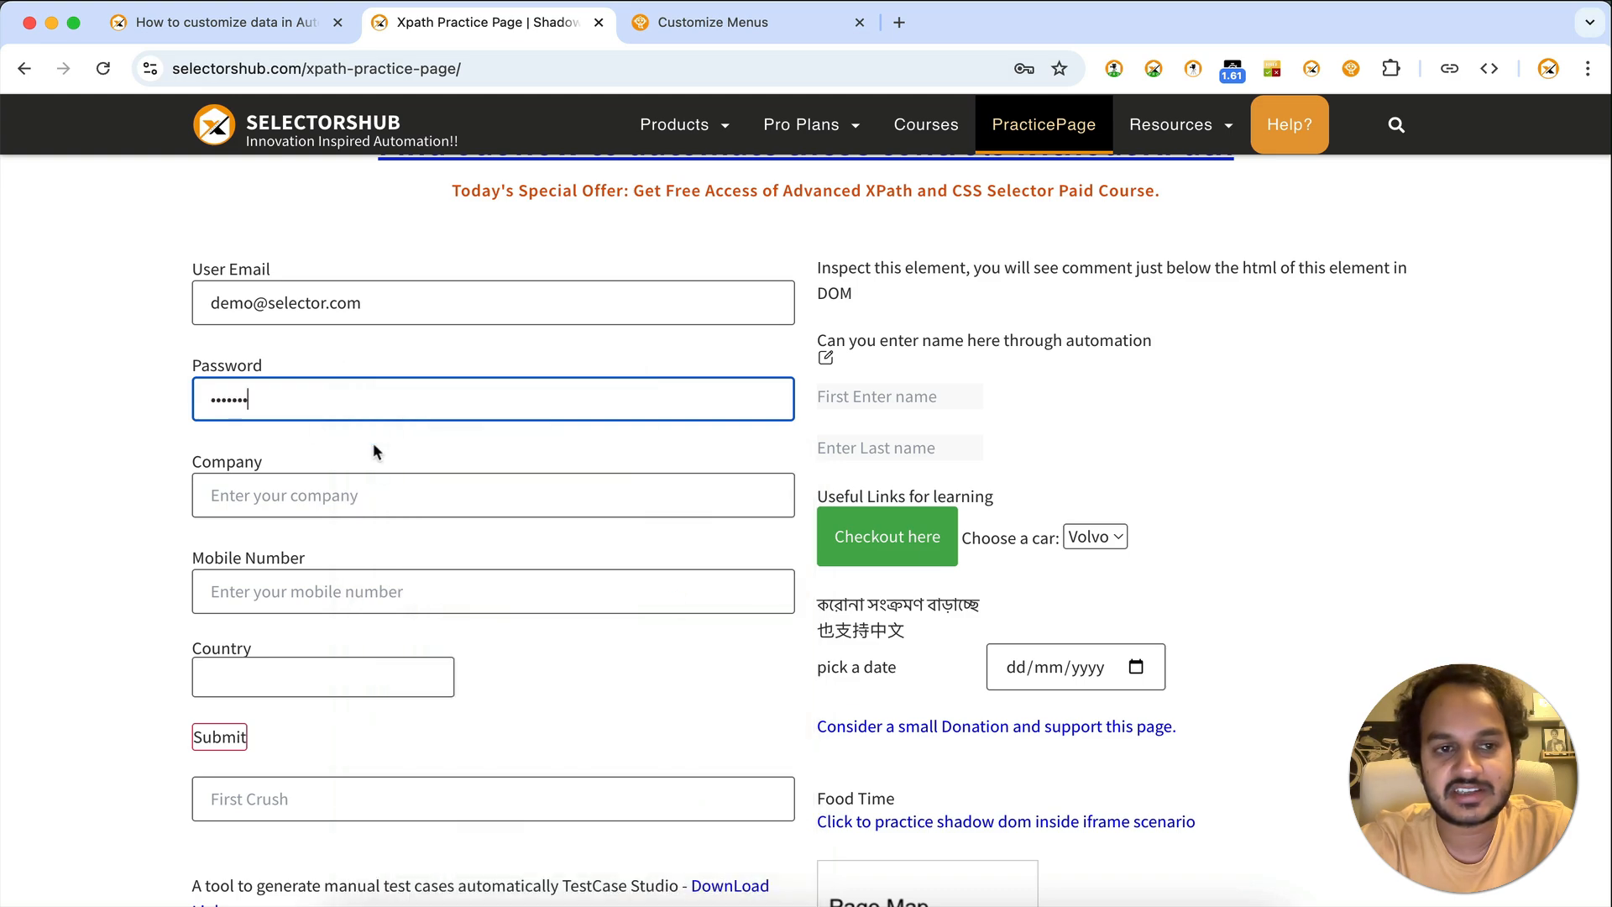
Compare the saved Demo menu with the article's context menu preview, and fill the practice page's Company field with "speaker" from Auto Data Filler.
{"action": "left_click", "coordinate": [713, 25]}
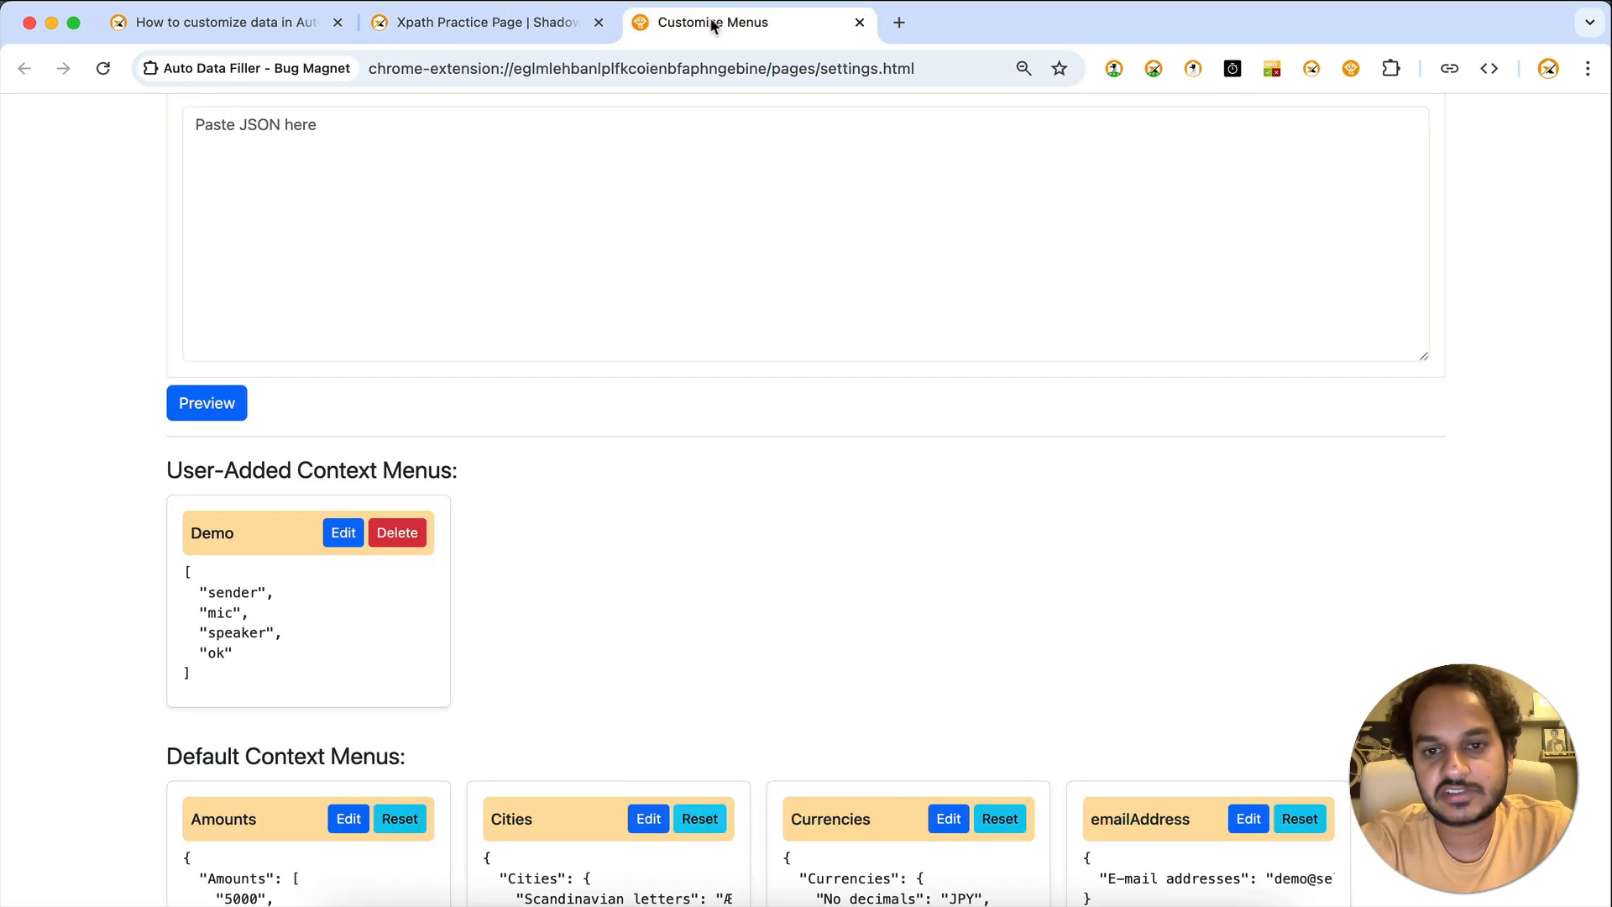
{"action": "scroll", "coordinate": [357, 567], "scroll_direction": "down", "scroll_amount": 1}
{"action": "scroll", "coordinate": [354, 561], "scroll_direction": "up", "scroll_amount": 3}
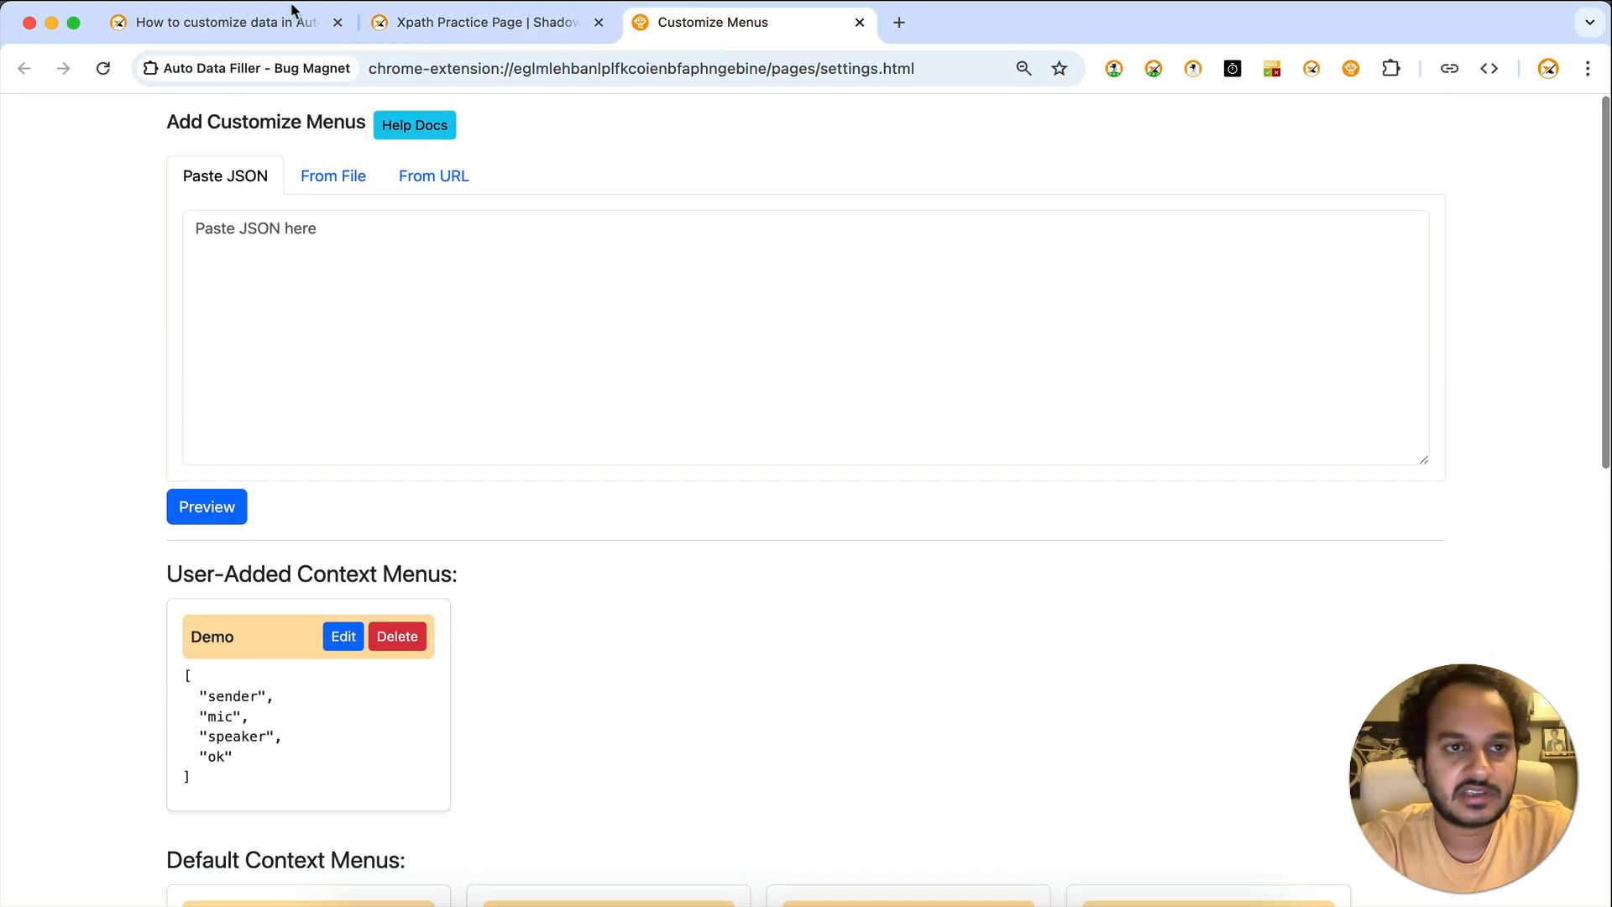
{"action": "left_click", "coordinate": [293, 20]}
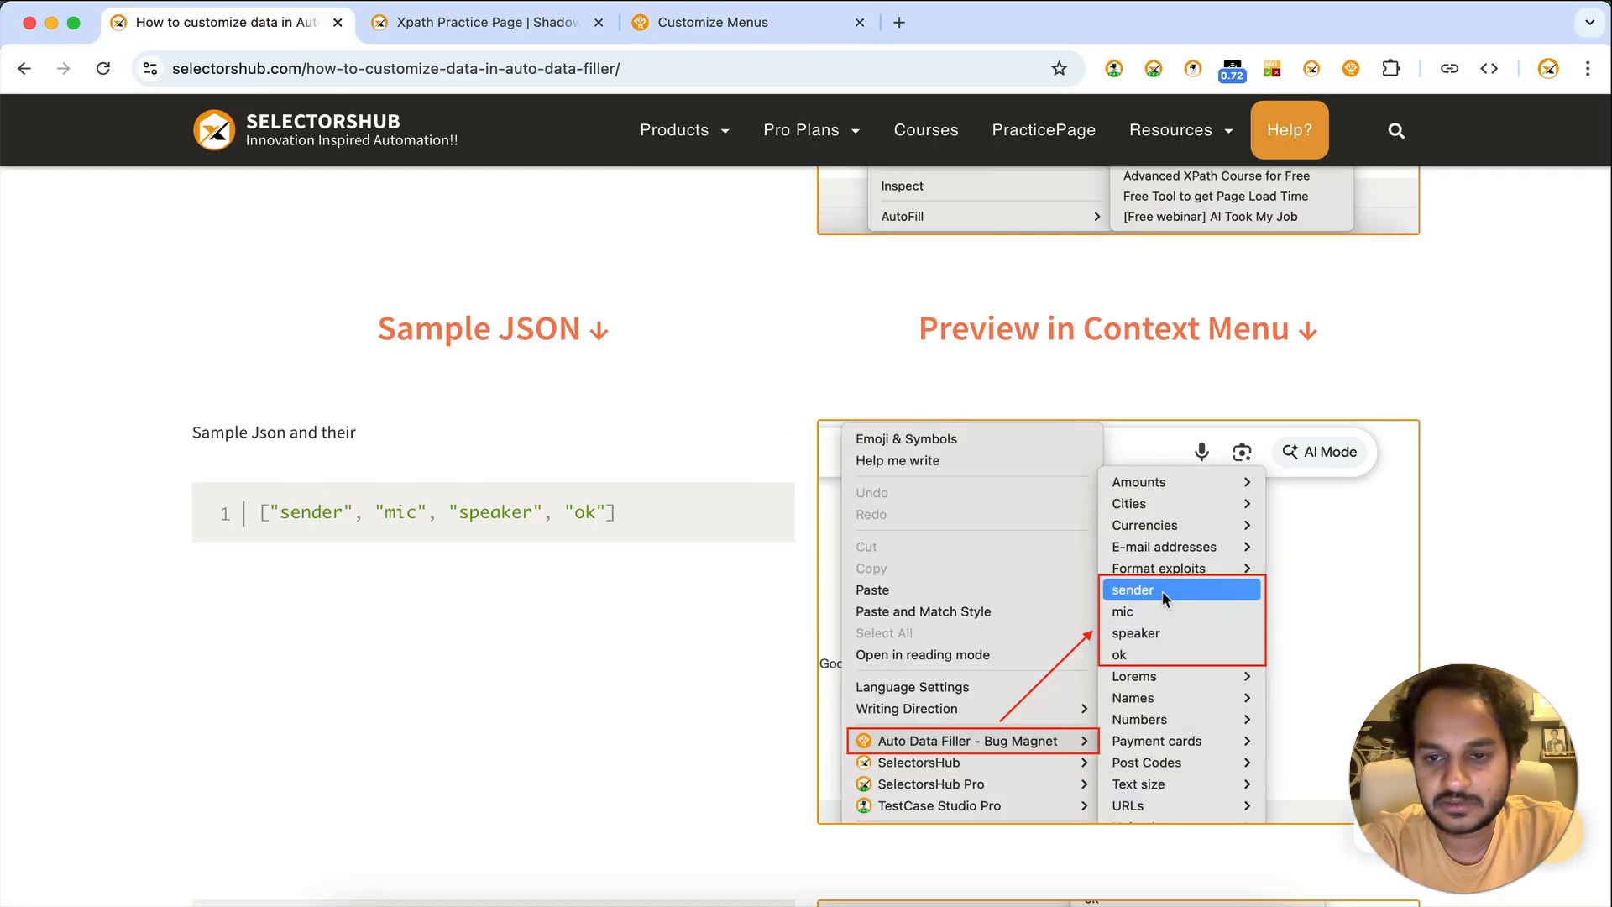
{"action": "left_click", "coordinate": [481, 25]}
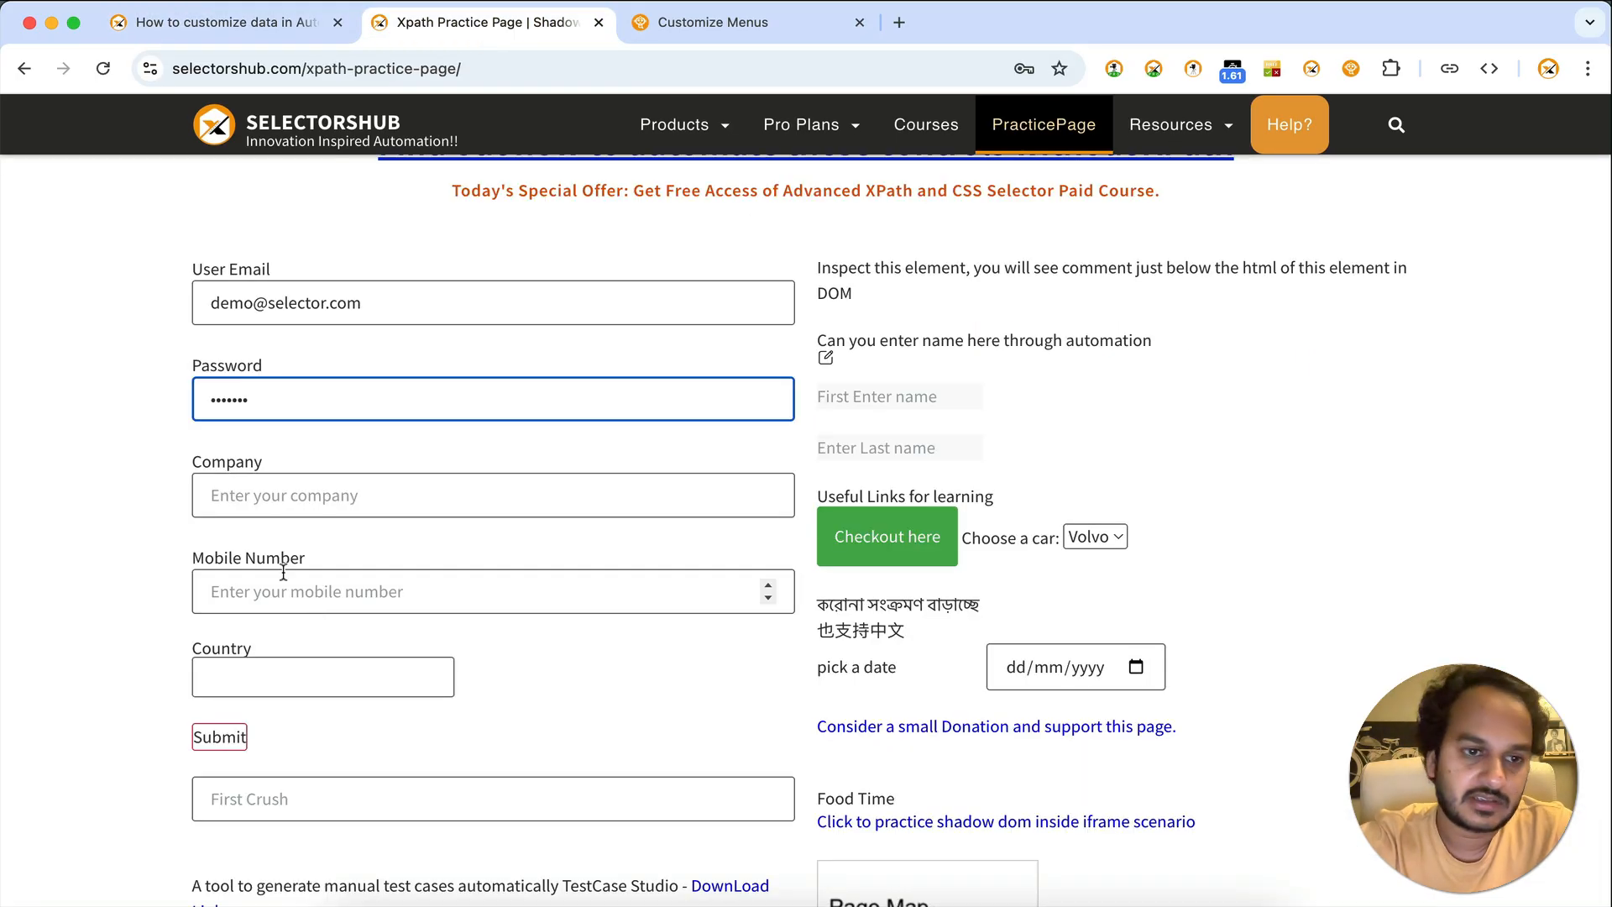
{"action": "left_click", "coordinate": [256, 505]}
{"action": "right_click", "coordinate": [257, 505]}
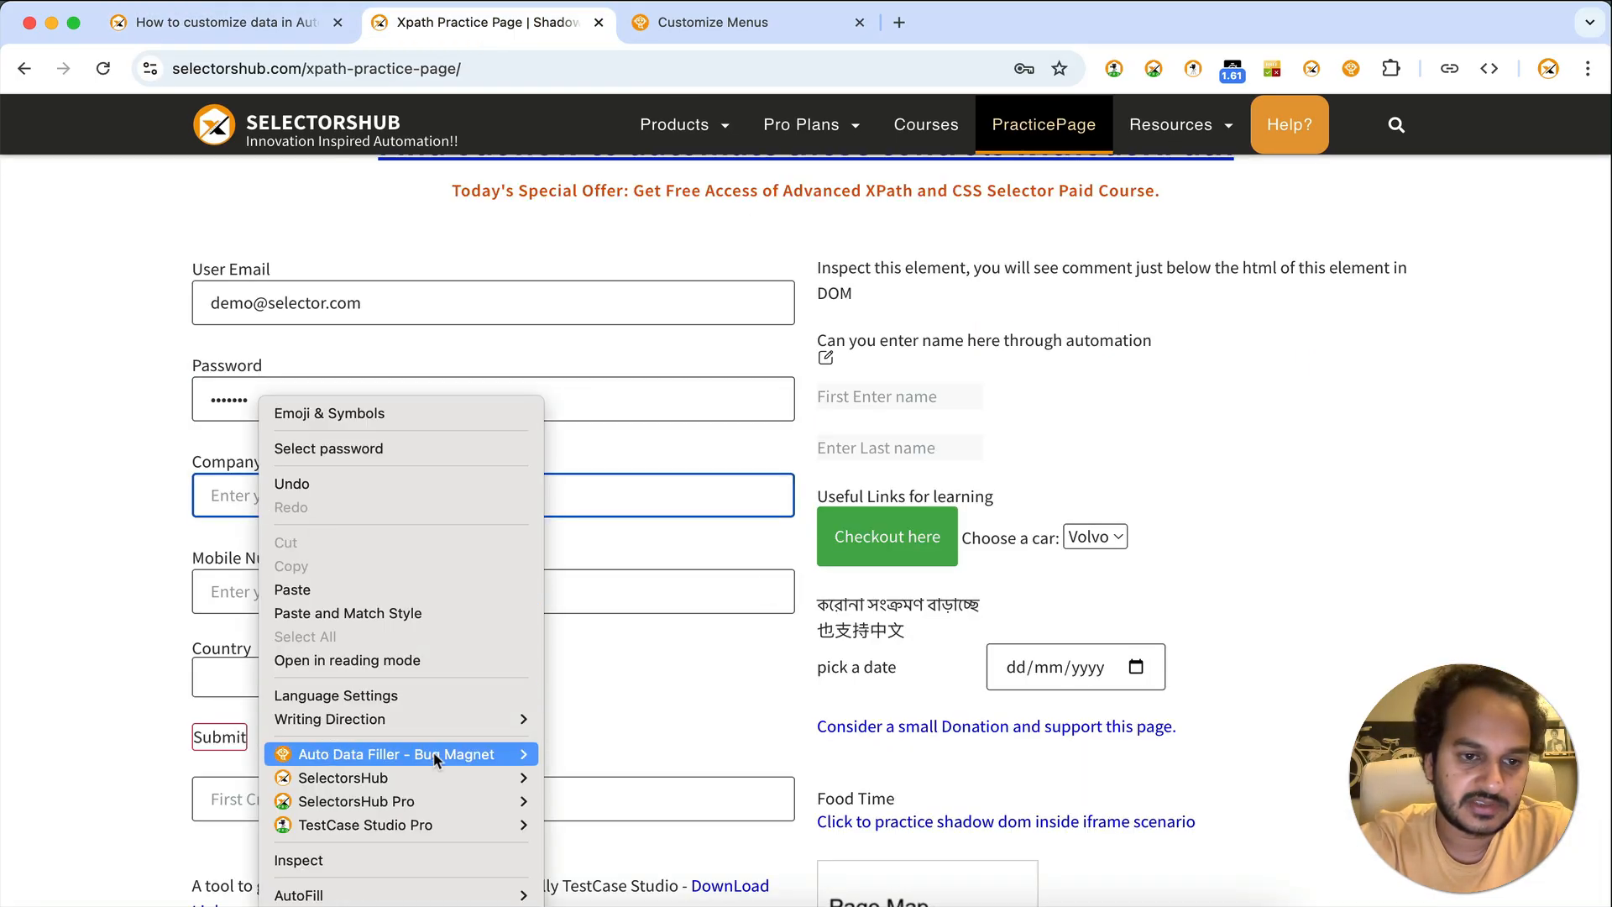
{"action": "mouse_move", "coordinate": [437, 755]}
{"action": "left_click", "coordinate": [630, 588]}
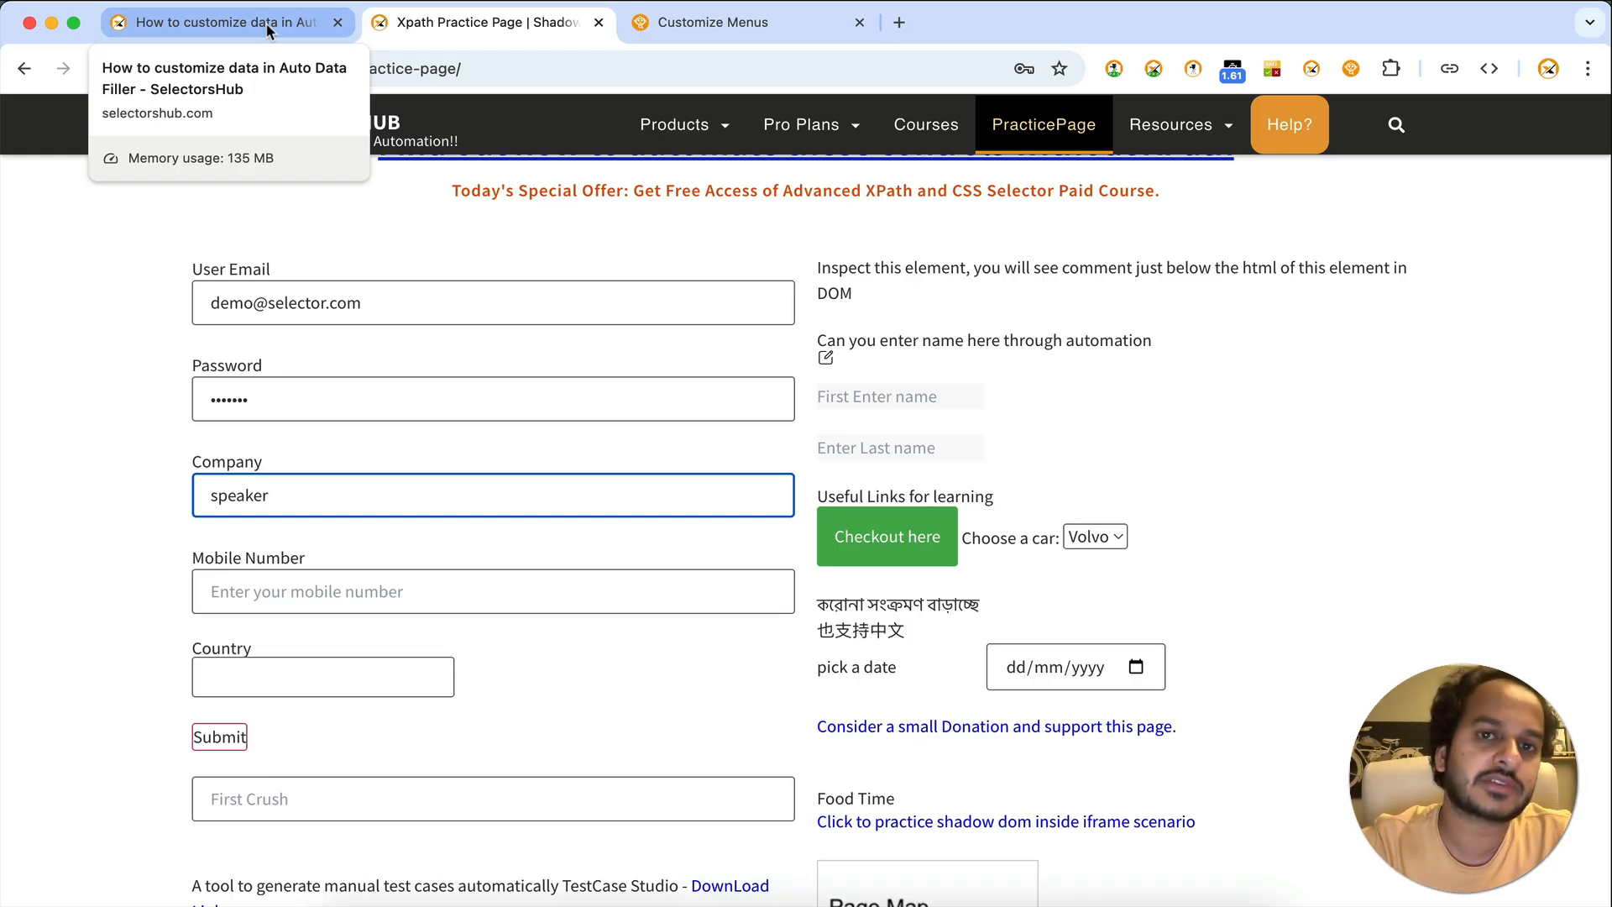
Copy the article's sample JSON with the "gold" and "new" keys and paste it into the JSON box on the Customize Menus page.
{"action": "left_click", "coordinate": [269, 31]}
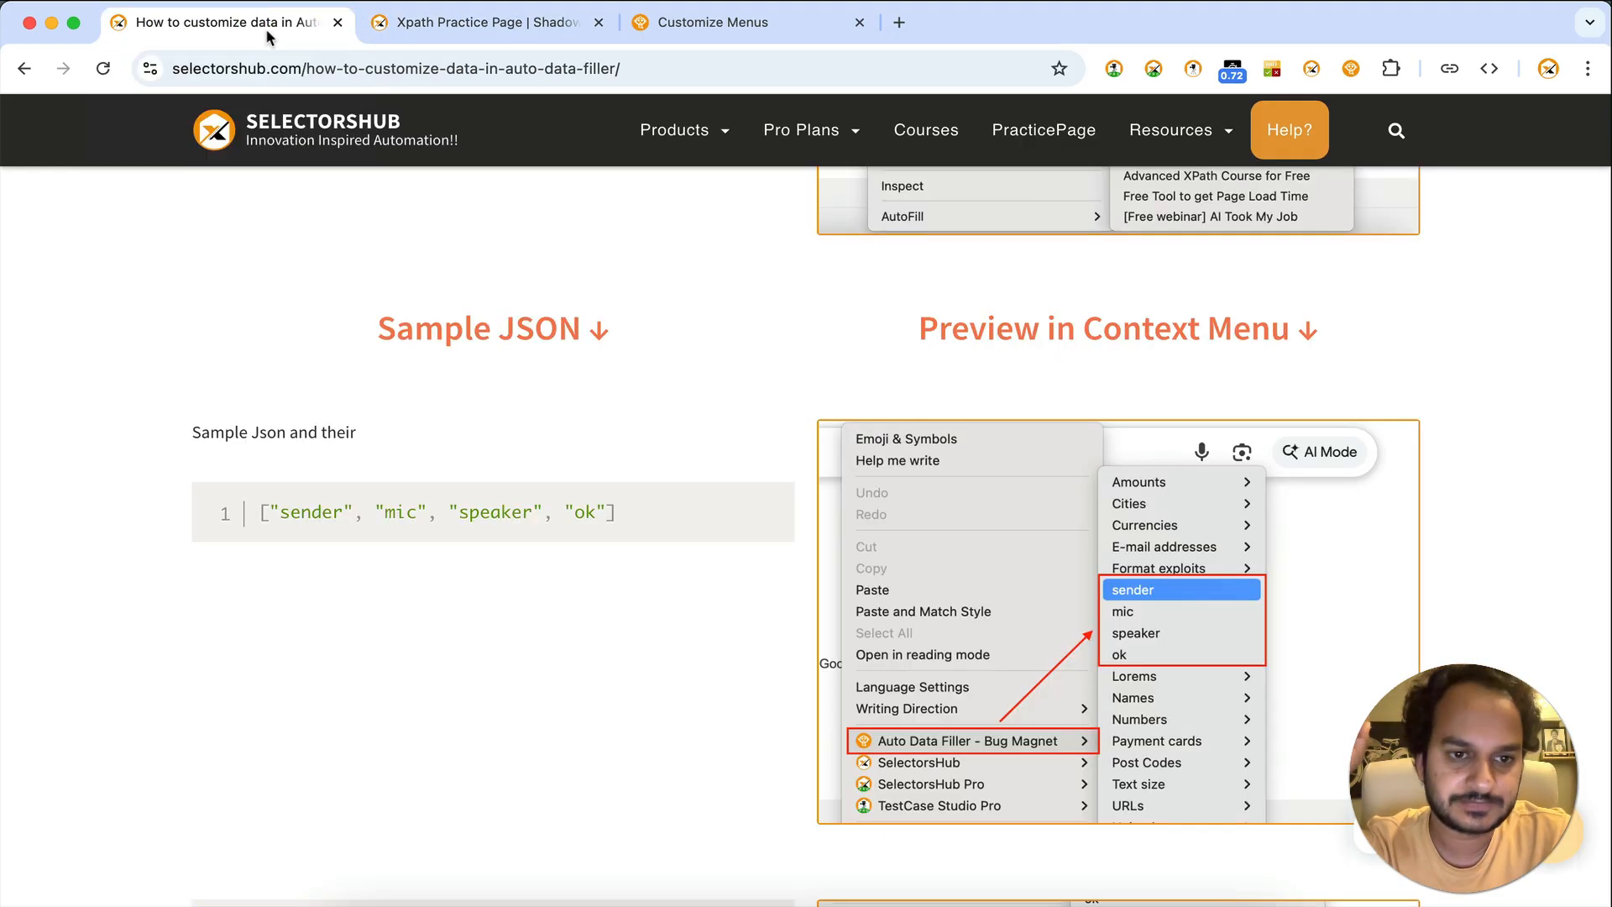
{"action": "scroll", "coordinate": [516, 569], "scroll_direction": "down", "scroll_amount": 5}
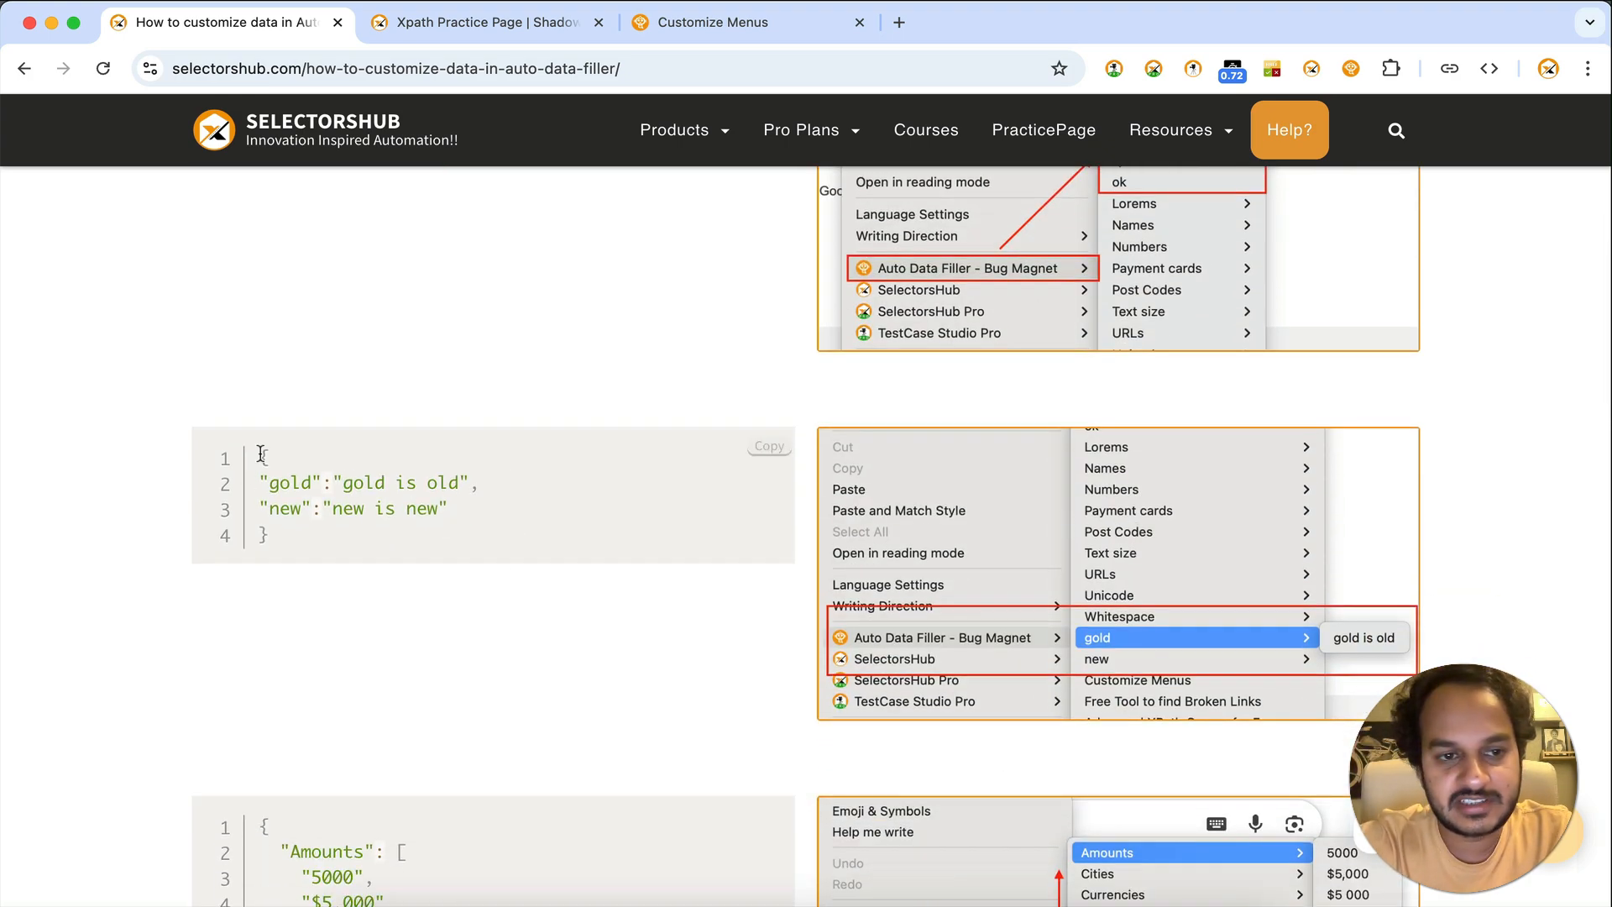
{"action": "left_click", "coordinate": [764, 450]}
{"action": "left_click", "coordinate": [710, 20]}
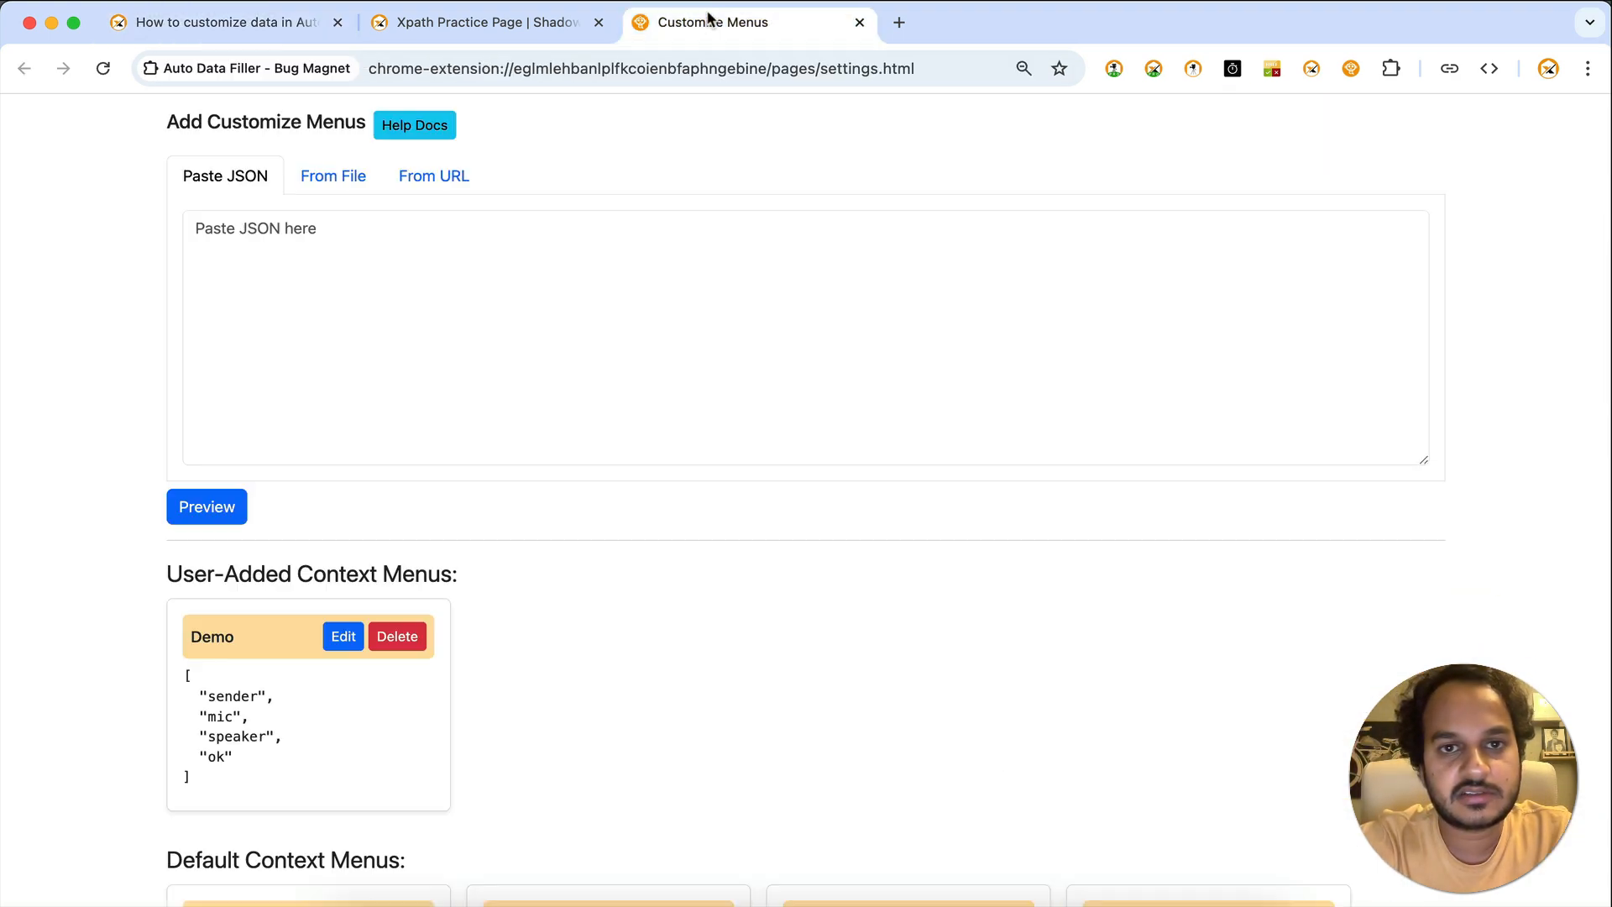
{"action": "left_click", "coordinate": [460, 278]}
{"action": "key", "text": "super+v"}
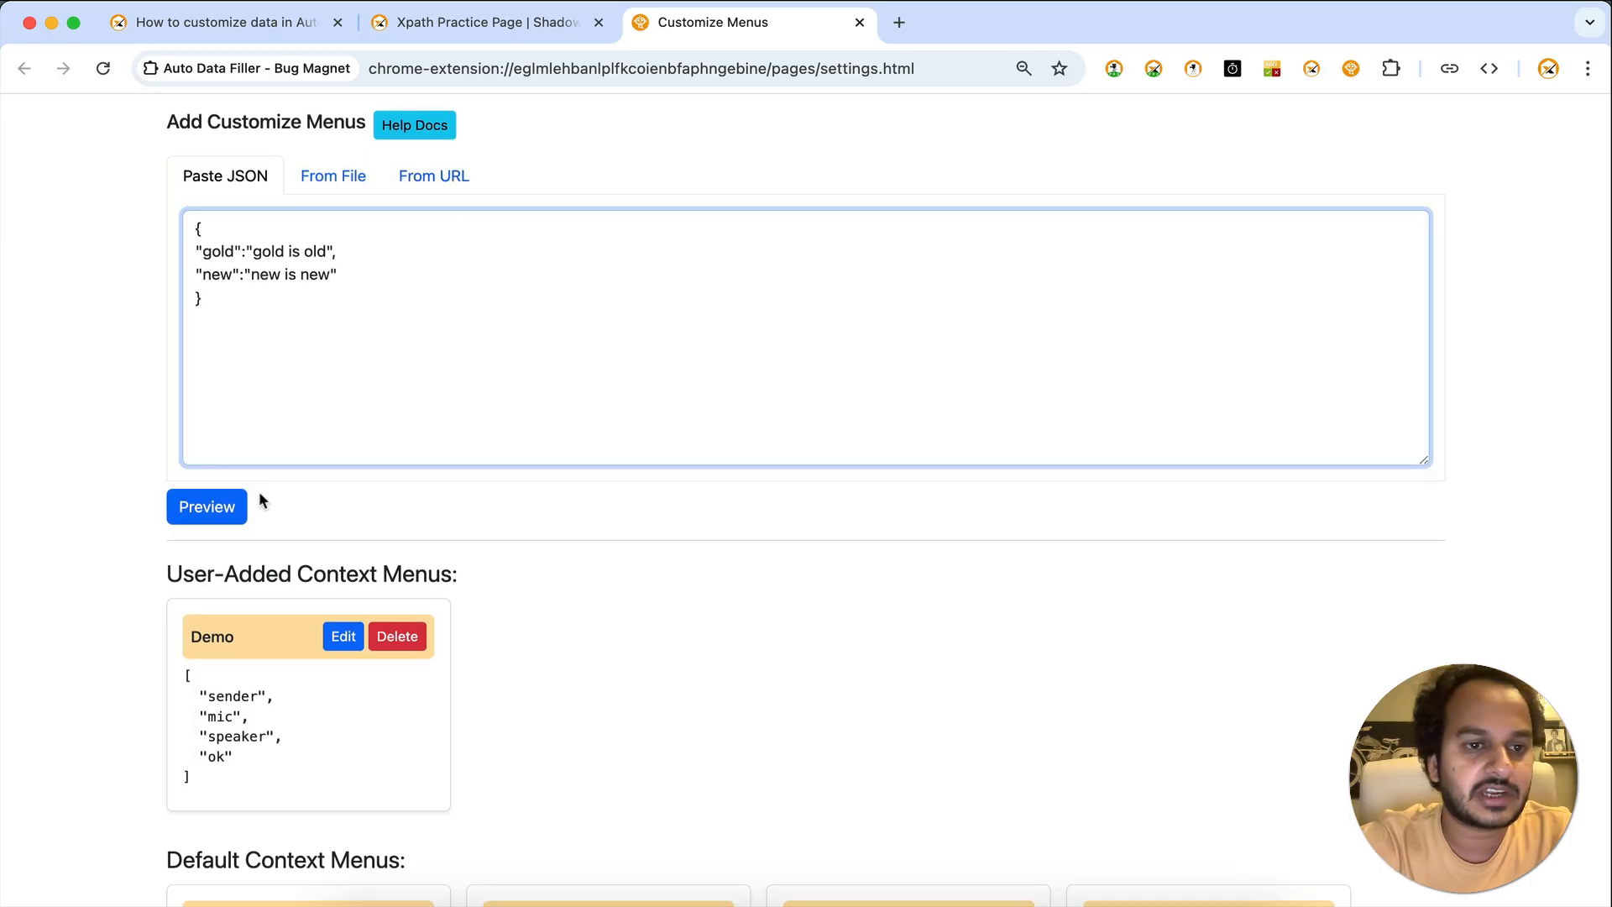
Preview the pasted gold/new JSON and save it as a new user-added context menu.
{"action": "left_click", "coordinate": [238, 508]}
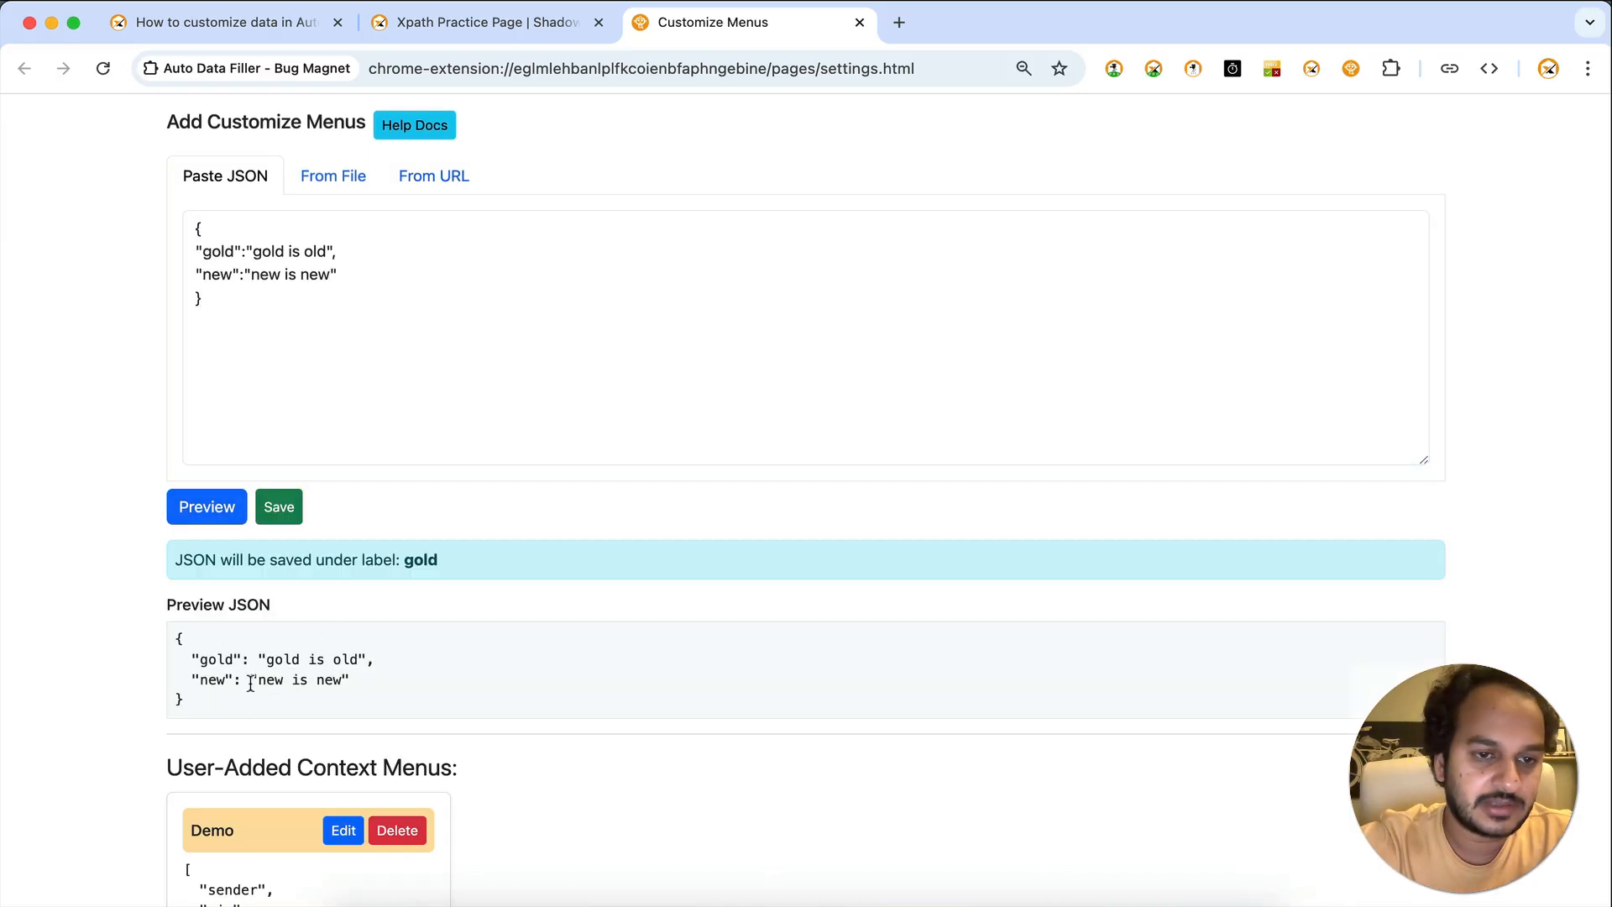
{"action": "left_click", "coordinate": [278, 507]}
{"action": "scroll", "coordinate": [464, 570], "scroll_direction": "down", "scroll_amount": 3}
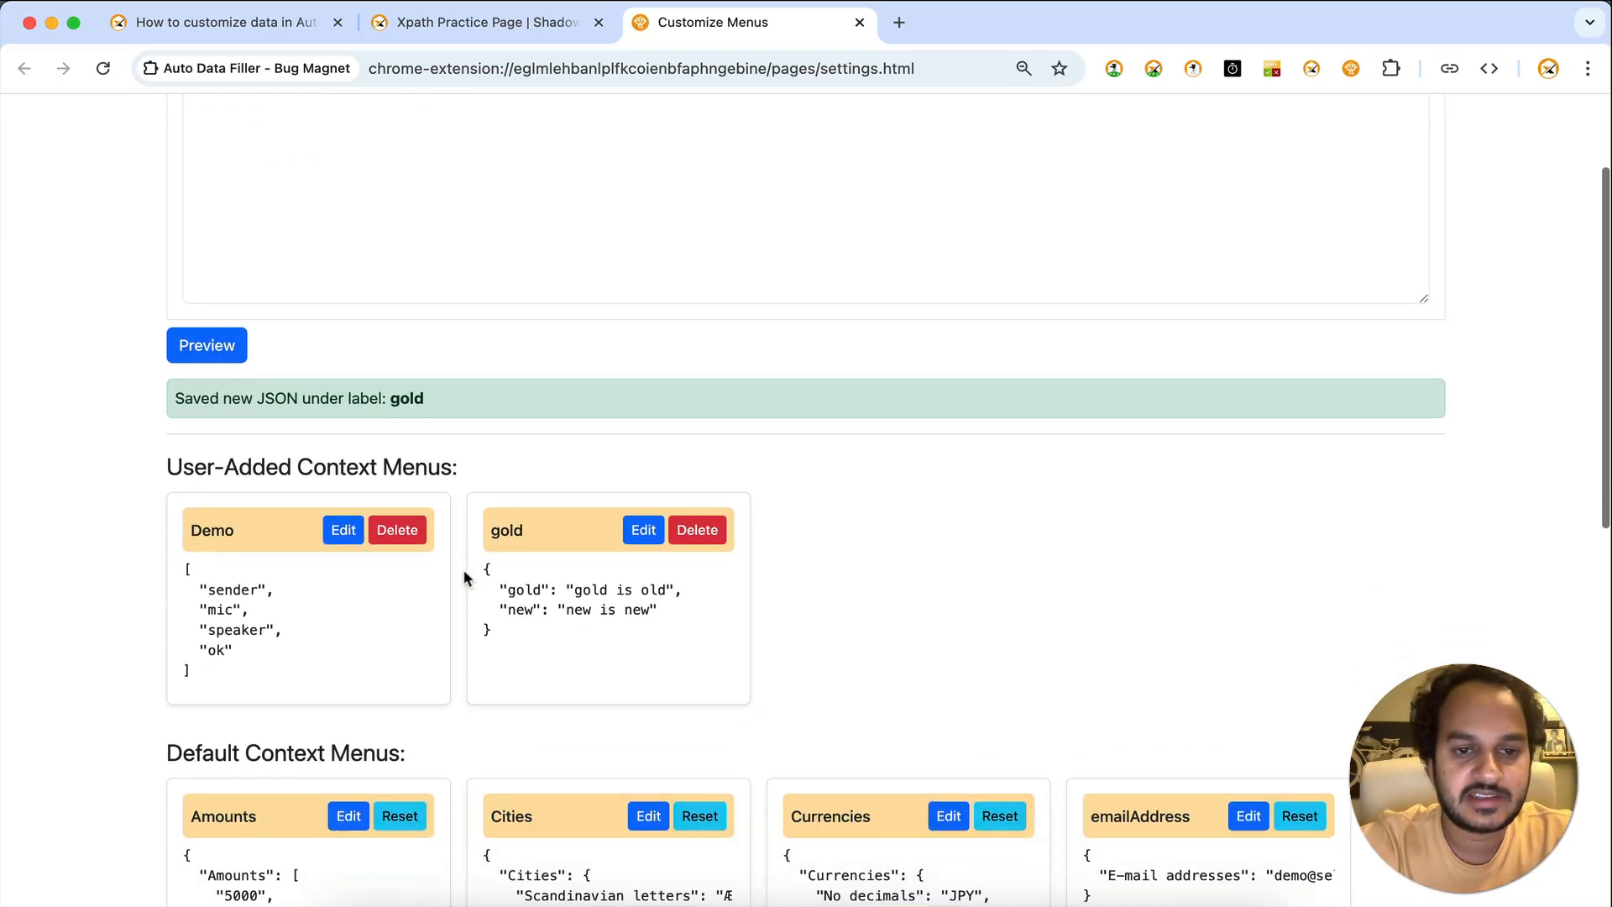
Examine the gold and new submenus in Auto Data Filler on the practice page's Country field, and compare them with the saved gold menu card.
{"action": "left_click", "coordinate": [476, 24]}
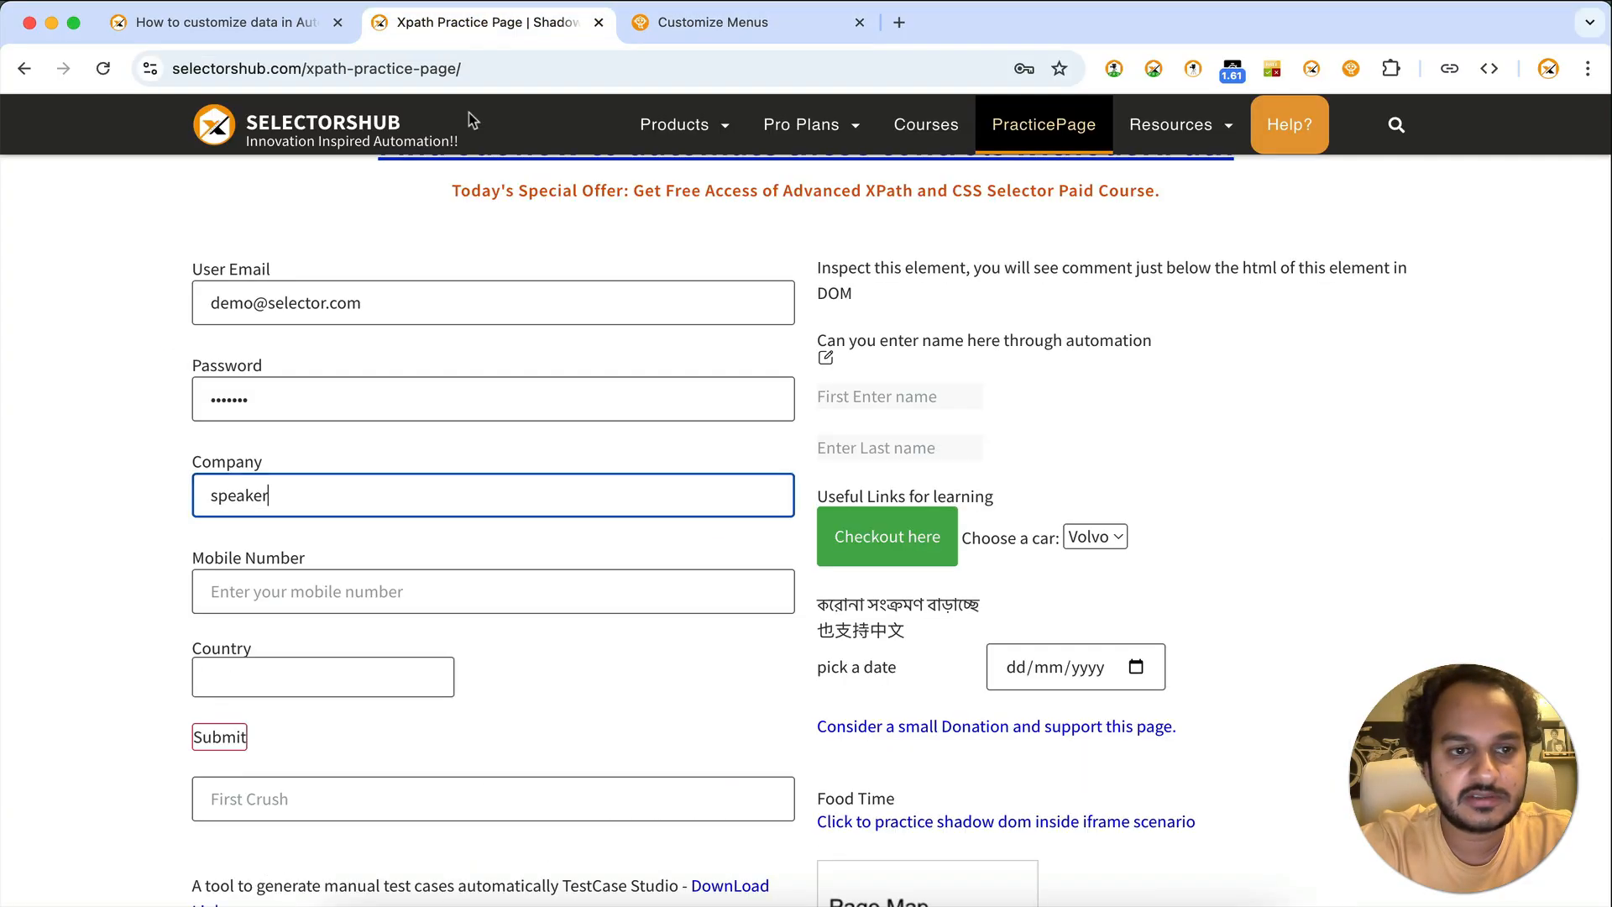
{"action": "right_click", "coordinate": [282, 671]}
{"action": "mouse_move", "coordinate": [411, 755]}
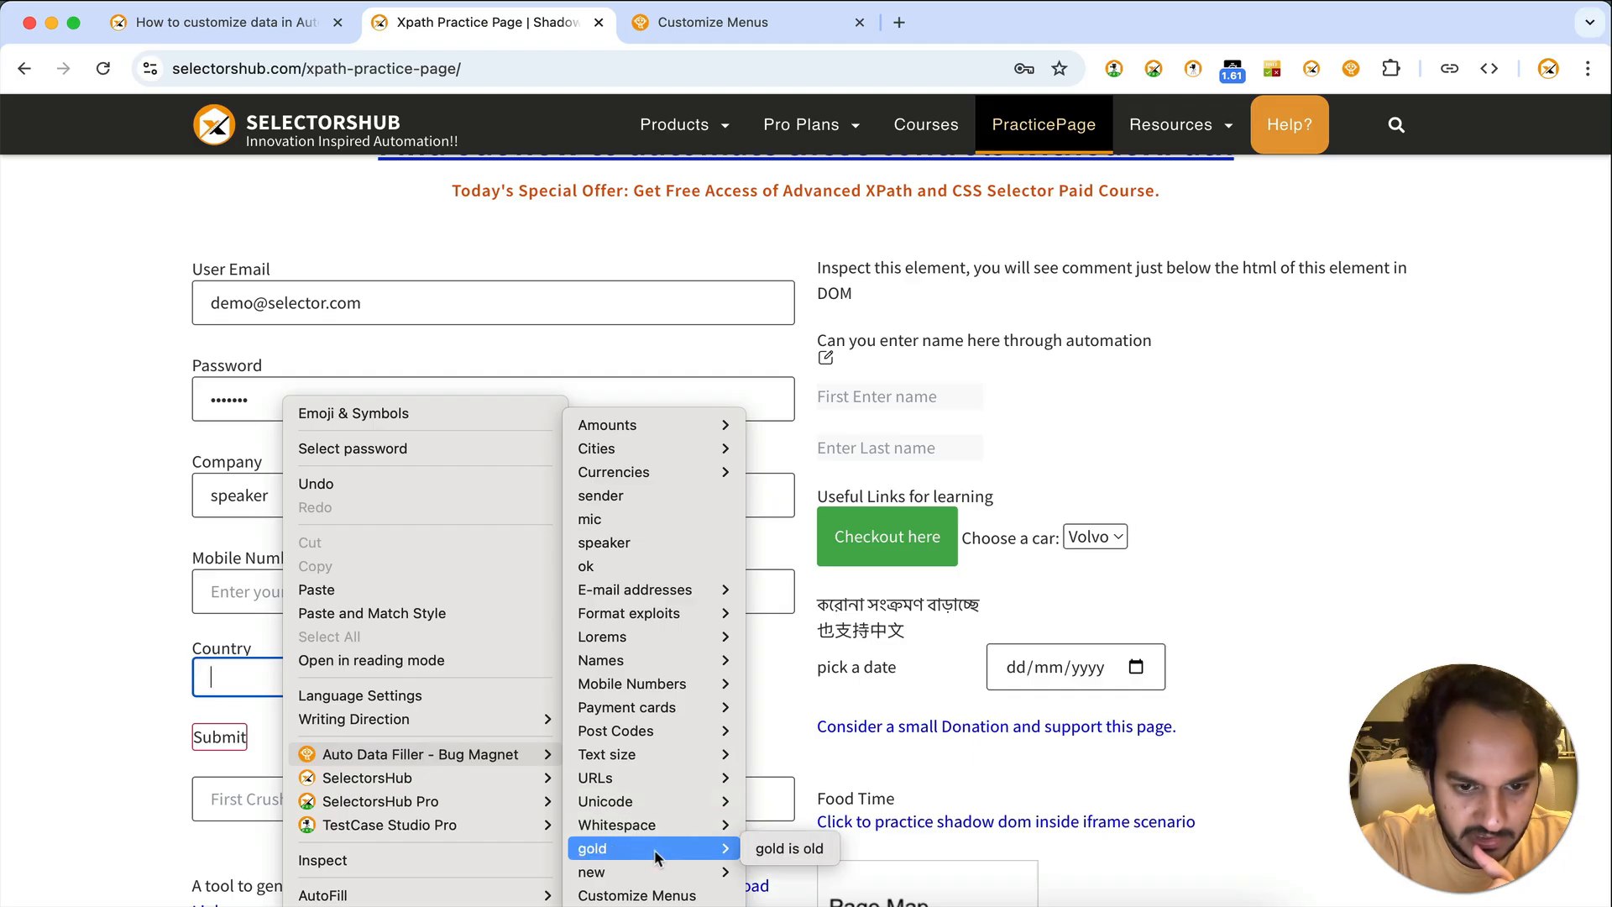
{"action": "mouse_move", "coordinate": [659, 865]}
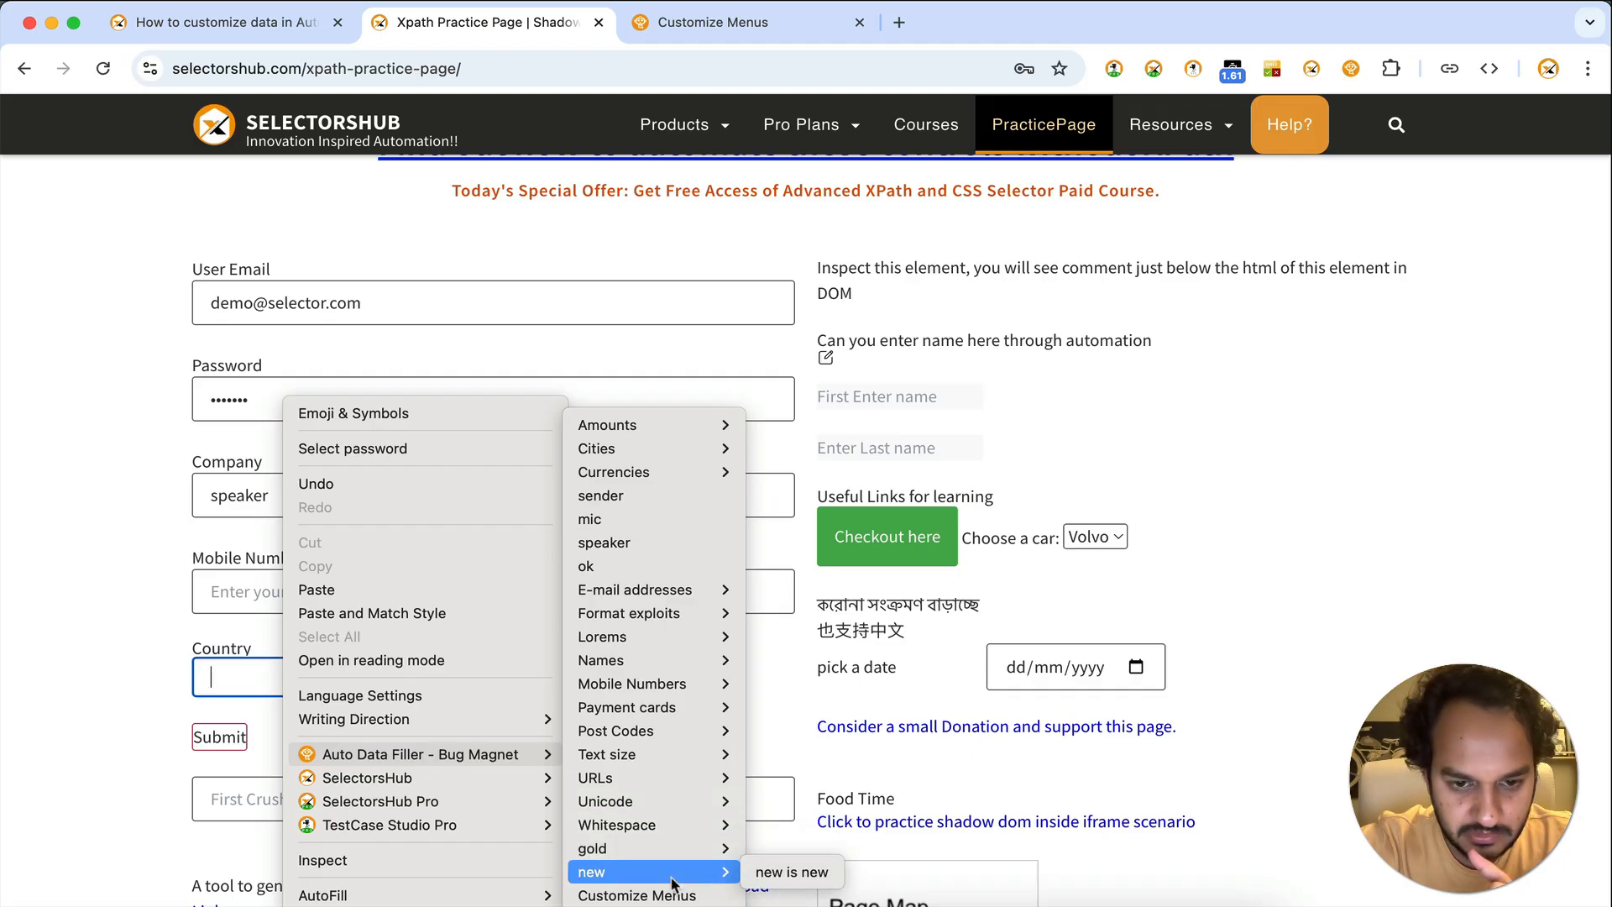
{"action": "left_click", "coordinate": [738, 23]}
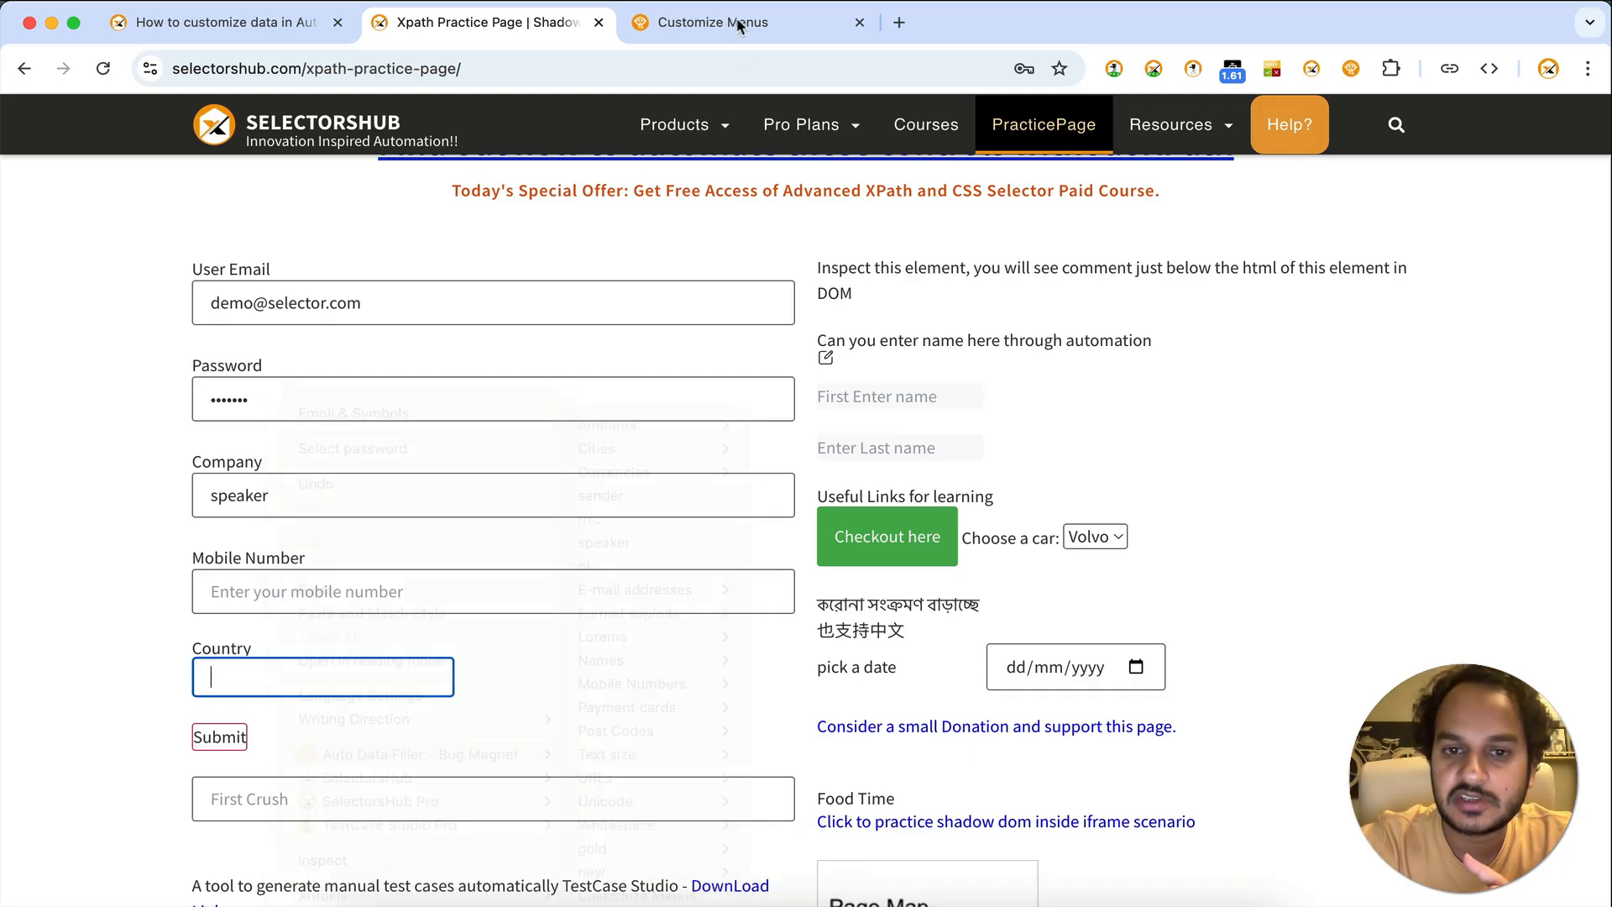
{"action": "left_click", "coordinate": [727, 25]}
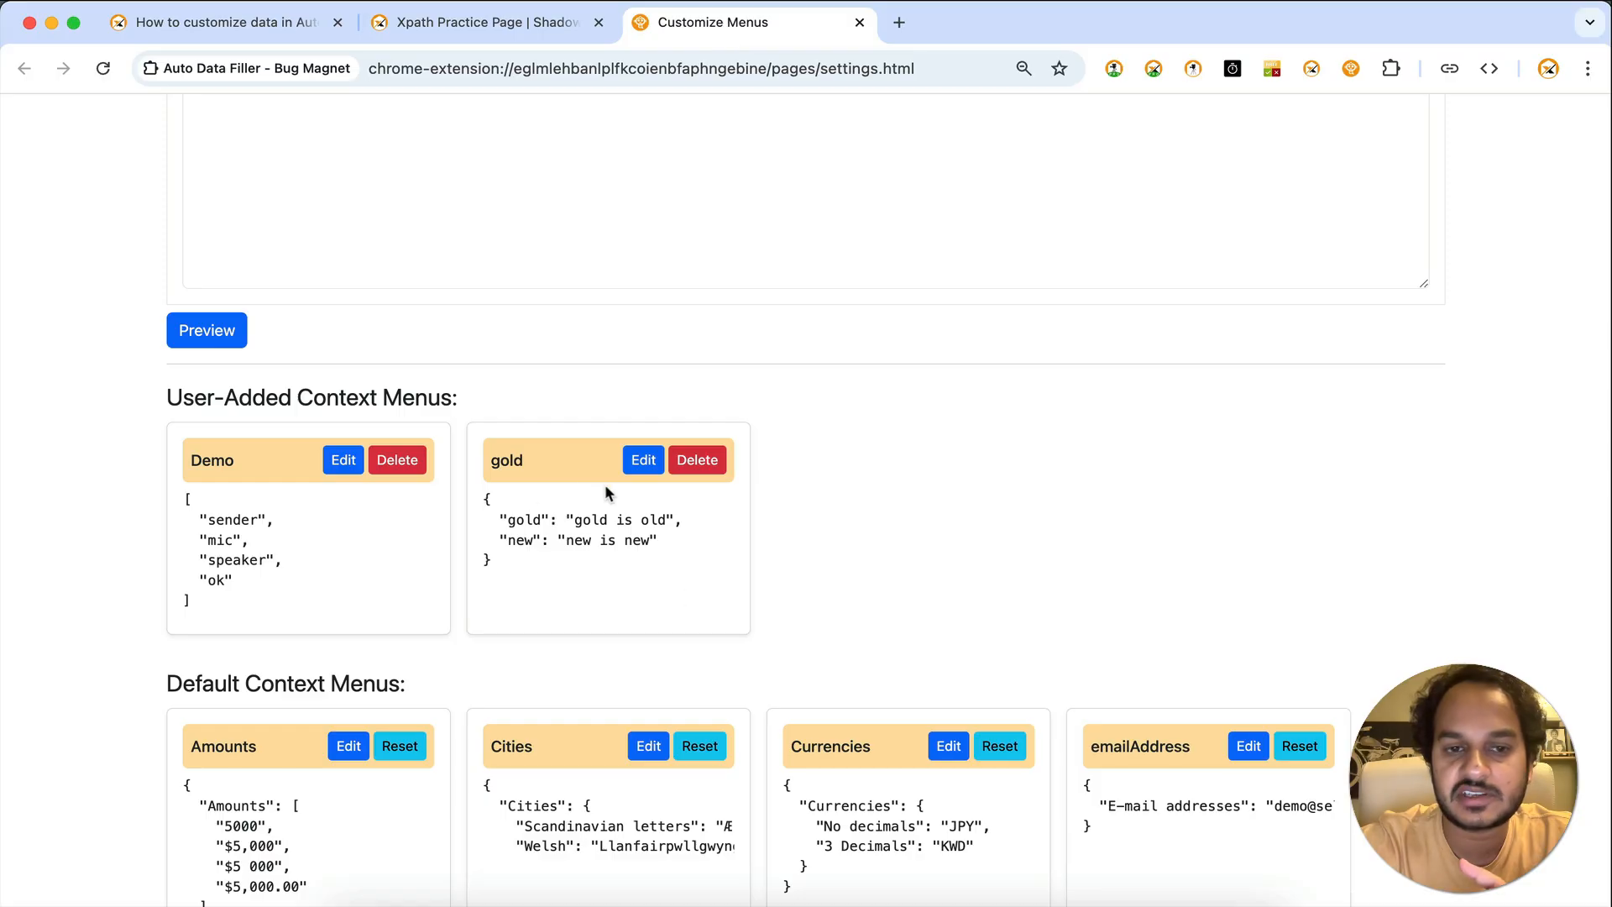
Examine the article's Amounts, Currencies and E-mail addresses sample JSON alongside their context menu previews.
{"action": "left_click", "coordinate": [223, 22]}
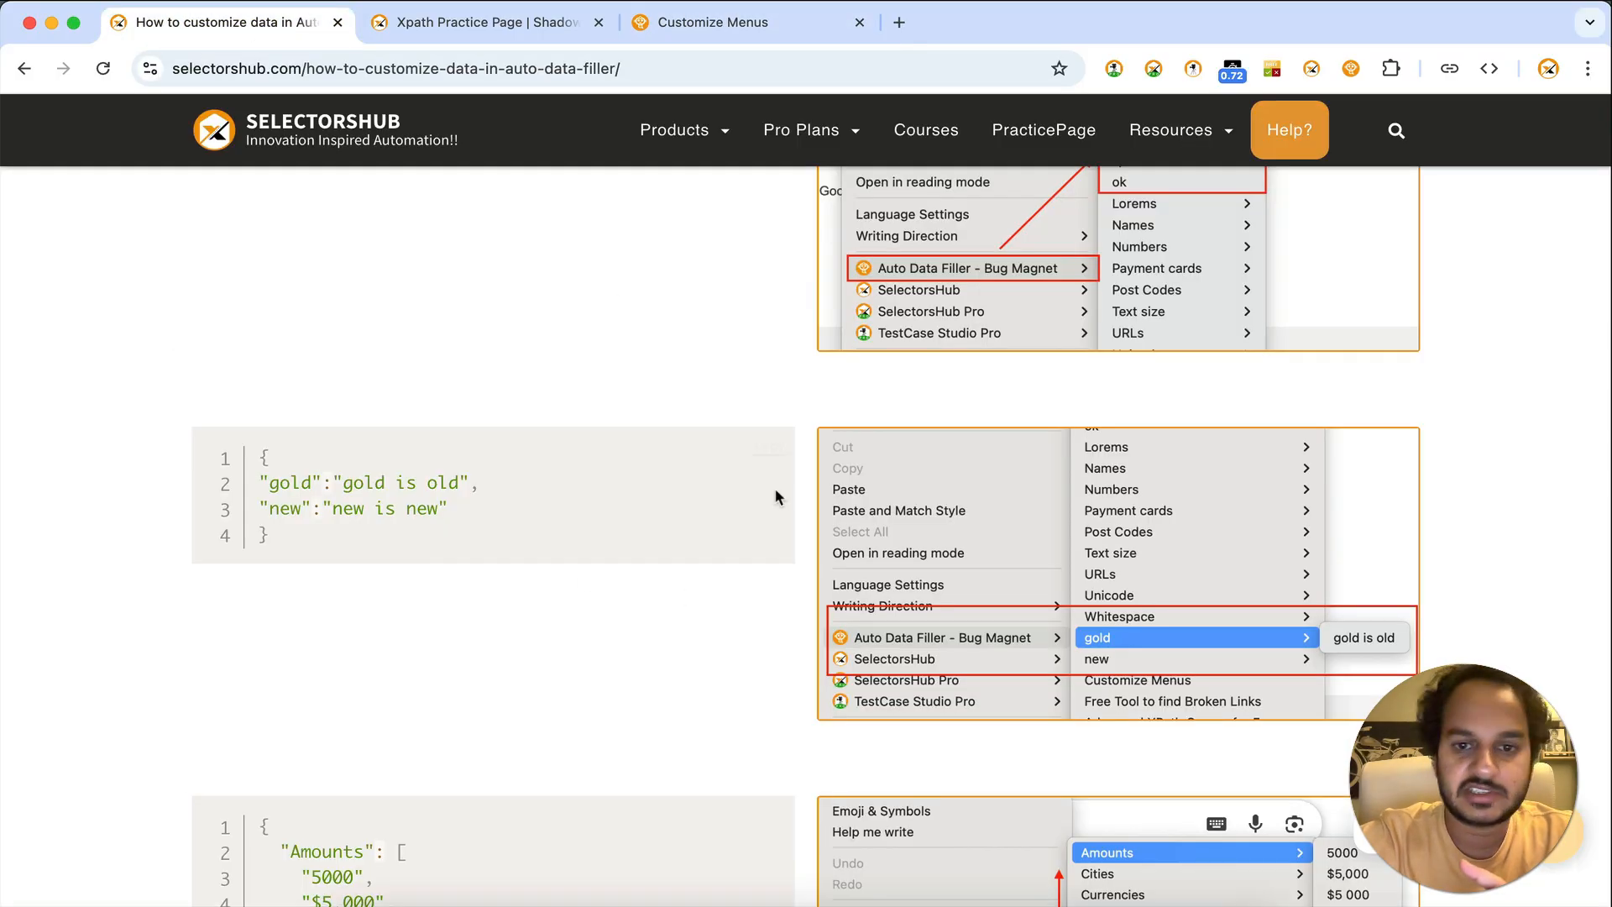
{"action": "scroll", "coordinate": [774, 491], "scroll_direction": "down", "scroll_amount": 2}
{"action": "scroll", "coordinate": [733, 525], "scroll_direction": "down", "scroll_amount": 3}
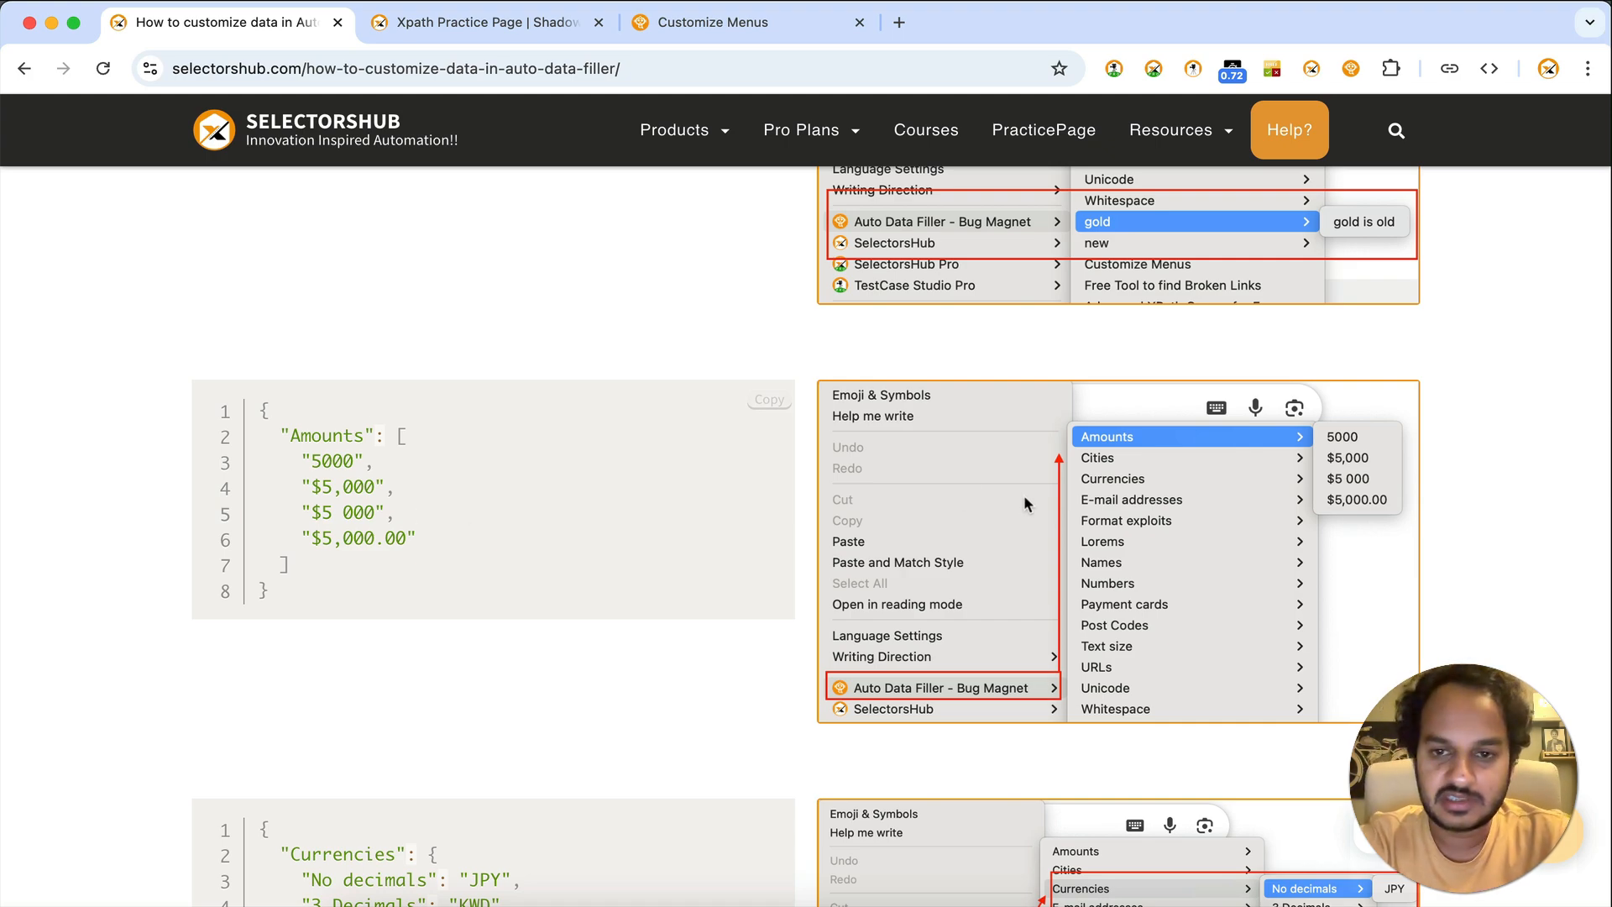
{"action": "scroll", "coordinate": [810, 522], "scroll_direction": "down", "scroll_amount": 4}
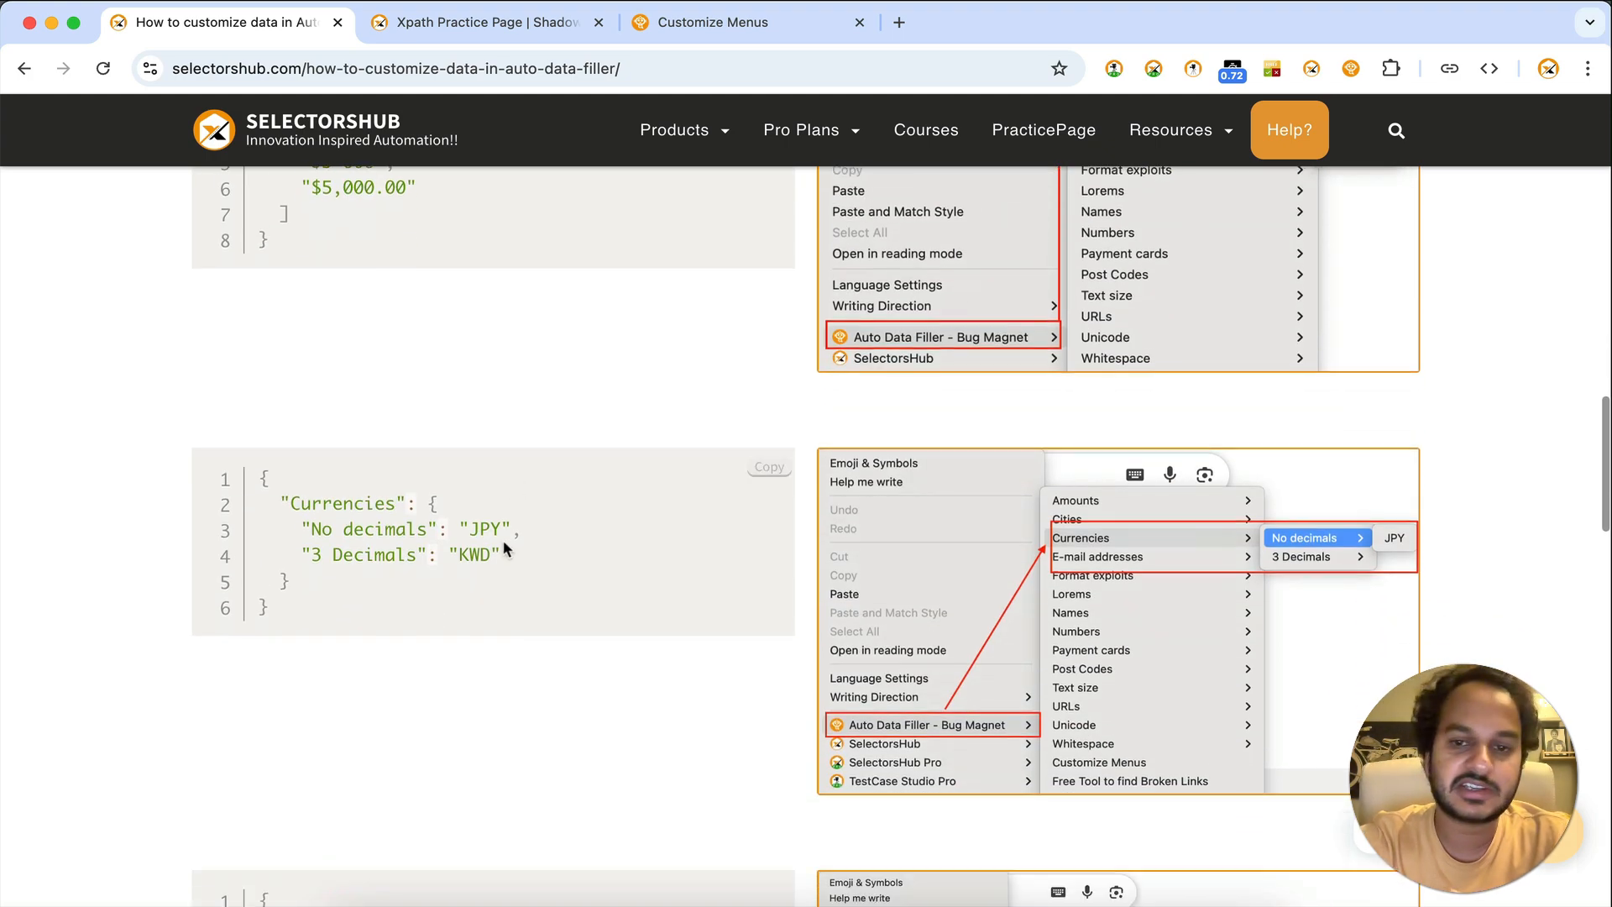
{"action": "scroll", "coordinate": [516, 584], "scroll_direction": "down", "scroll_amount": 5}
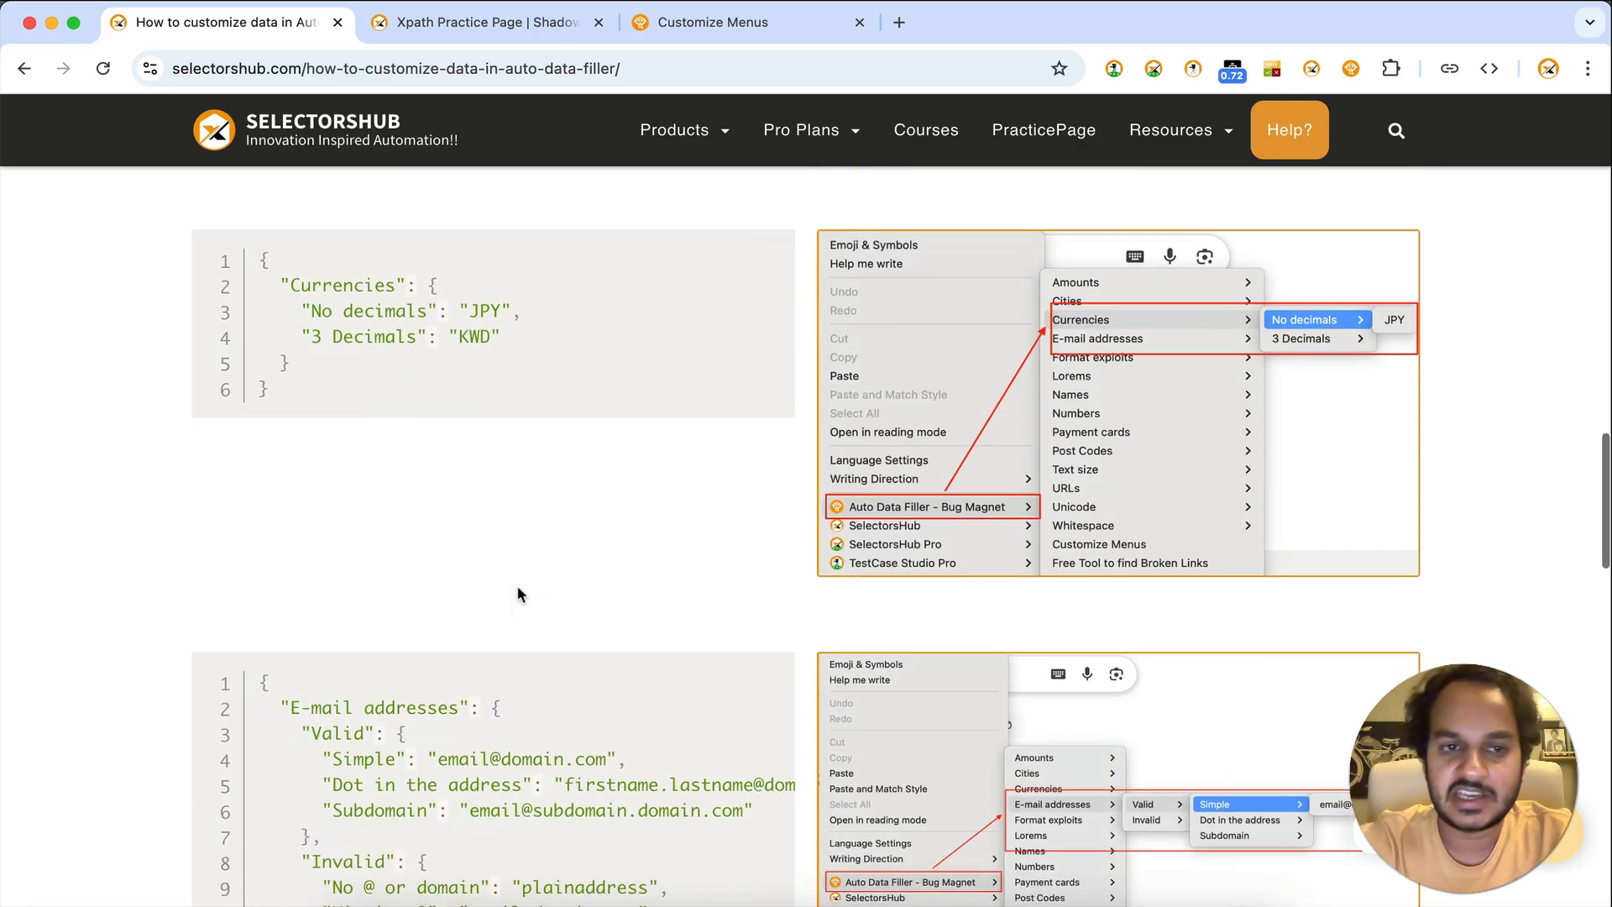
{"action": "scroll", "coordinate": [711, 645], "scroll_direction": "down", "scroll_amount": 11}
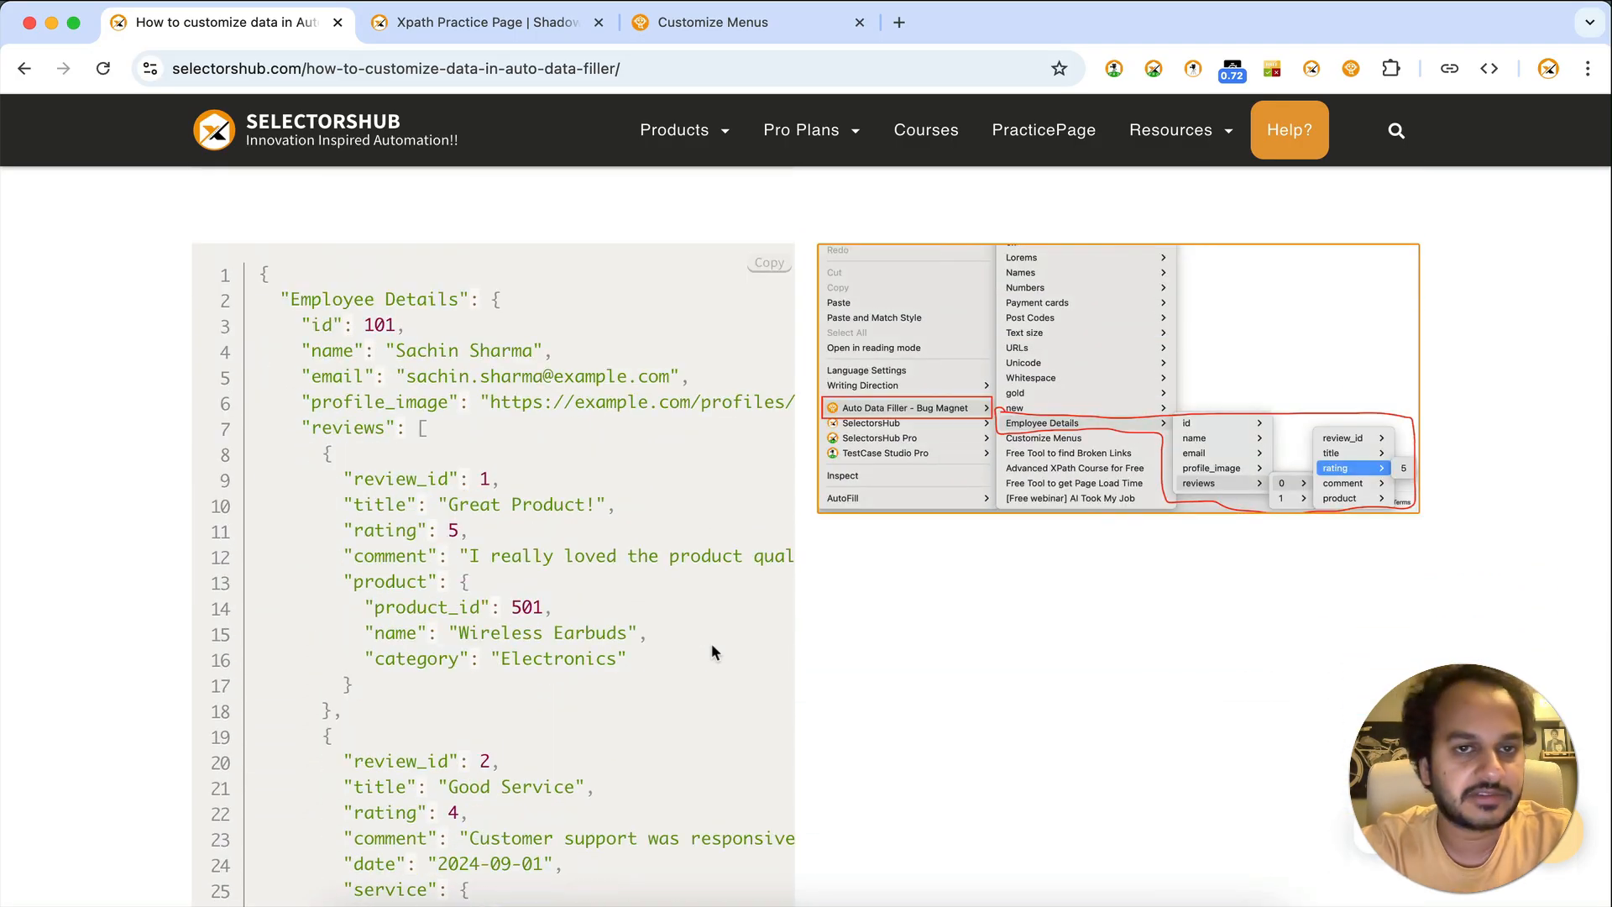
Read through the article's Employee Details sample JSON, including its nested reviews, and compare it with the context menu preview.
{"action": "scroll", "coordinate": [712, 652], "scroll_direction": "down", "scroll_amount": 2}
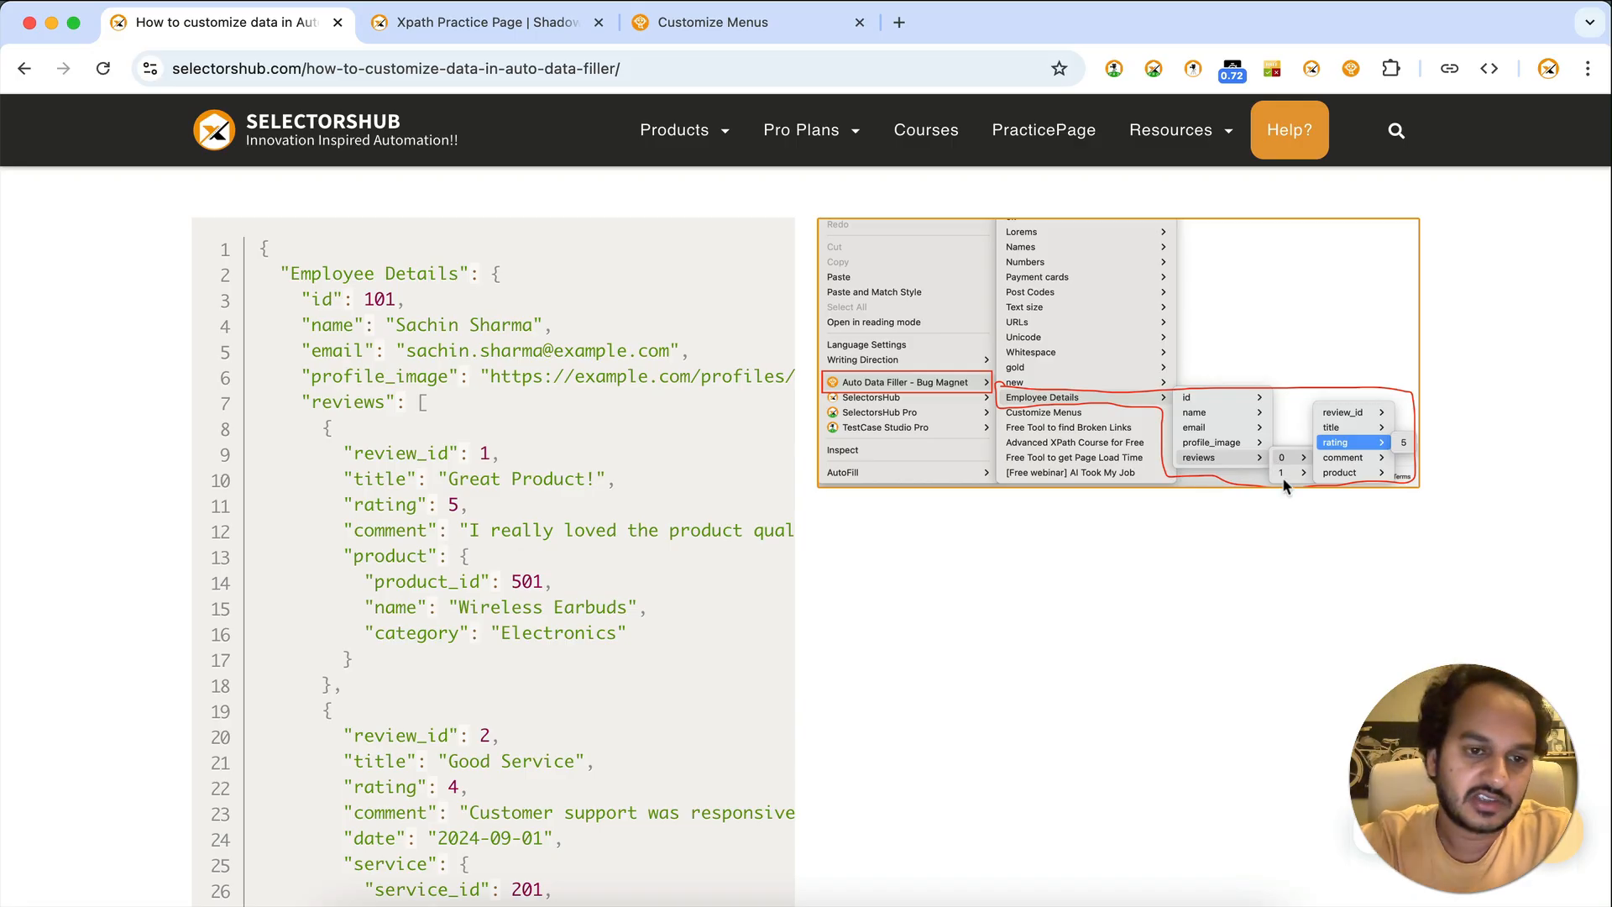
{"action": "scroll", "coordinate": [656, 548], "scroll_direction": "down", "scroll_amount": 4}
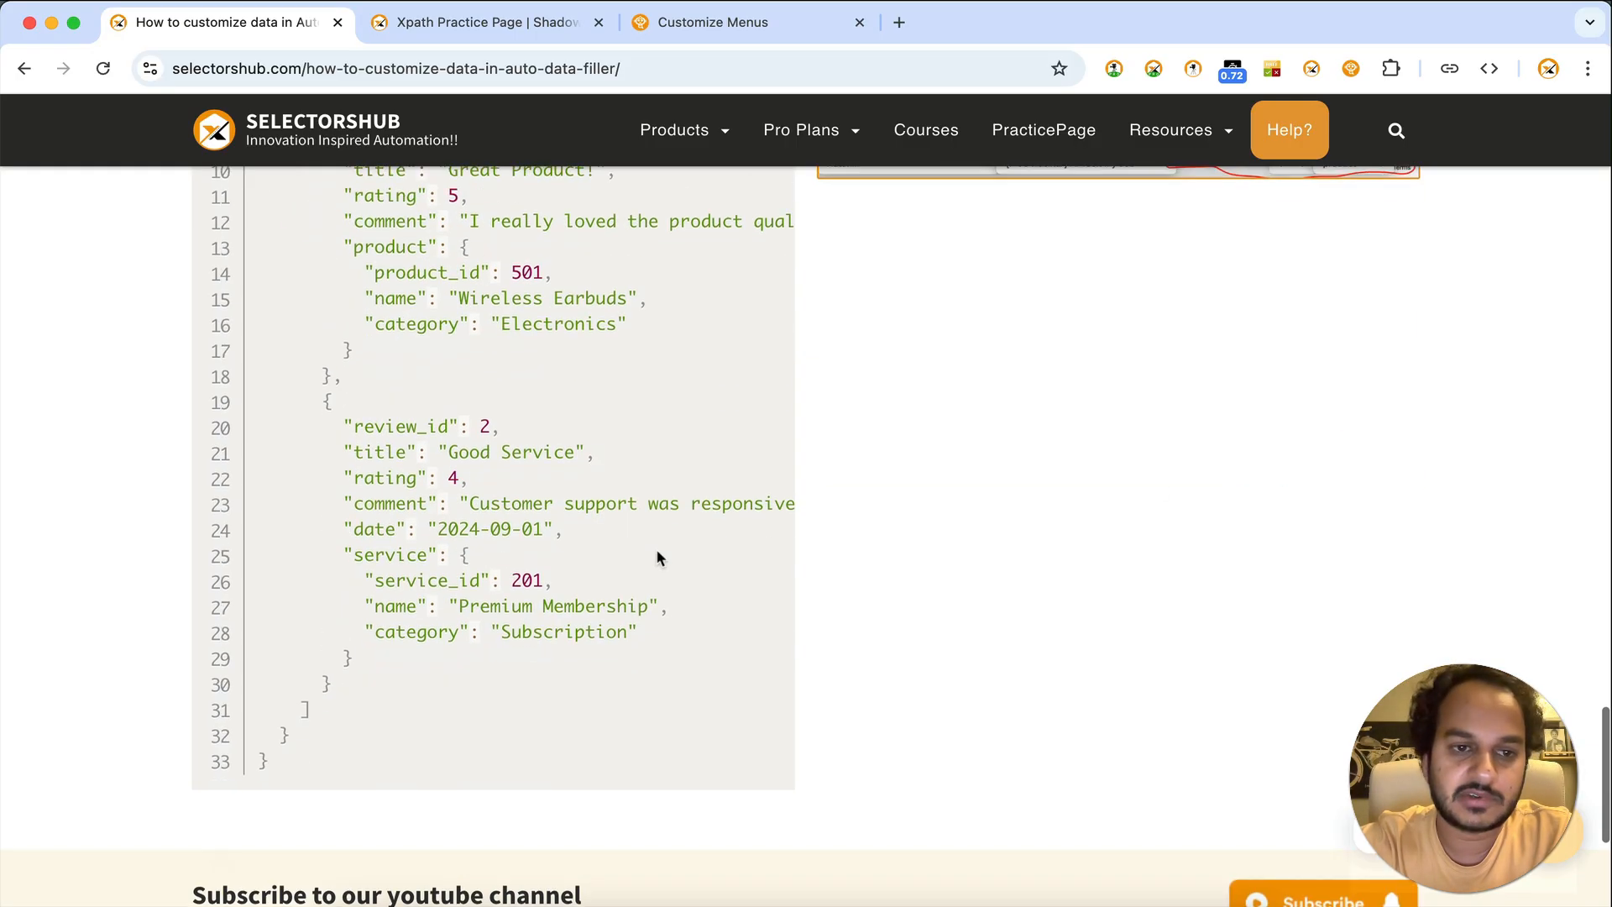
{"action": "scroll", "coordinate": [658, 556], "scroll_direction": "up", "scroll_amount": 2}
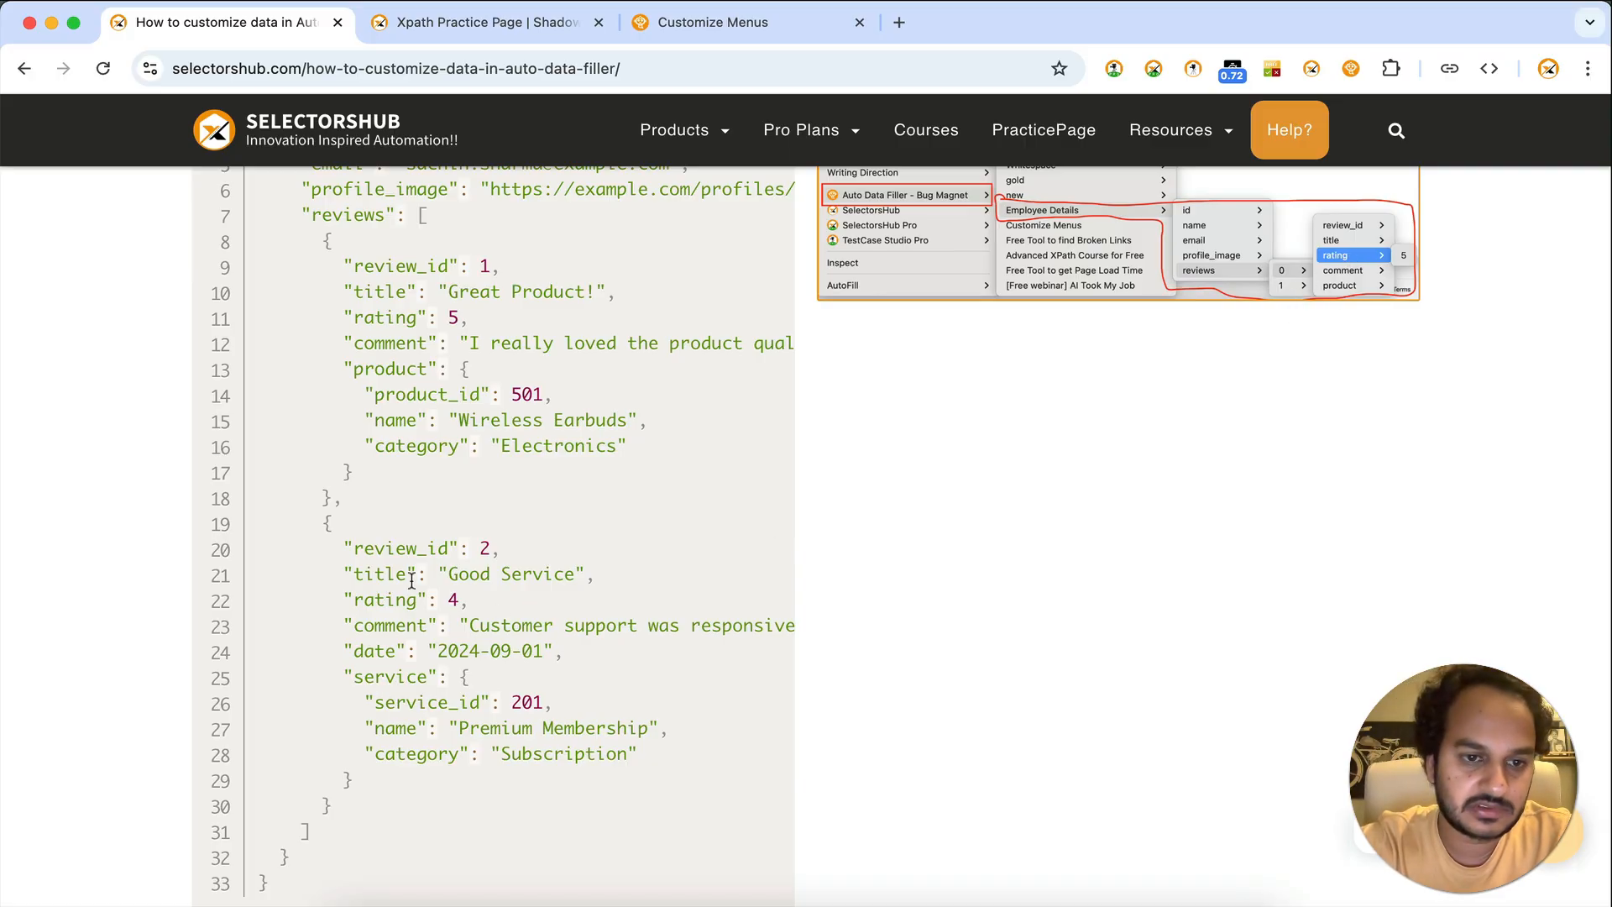
{"action": "scroll", "coordinate": [460, 537], "scroll_direction": "up", "scroll_amount": 3}
{"action": "scroll", "coordinate": [460, 538], "scroll_direction": "up", "scroll_amount": 1}
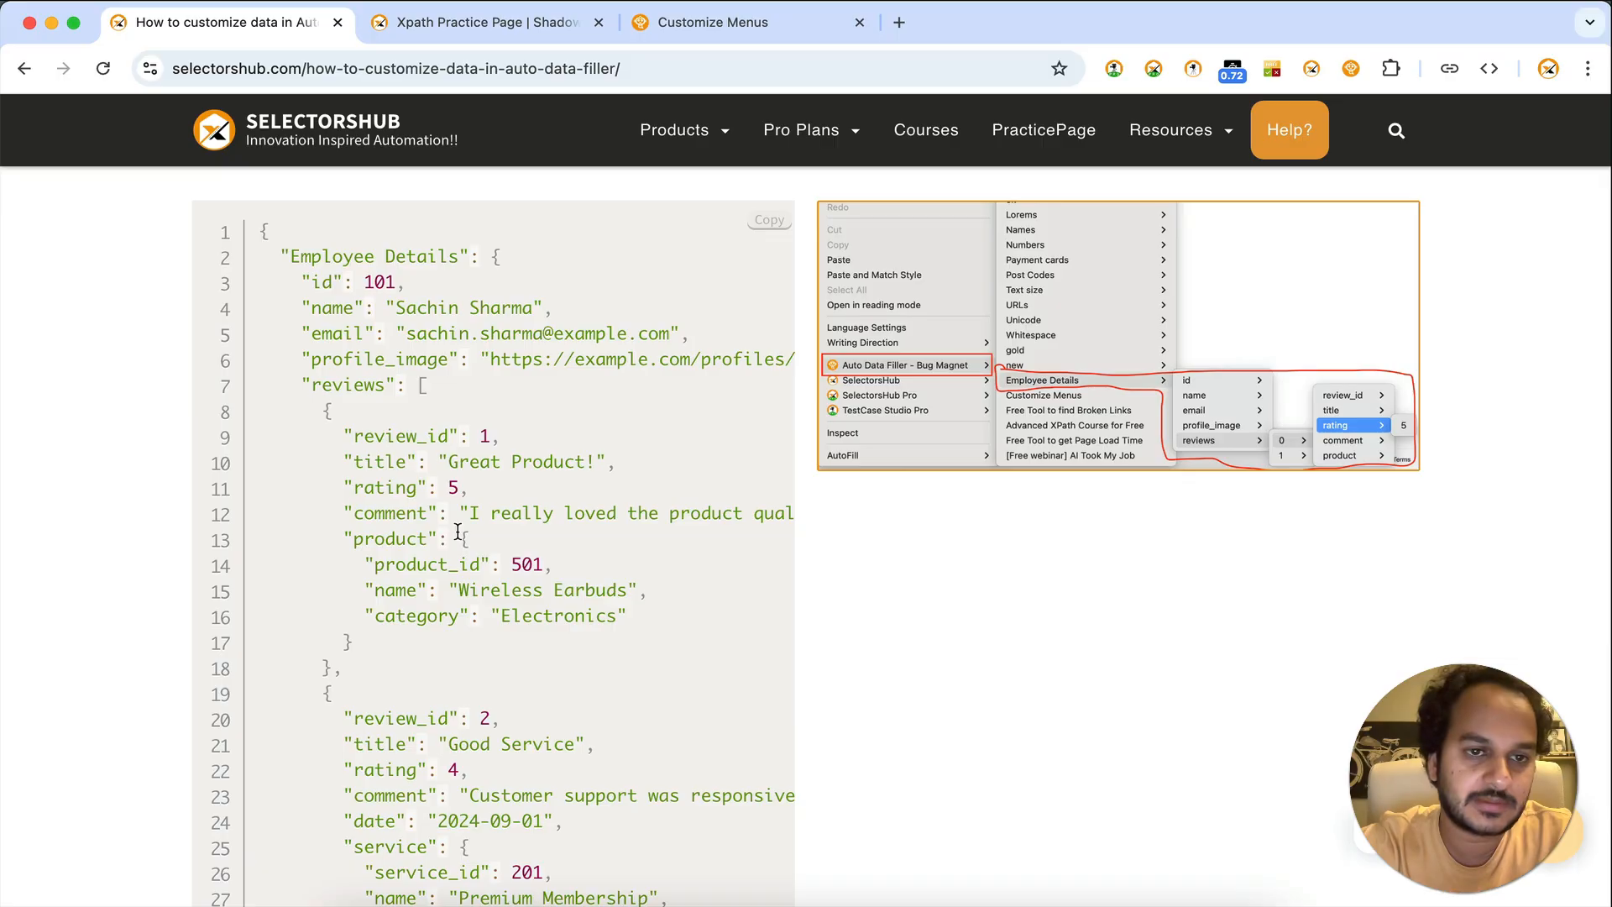
{"action": "scroll", "coordinate": [458, 531], "scroll_direction": "up", "scroll_amount": 2}
{"action": "scroll", "coordinate": [586, 576], "scroll_direction": "down", "scroll_amount": 2}
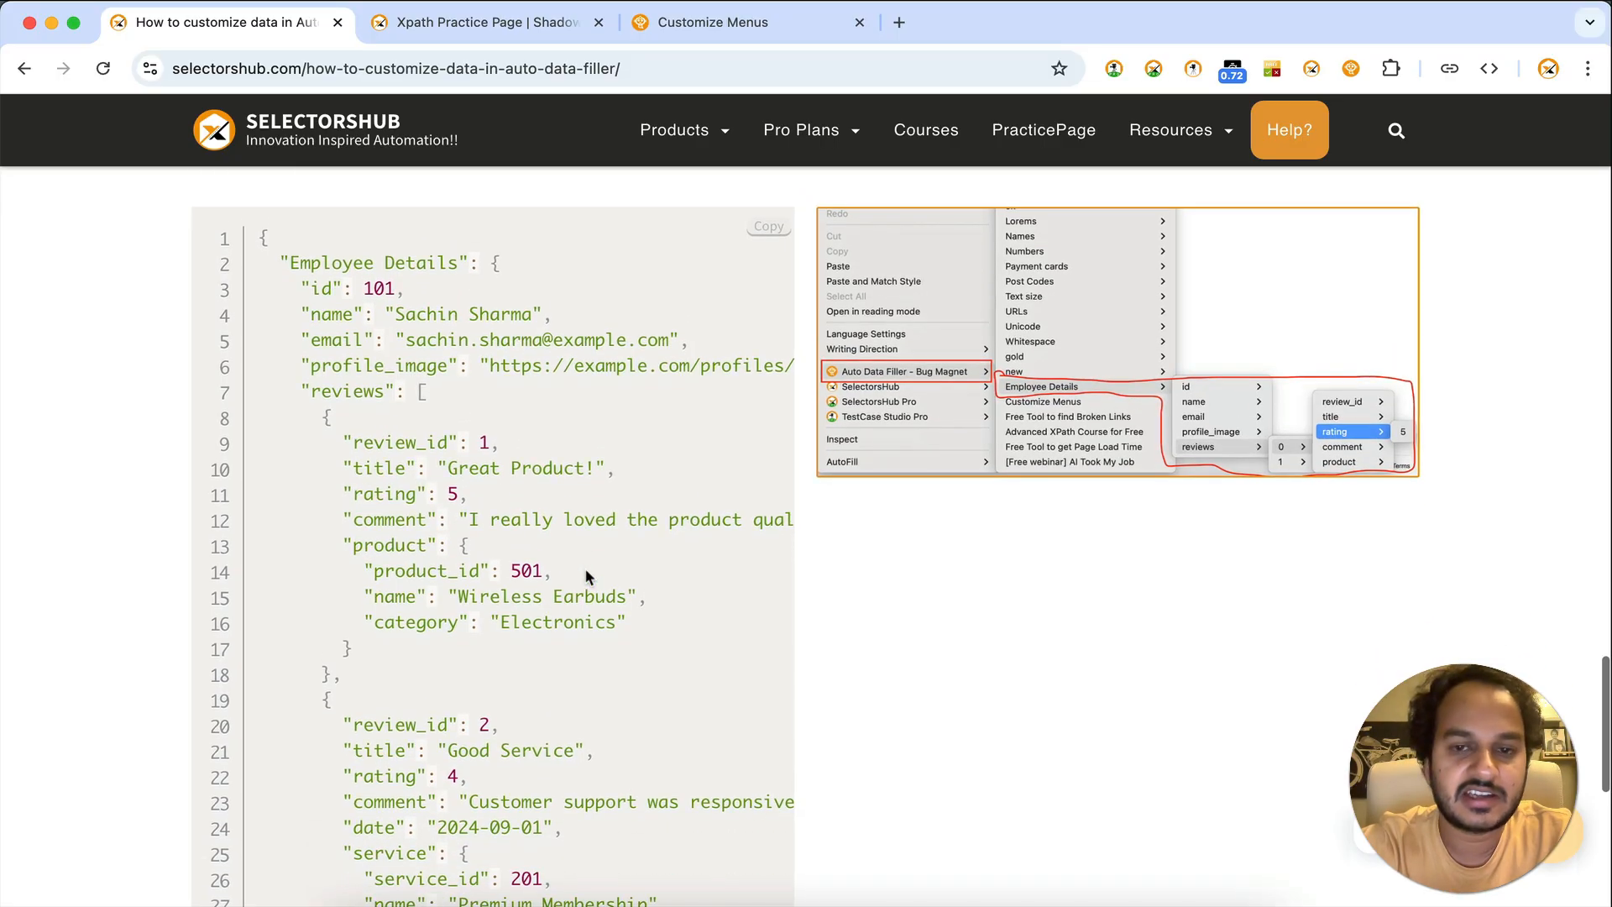
{"action": "scroll", "coordinate": [586, 574], "scroll_direction": "right", "scroll_amount": 5}
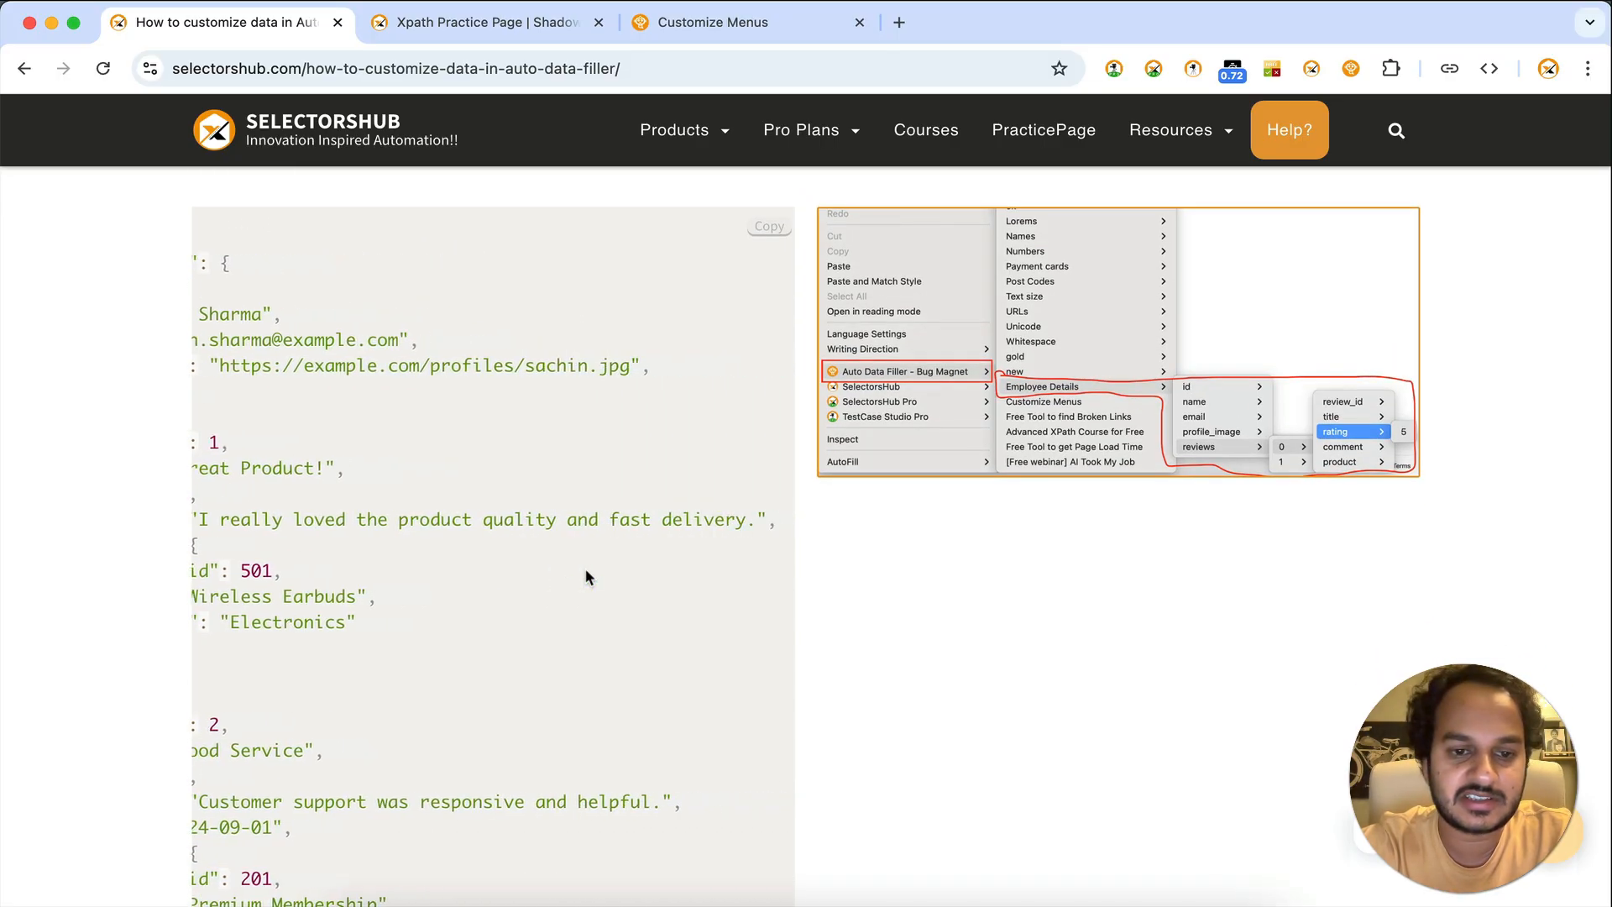
{"action": "scroll", "coordinate": [586, 573], "scroll_direction": "left", "scroll_amount": 5}
{"action": "scroll", "coordinate": [586, 573], "scroll_direction": "up", "scroll_amount": 15}
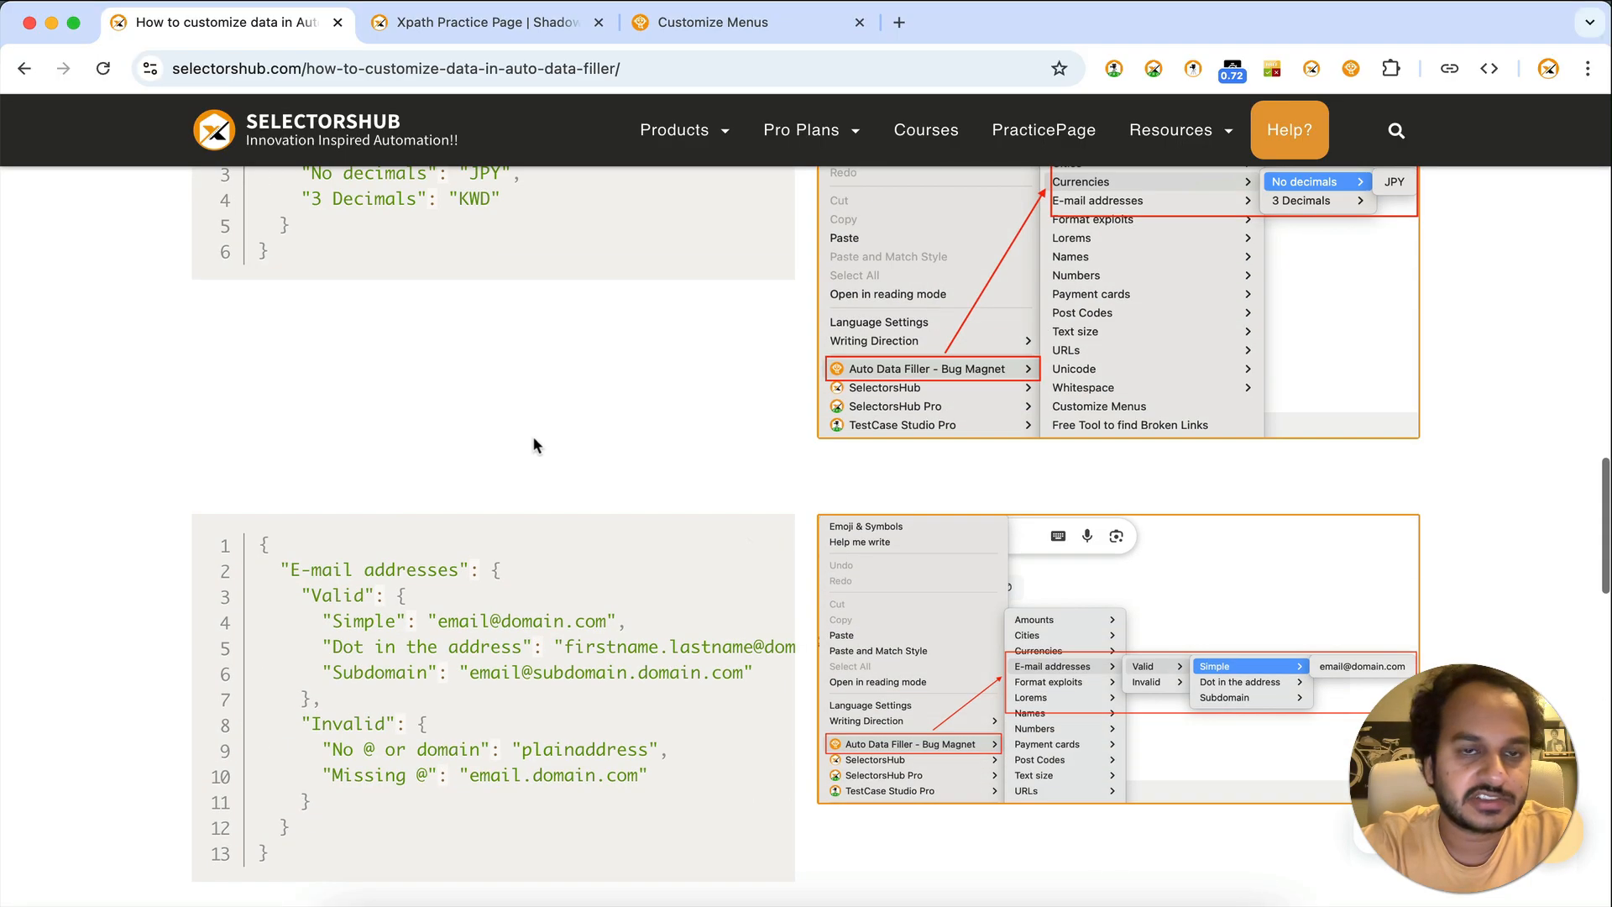
{"action": "scroll", "coordinate": [535, 442], "scroll_direction": "up", "scroll_amount": 10}
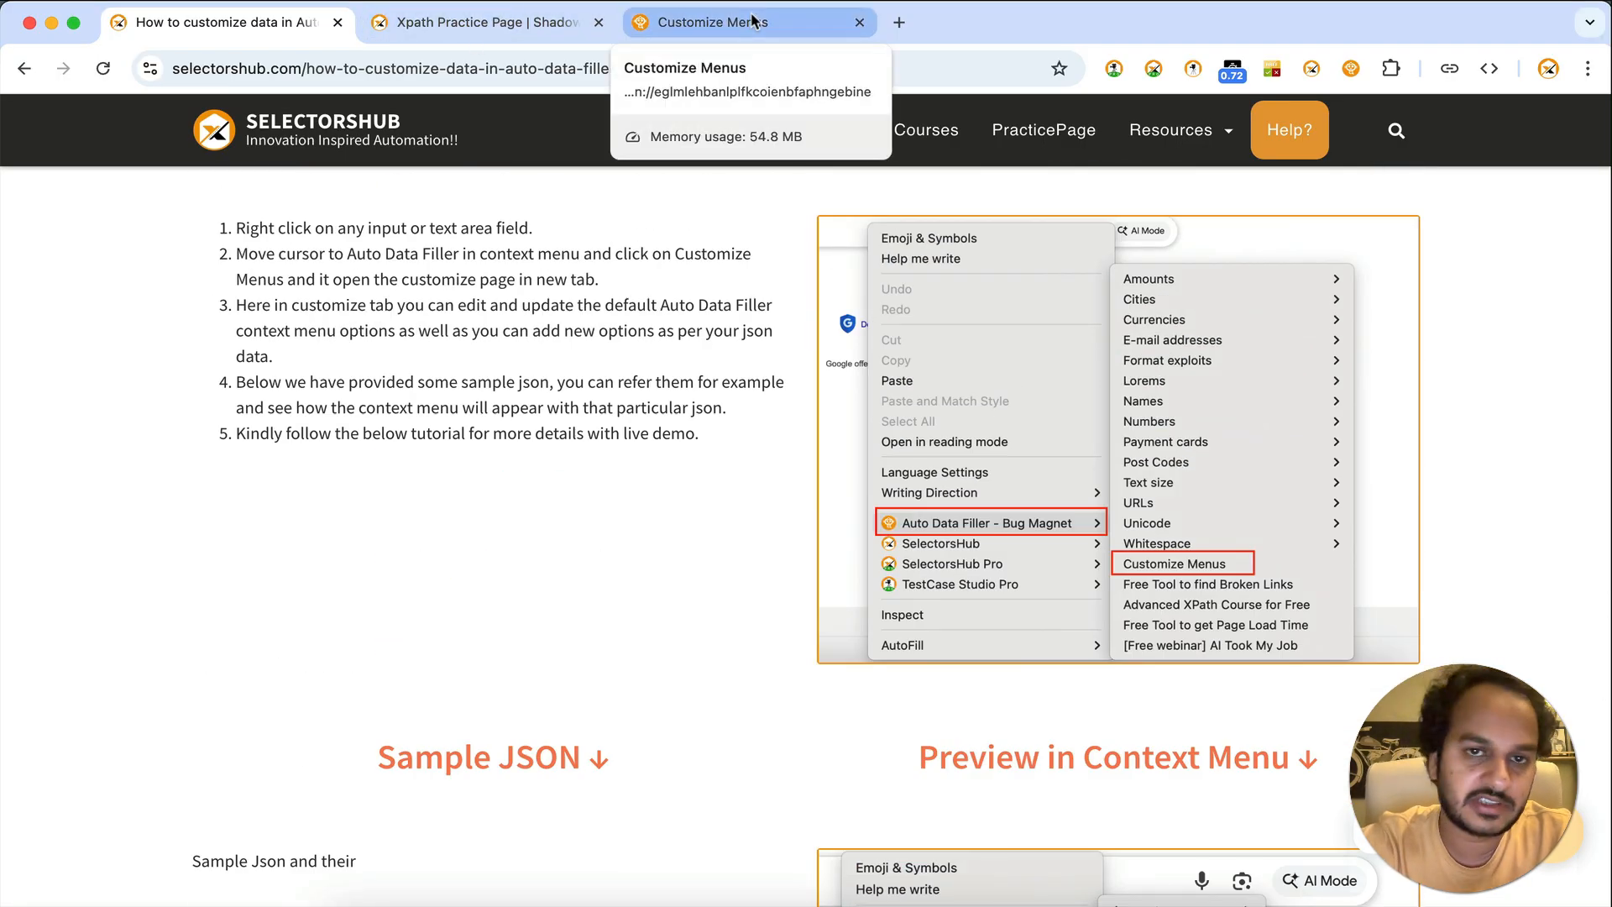
Look at the file and URL options for adding JSON on the Customize Menus page.
{"action": "left_click", "coordinate": [753, 20]}
{"action": "scroll", "coordinate": [853, 479], "scroll_direction": "up", "scroll_amount": 3}
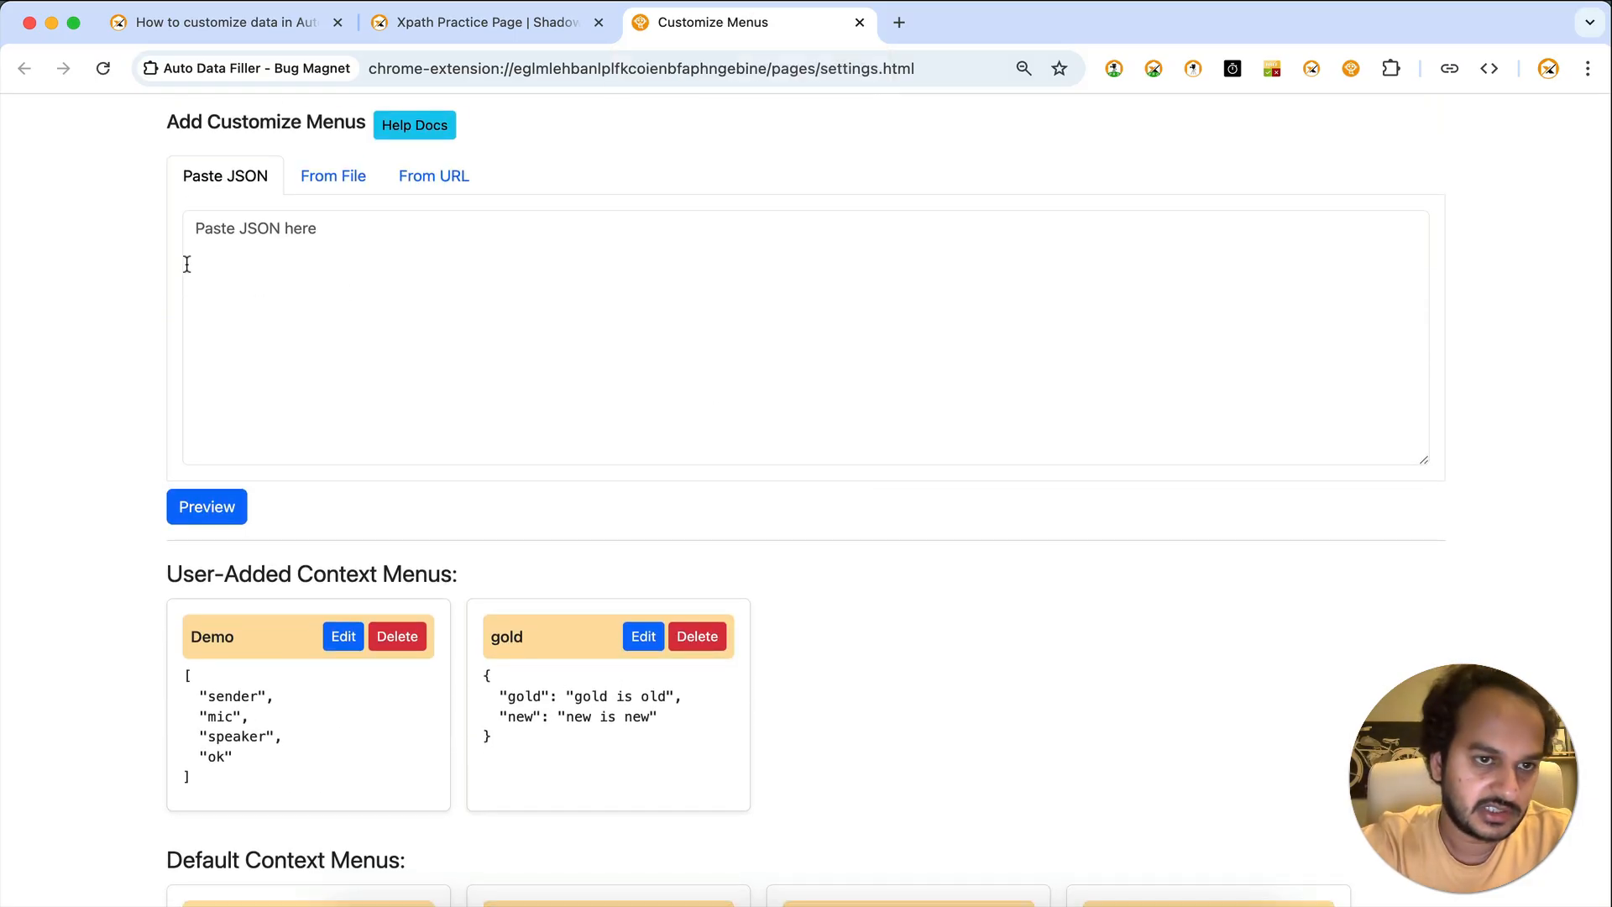
{"action": "left_click", "coordinate": [337, 183]}
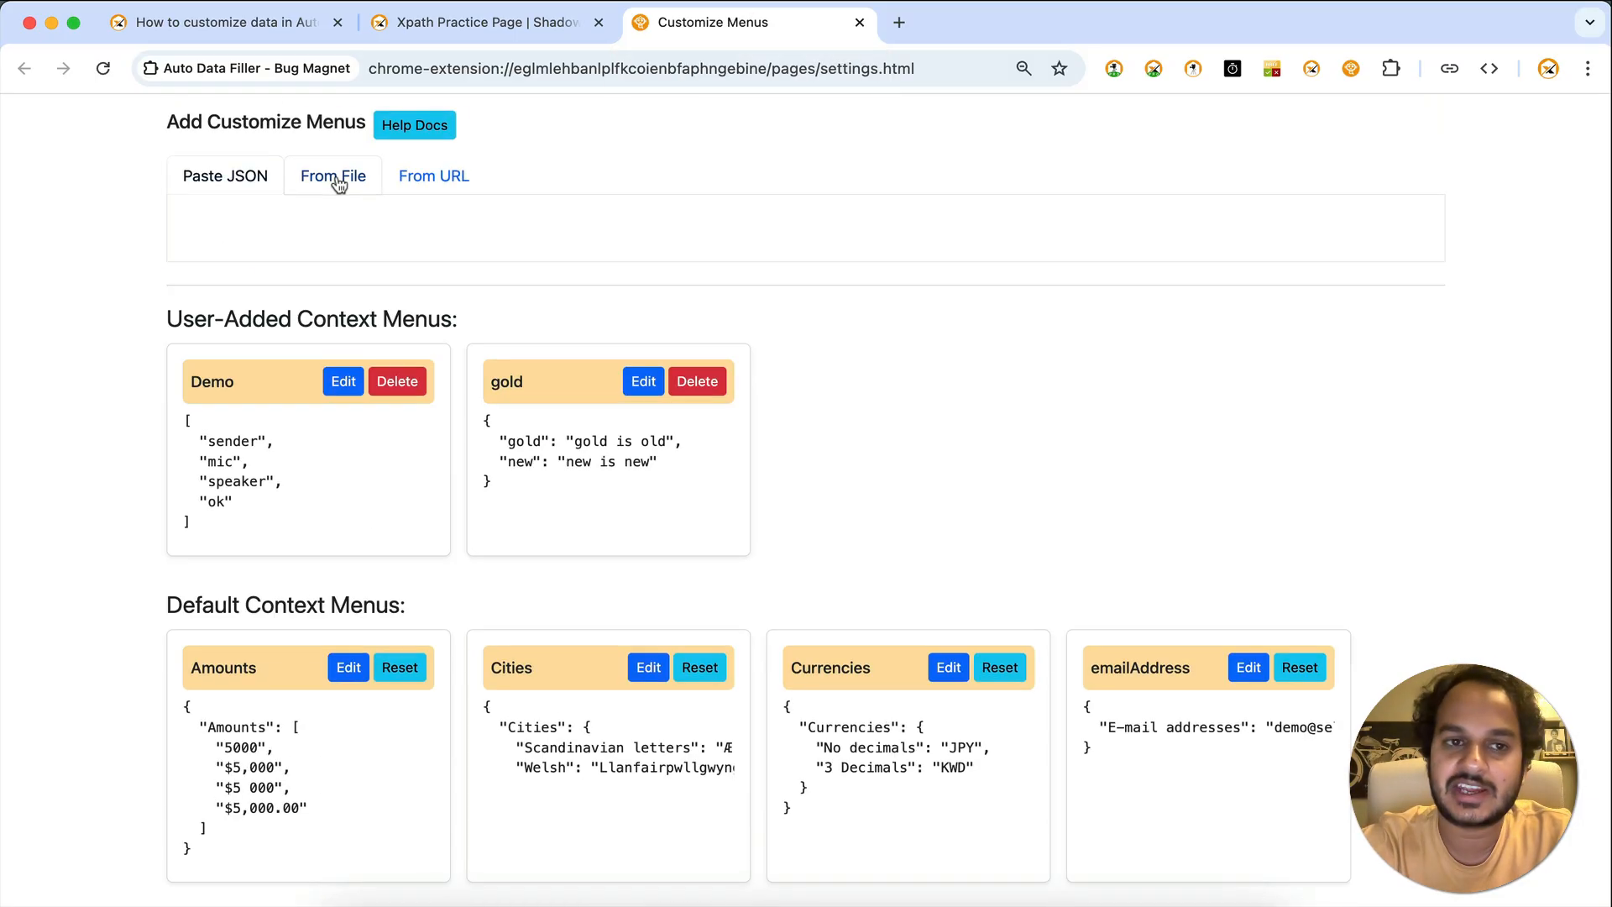
{"action": "left_click", "coordinate": [424, 176]}
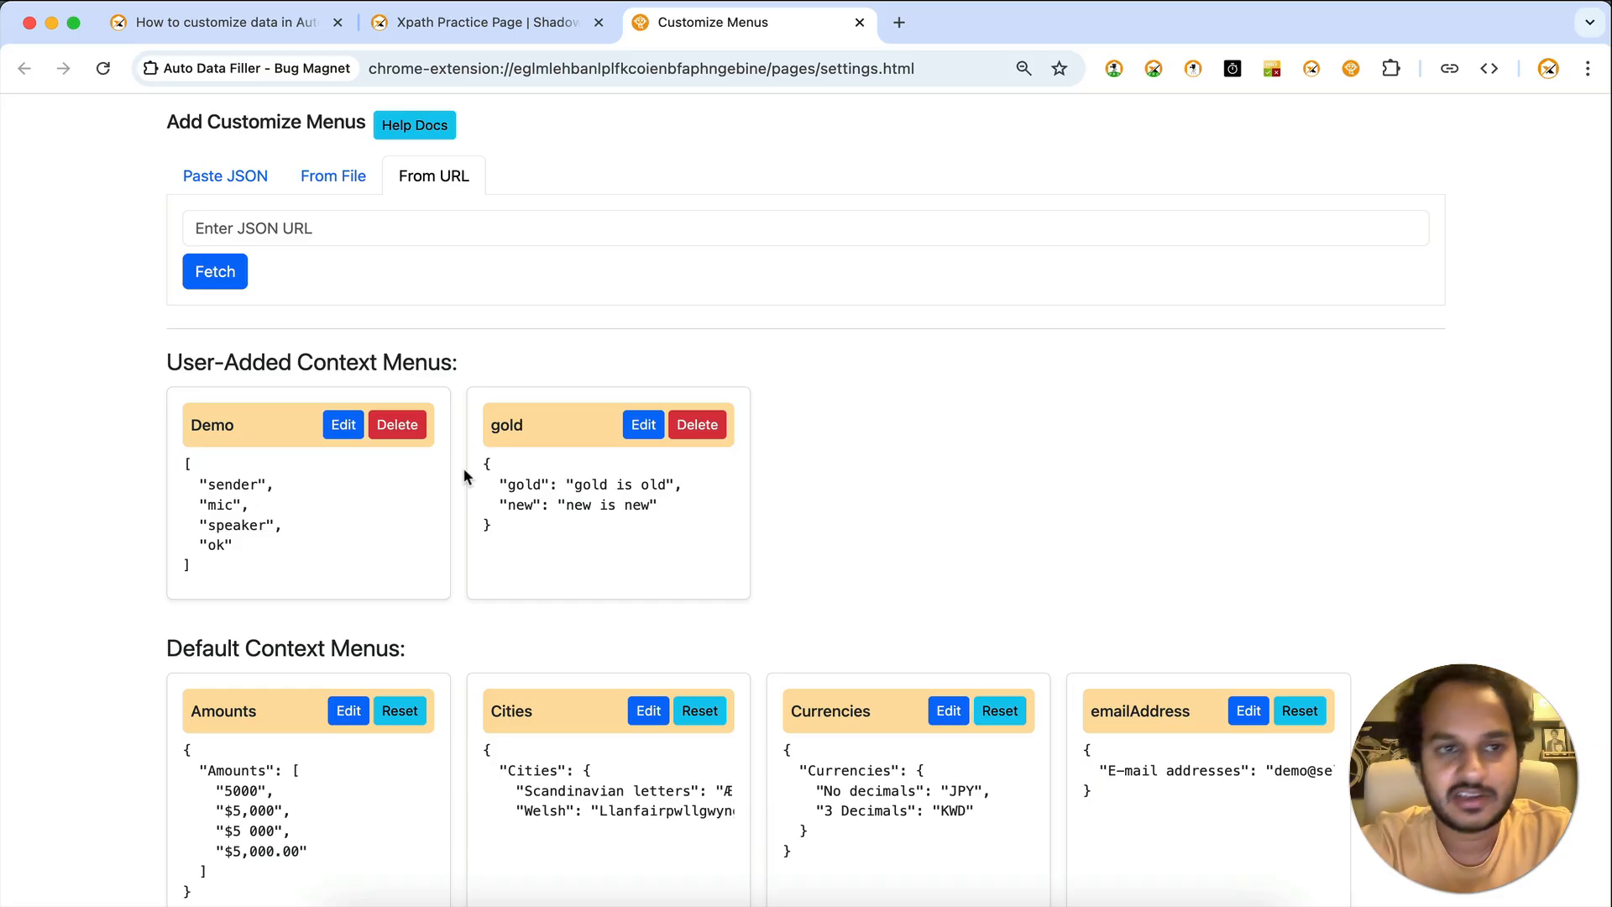
Go from the article to the SelectorsHub home page and open the AutoTestData generator.
{"action": "left_click", "coordinate": [277, 25]}
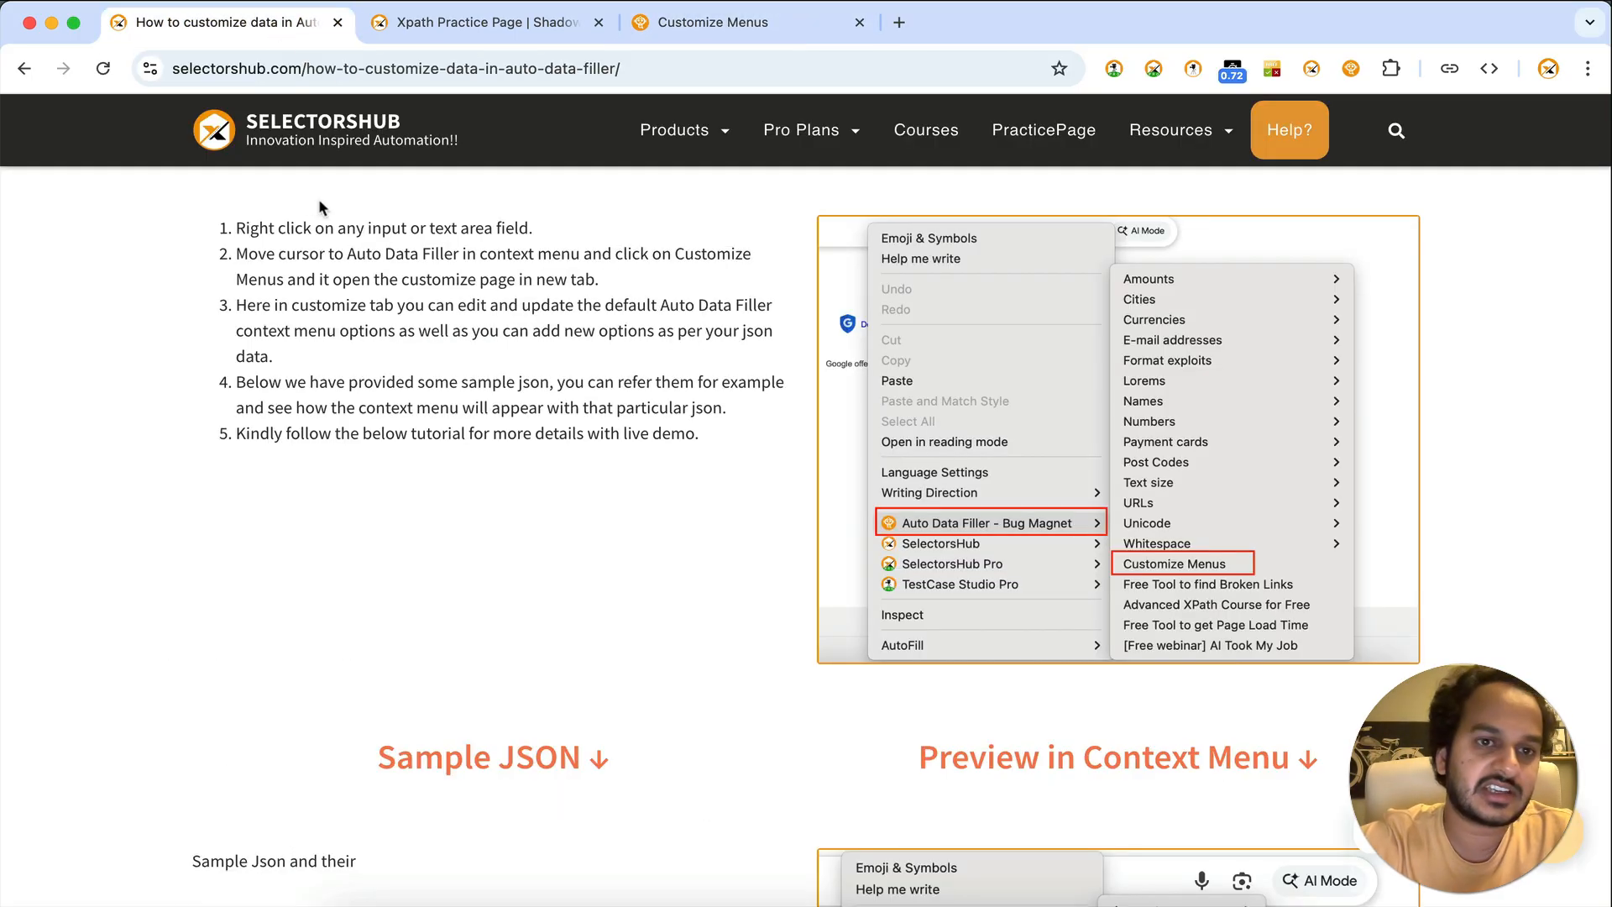
{"action": "left_click", "coordinate": [384, 124]}
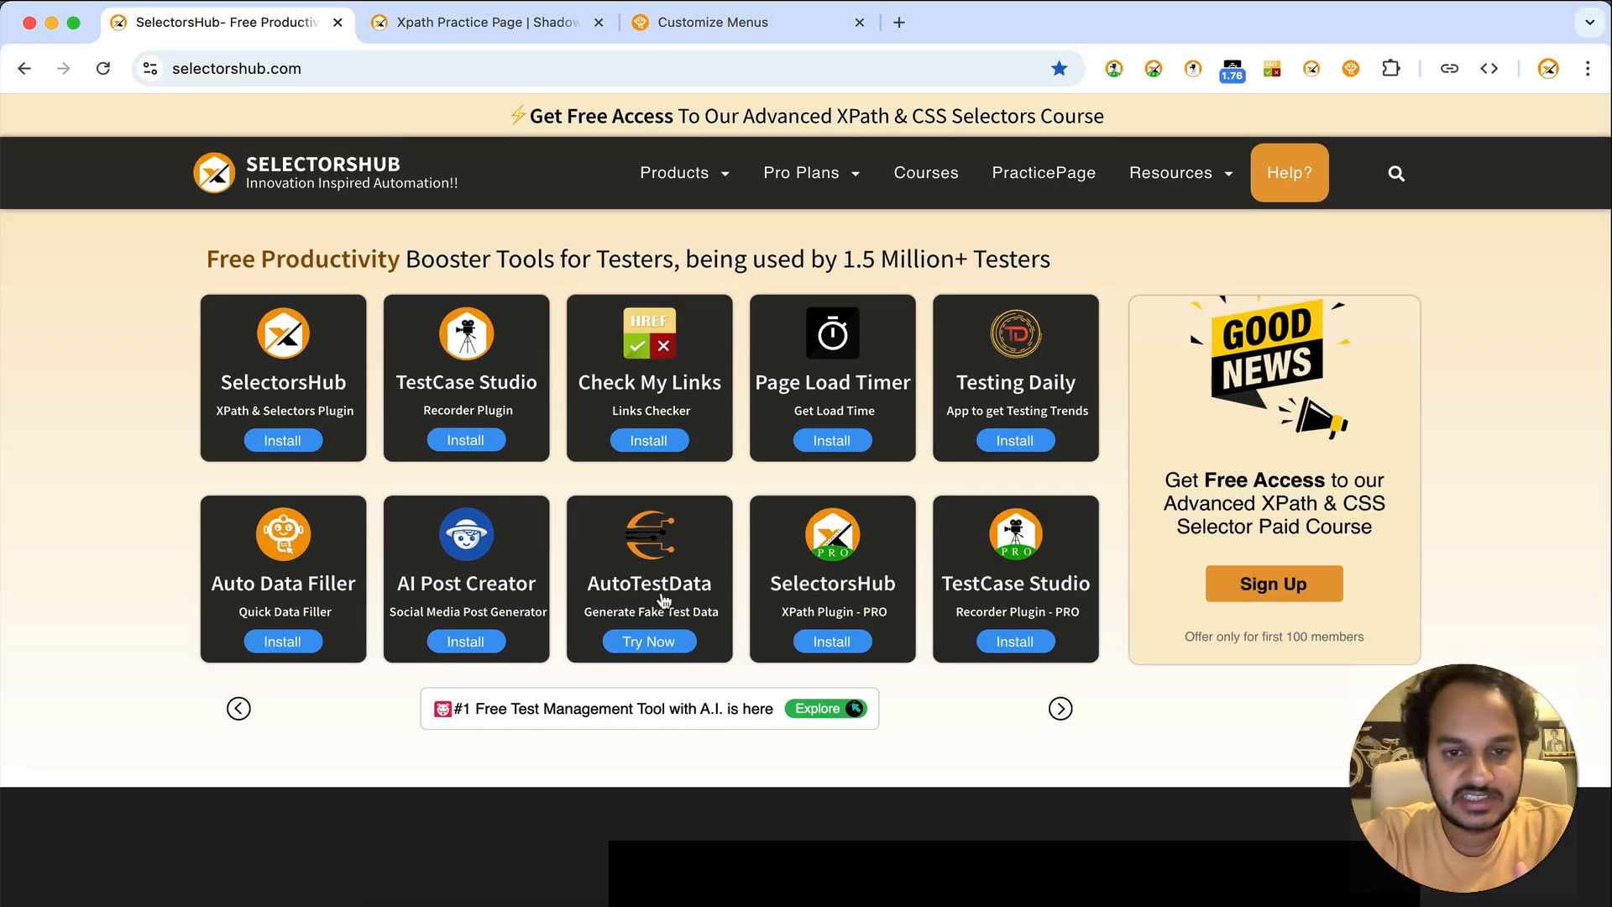
{"action": "left_click", "coordinate": [677, 654]}
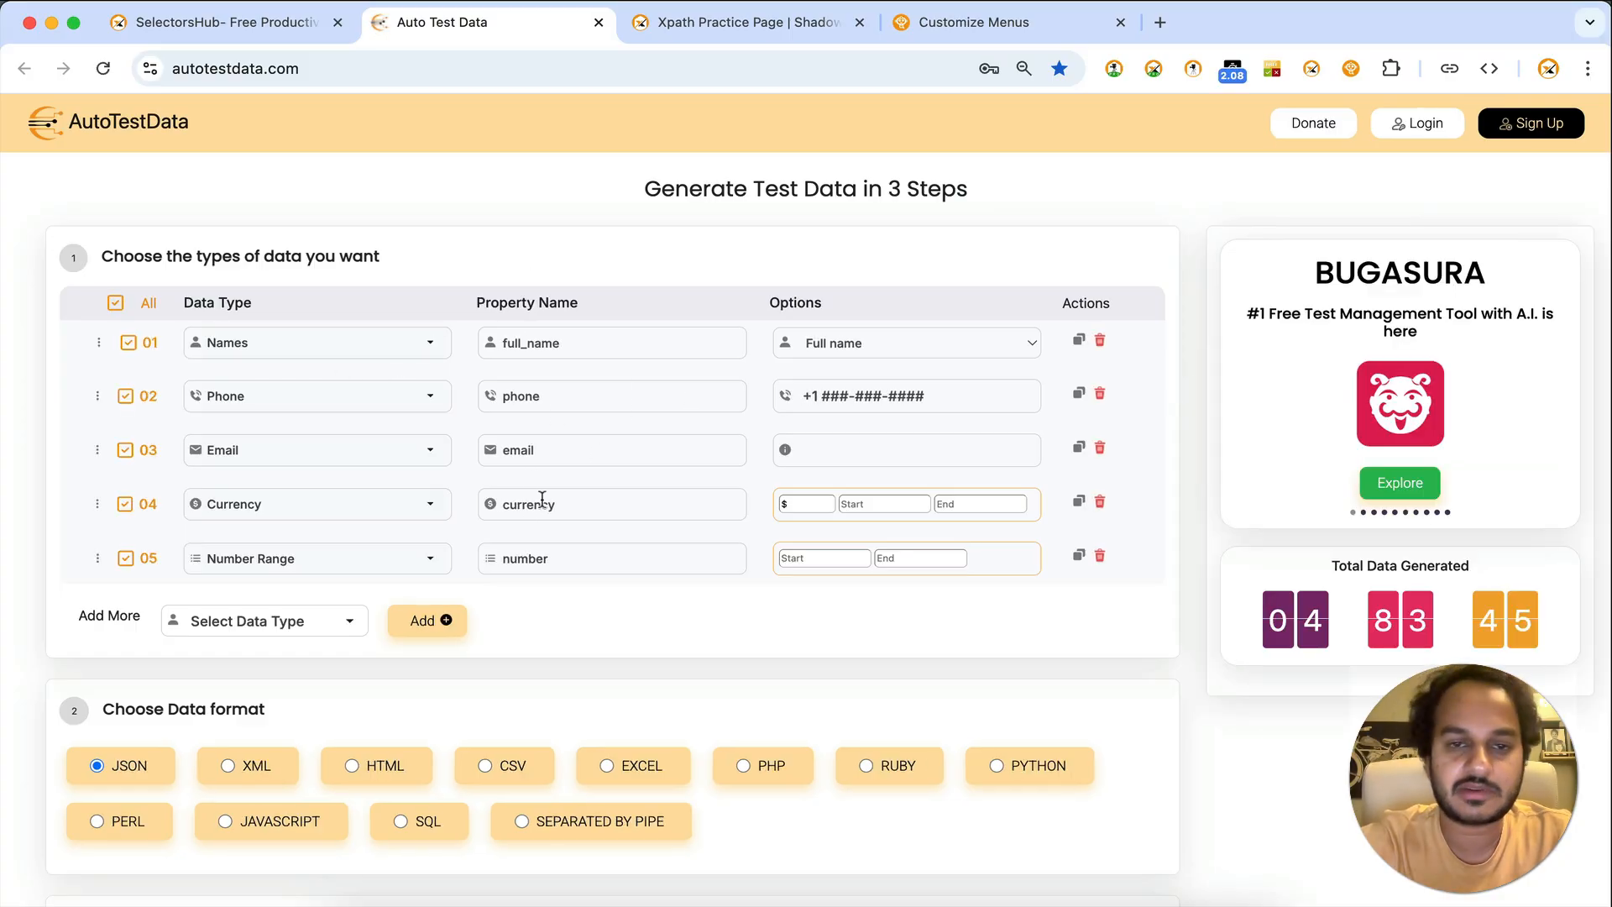
Set the number of rows to 1, generate the test data as JSON and copy the result.
{"action": "scroll", "coordinate": [542, 499], "scroll_direction": "down", "scroll_amount": 5}
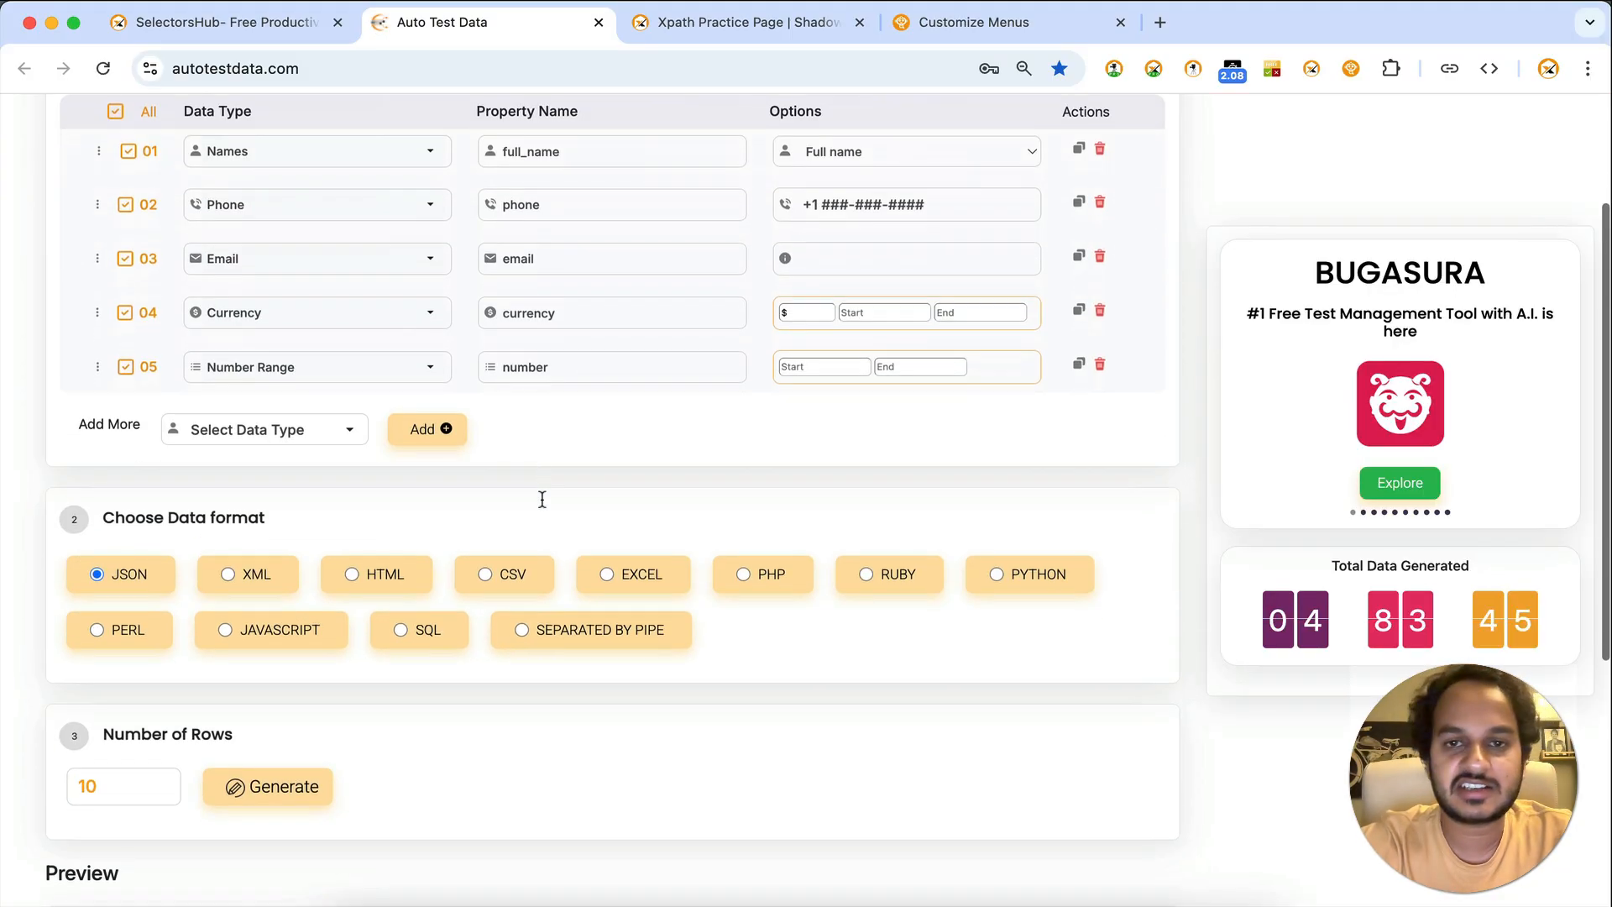
{"action": "scroll", "coordinate": [224, 708], "scroll_direction": "down", "scroll_amount": 3}
{"action": "left_click", "coordinate": [134, 642]}
{"action": "key", "text": "BackSpace"}
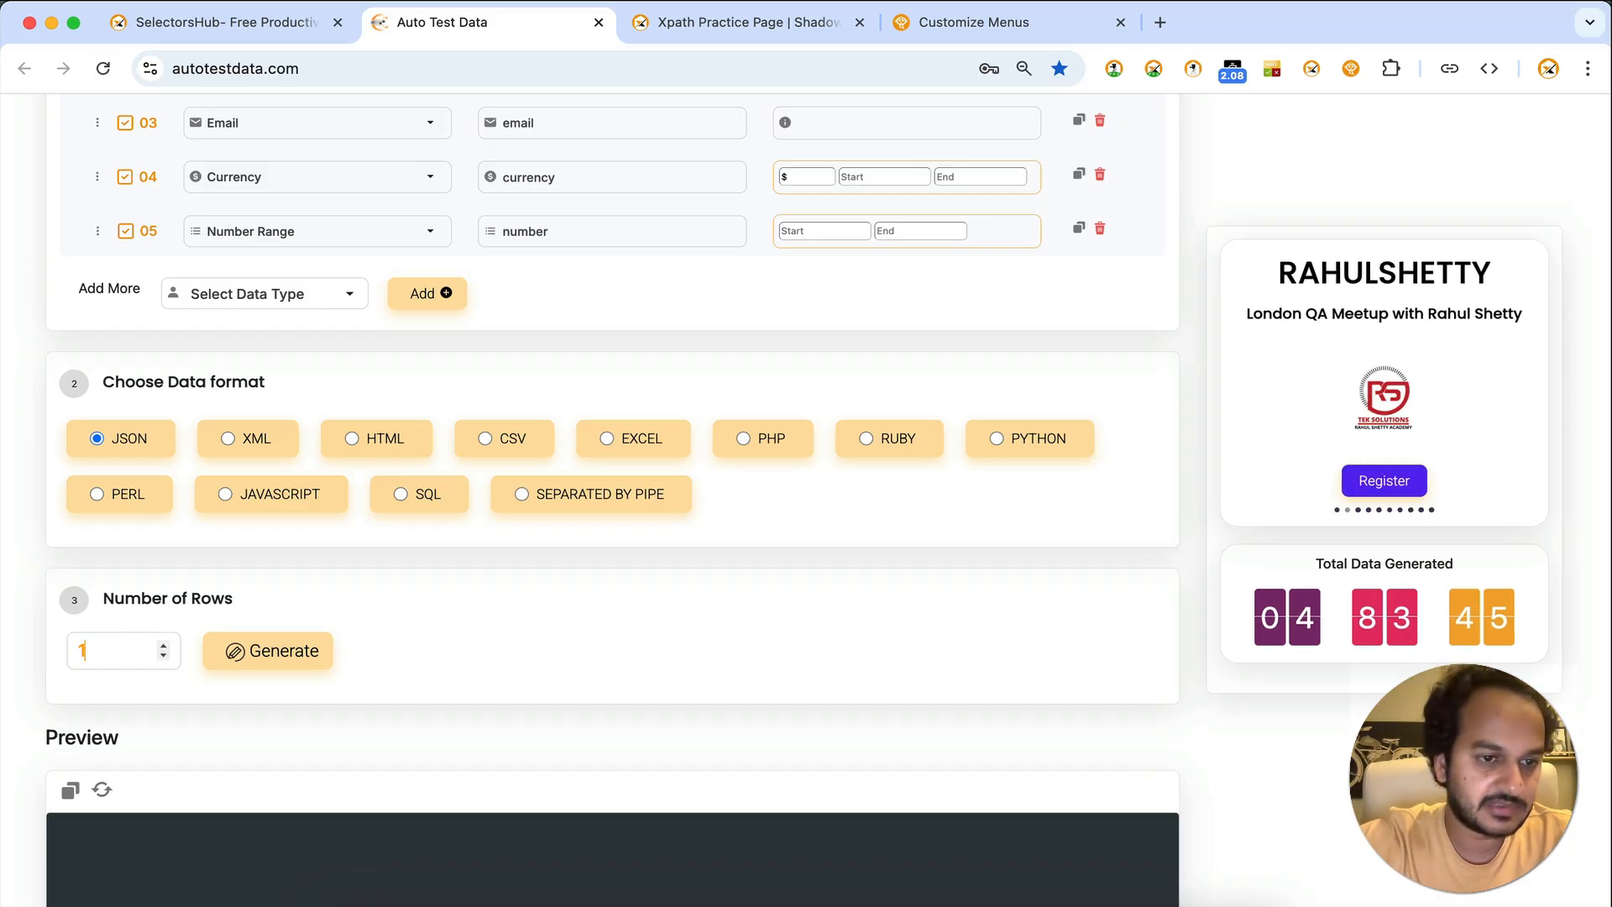
{"action": "left_click", "coordinate": [279, 669]}
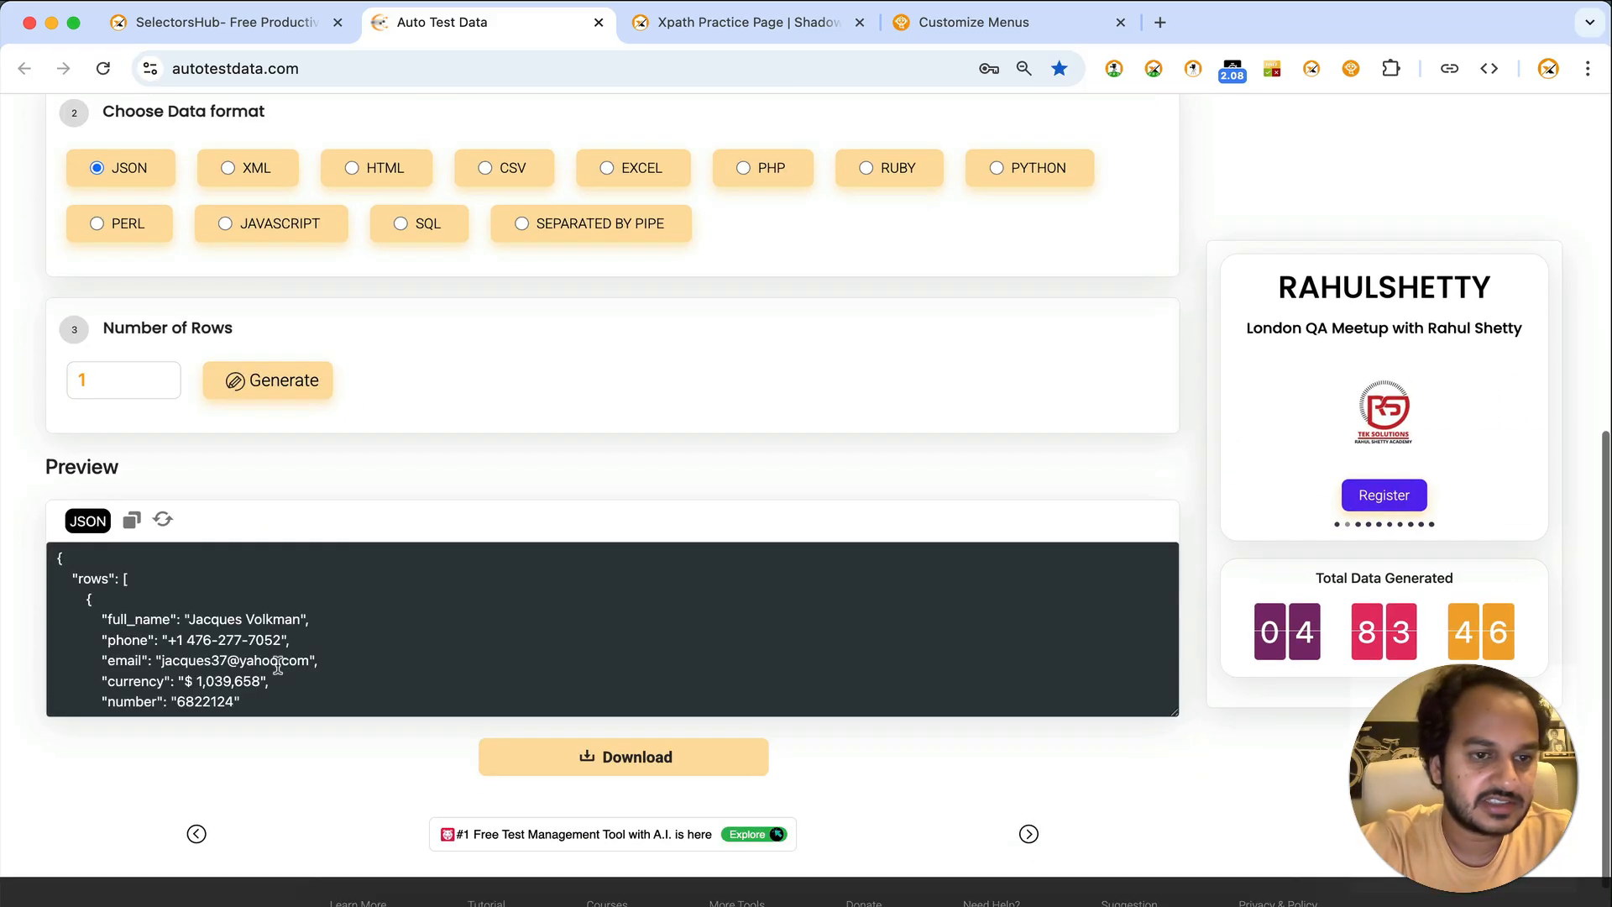
{"action": "left_click", "coordinate": [132, 520]}
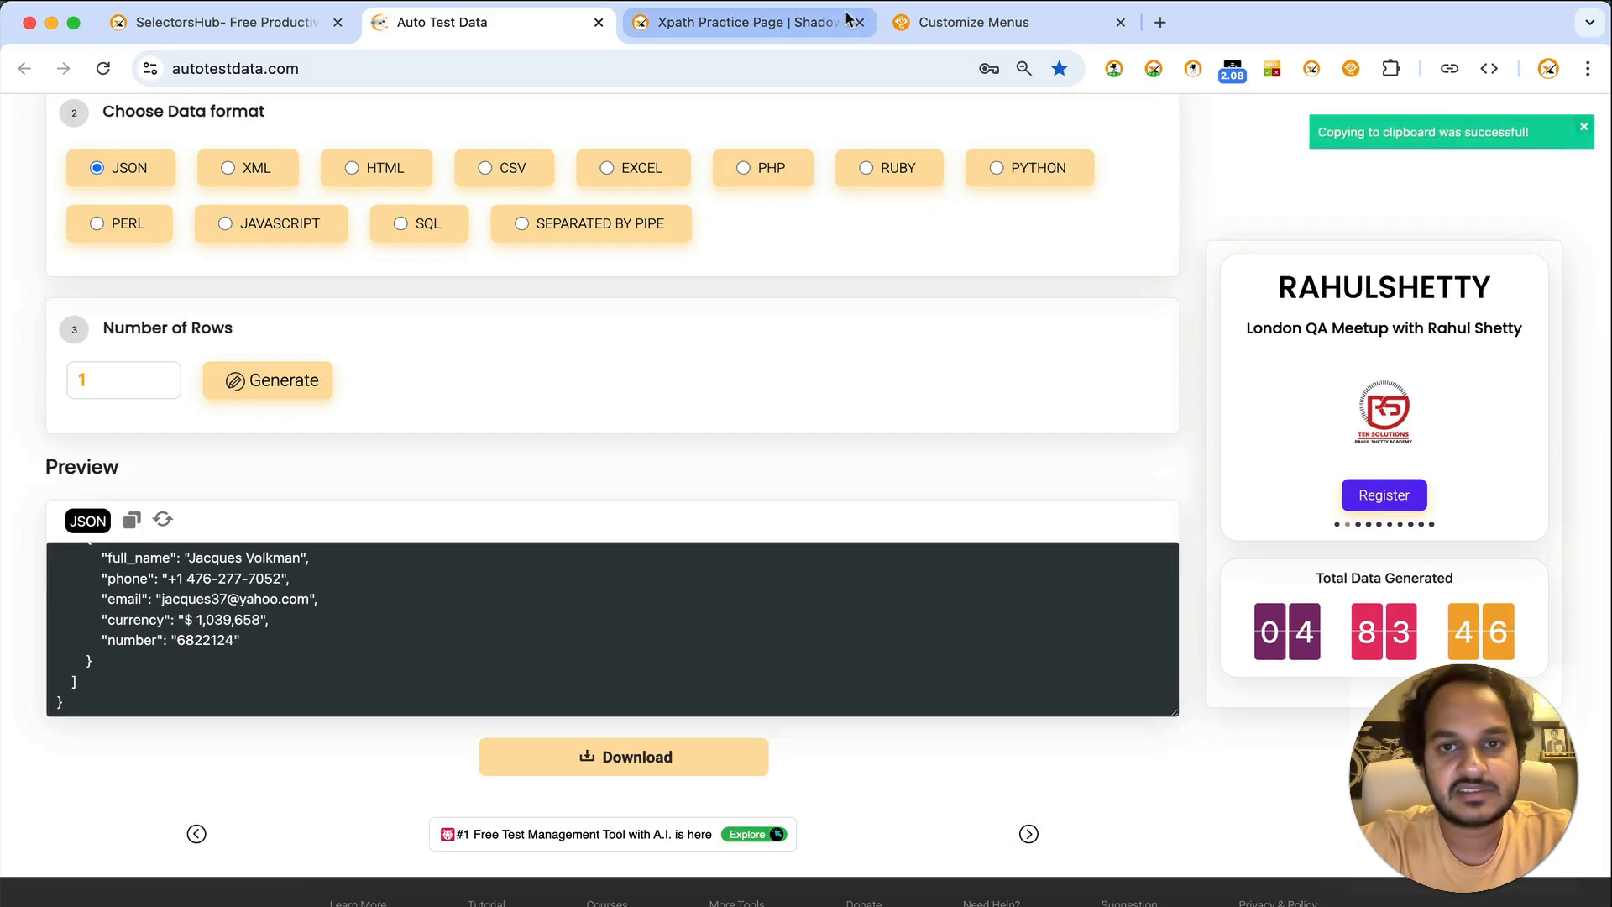
Paste the generated test data into the JSON box on the Customize Menus page.
{"action": "left_click", "coordinate": [956, 21]}
{"action": "left_click", "coordinate": [223, 177]}
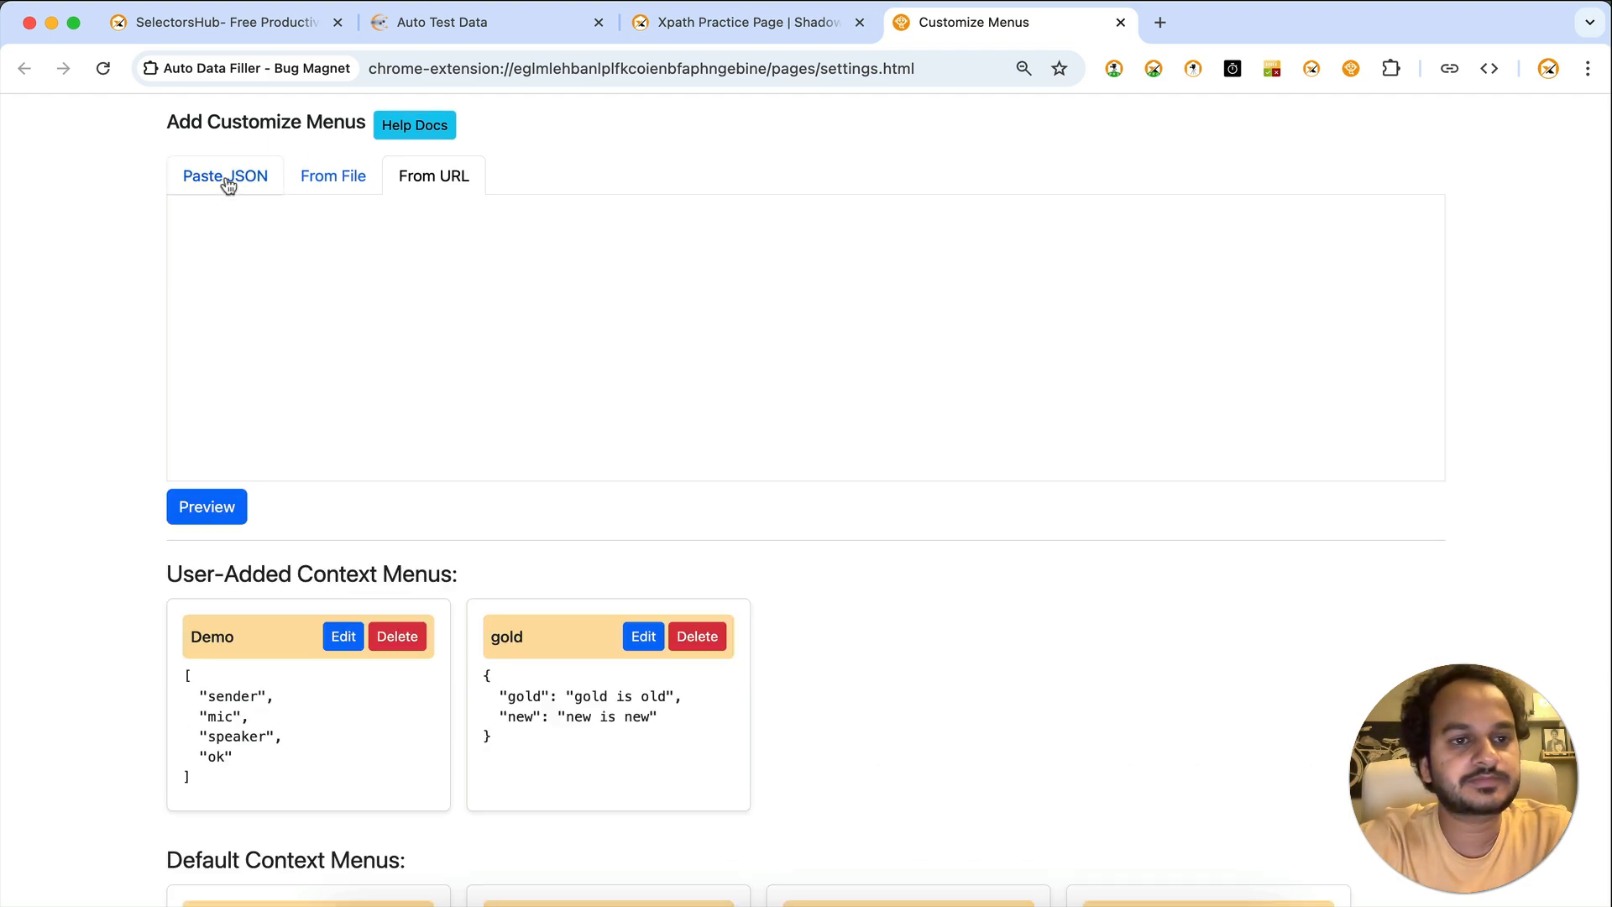
{"action": "left_click", "coordinate": [420, 274]}
{"action": "key", "text": "super+v"}
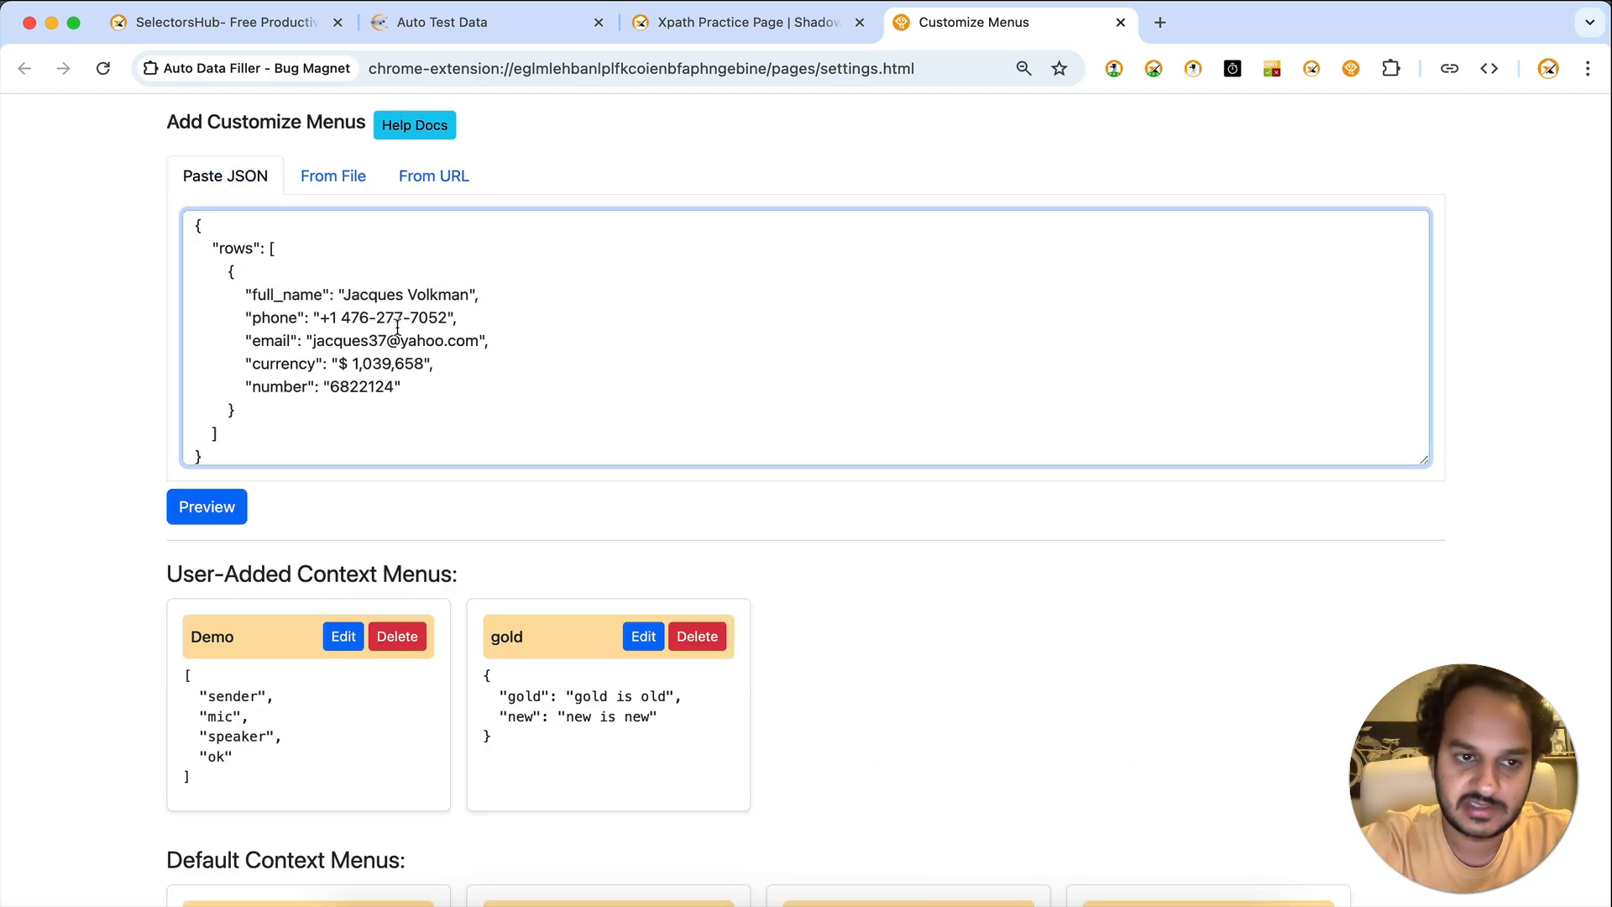
Preview the pasted JSON and rename its top-level "rows" key to "AutoTestData".
{"action": "left_click", "coordinate": [192, 512]}
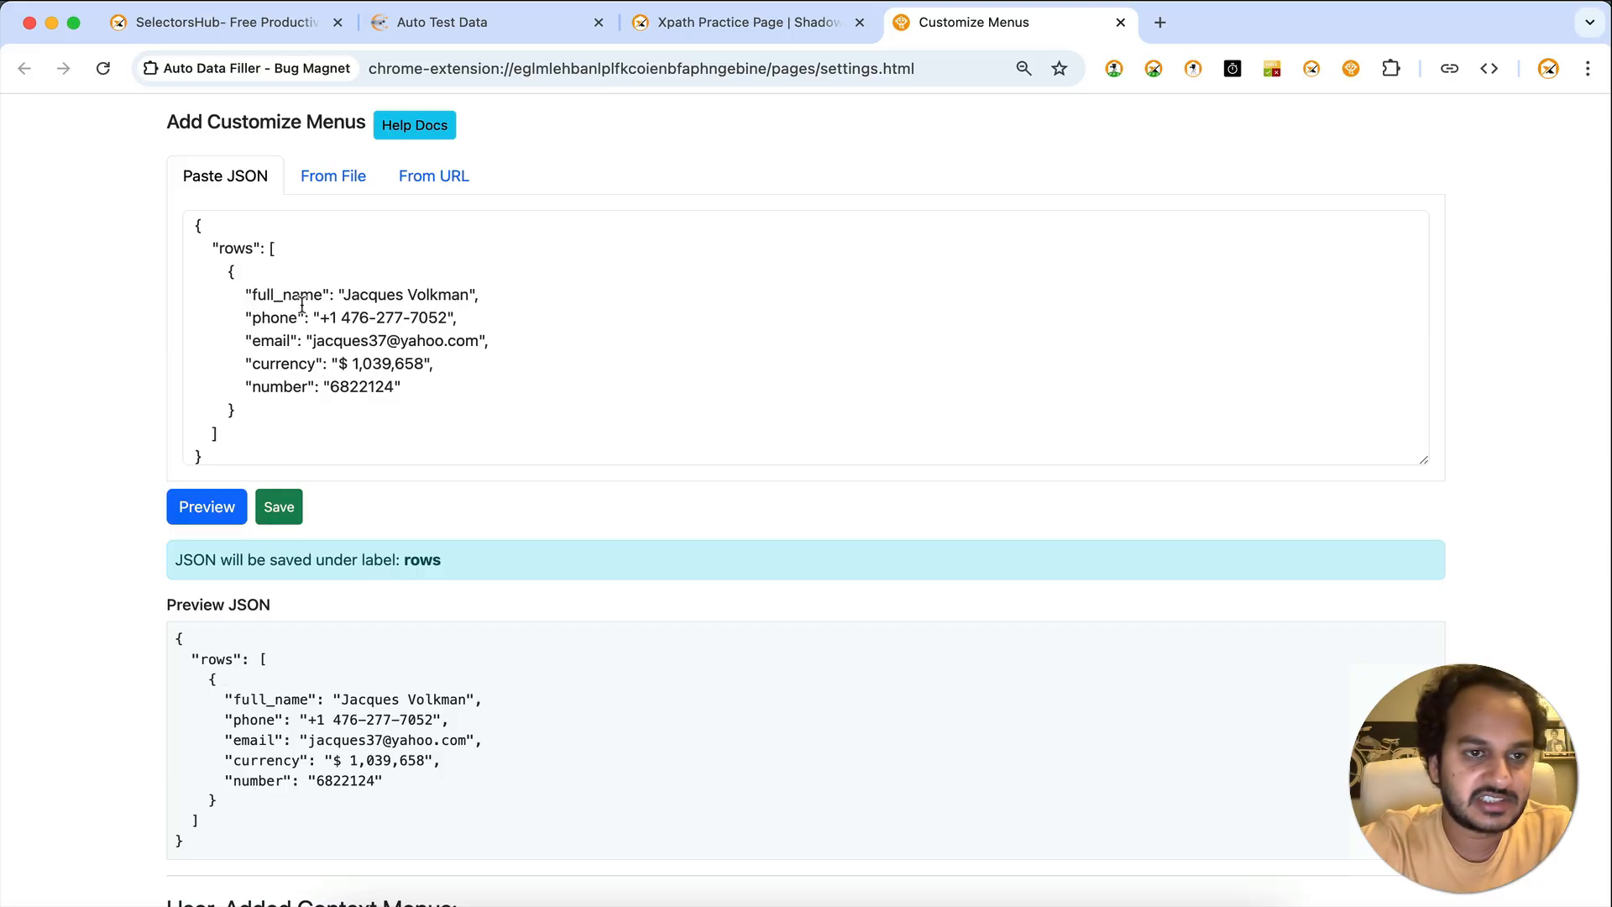
{"action": "double_click", "coordinate": [236, 247]}
{"action": "type", "text": "AutoTest"}
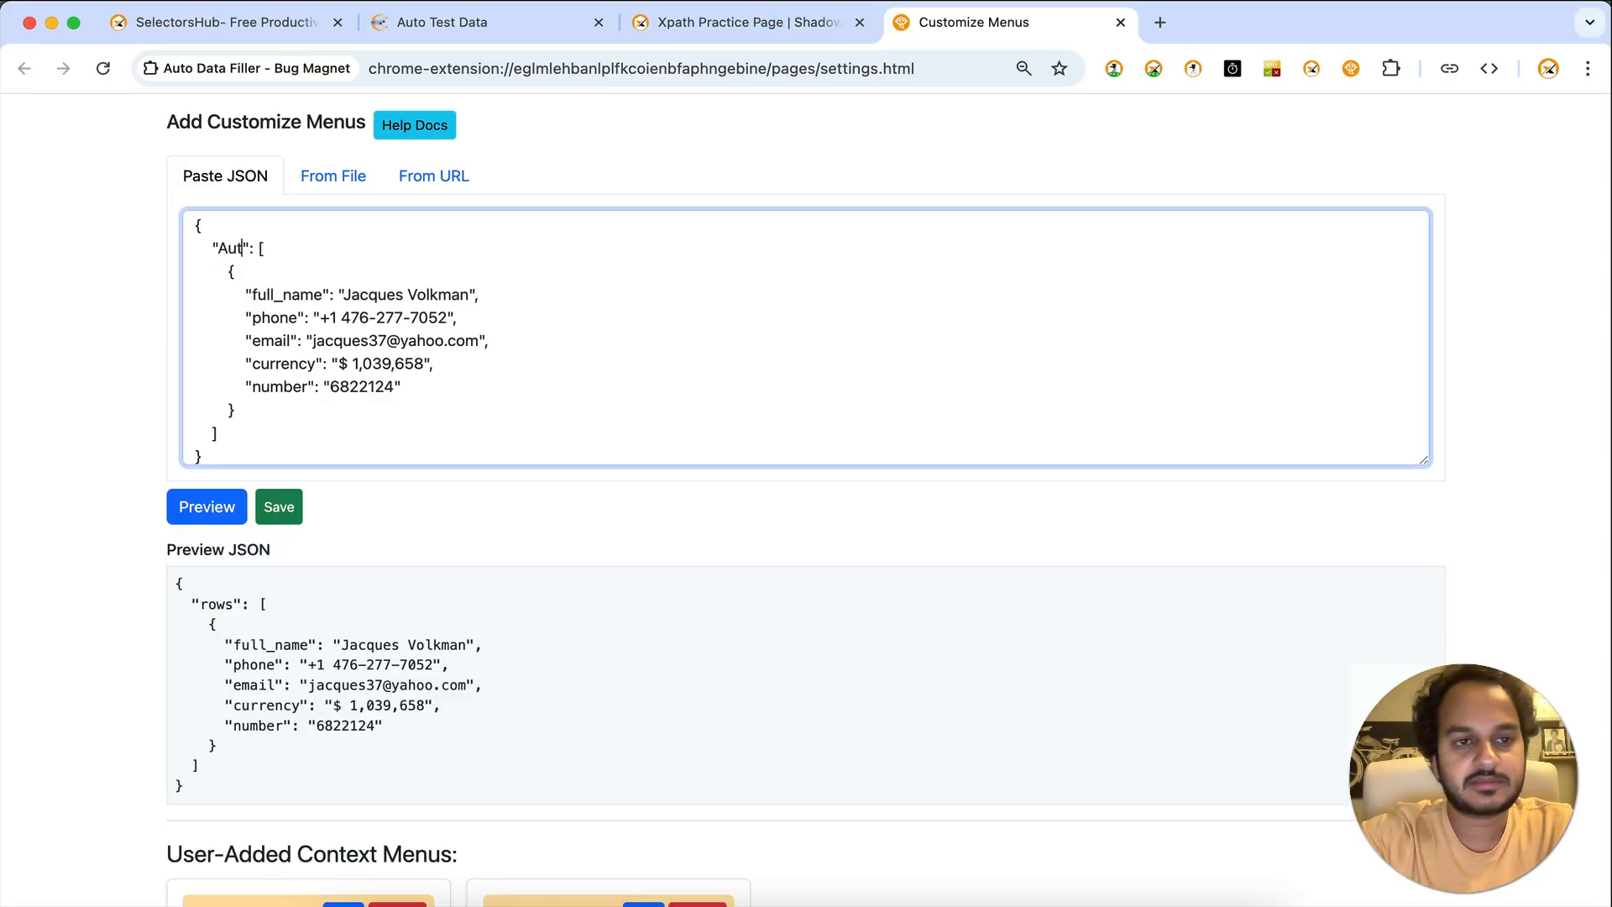
{"action": "type", "text": "Data"}
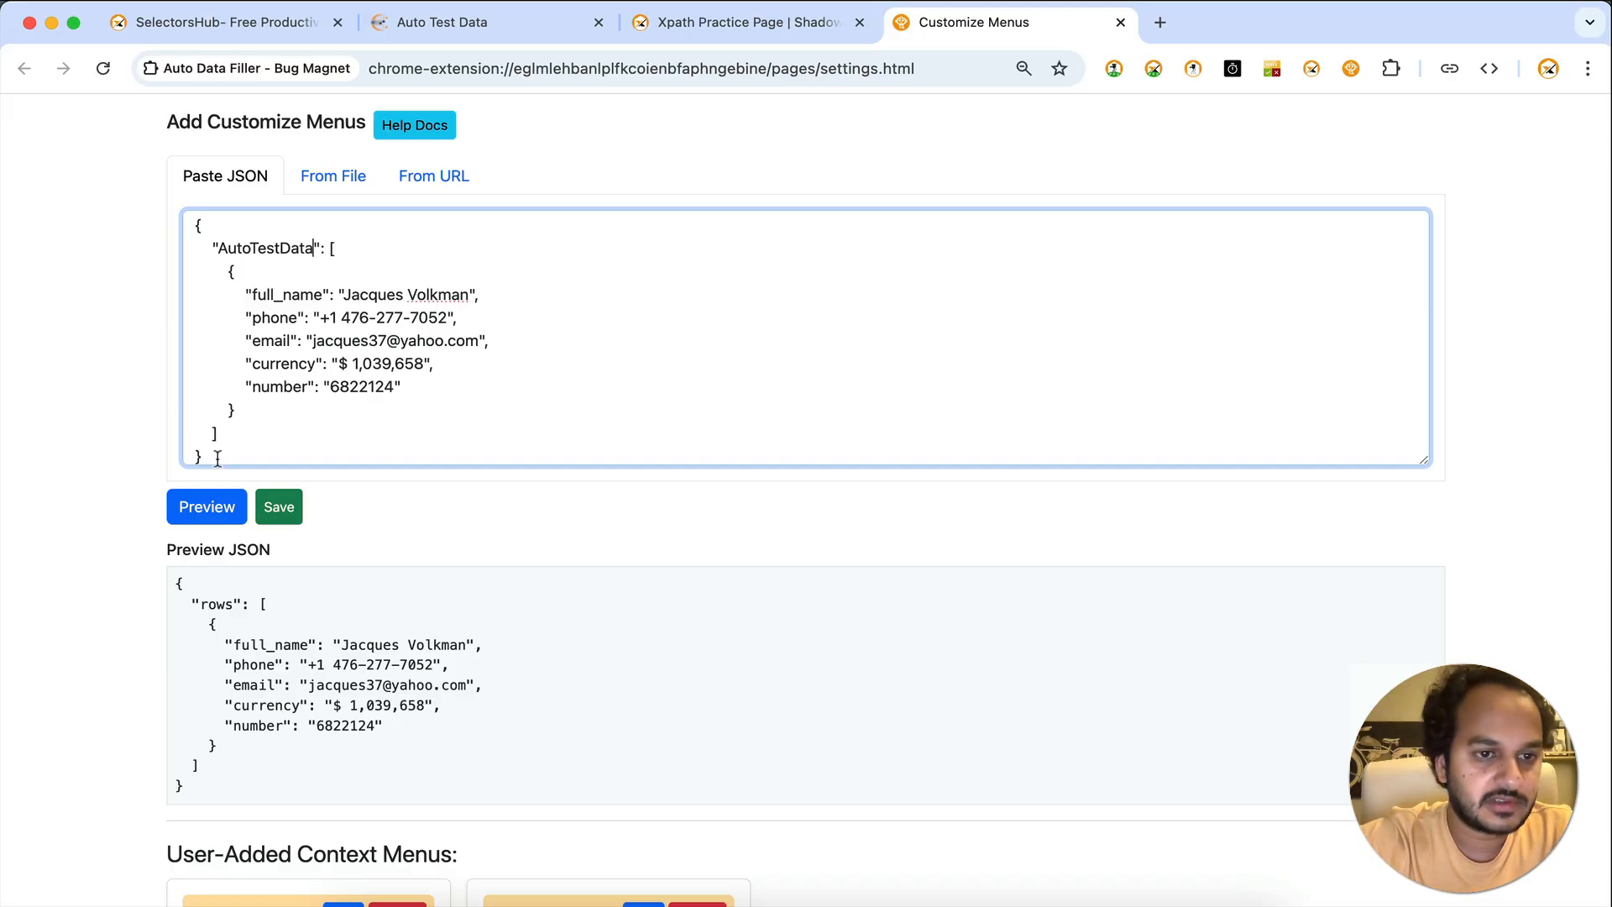
Preview the AutoTestData JSON and save it as a new user-added context menu.
{"action": "left_click", "coordinate": [215, 507]}
{"action": "scroll", "coordinate": [331, 658], "scroll_direction": "down", "scroll_amount": 4}
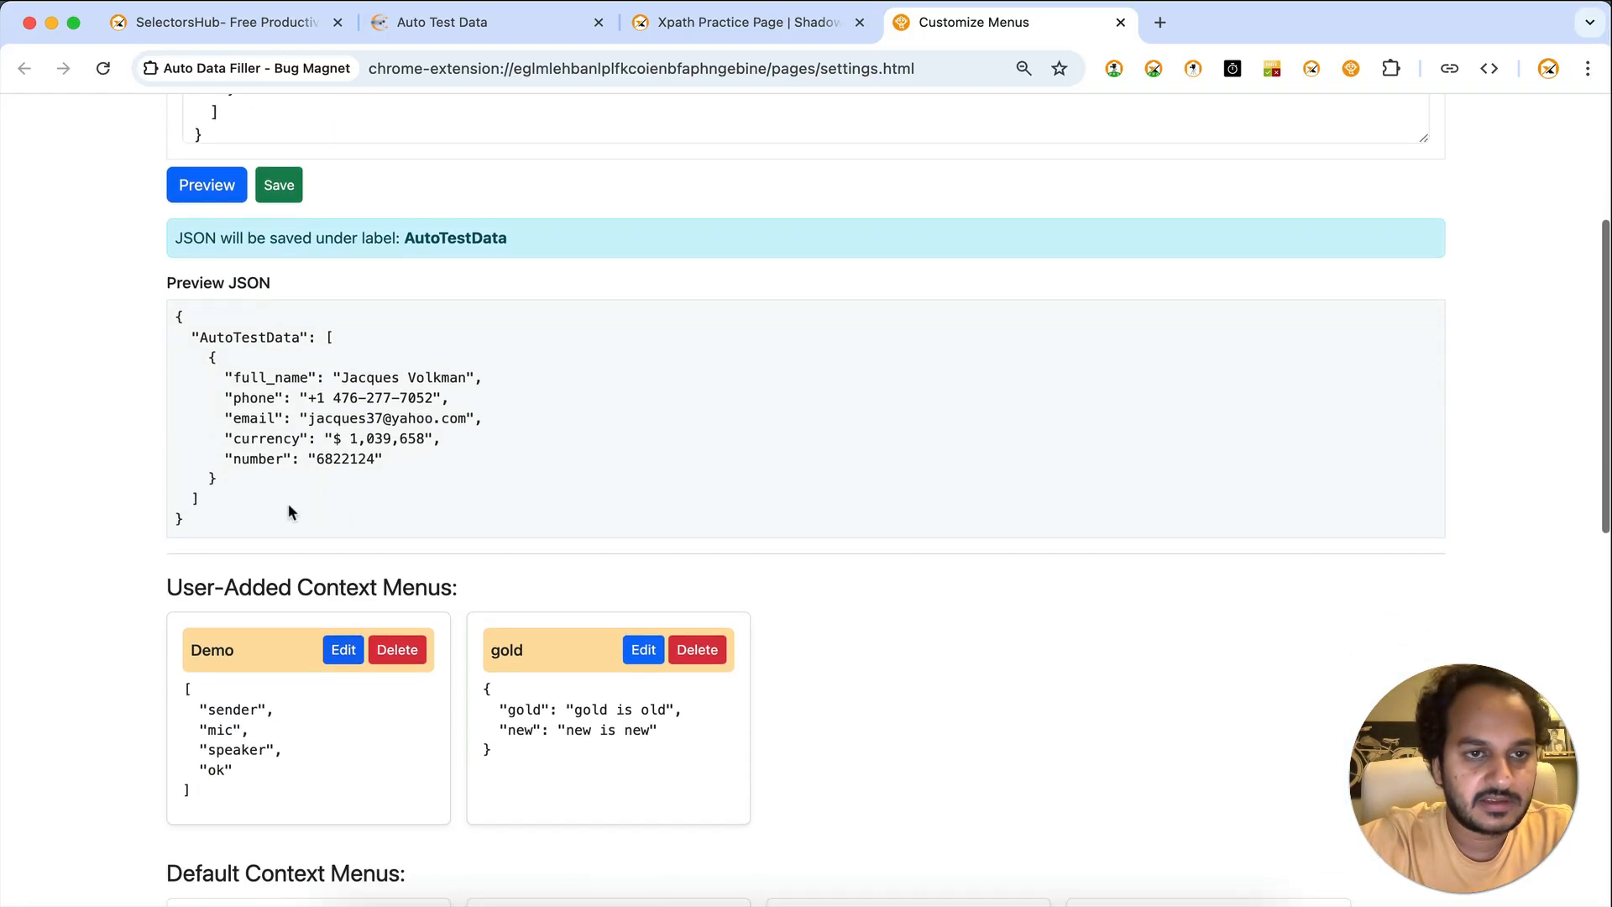
{"action": "left_click", "coordinate": [278, 186]}
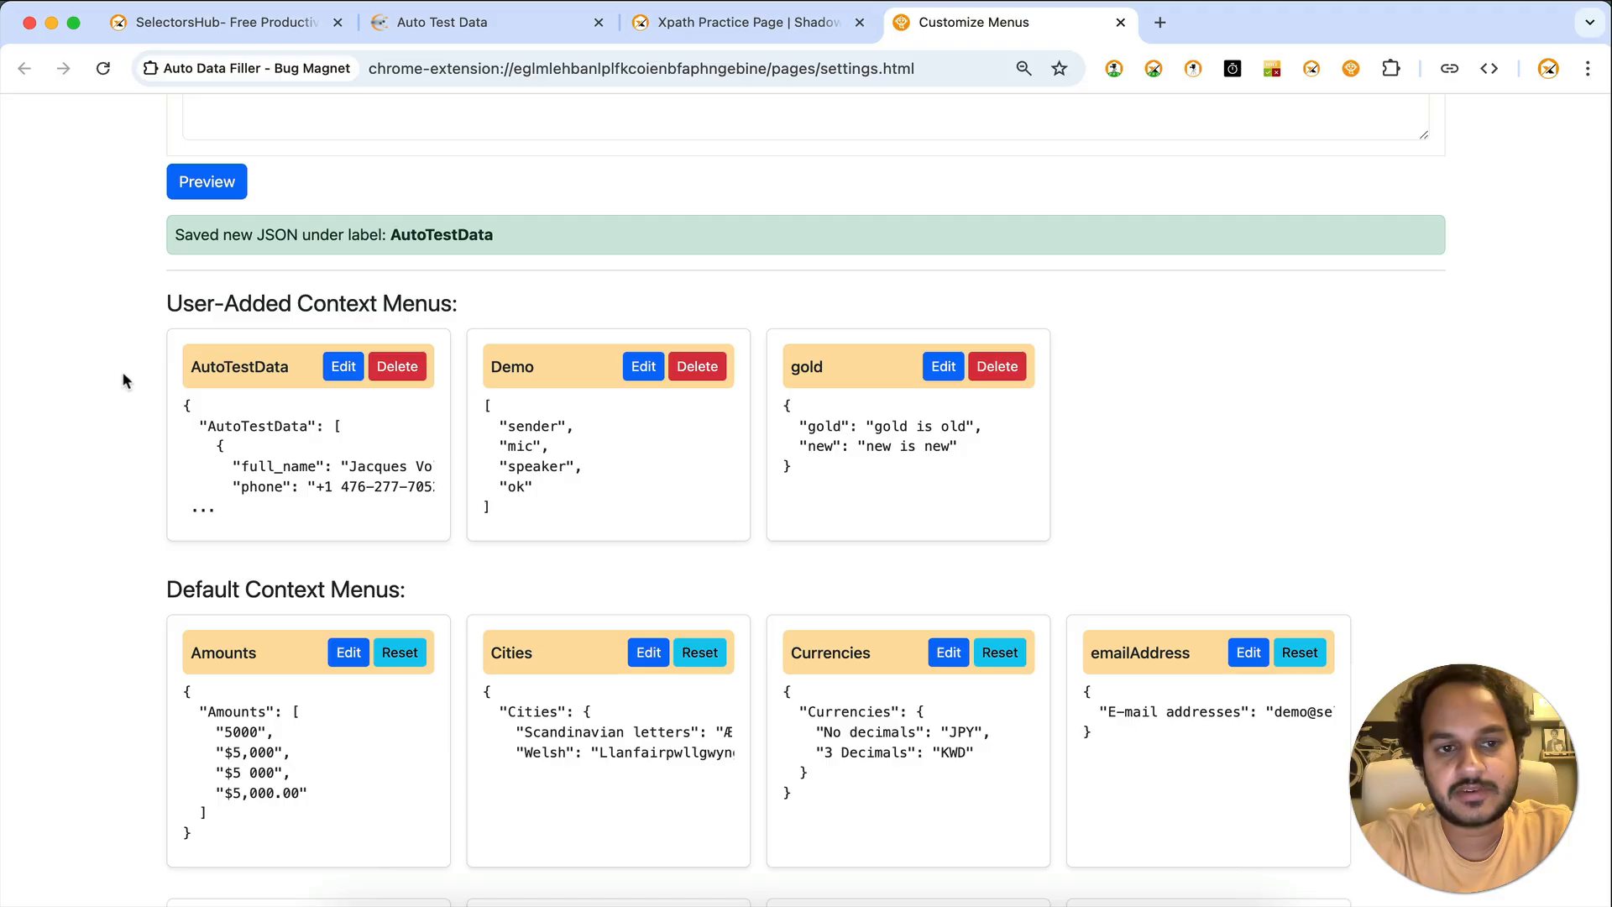
On the practice page, examine the AutoTestData fields under record 0 in the Auto Data Filler context menu for Mobile Number.
{"action": "left_click", "coordinate": [726, 22]}
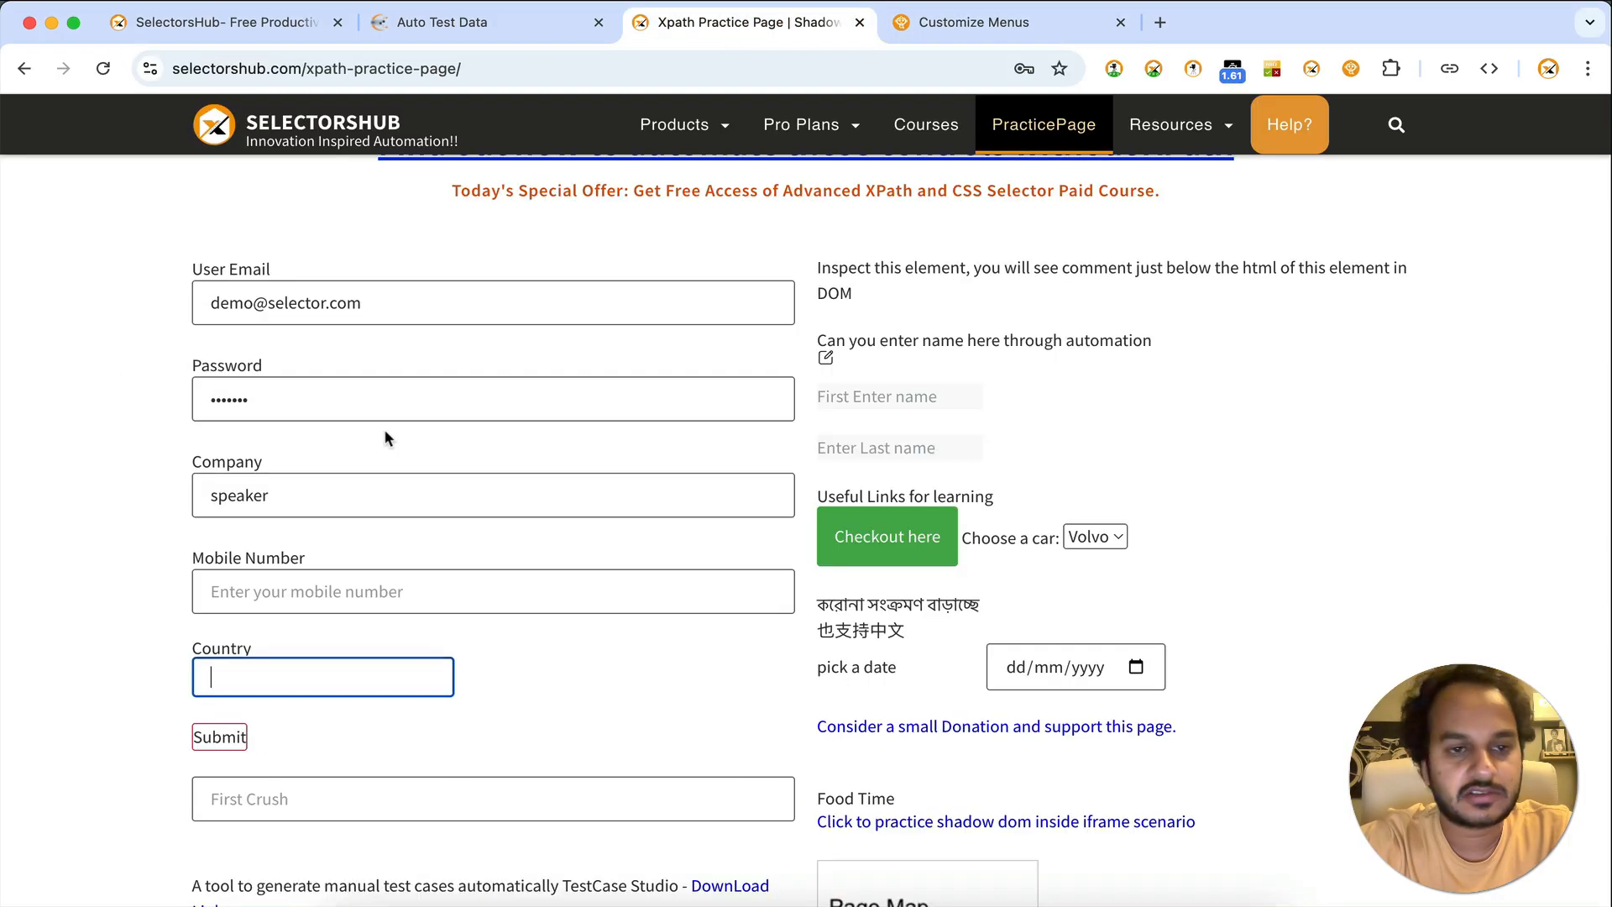
{"action": "right_click", "coordinate": [305, 592]}
{"action": "mouse_move", "coordinate": [467, 755]}
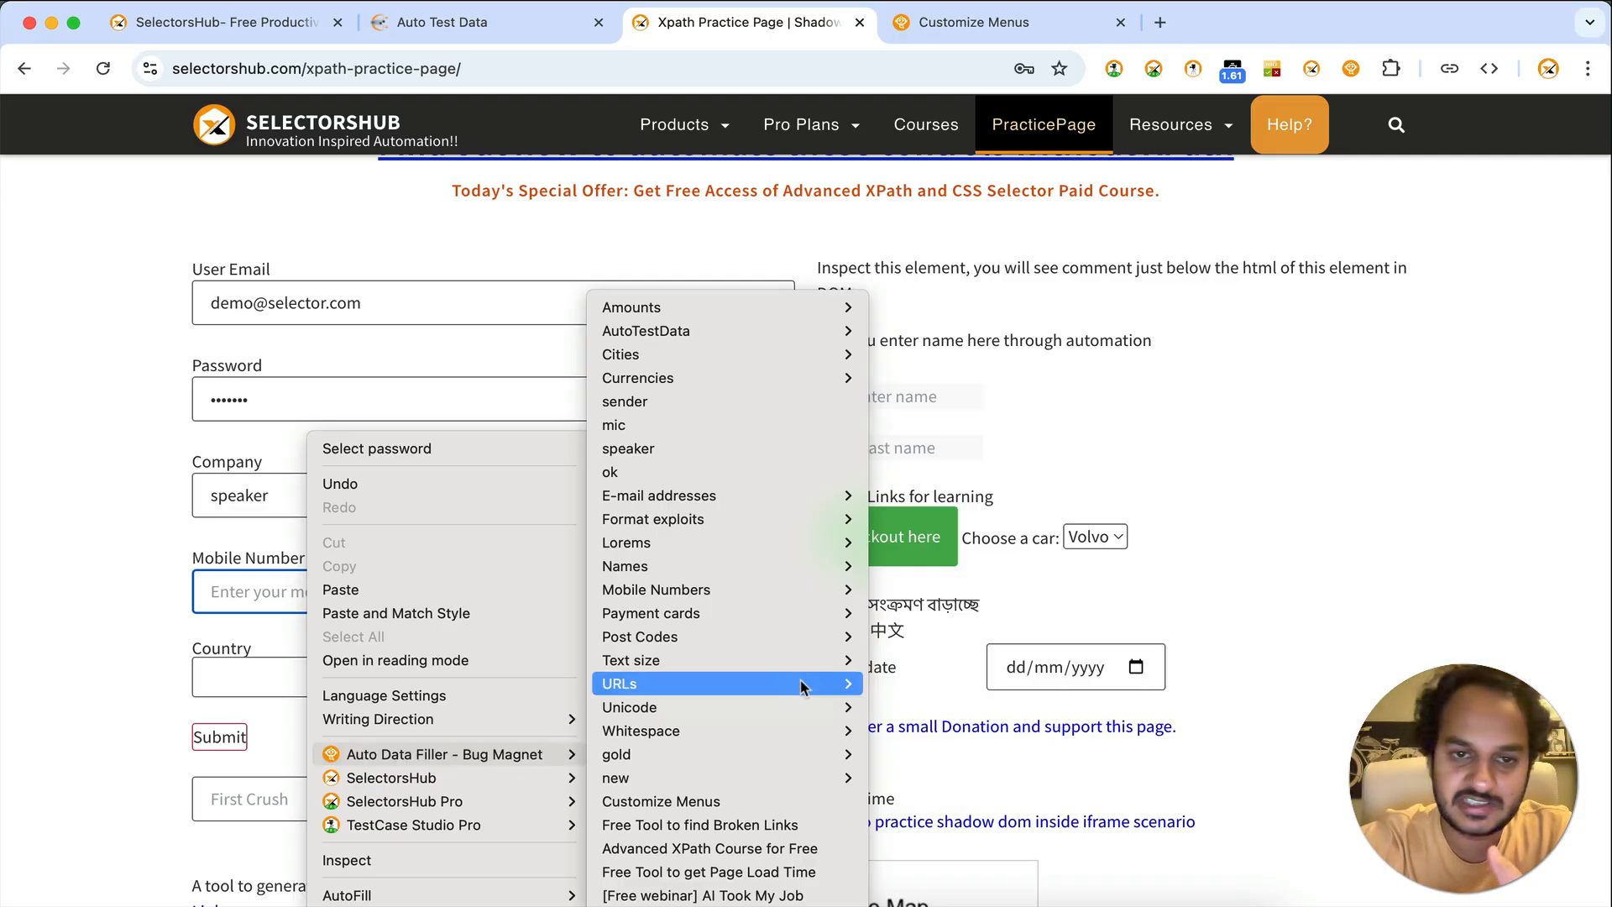
{"action": "mouse_move", "coordinate": [821, 685]}
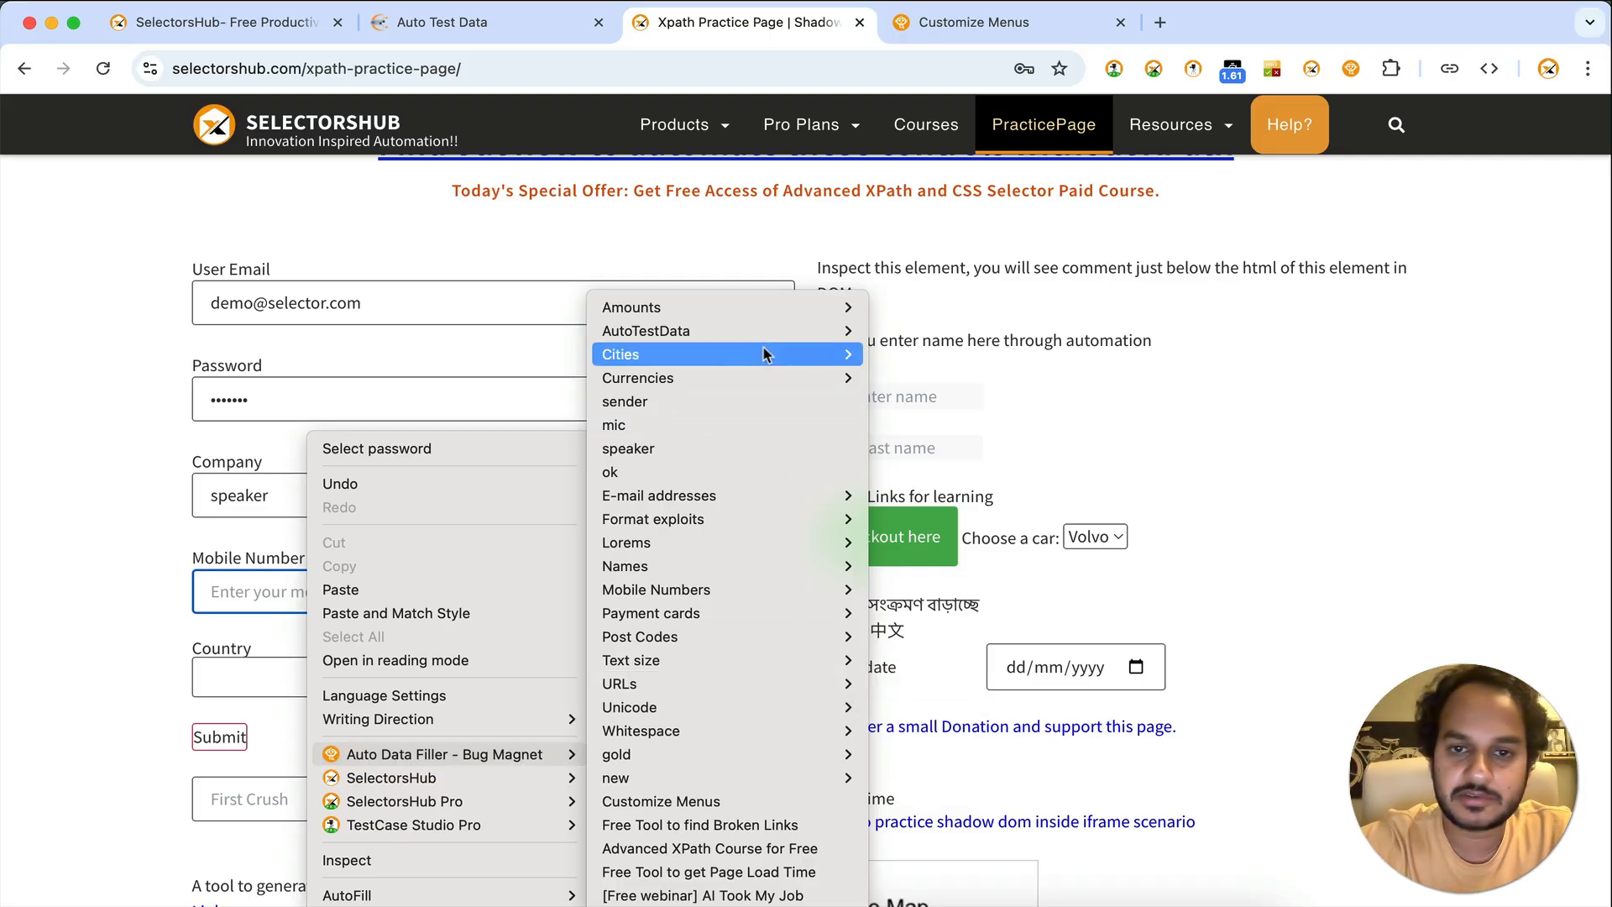
{"action": "mouse_move", "coordinate": [765, 332]}
{"action": "mouse_move", "coordinate": [885, 332]}
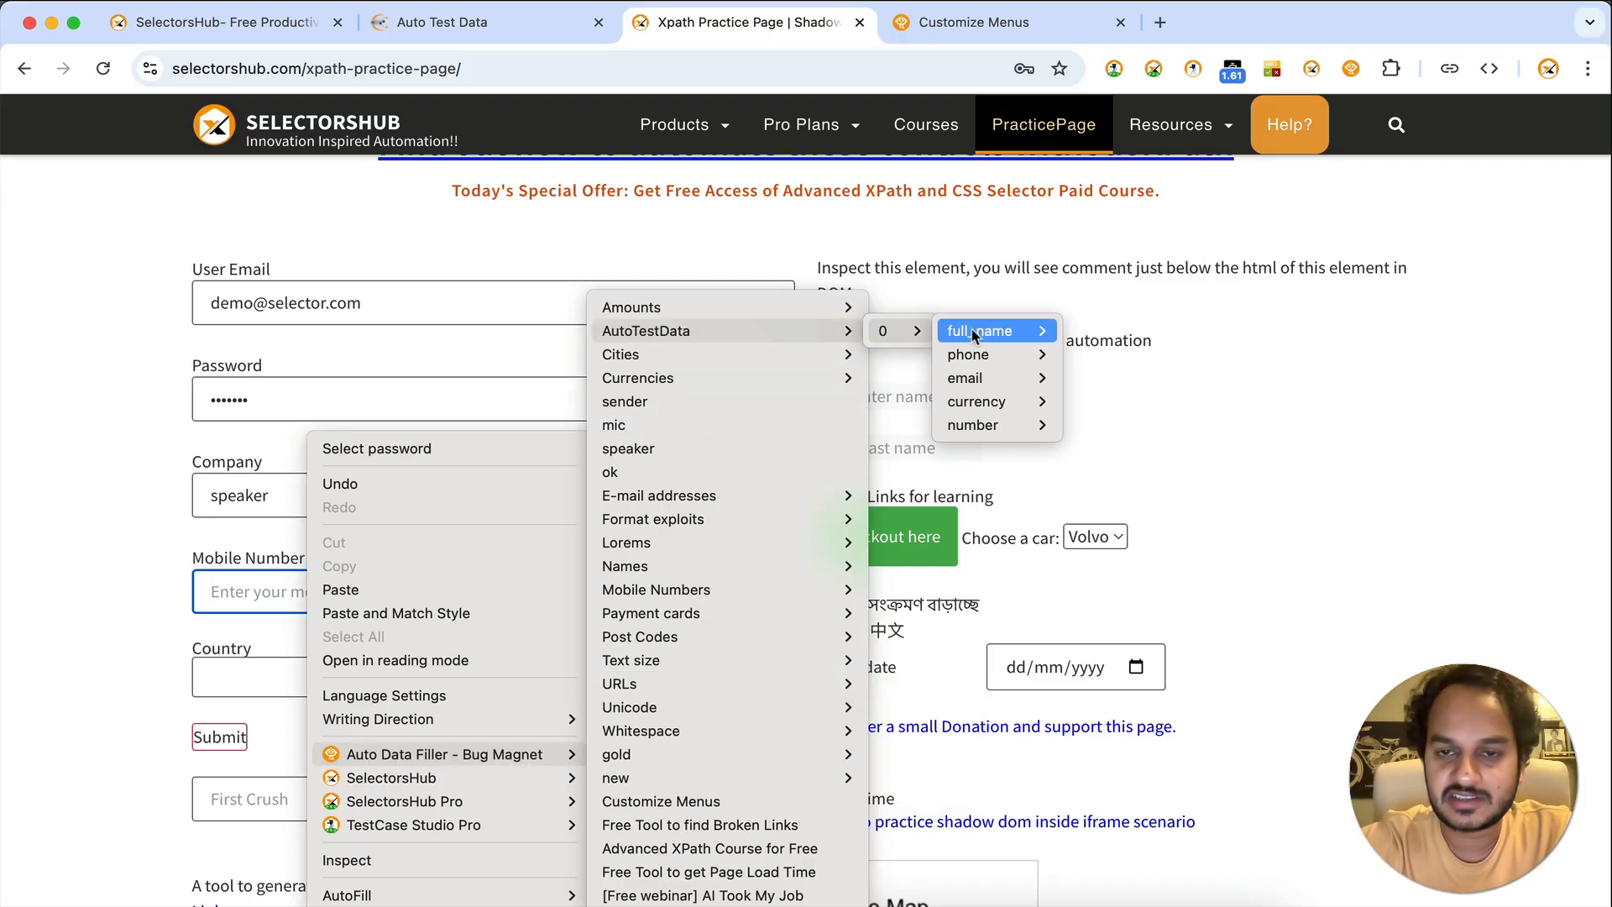
{"action": "mouse_move", "coordinate": [999, 420]}
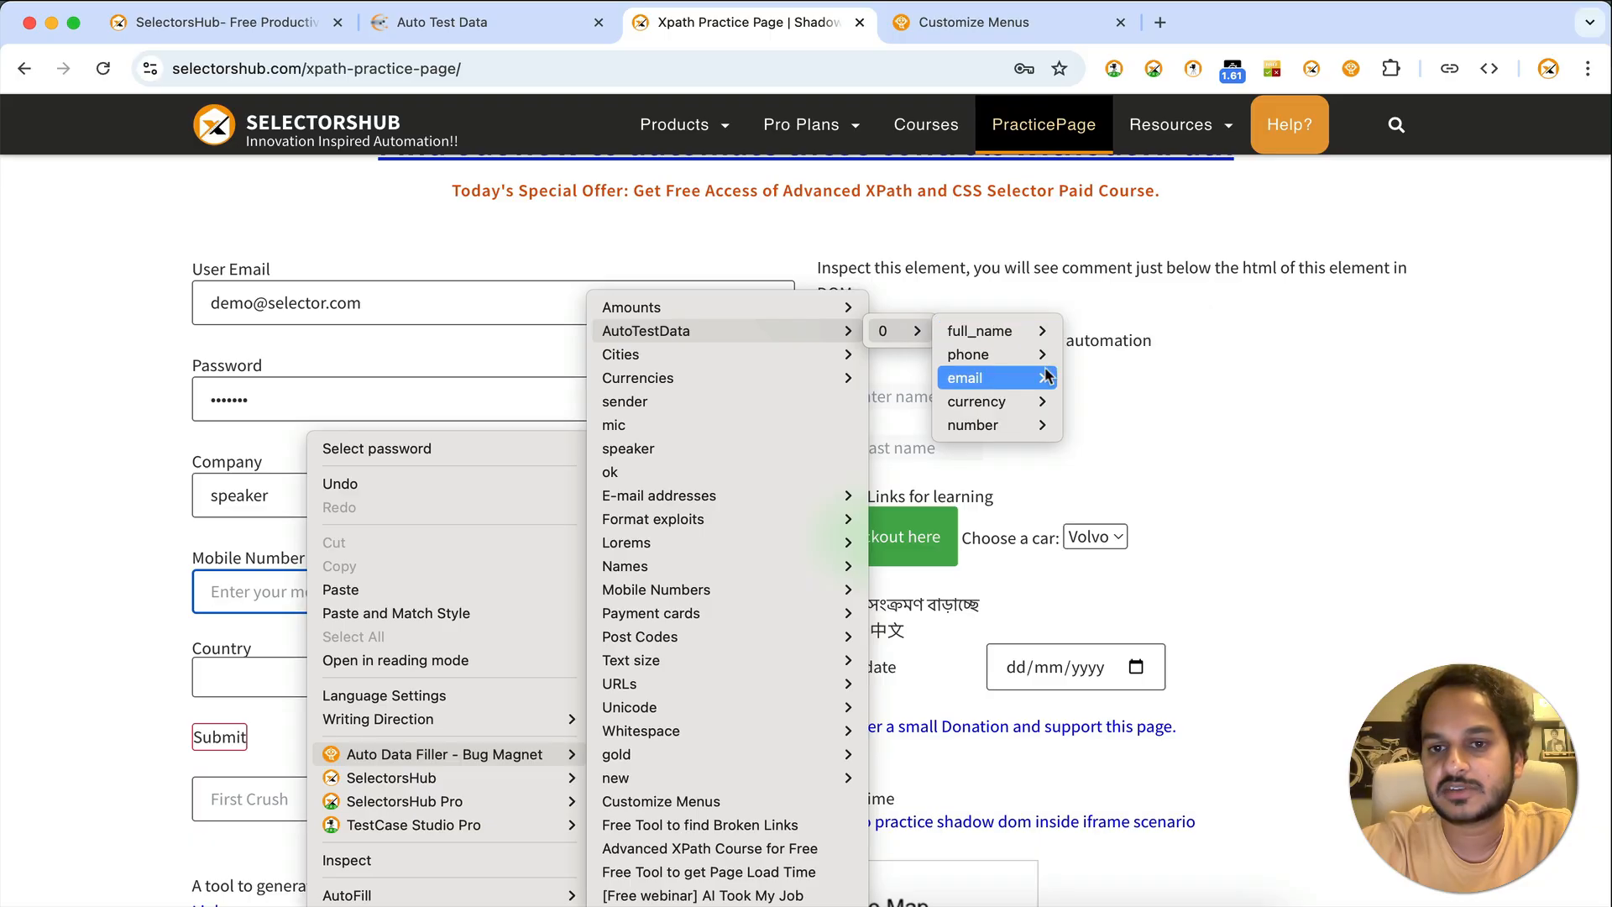
{"action": "mouse_move", "coordinate": [1026, 331]}
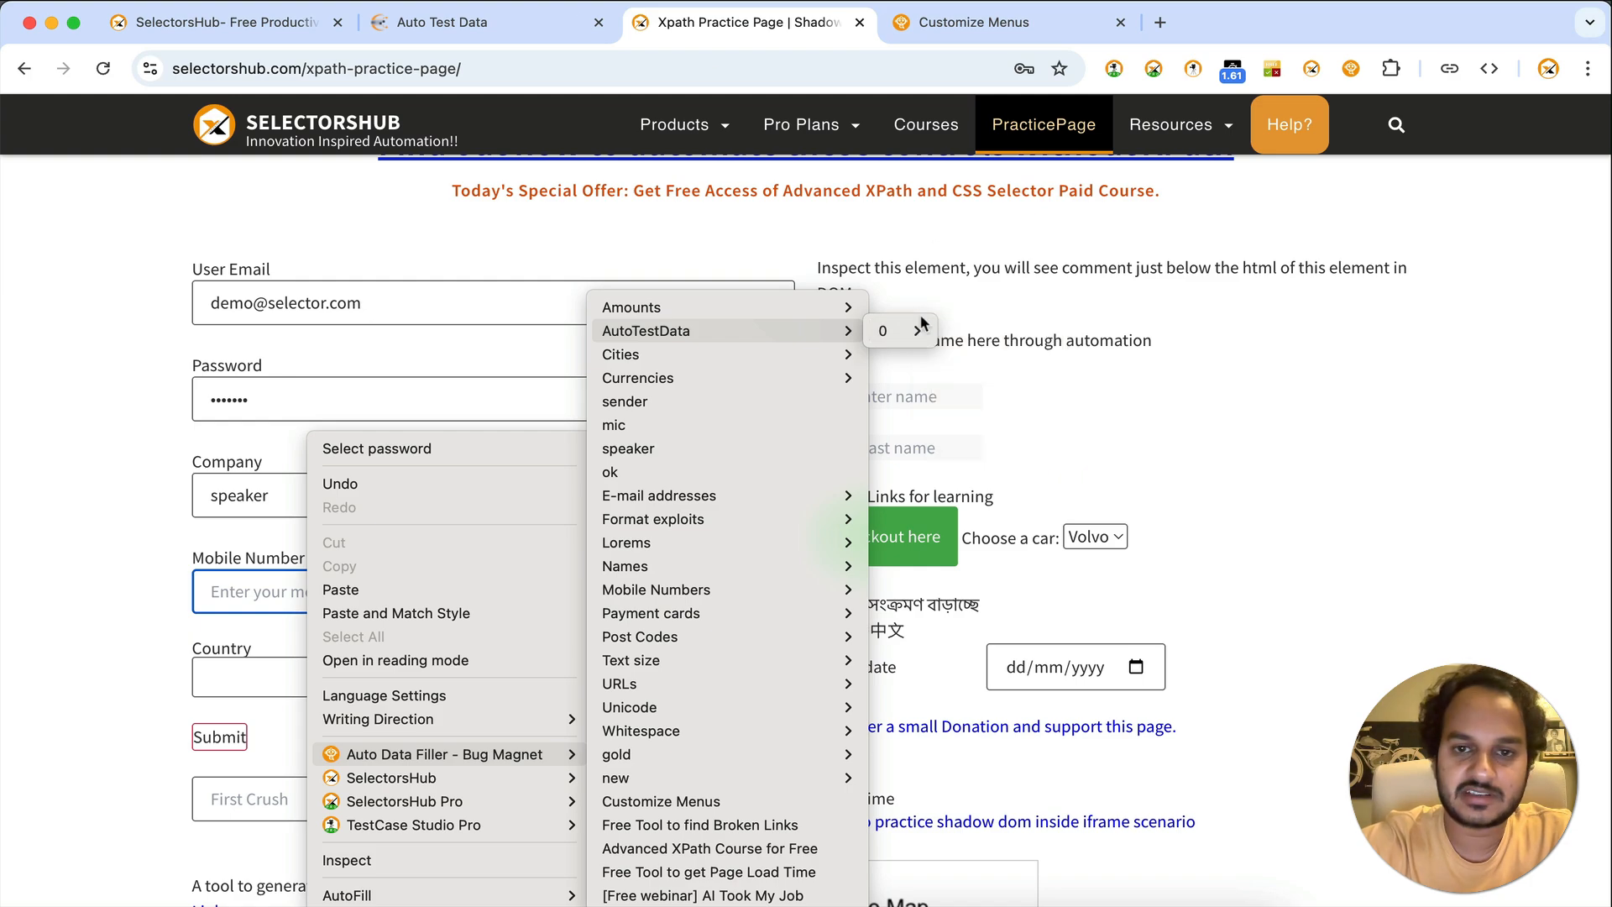
On the Auto Test Data page, set the number of rows to 10, generate the JSON data and copy it.
{"action": "left_click", "coordinate": [514, 20]}
{"action": "left_click", "coordinate": [468, 24]}
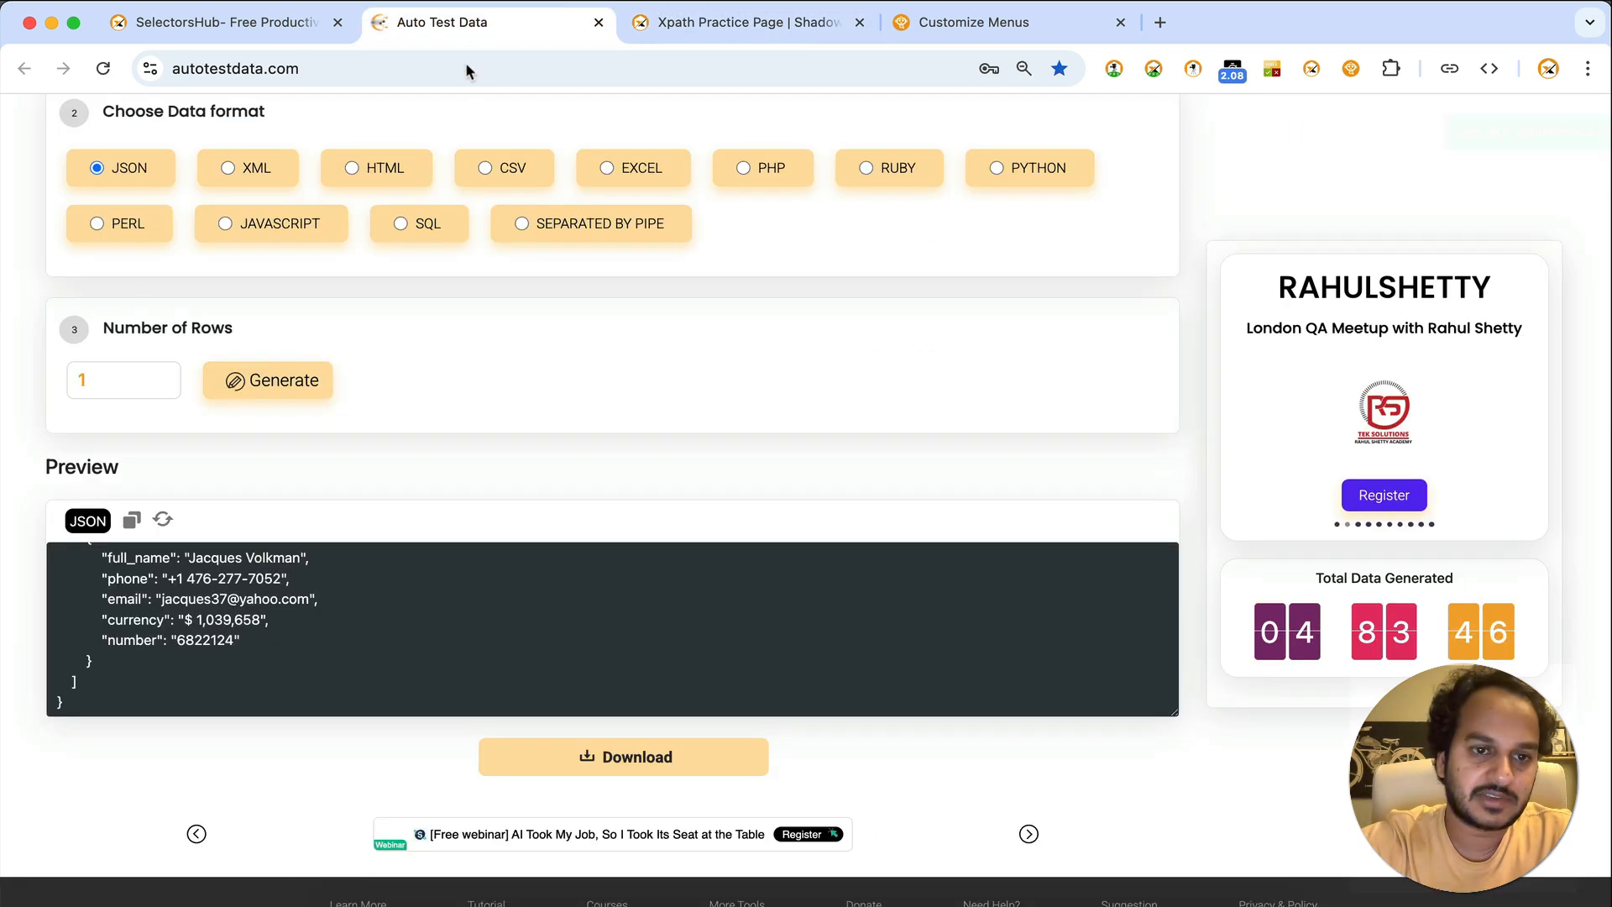
{"action": "left_click", "coordinate": [127, 366]}
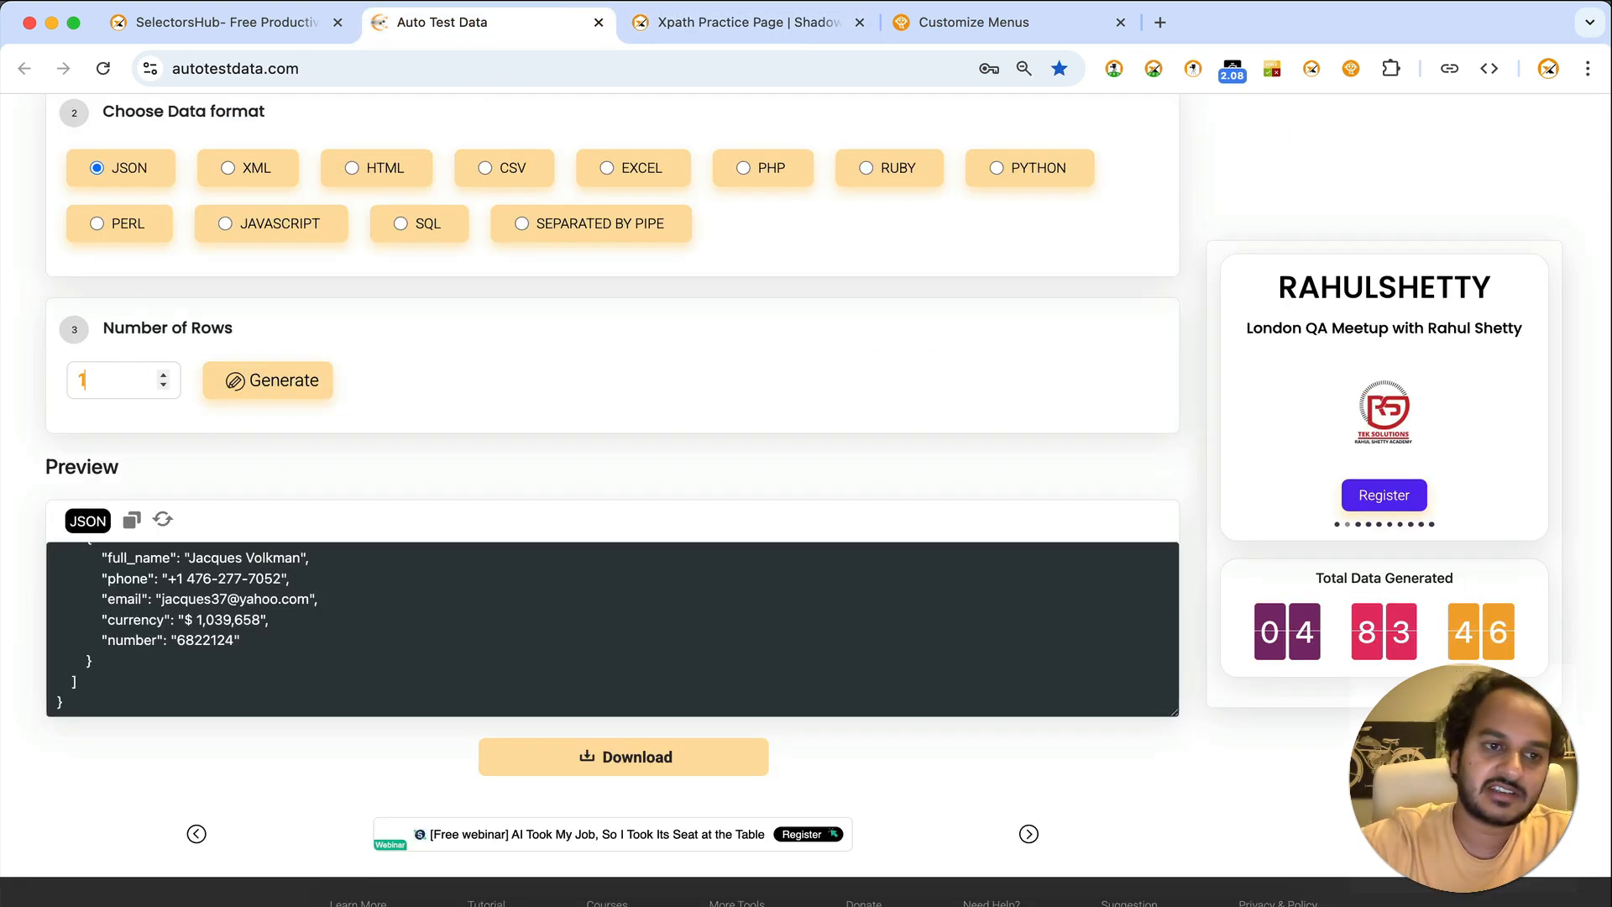
{"action": "type", "text": "0"}
{"action": "left_click", "coordinate": [280, 383]}
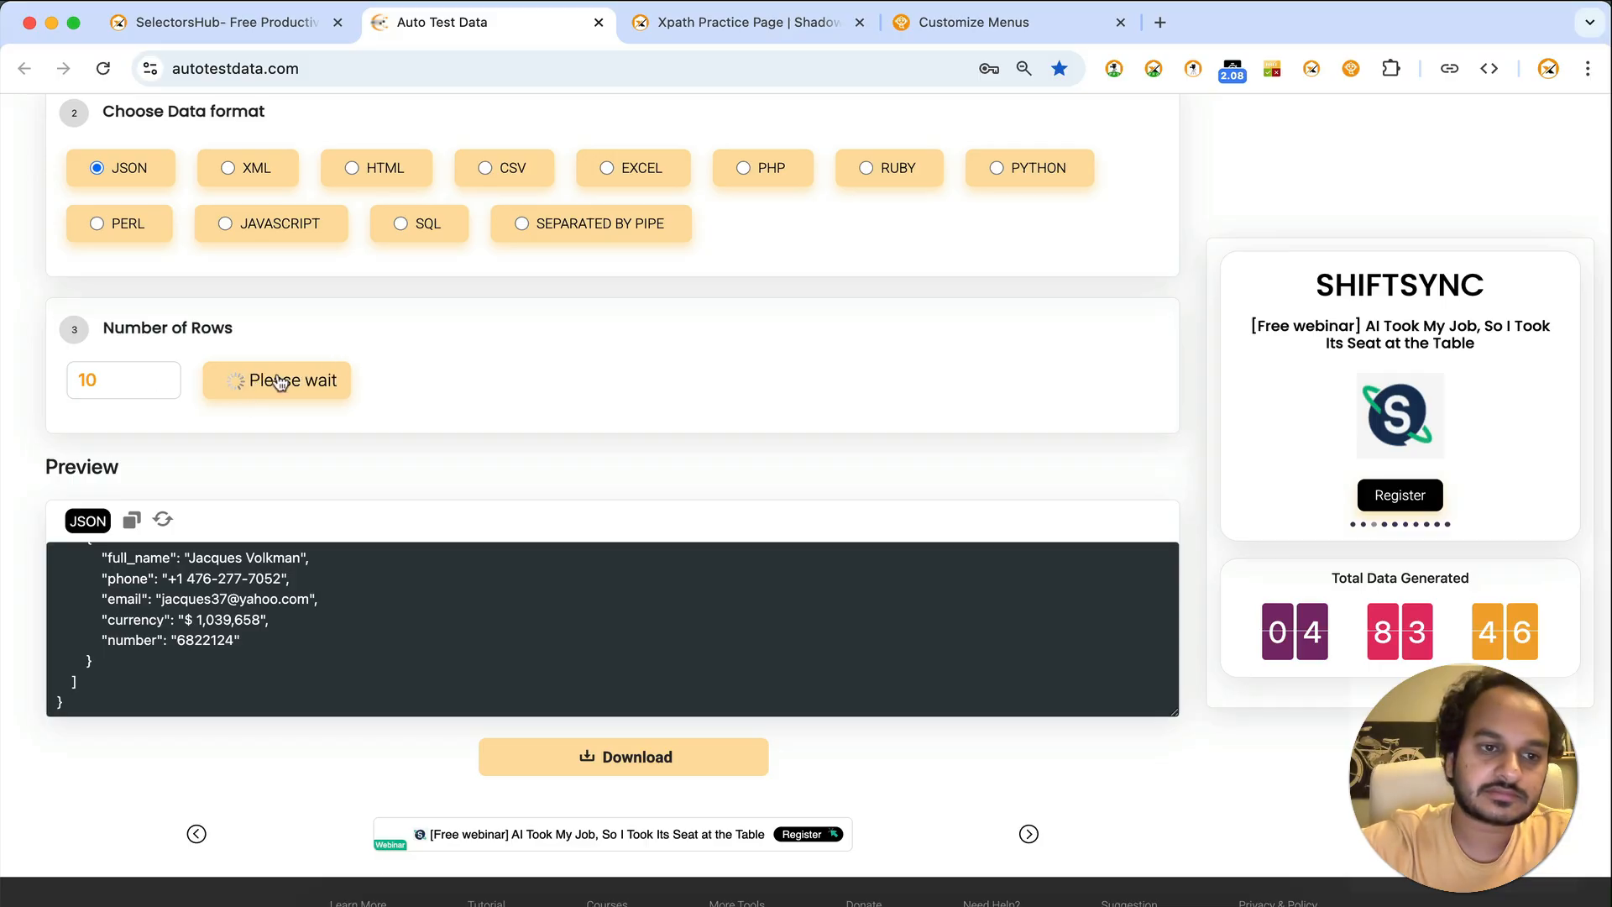
{"action": "left_click", "coordinate": [131, 520]}
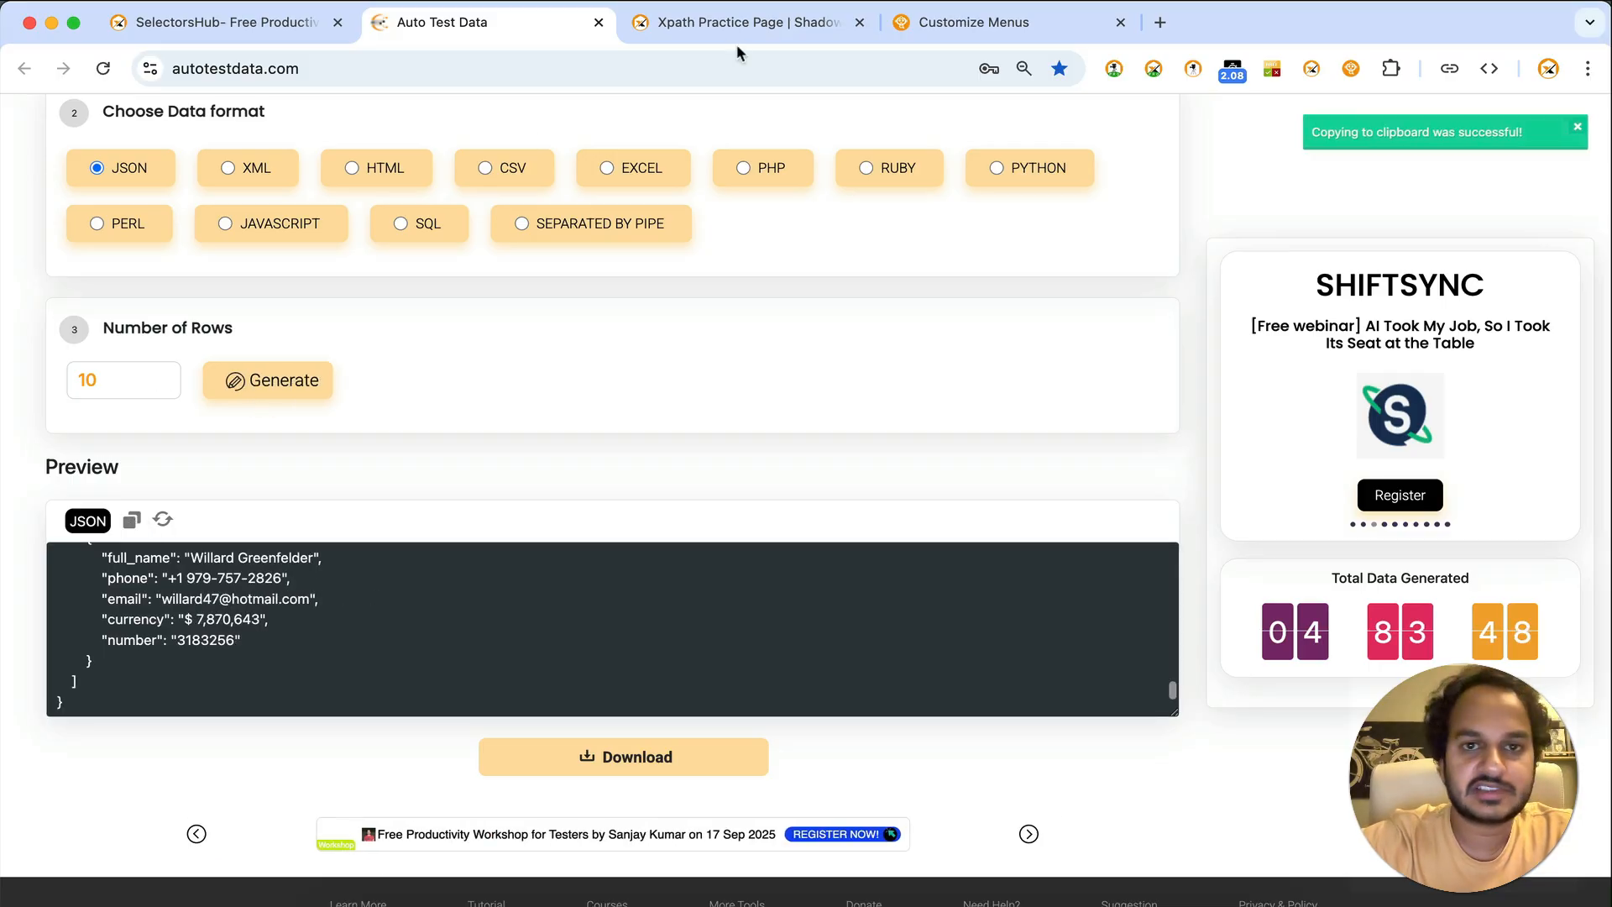
Open the user-added AutoTestData menu for editing on the Customize Menus page and replace its whole JSON with the copied data.
{"action": "left_click", "coordinate": [930, 21]}
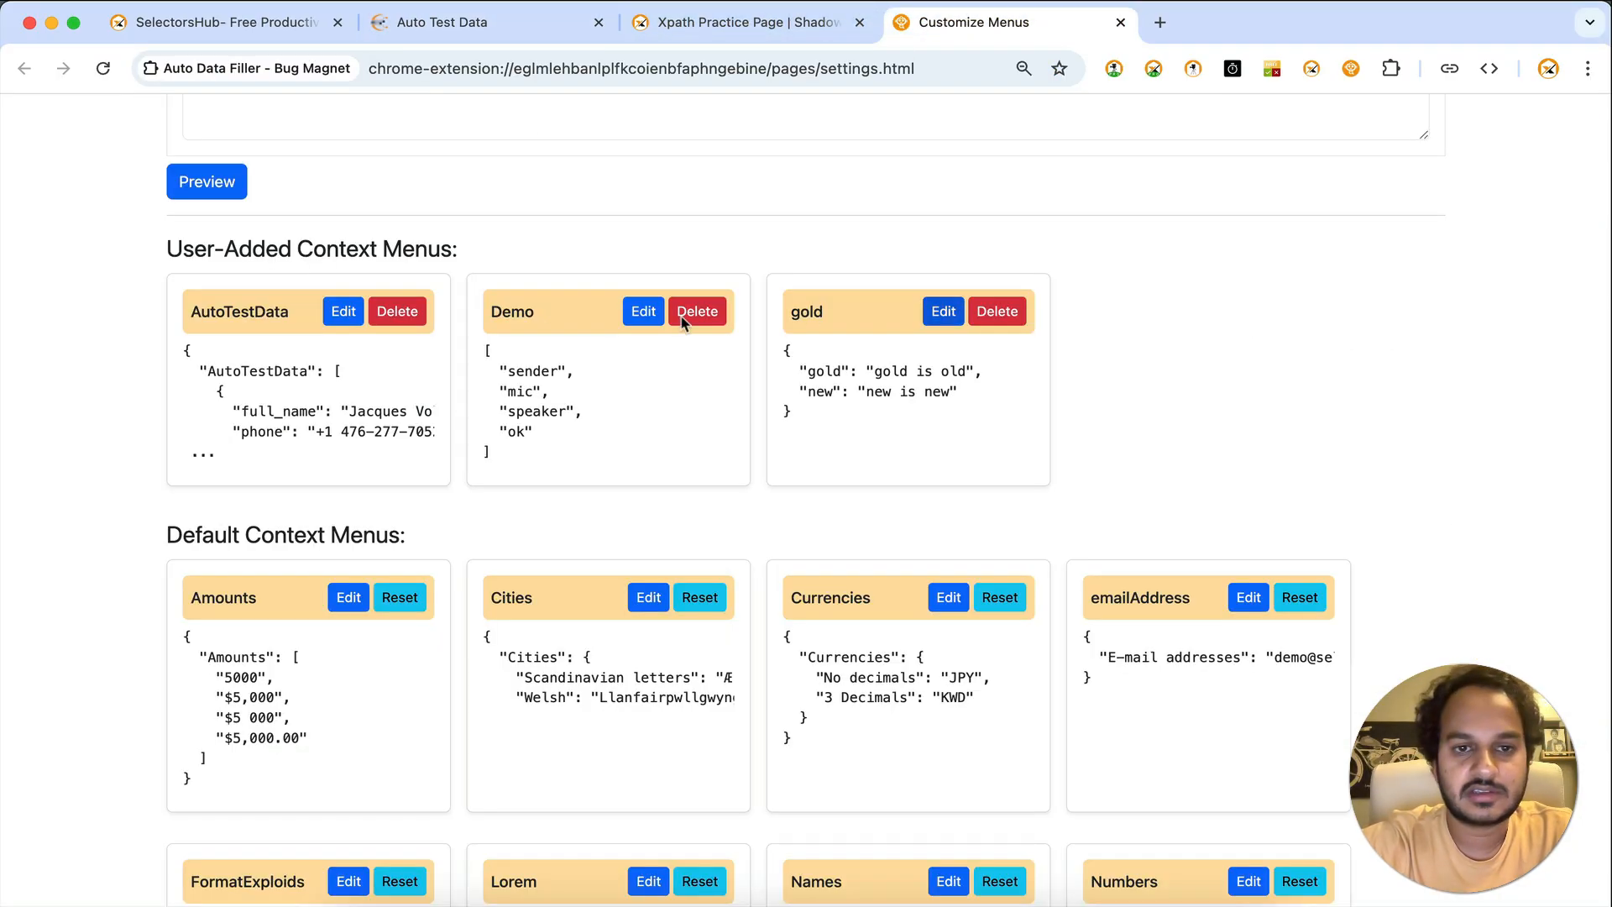
{"action": "left_click", "coordinate": [343, 312]}
{"action": "left_click", "coordinate": [554, 282]}
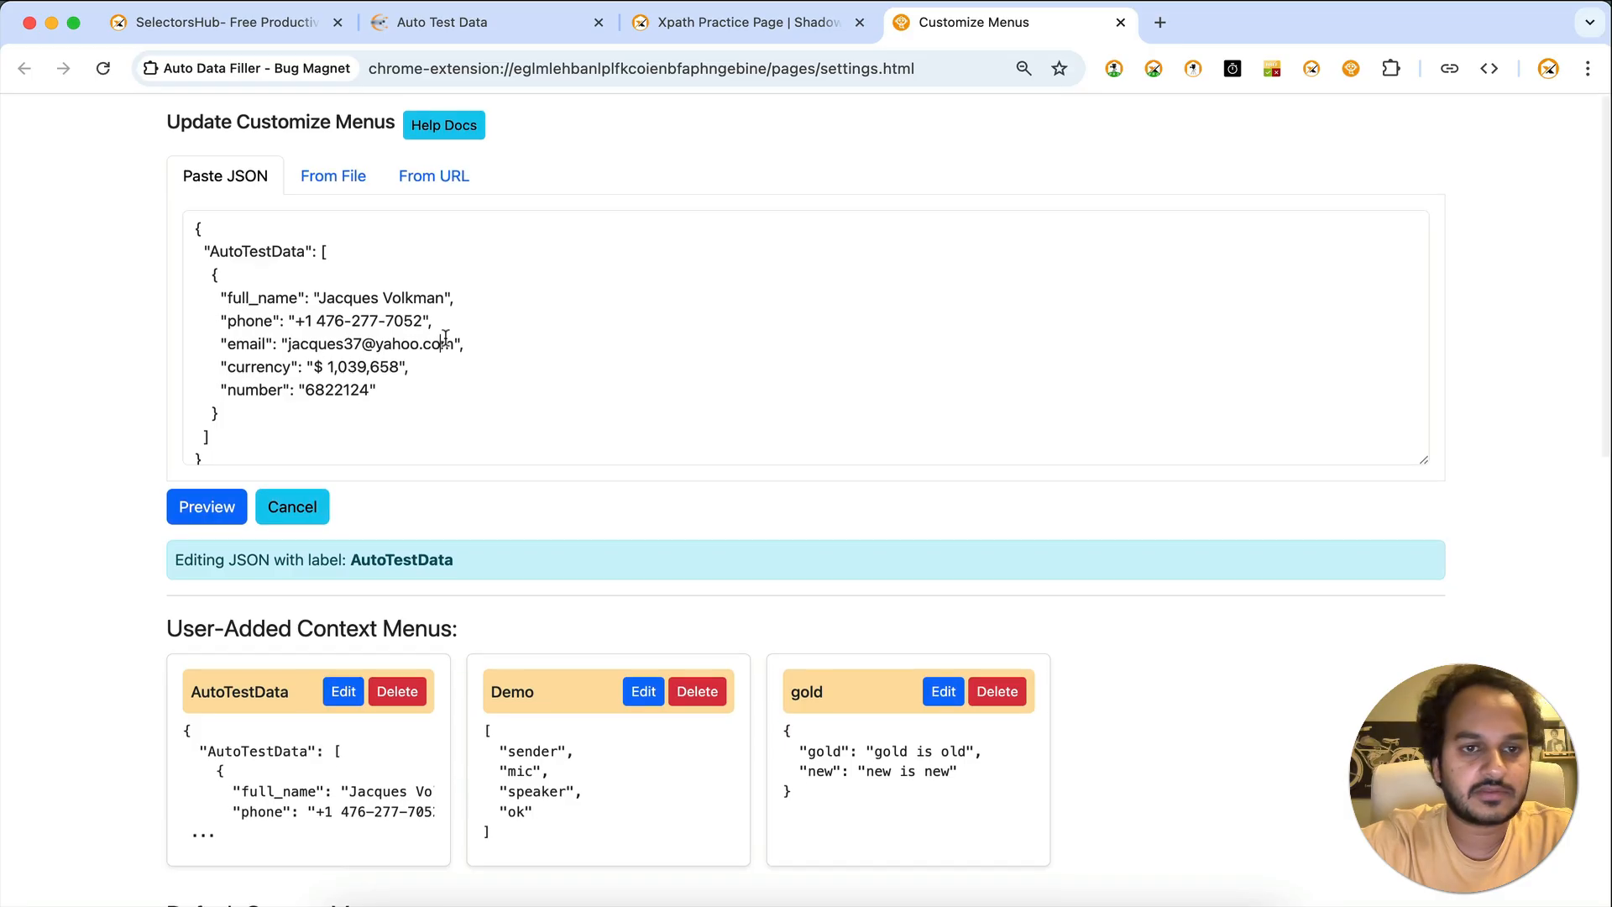
{"action": "key", "text": "super+a"}
{"action": "key", "text": "super+v"}
{"action": "scroll", "coordinate": [308, 296], "scroll_direction": "up", "scroll_amount": 5}
{"action": "scroll", "coordinate": [307, 295], "scroll_direction": "up", "scroll_amount": 10}
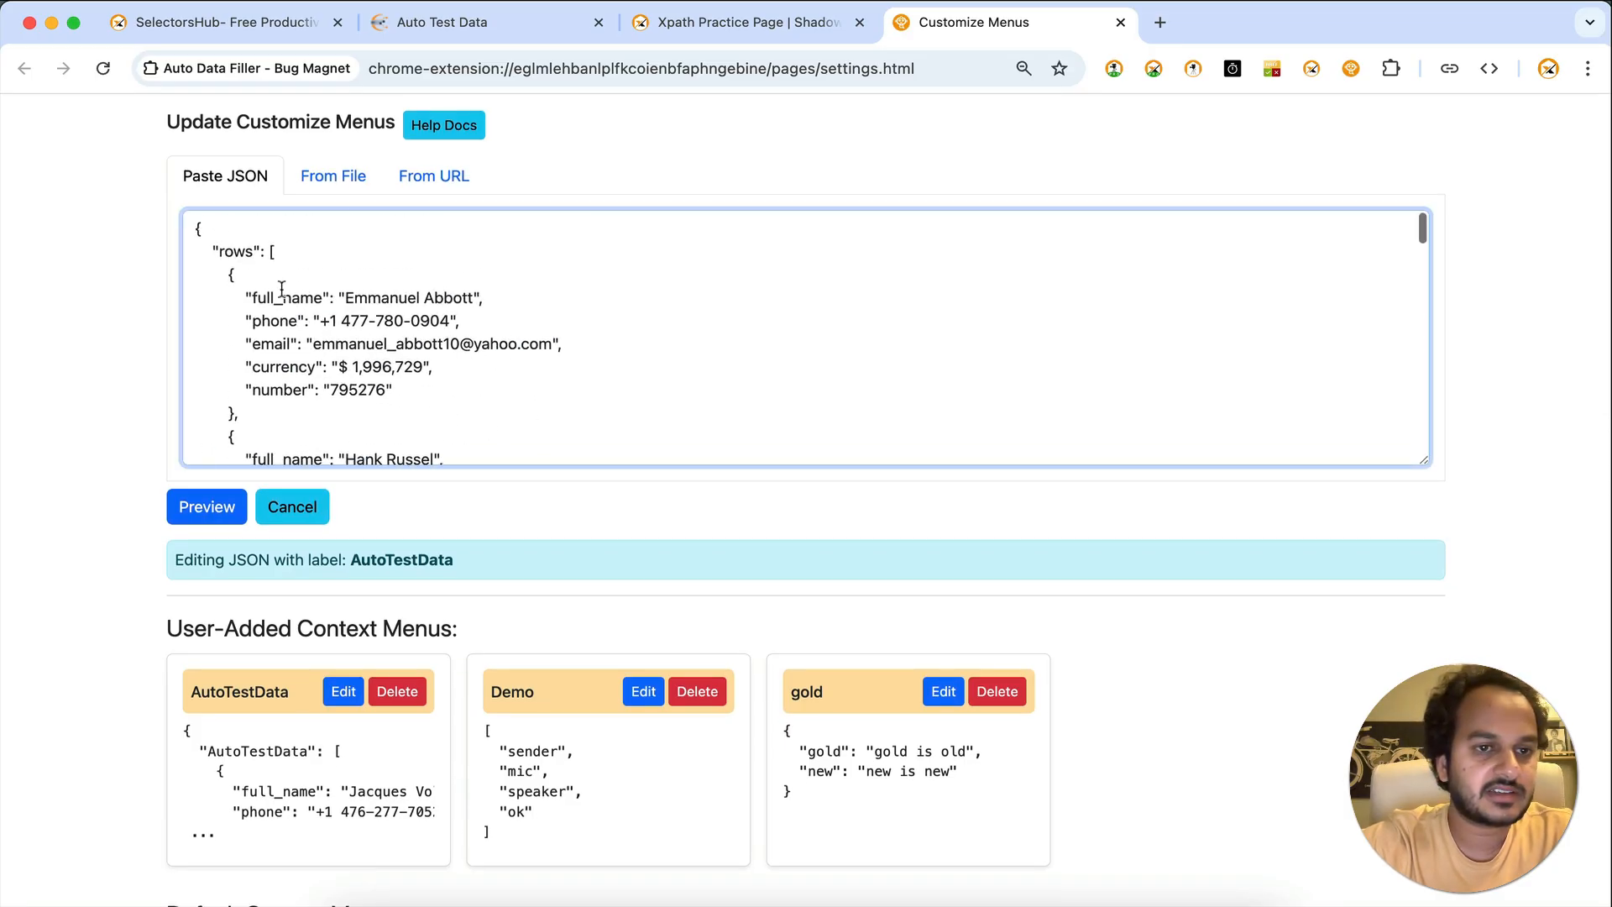
Rename the top-level "rows" key to "AutoTestData", then preview and save the updated menu.
{"action": "double_click", "coordinate": [235, 251]}
{"action": "type", "text": "AutoTestData"}
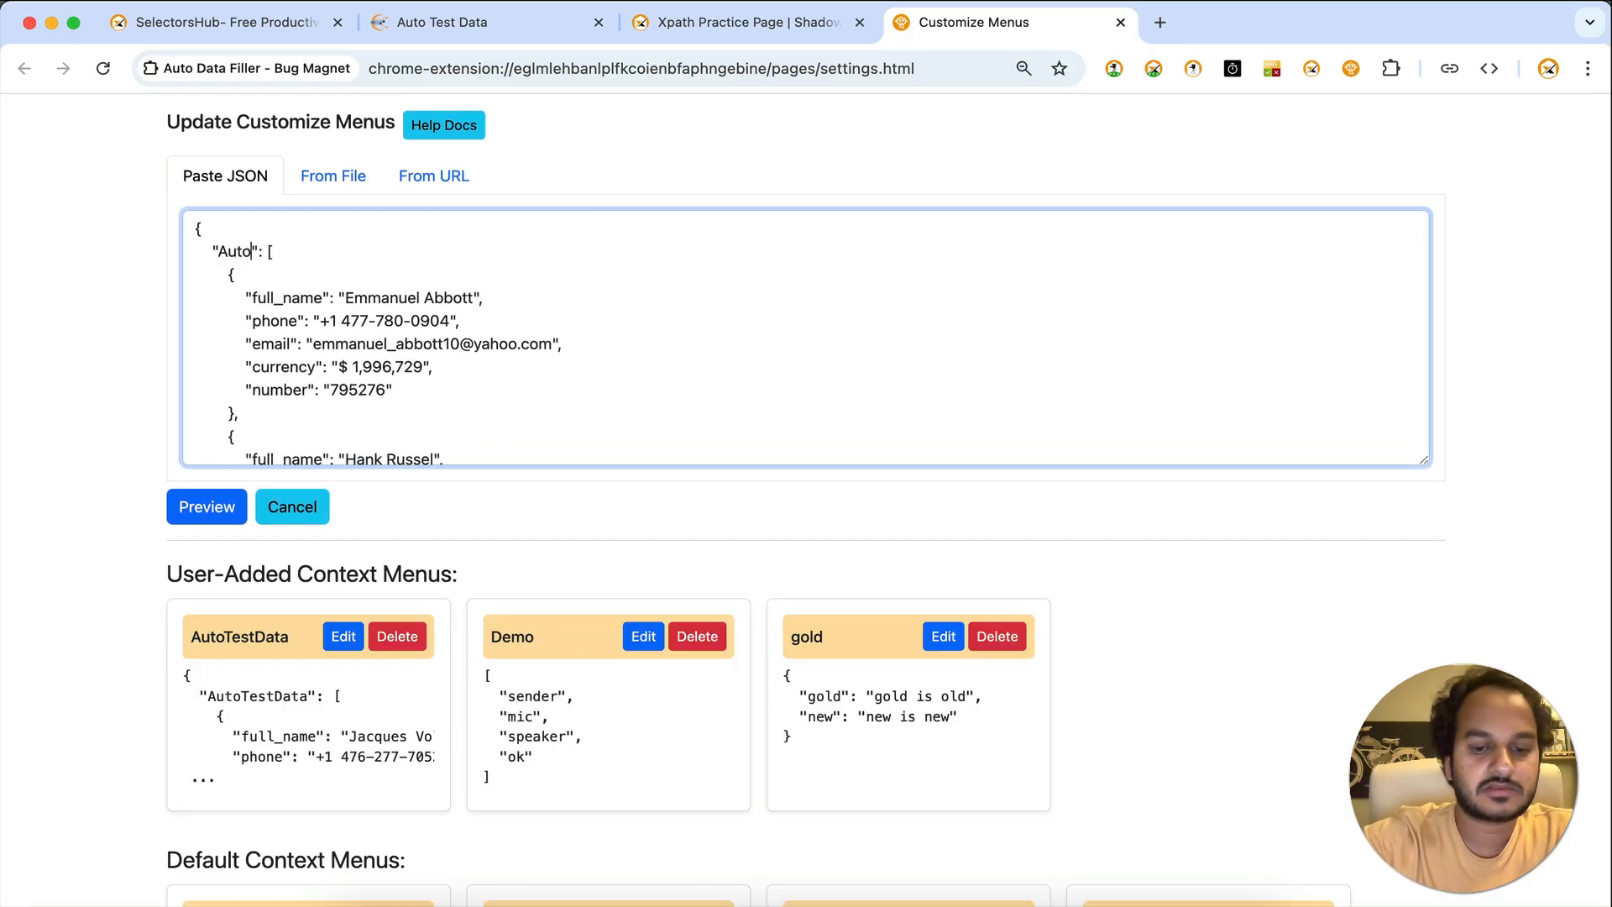
{"action": "left_click", "coordinate": [195, 506]}
{"action": "left_click", "coordinate": [492, 510]}
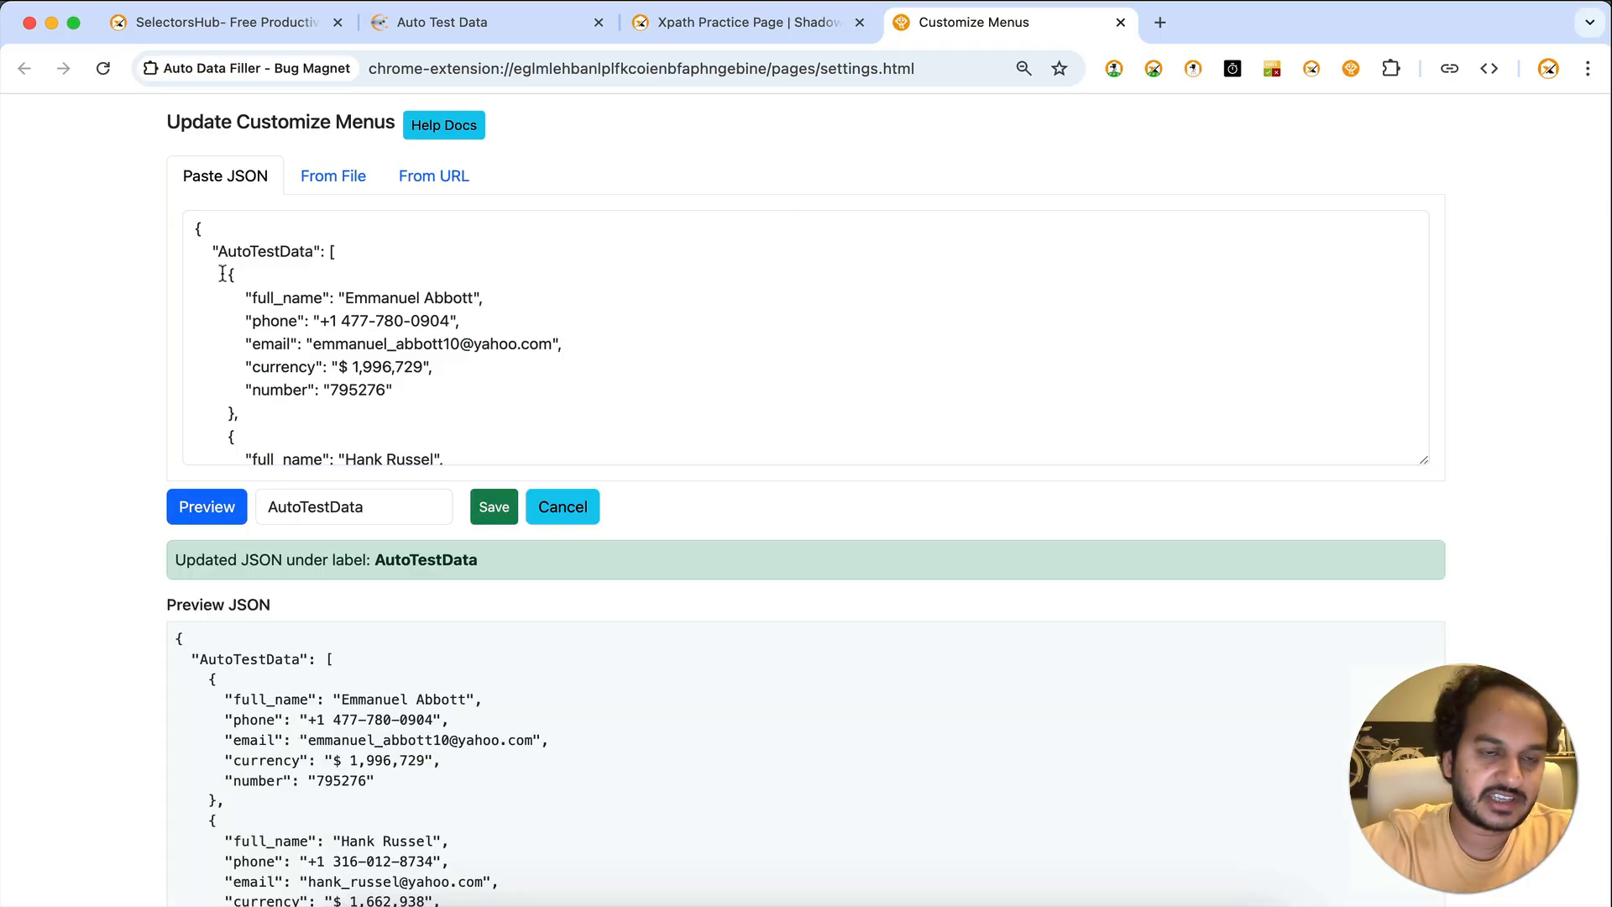
Check the updated AutoTestData records in the Mobile Number field's Auto Data Filler context menu on the practice page.
{"action": "left_click", "coordinate": [722, 27]}
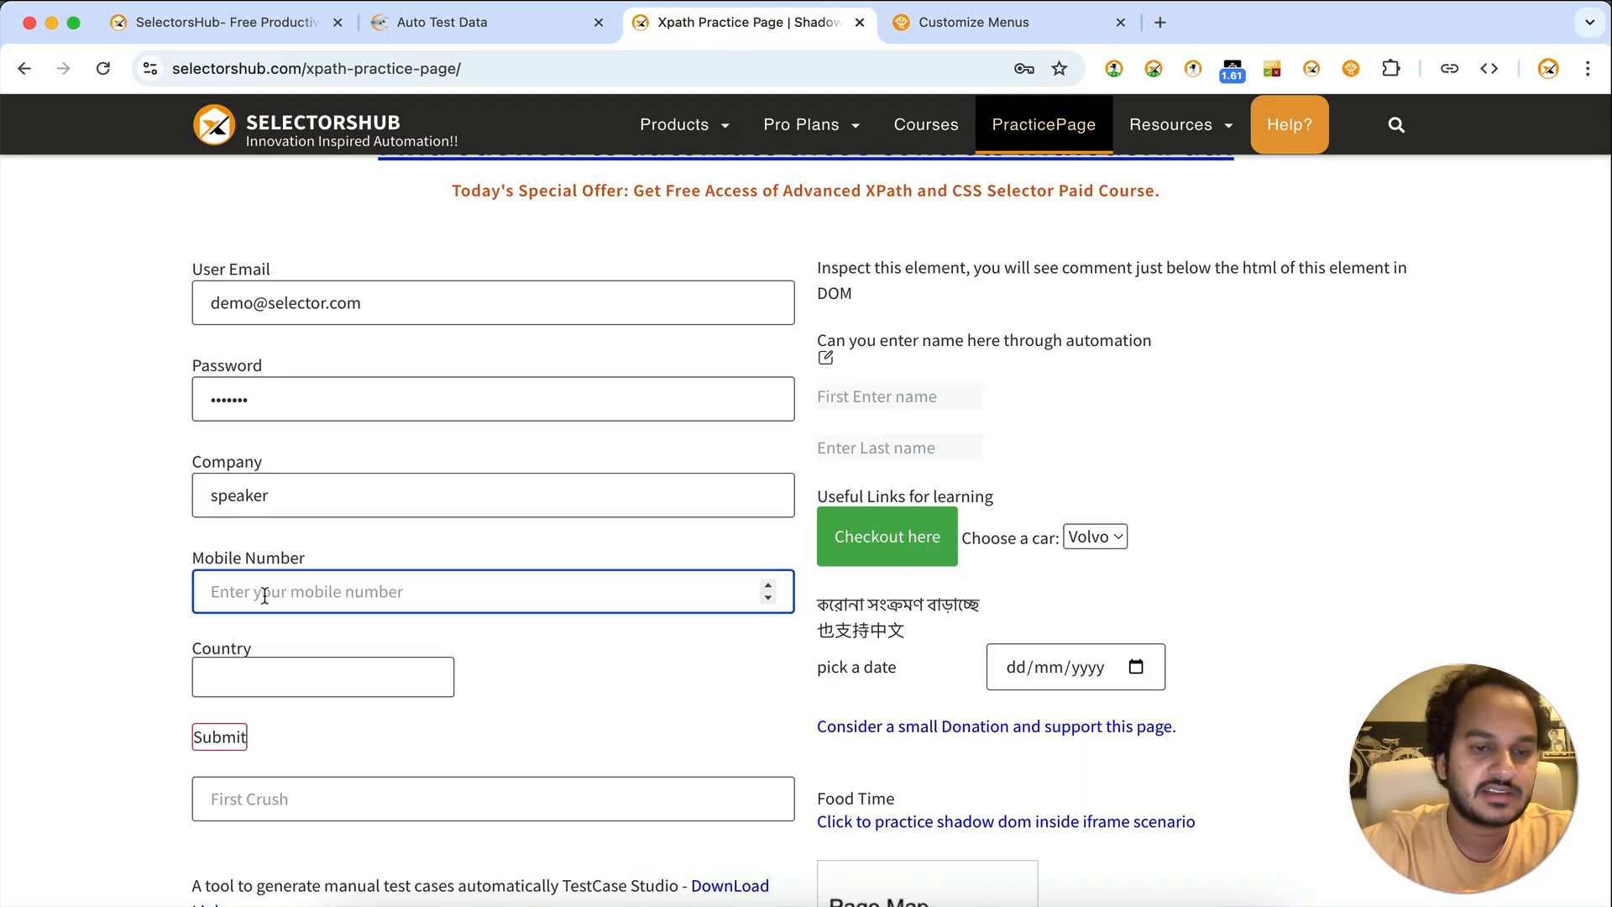
{"action": "right_click", "coordinate": [265, 596]}
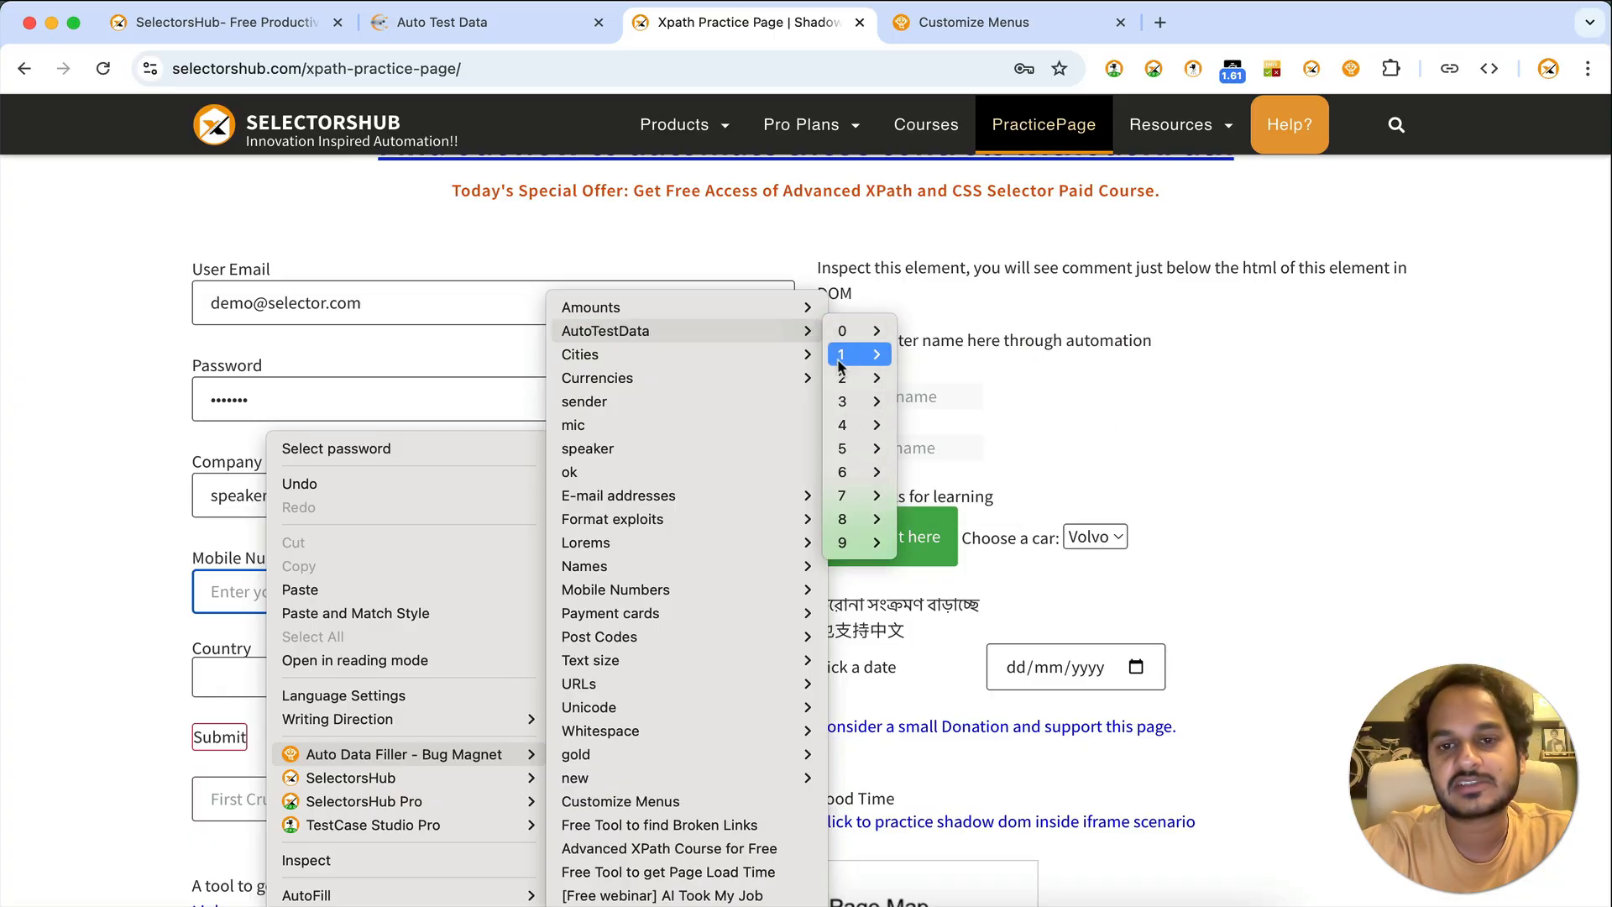
{"action": "left_click", "coordinate": [1293, 512]}
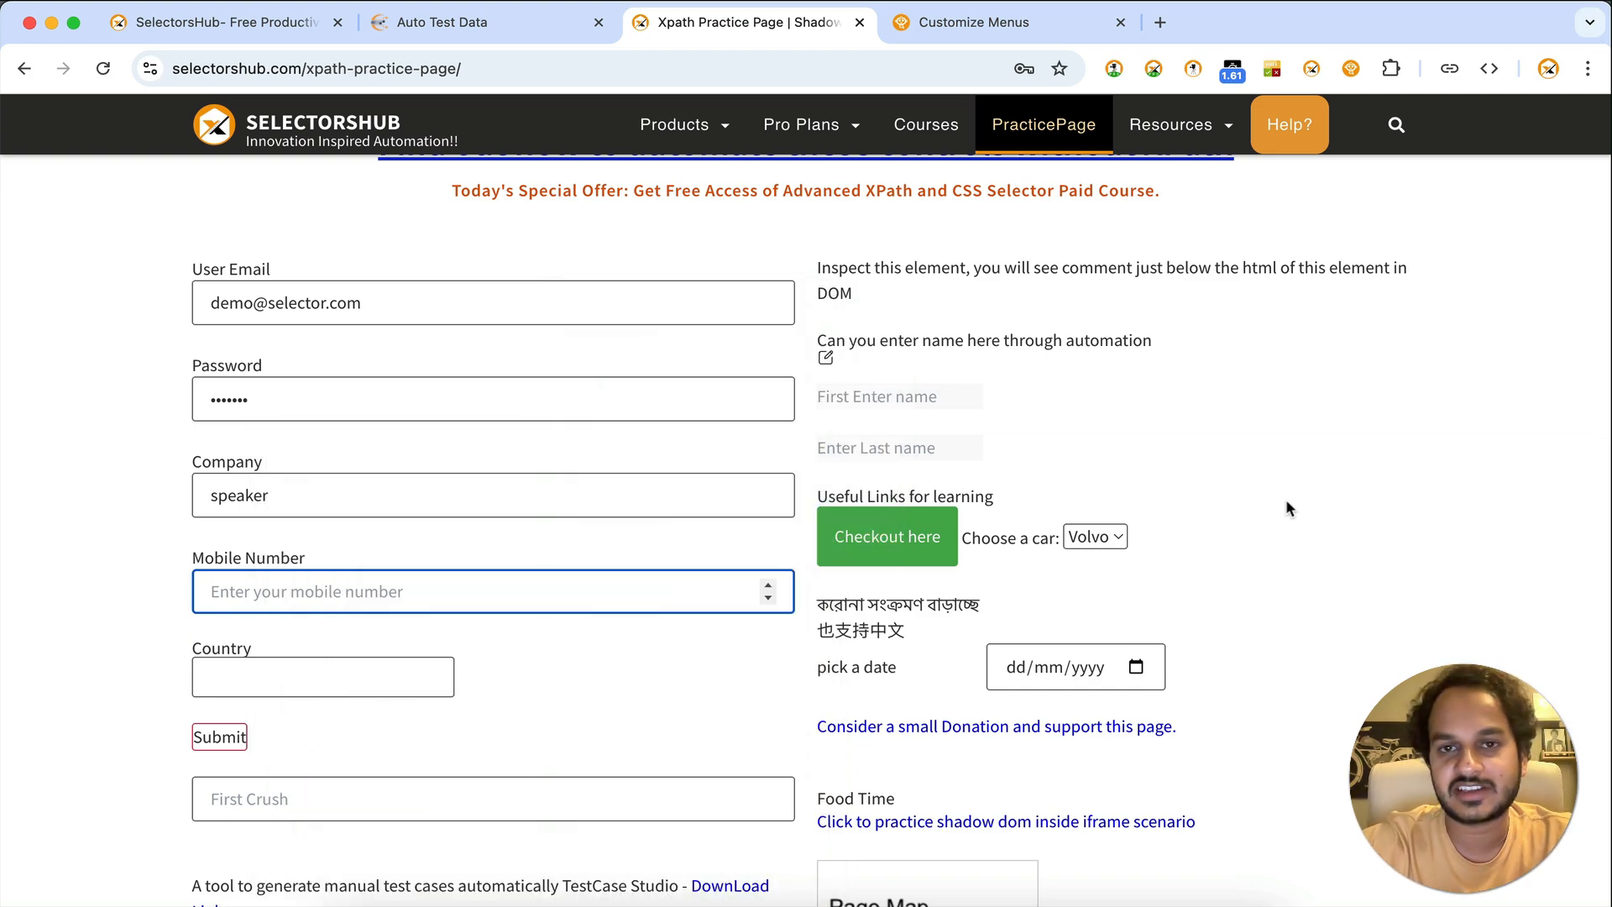
Open Auto Data Filler's Chrome Web Store listing from the SelectorsHub home page and look through its description, ratings and details.
{"action": "left_click", "coordinate": [260, 23]}
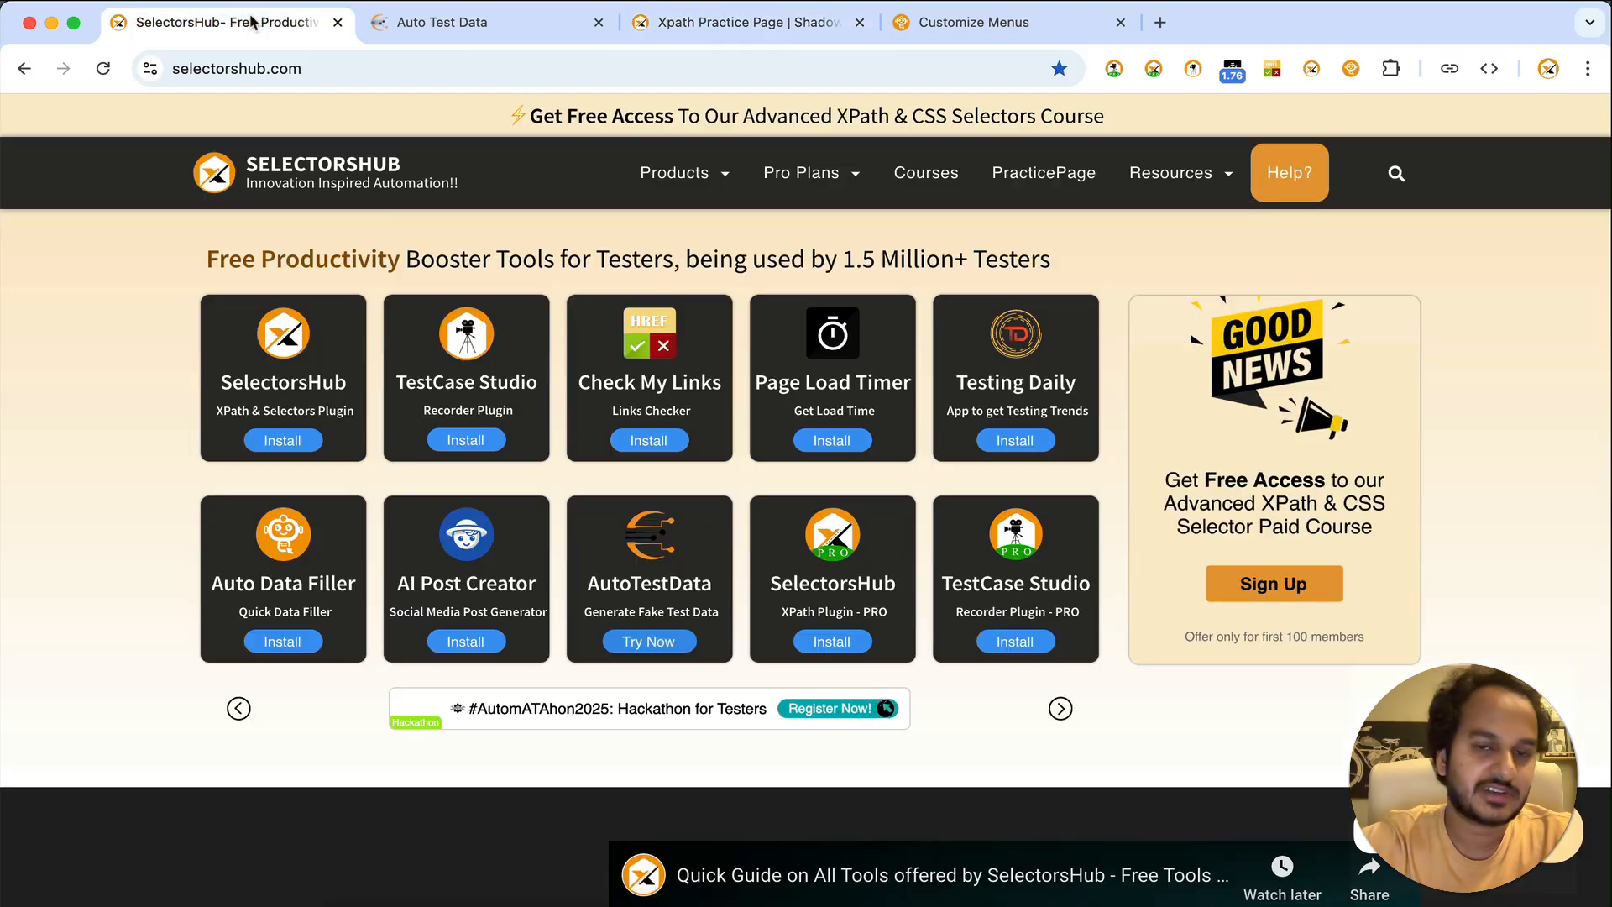
{"action": "left_click", "coordinate": [290, 549]}
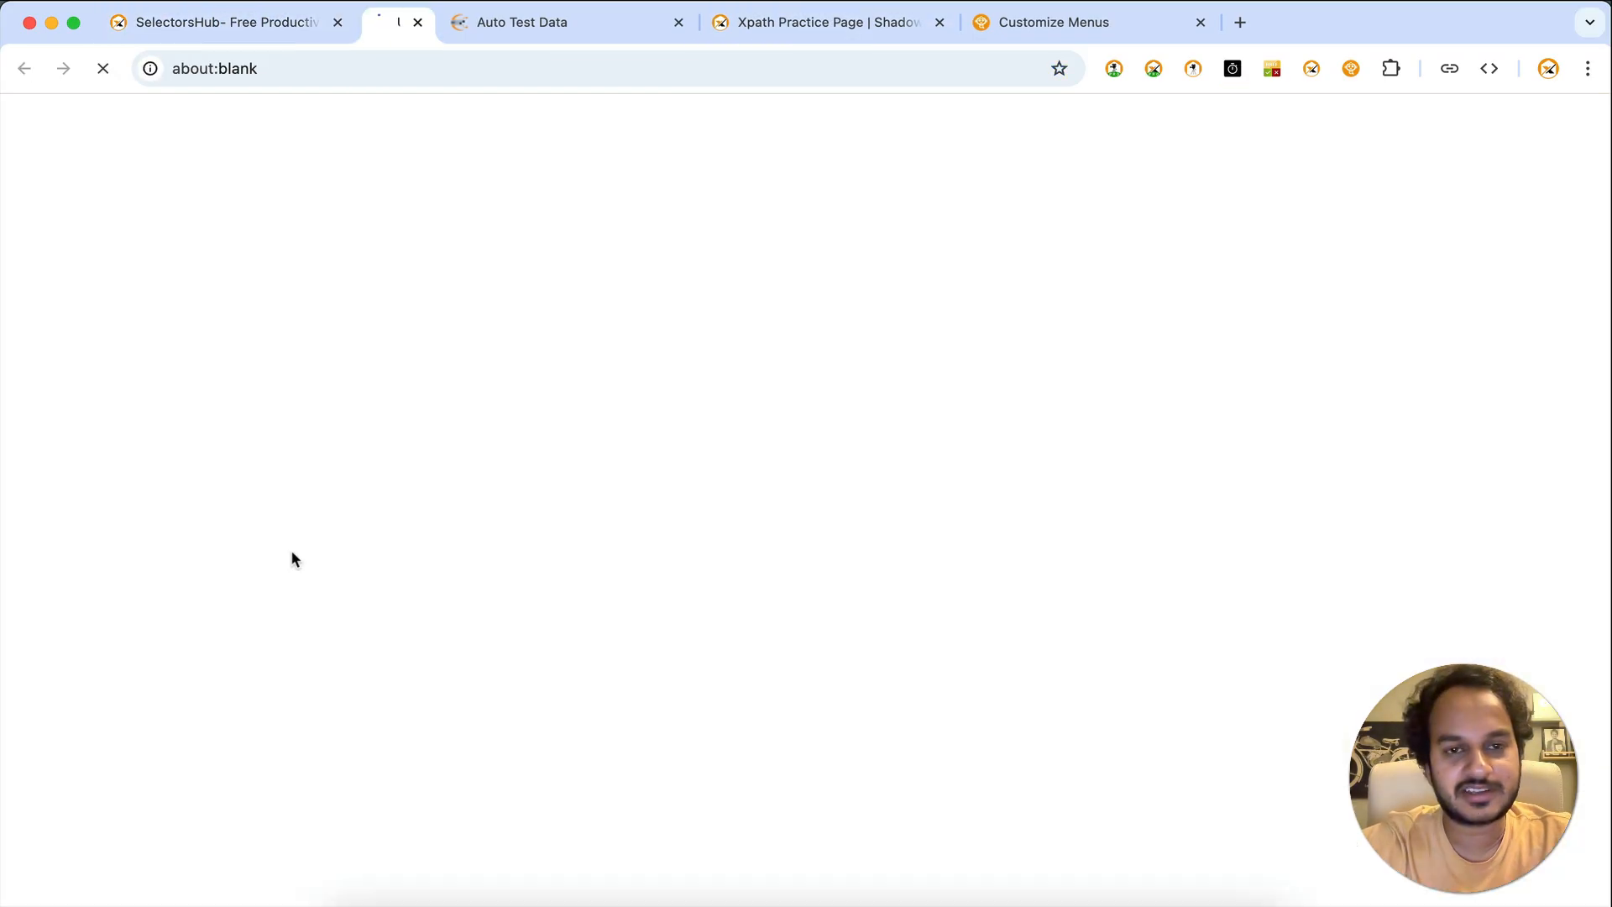
{"action": "left_click", "coordinate": [337, 621]}
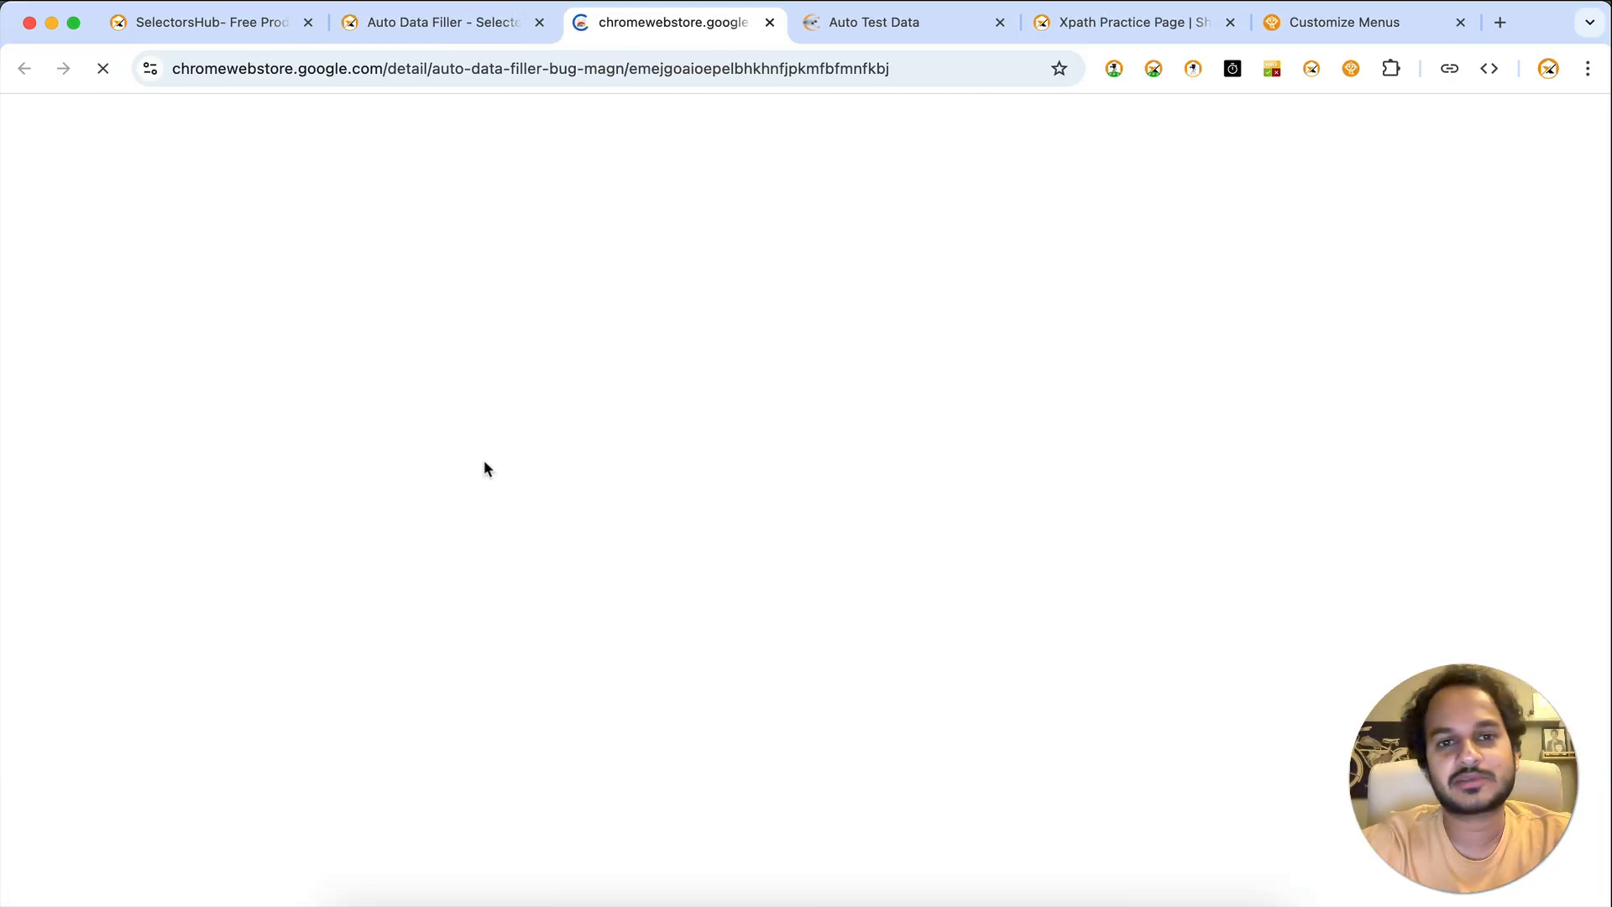
{"action": "scroll", "coordinate": [838, 406], "scroll_direction": "down", "scroll_amount": 3}
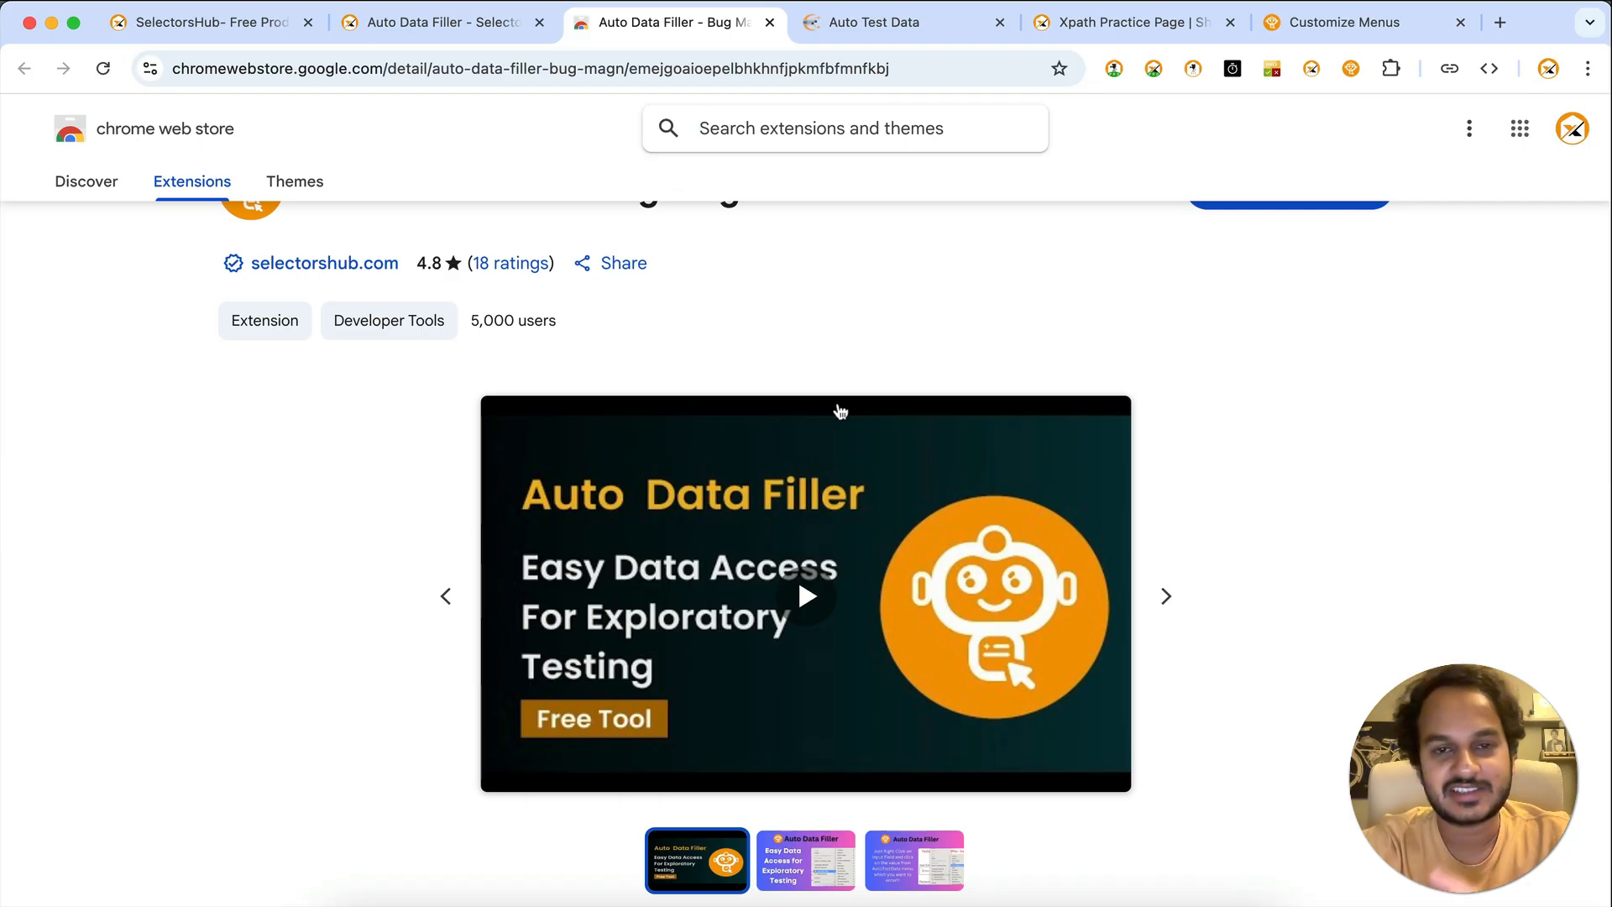
{"action": "scroll", "coordinate": [840, 410], "scroll_direction": "down", "scroll_amount": 10}
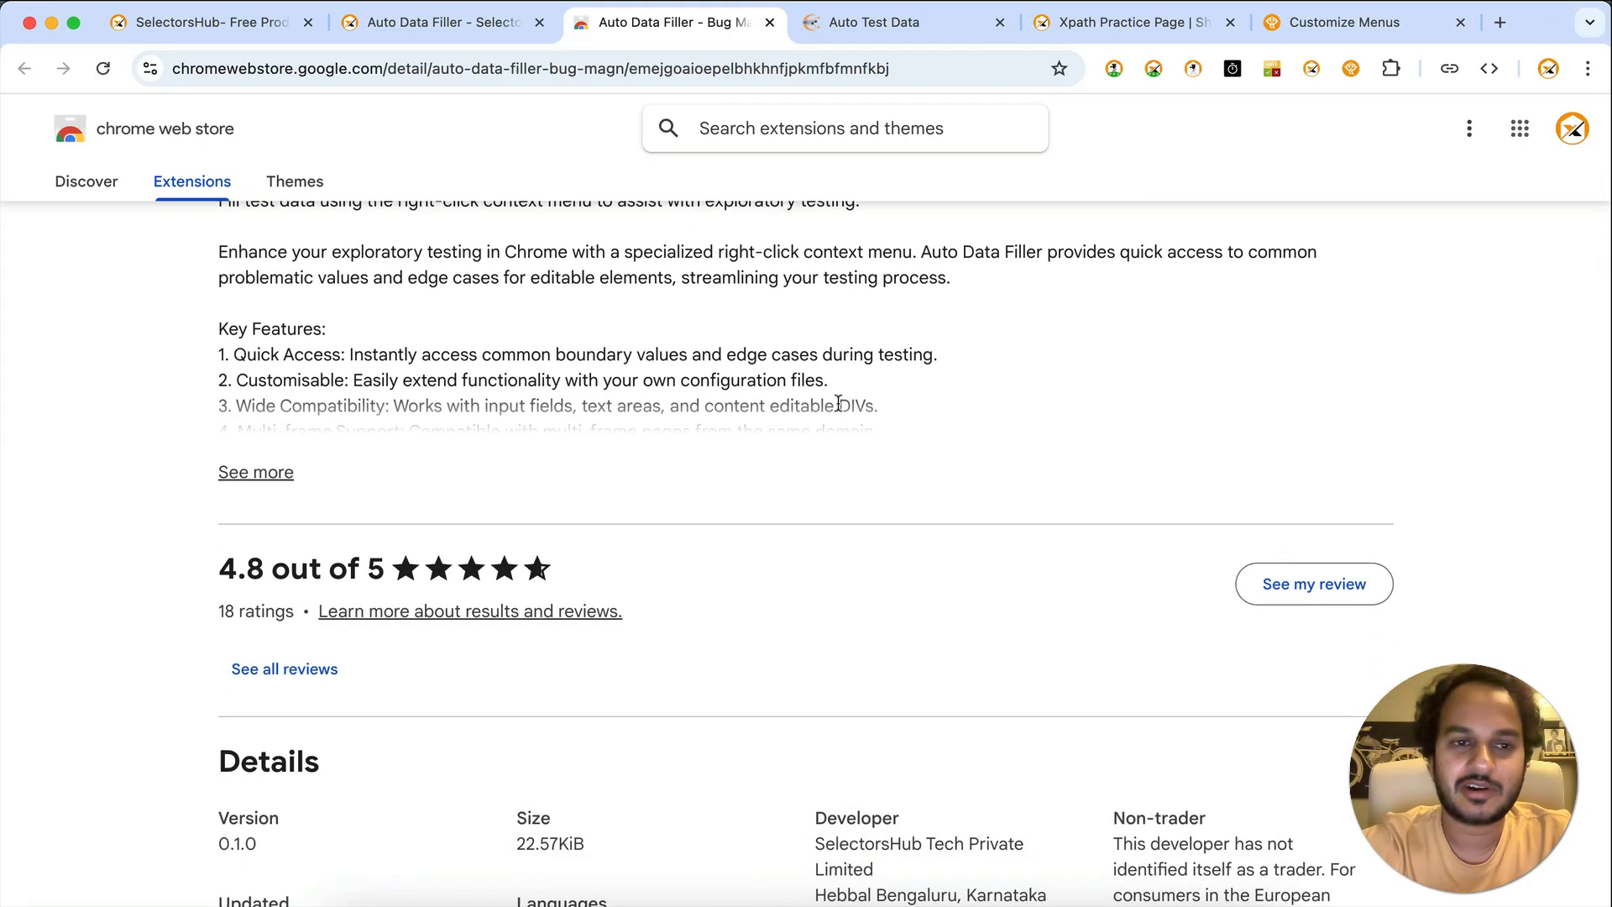
{"action": "scroll", "coordinate": [837, 403], "scroll_direction": "up", "scroll_amount": 10}
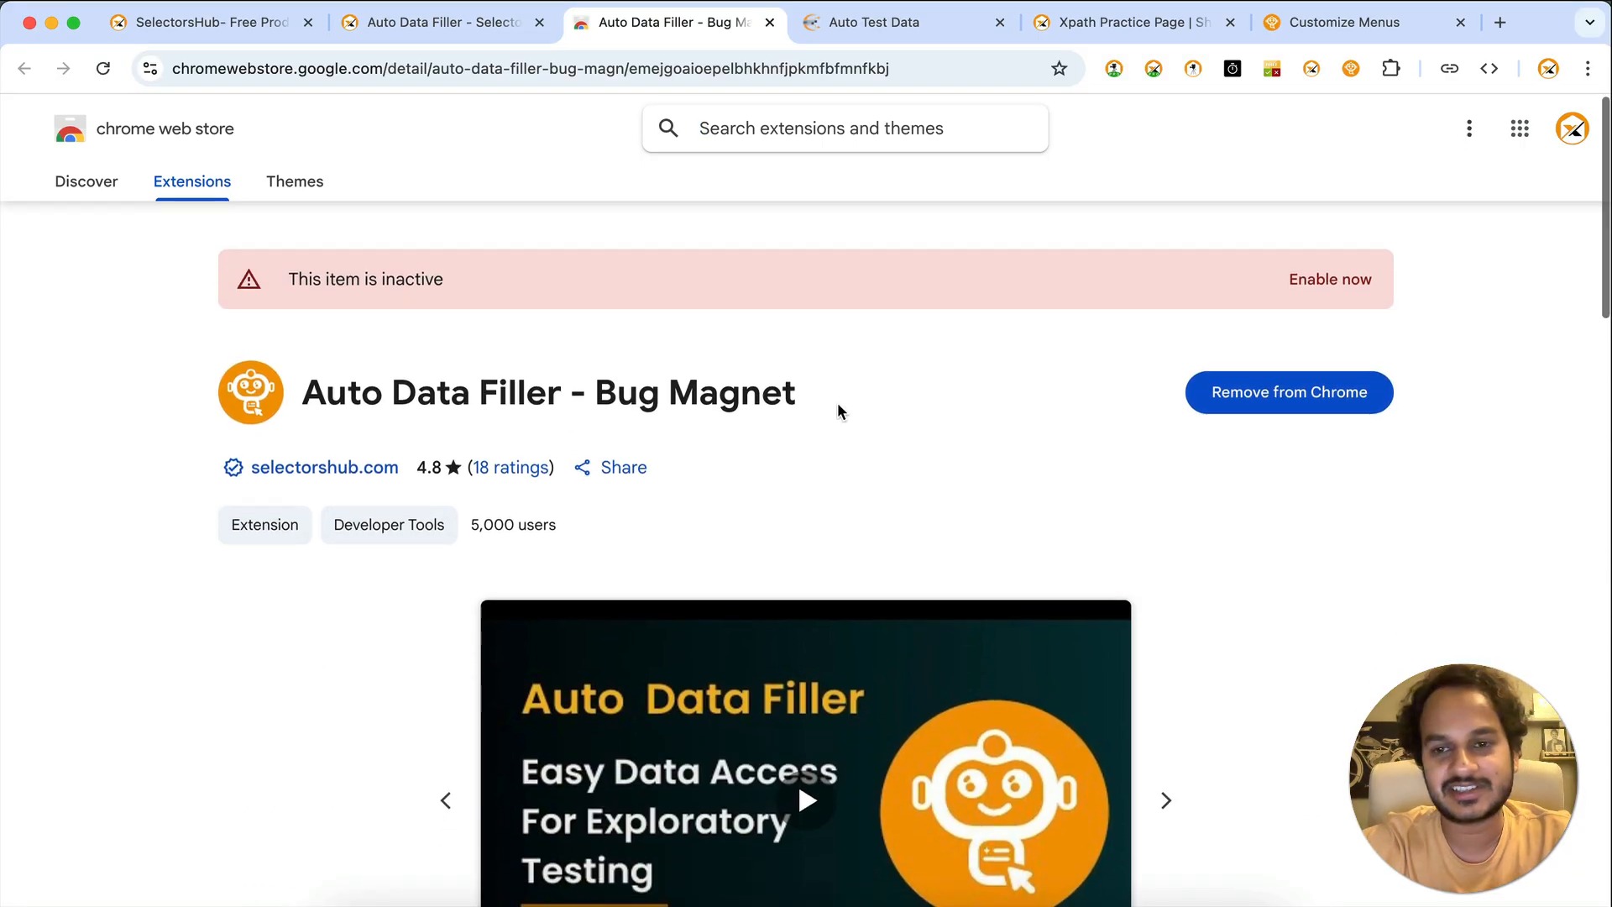
{"action": "scroll", "coordinate": [837, 409], "scroll_direction": "down", "scroll_amount": 2}
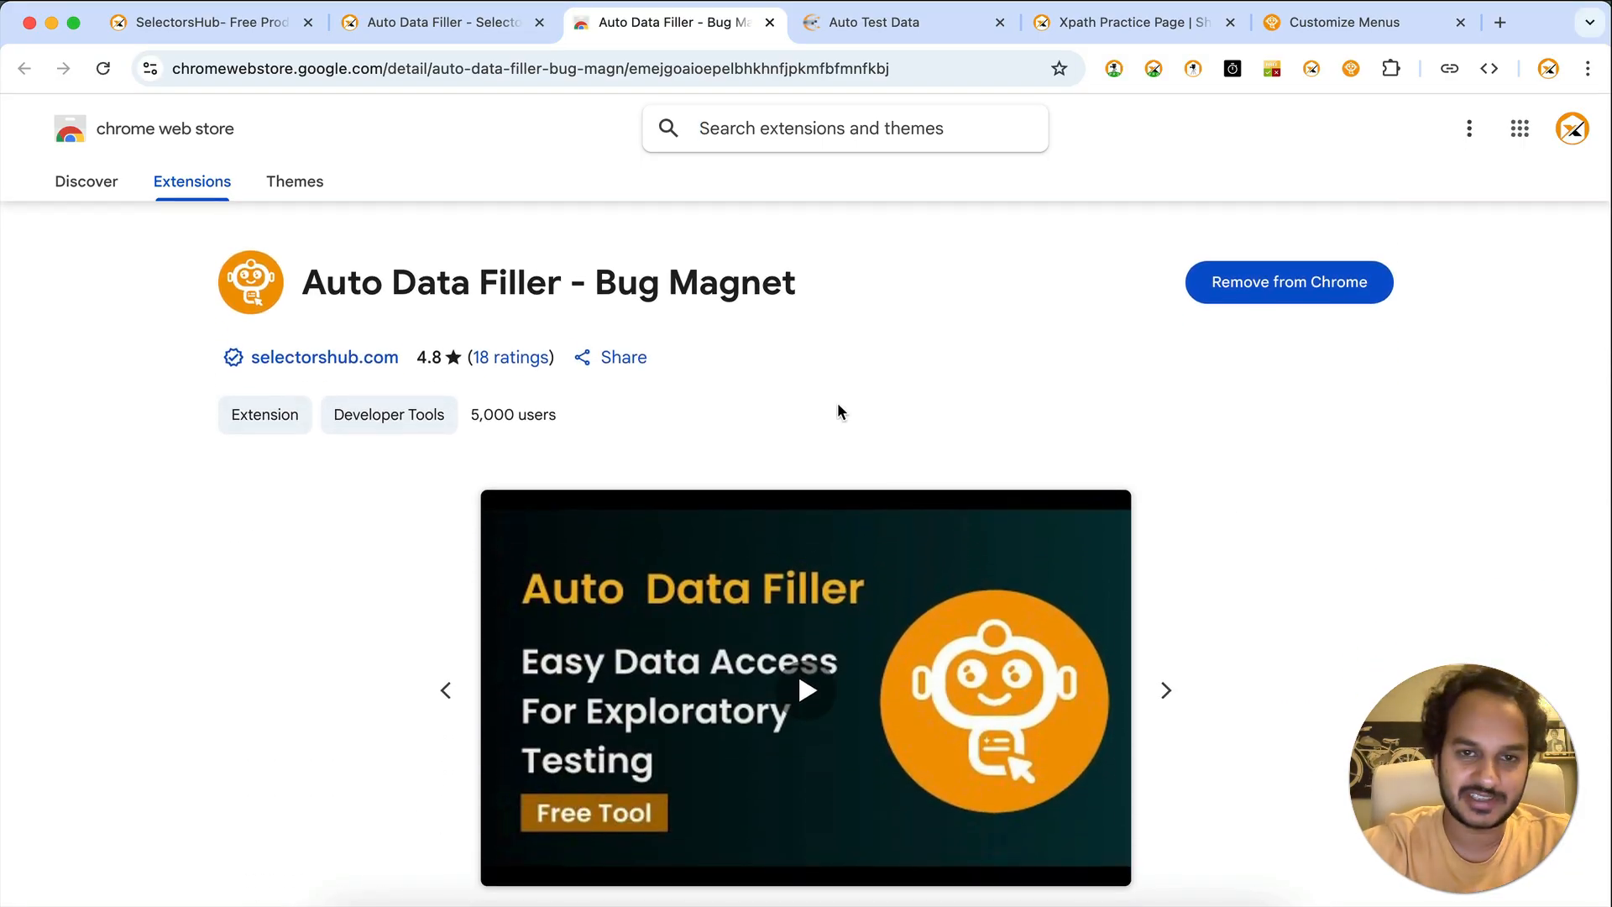